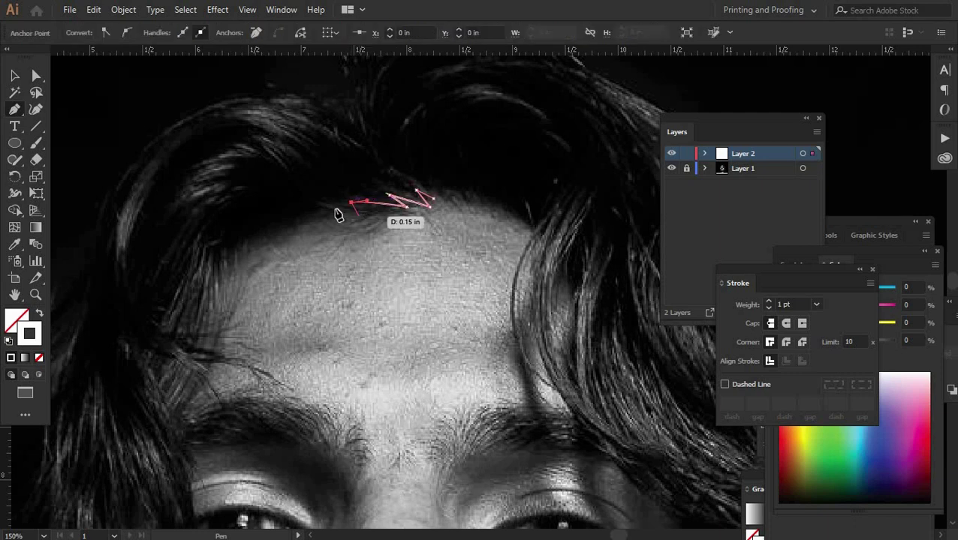
# Step: Trace curved Pen anchors from the hairline down the left temple and cheek
pyautogui.scroll(-2, 250, 300)
pyautogui.scroll(-1, 211, 300)
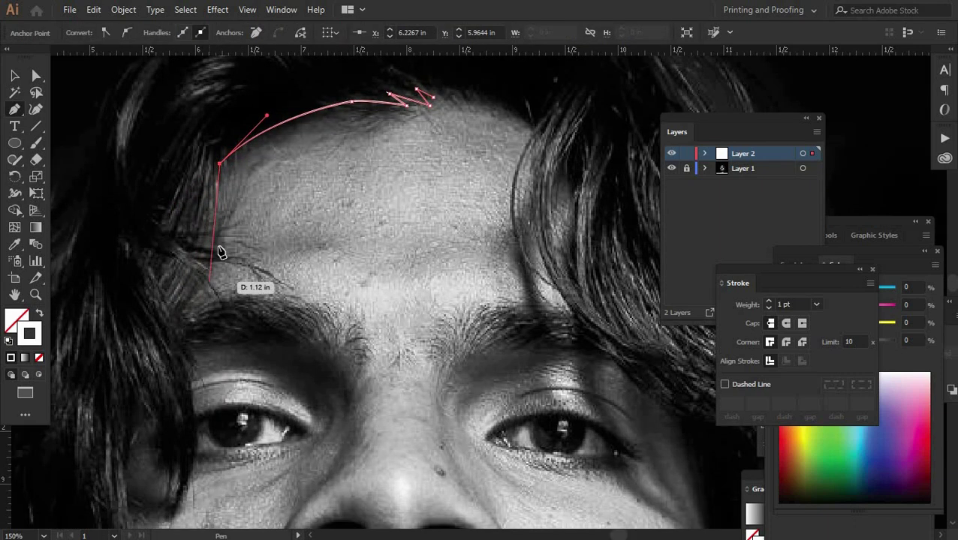
pyautogui.moveTo(205, 270); pyautogui.dragTo(214, 255)
pyautogui.moveTo(177, 315); pyautogui.dragTo(160, 342)
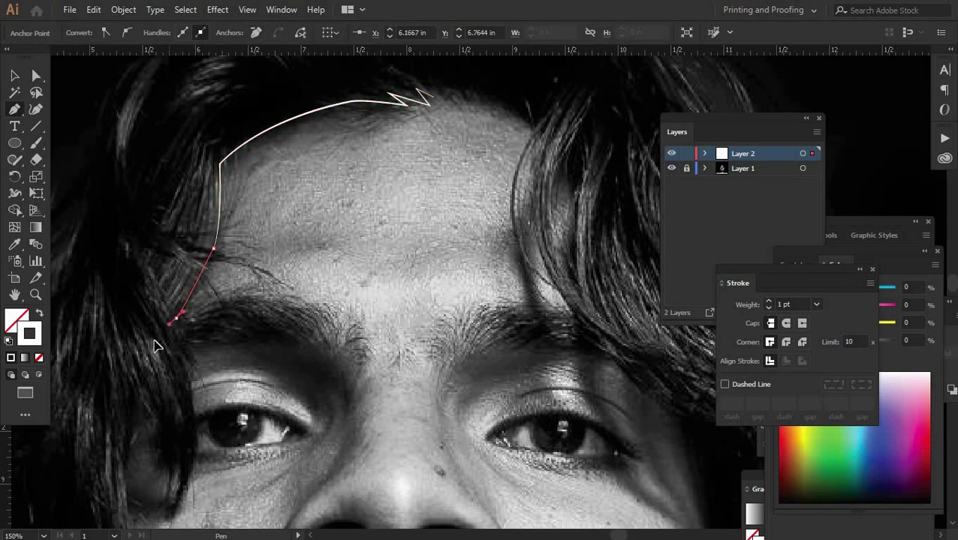
pyautogui.scroll(-2, 181, 263)
pyautogui.scroll(-2, 176, 323)
pyautogui.moveTo(171, 385); pyautogui.dragTo(124, 443)
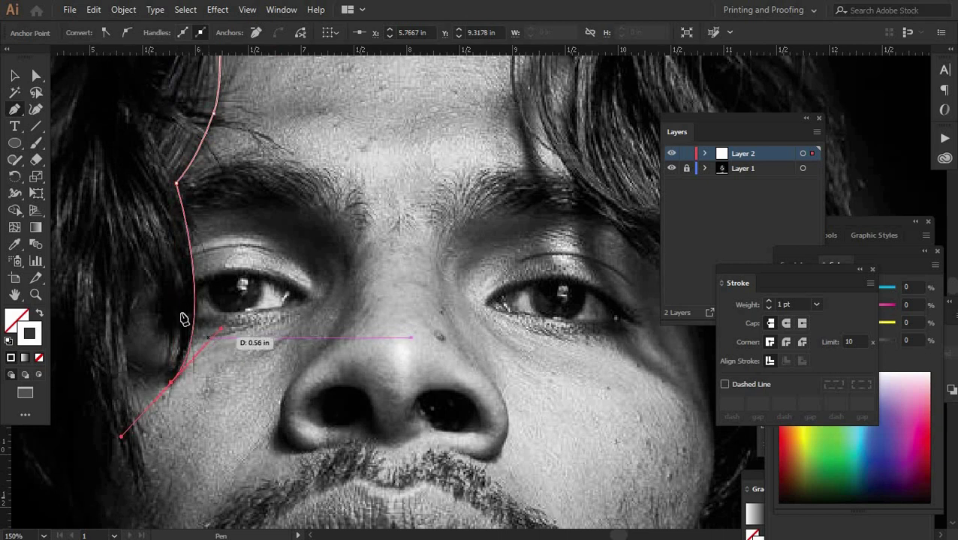
pyautogui.scroll(-1, 182, 320)
pyautogui.moveTo(178, 263); pyautogui.dragTo(160, 270)
# Step: Add outline anchors along the hair strands beside the cheek
pyautogui.click(157, 225)
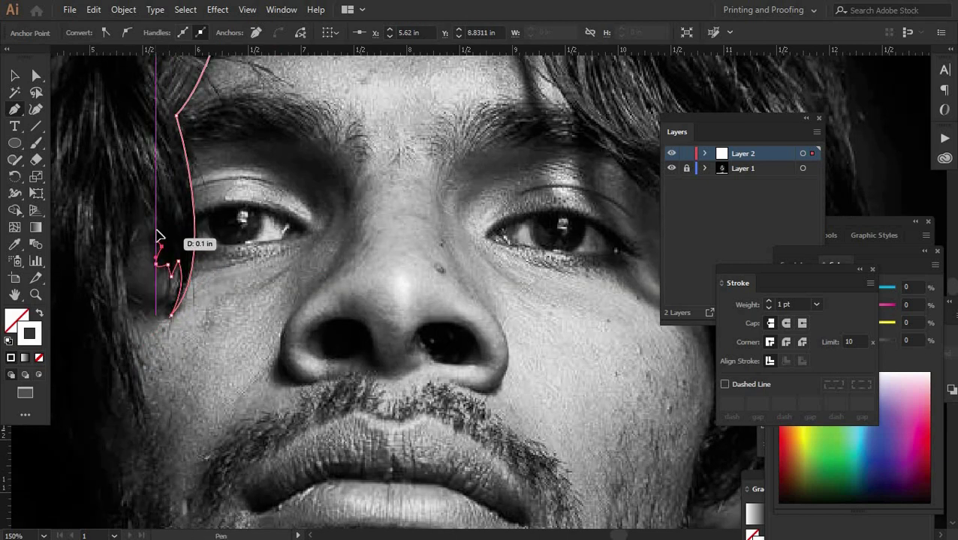
pyautogui.click(147, 193)
pyautogui.click(124, 231)
pyautogui.scroll(-1, 135, 361)
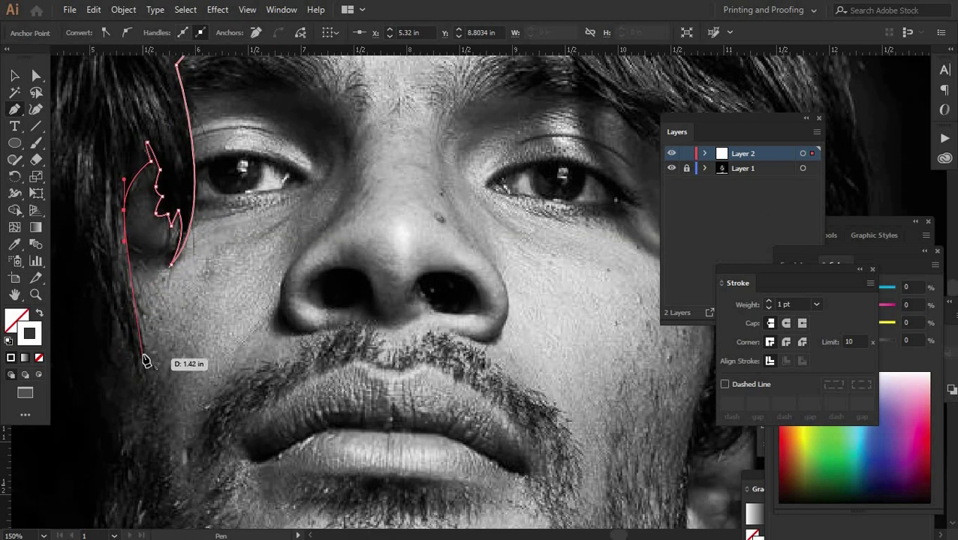
pyautogui.moveTo(145, 354)
pyautogui.mouseDown()
pyautogui.moveTo(289, 321)
pyautogui.moveTo(268, 298)
pyautogui.moveTo(287, 190)
pyautogui.mouseUp()
pyautogui.click(275, 295)
# Step: Continue the outline down the jaw to a curved point near the chin
pyautogui.click(280, 289)
pyautogui.click(289, 326)
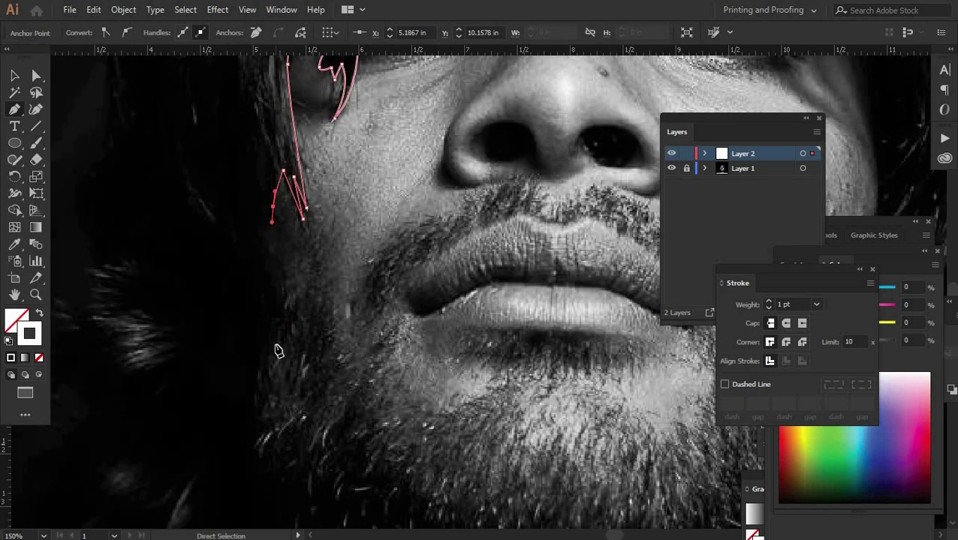
pyautogui.click(271, 262)
pyautogui.scroll(-3, 274, 359)
pyautogui.click(259, 278)
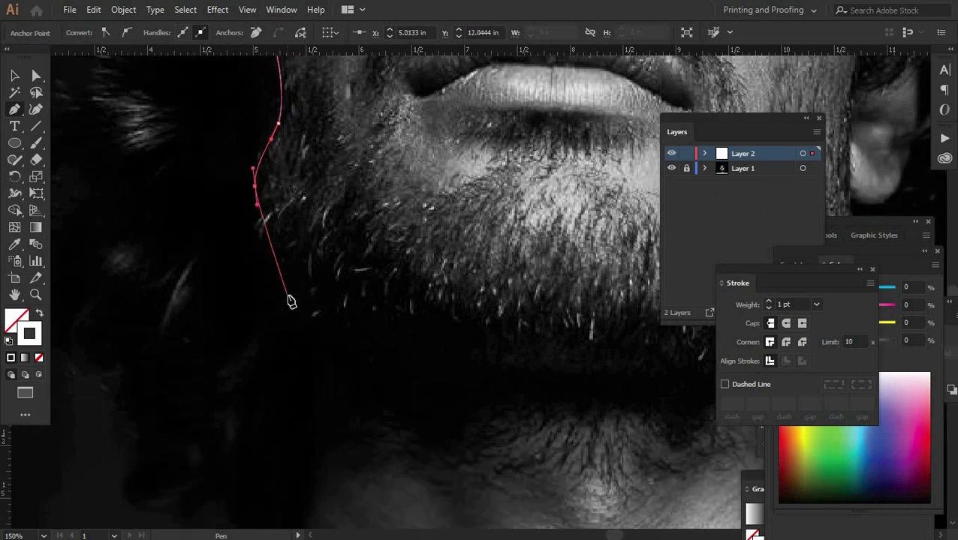
pyautogui.scroll(-2, 291, 300)
pyautogui.scroll(2, 298, 280)
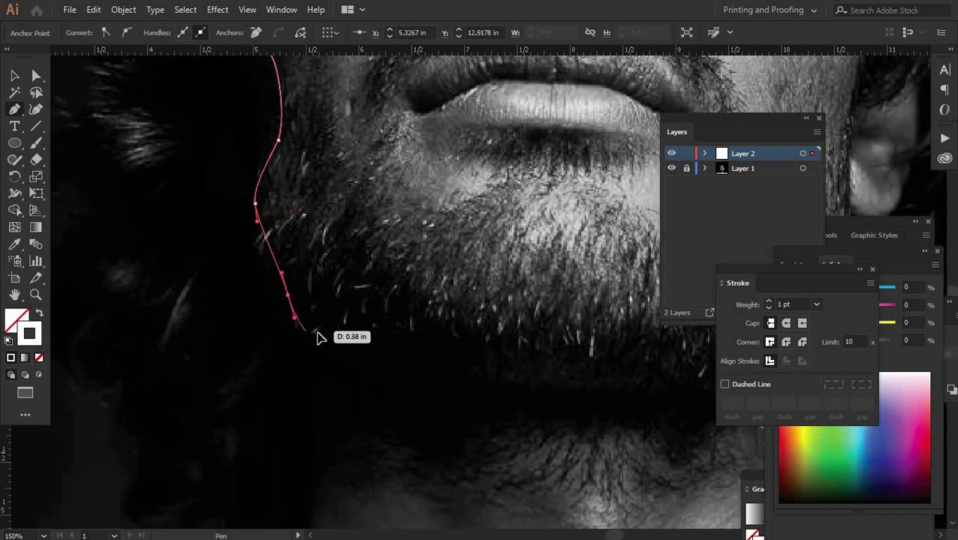
pyautogui.moveTo(330, 355); pyautogui.dragTo(357, 353)
pyautogui.scroll(-5, 318, 342)
pyautogui.scroll(-2, 300, 353)
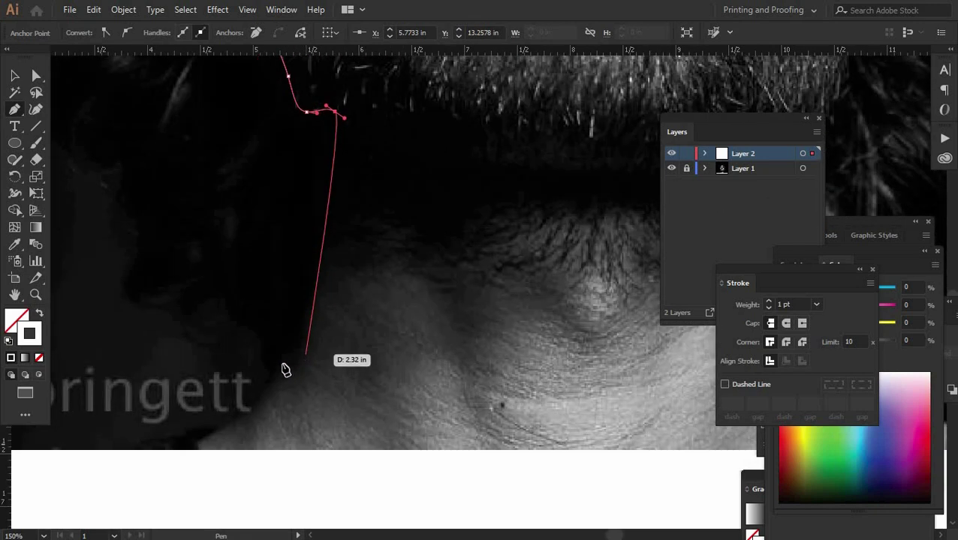
pyautogui.moveTo(279, 369); pyautogui.dragTo(248, 406)
pyautogui.scroll(-1, 259, 330)
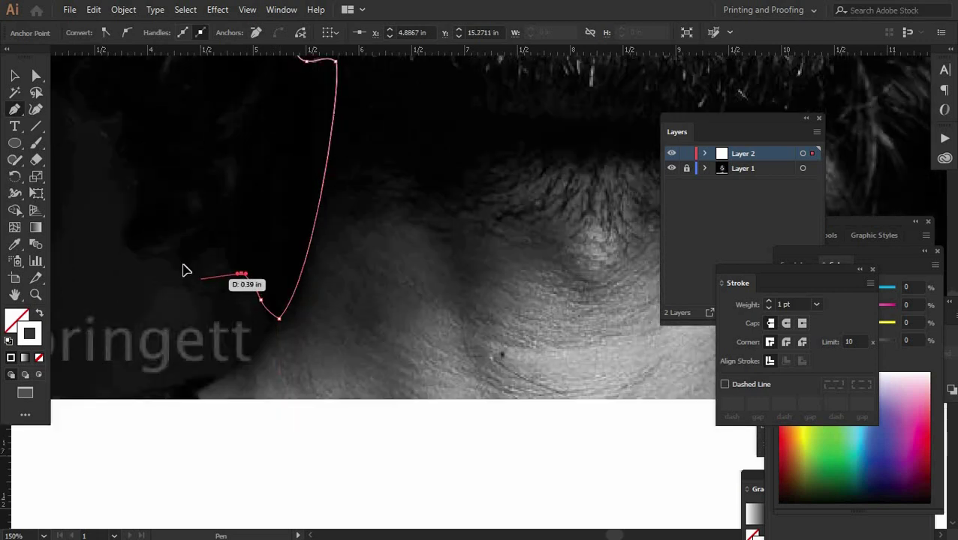
# Step: Curve the outline where the jaw meets the neck and around the neck curls
pyautogui.moveTo(227, 260); pyautogui.dragTo(229, 285)
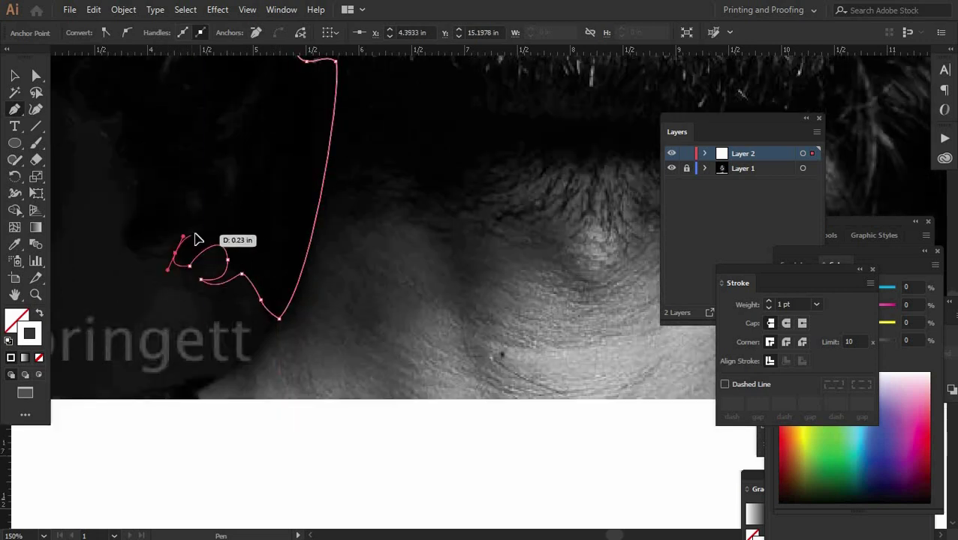
pyautogui.click(194, 235)
pyautogui.moveTo(130, 243); pyautogui.dragTo(141, 214)
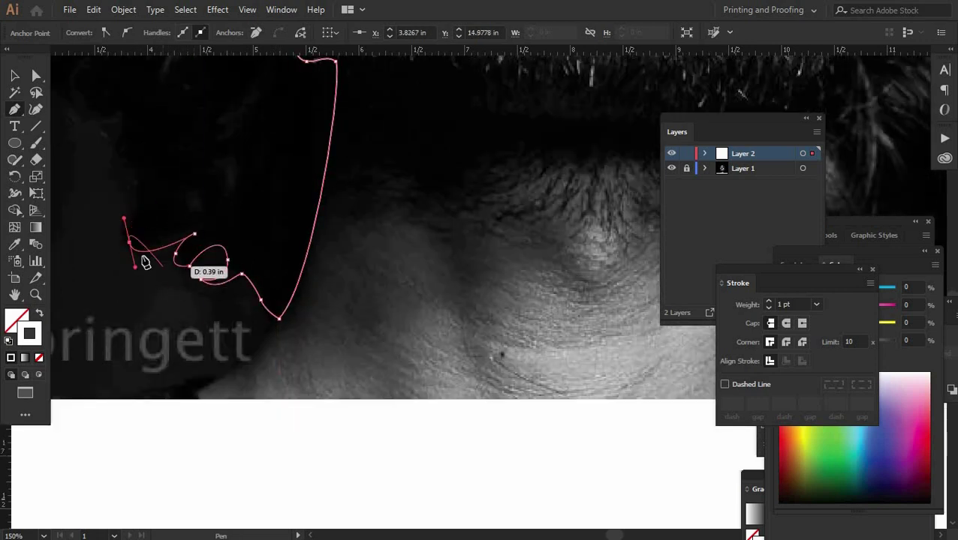
pyautogui.scroll(2, 145, 262)
pyautogui.click(141, 225)
pyautogui.scroll(2, 144, 246)
pyautogui.hscroll(-3, 220, 271)
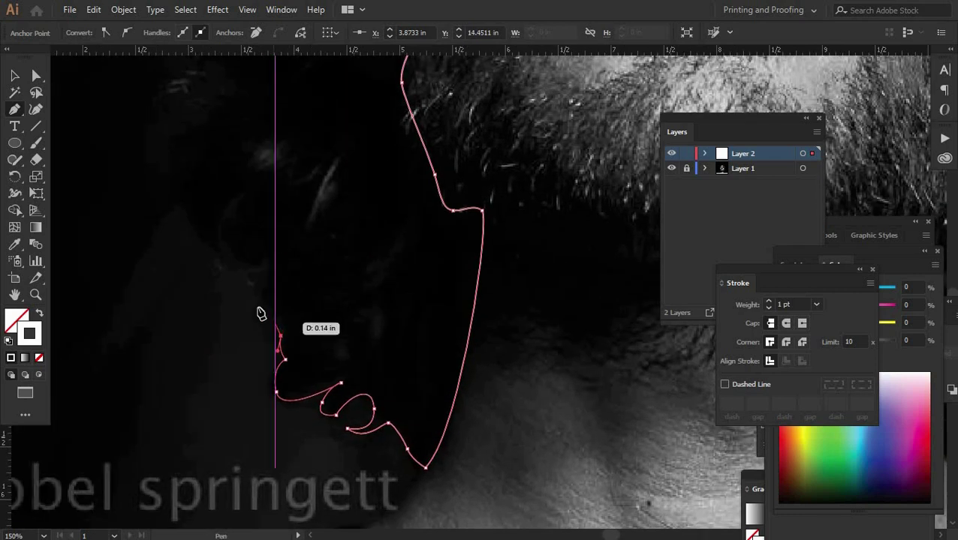
# Step: Extend the outline upward along the outer edge of the hair
pyautogui.click(260, 268)
pyautogui.scroll(2, 293, 284)
pyautogui.hscroll(-3, 293, 285)
pyautogui.click(290, 284)
pyautogui.click(272, 244)
pyautogui.moveTo(293, 183); pyautogui.dragTo(307, 167)
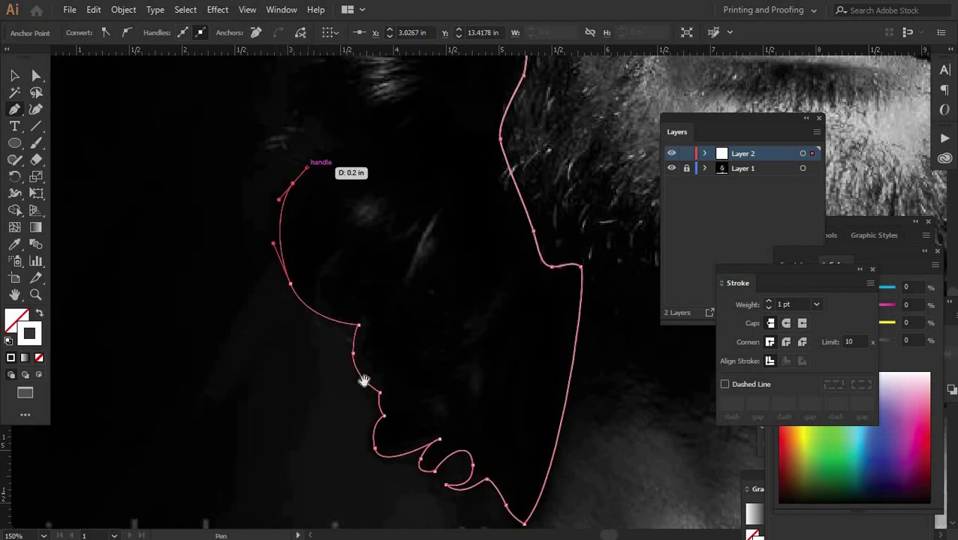
pyautogui.scroll(3, 364, 381)
pyautogui.scroll(2, 378, 283)
# Step: Continue the outline up the long hair on the left toward the top
pyautogui.moveTo(336, 297); pyautogui.dragTo(366, 298)
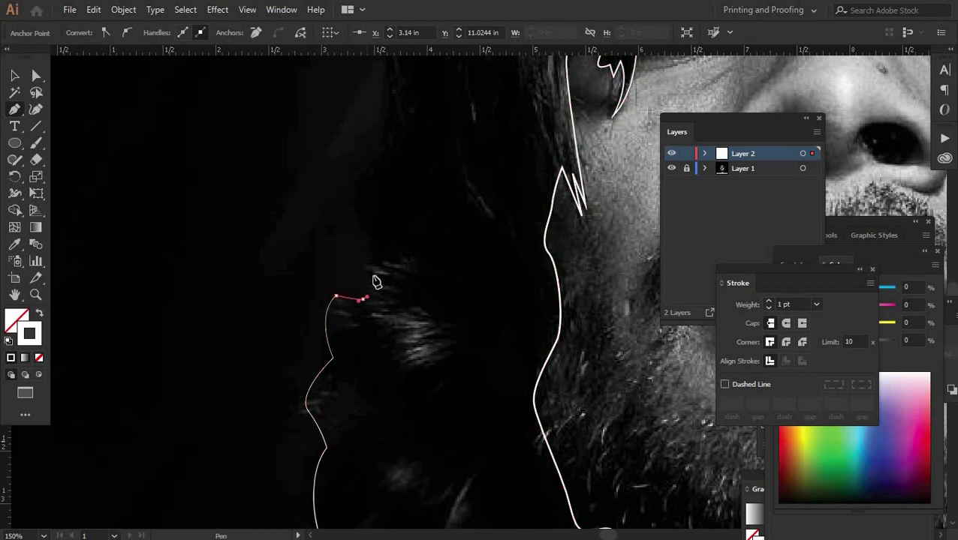
pyautogui.scroll(1, 360, 308)
pyautogui.scroll(2, 353, 326)
pyautogui.click(357, 326)
pyautogui.click(379, 176)
pyautogui.scroll(3, 379, 225)
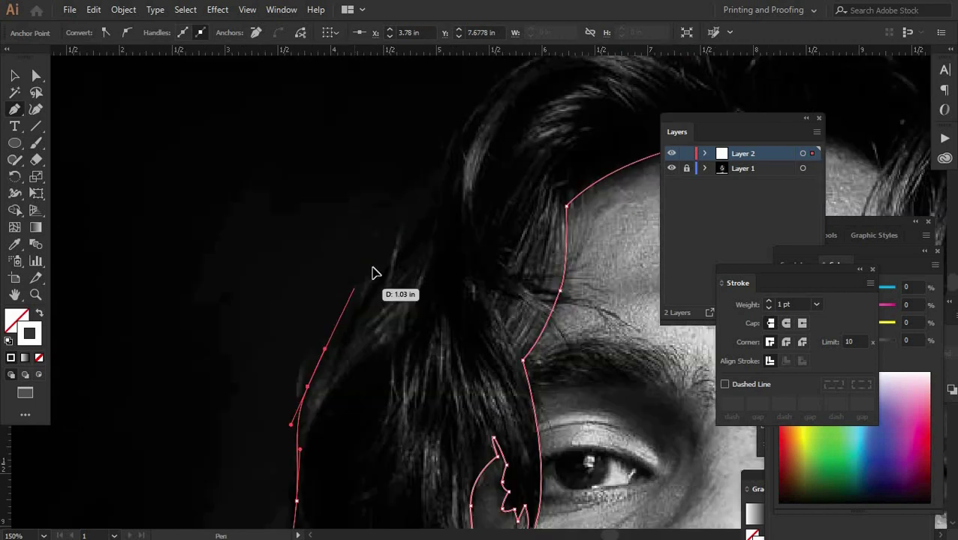
pyautogui.click(417, 194)
pyautogui.scroll(3, 434, 192)
pyautogui.scroll(3, 433, 192)
# Step: Curve the outline over the top of the head and across the crown tuft
pyautogui.moveTo(591, 181); pyautogui.dragTo(730, 240)
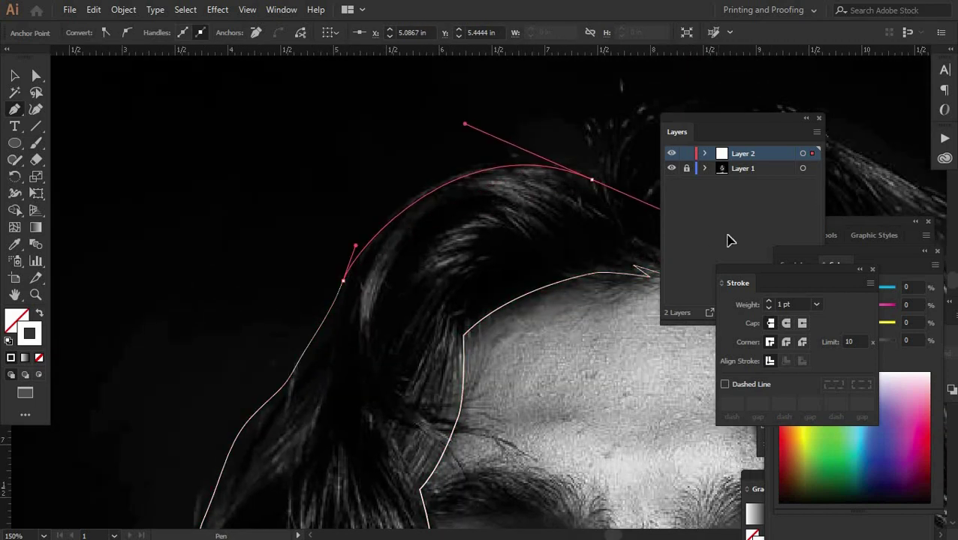
pyautogui.scroll(3, 348, 289)
pyautogui.hscroll(3, 349, 288)
pyautogui.moveTo(344, 285)
pyautogui.mouseDown()
pyautogui.moveTo(344, 226)
pyautogui.moveTo(417, 201)
pyautogui.mouseUp()
pyautogui.click(342, 225)
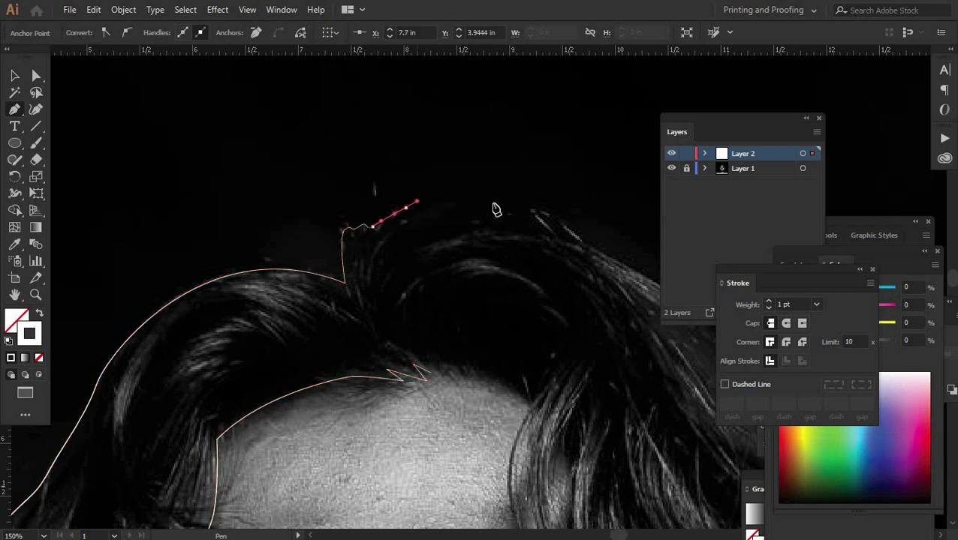
pyautogui.hscroll(3, 496, 210)
# Step: Trace the outline down the right side of the hair
pyautogui.click(328, 217)
pyautogui.click(388, 259)
pyautogui.scroll(-2, 388, 259)
pyautogui.hscroll(3, 388, 259)
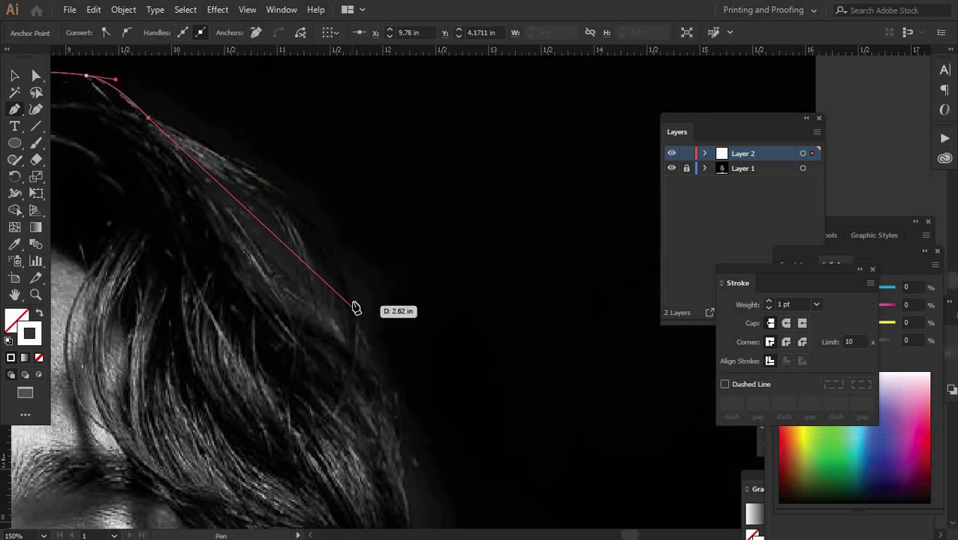
pyautogui.moveTo(356, 308); pyautogui.dragTo(370, 411)
pyautogui.scroll(-3, 261, 171)
pyautogui.hscroll(3, 238, 212)
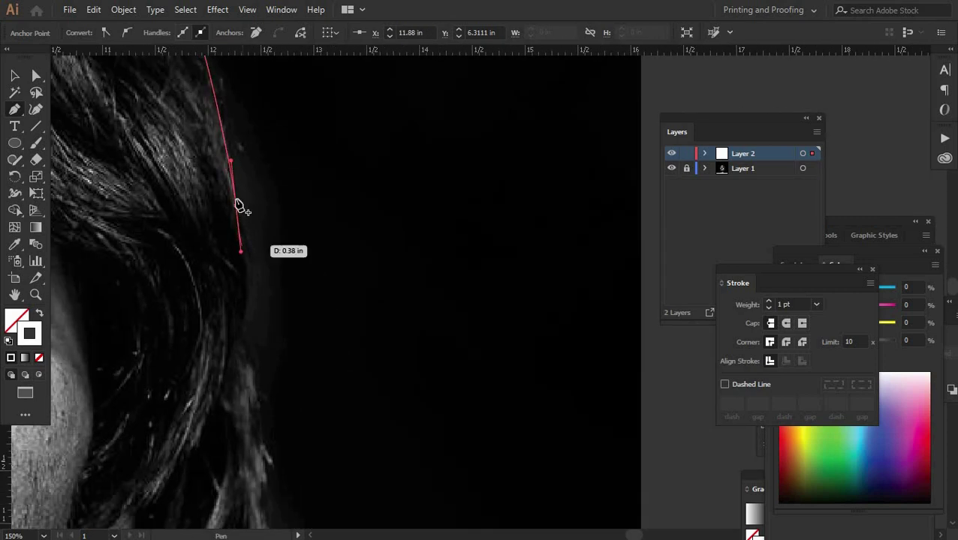
pyautogui.click(236, 205)
pyautogui.scroll(-2, 242, 259)
pyautogui.hscroll(-5, 247, 264)
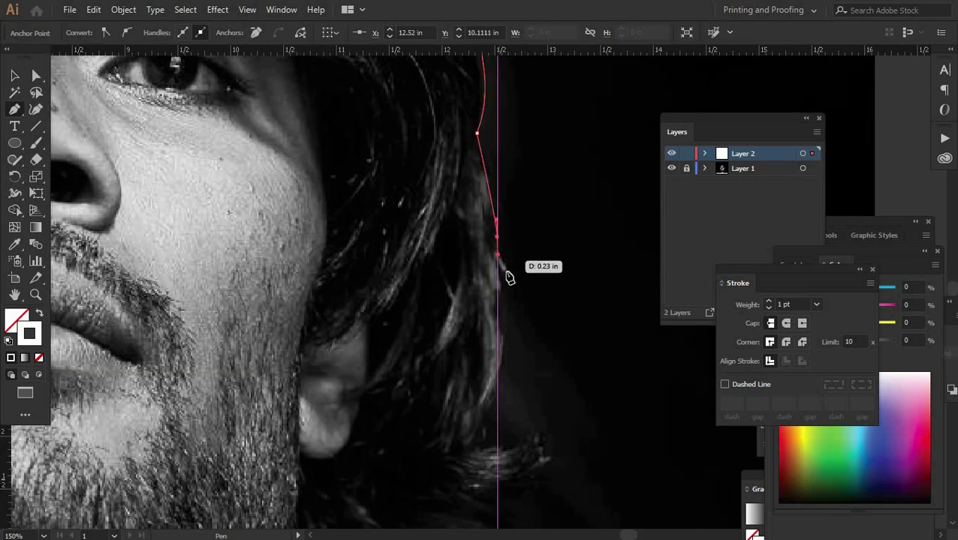
pyautogui.scroll(-3, 506, 295)
pyautogui.hscroll(2, 505, 295)
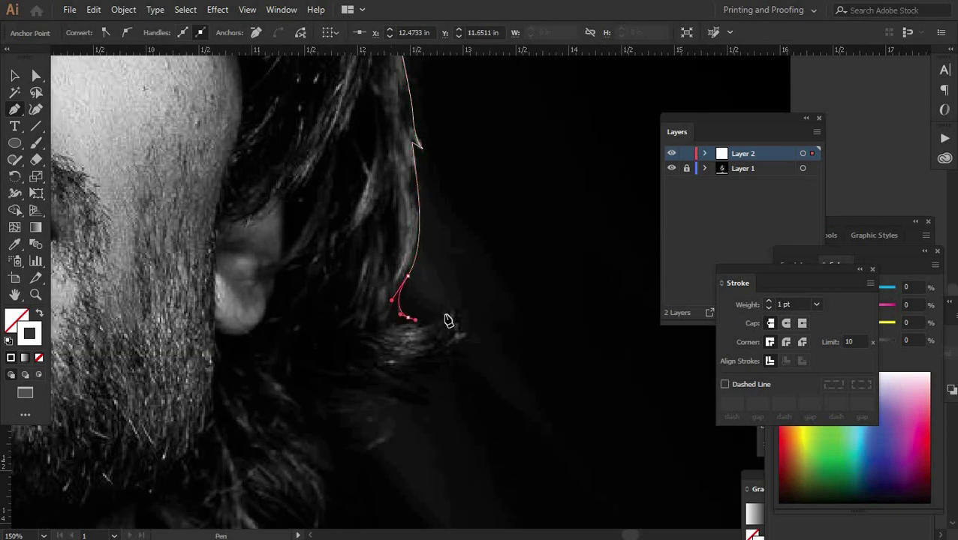
# Step: Carry the outline around the hair curls below the ear toward the neck
pyautogui.click(465, 340)
pyautogui.scroll(-4, 405, 248)
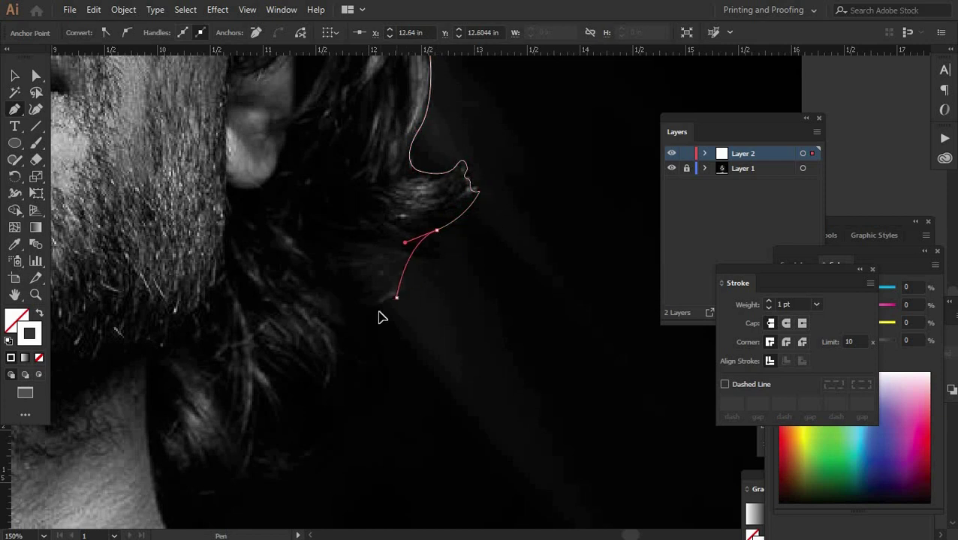
pyautogui.scroll(-3, 328, 259)
pyautogui.hscroll(1, 328, 259)
pyautogui.click(308, 229)
pyautogui.moveTo(303, 298); pyautogui.dragTo(296, 316)
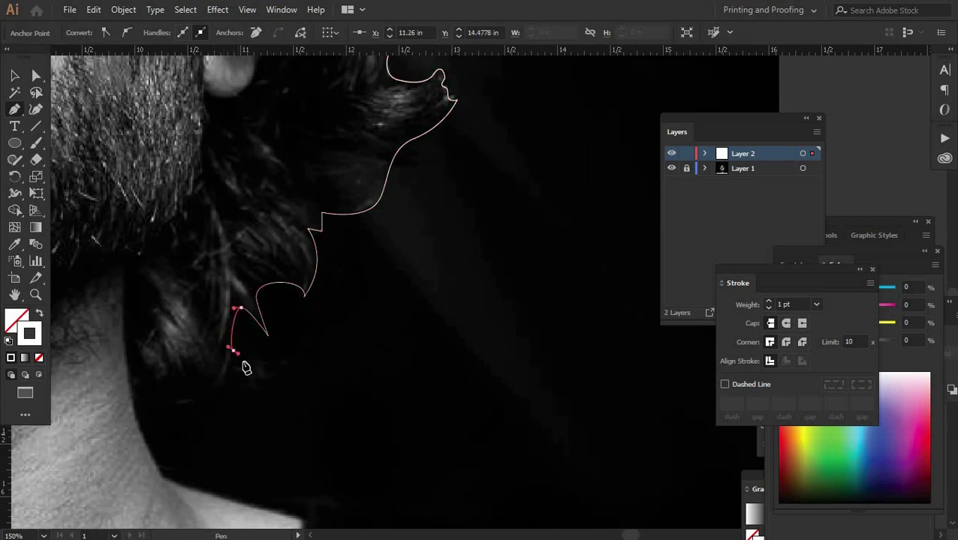
pyautogui.moveTo(276, 364); pyautogui.dragTo(247, 383)
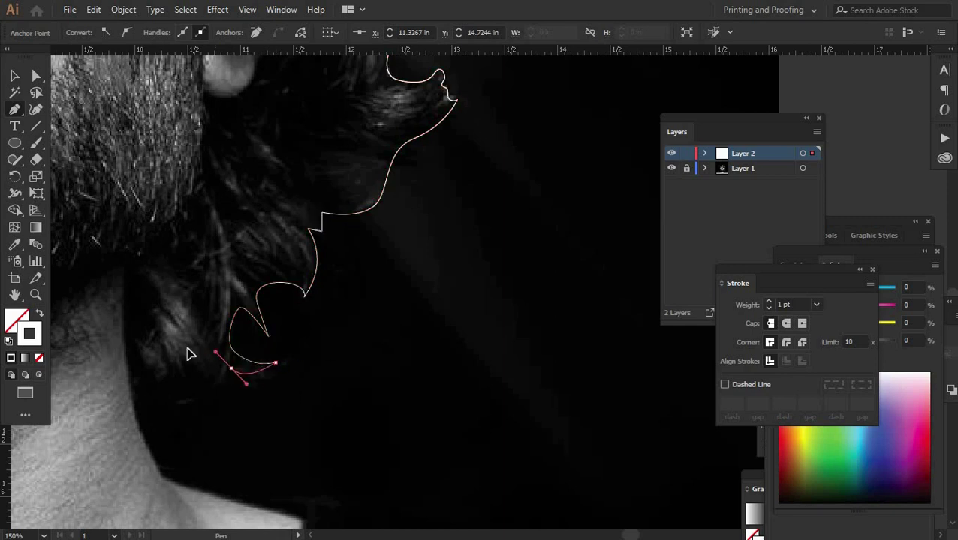
pyautogui.click(180, 400)
pyautogui.moveTo(132, 391); pyautogui.dragTo(122, 373)
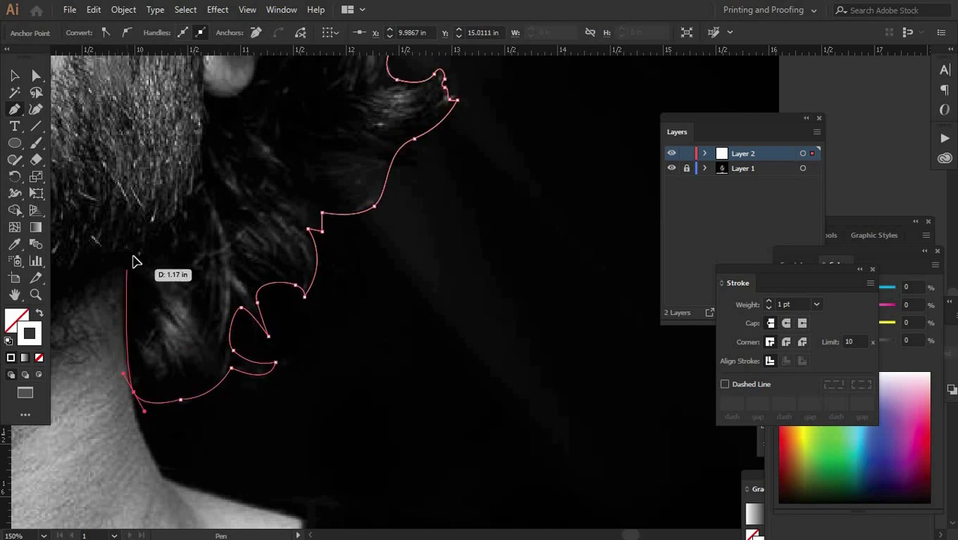
# Step: Curve the outline up the beard edge, around the ear lobe and back of the ear
pyautogui.scroll(3, 202, 280)
pyautogui.moveTo(193, 232)
pyautogui.mouseDown()
pyautogui.moveTo(196, 213)
pyautogui.moveTo(259, 212)
pyautogui.moveTo(263, 294)
pyautogui.mouseUp()
pyautogui.scroll(2, 197, 214)
pyautogui.click(203, 223)
pyautogui.scroll(3, 263, 294)
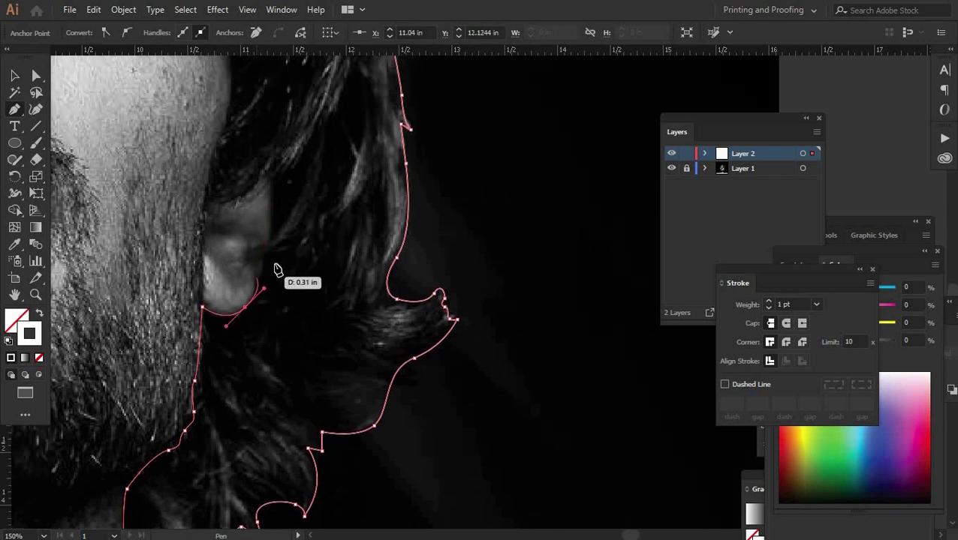
pyautogui.scroll(1, 263, 285)
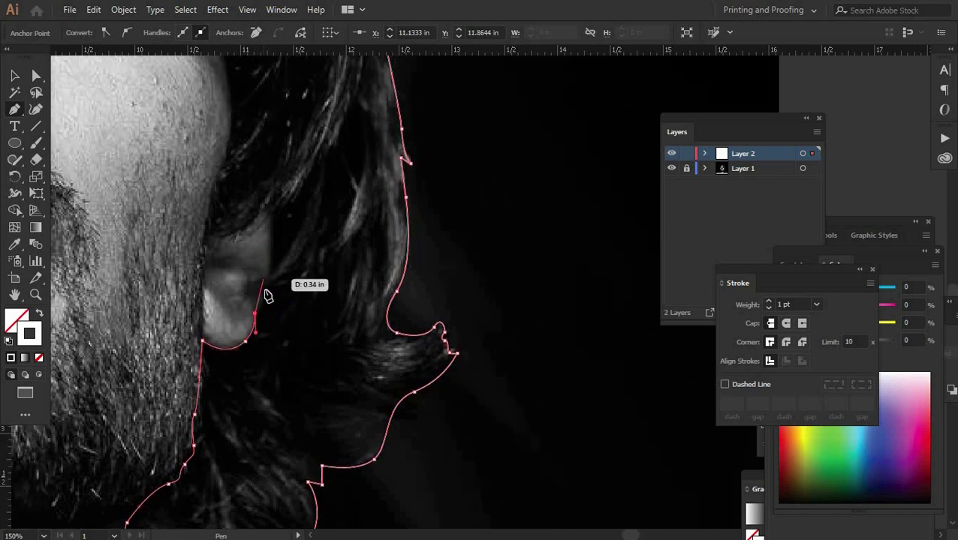
pyautogui.moveTo(252, 291)
pyautogui.mouseDown()
pyautogui.moveTo(268, 286)
pyautogui.moveTo(275, 325)
pyautogui.mouseUp()
pyautogui.scroll(2, 275, 325)
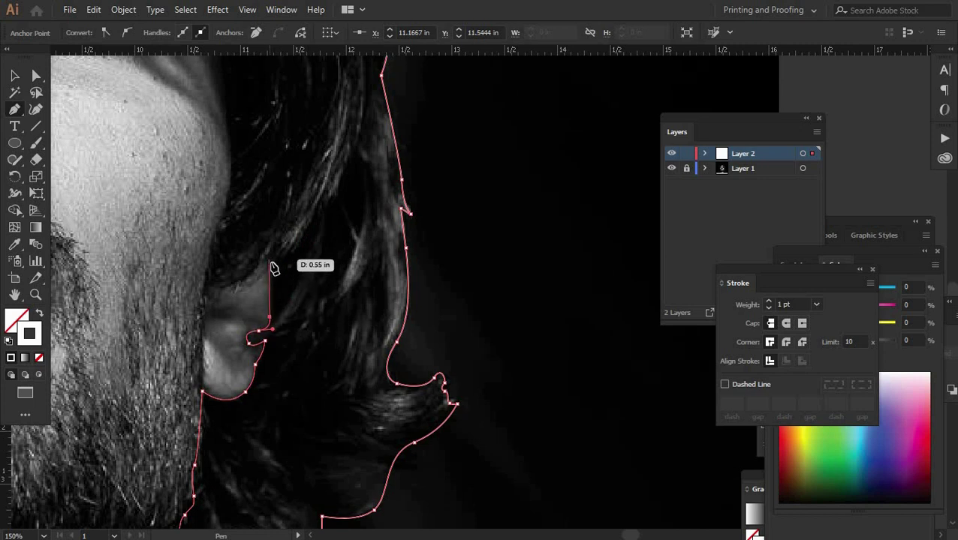
pyautogui.moveTo(274, 269)
pyautogui.mouseDown()
pyautogui.moveTo(231, 305)
pyautogui.moveTo(250, 253)
pyautogui.mouseUp()
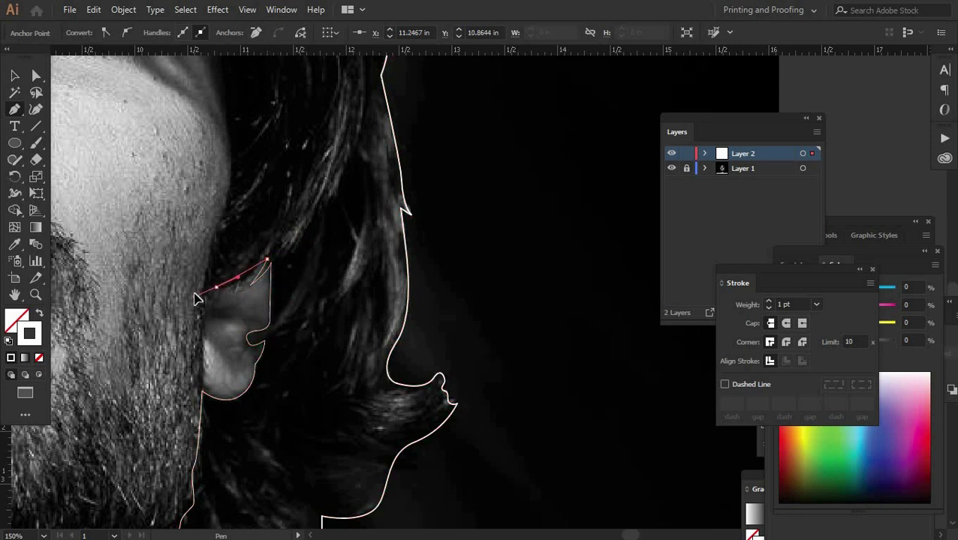
pyautogui.moveTo(193, 294); pyautogui.dragTo(216, 293)
# Step: Add anchors past the ear and up along the inner hair edge
pyautogui.scroll(1, 216, 257)
pyautogui.click(218, 257)
pyautogui.scroll(4, 222, 263)
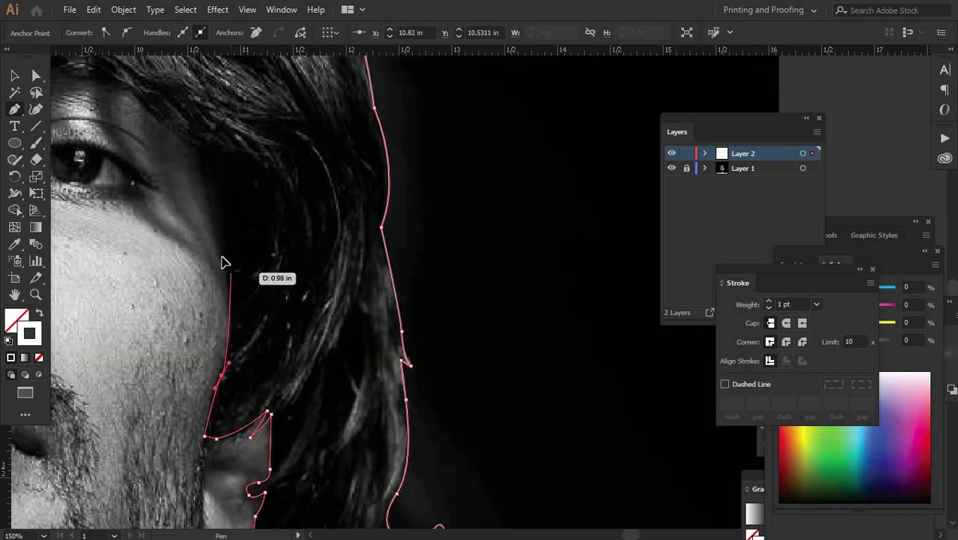
pyautogui.click(222, 239)
pyautogui.scroll(2, 224, 218)
pyautogui.hscroll(-6, 315, 225)
pyautogui.click(403, 234)
pyautogui.click(359, 192)
pyautogui.scroll(4, 364, 247)
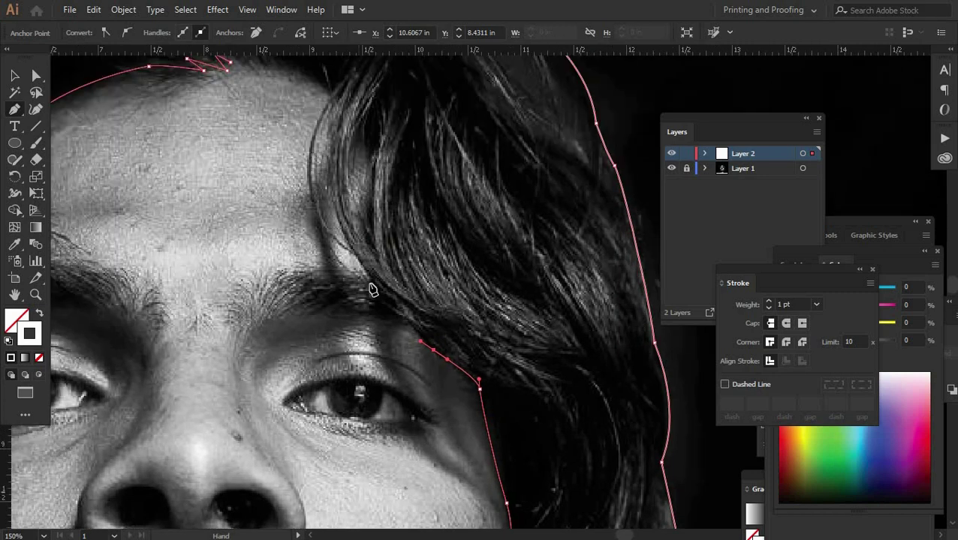
# Step: Run the outline across the forehead hairline and close it at the starting point
pyautogui.click(377, 312)
pyautogui.click(334, 231)
pyautogui.scroll(2, 342, 196)
pyautogui.click(343, 186)
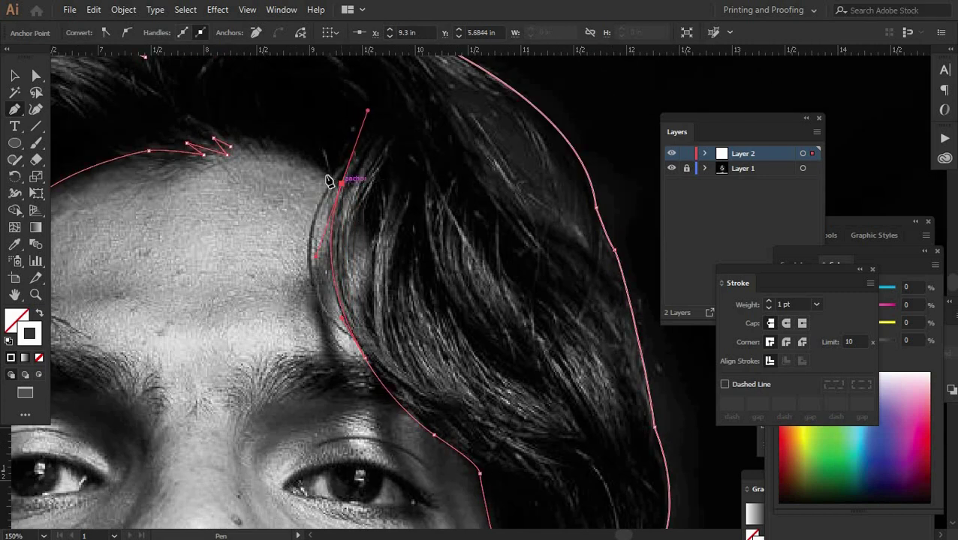
pyautogui.scroll(2, 300, 184)
pyautogui.click(238, 175)
# Step: Finish and deselect the face outline, then zoom back in on the face
pyautogui.hotkey('ctrl', '-')
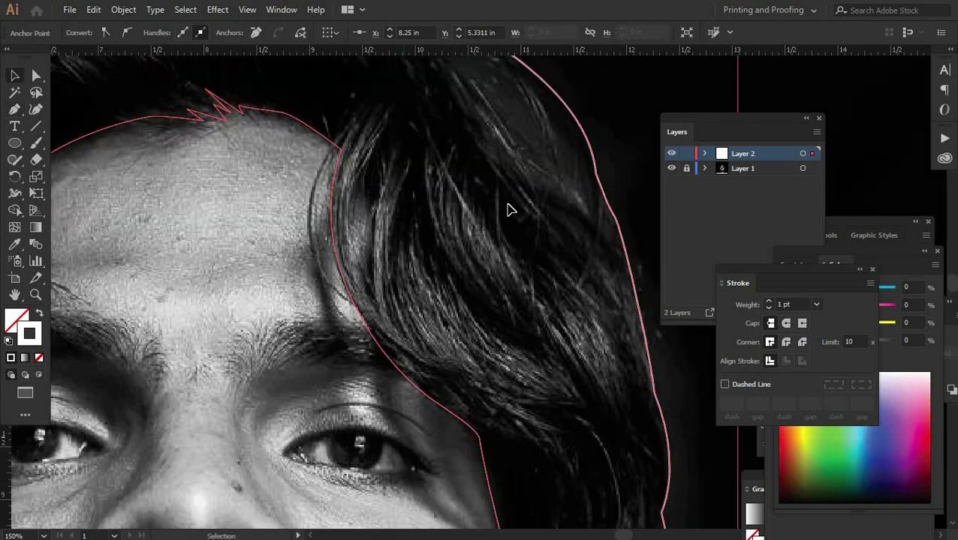
pyautogui.press('v')
pyautogui.hotkey('ctrl', '-')
pyautogui.click(484, 189)
pyautogui.scroll(-4, 484, 189)
pyautogui.hotkey('ctrl', '+')
pyautogui.hotkey('ctrl', '+')
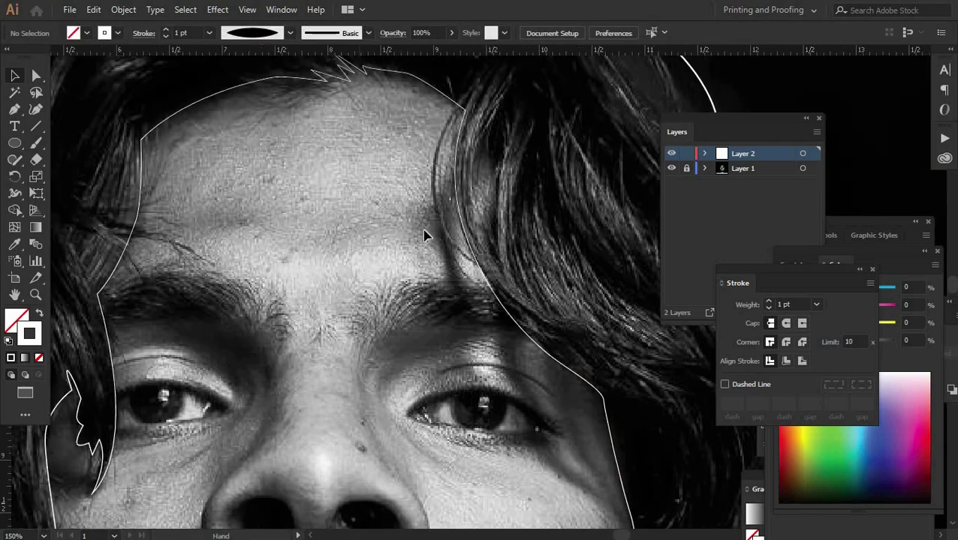
pyautogui.hscroll(-2, 473, 203)
pyautogui.hscroll(-4, 470, 214)
# Step: Start a new Pen path at the outer hair with a corner anchor below it
pyautogui.press('p')
pyautogui.hotkey('ctrl', '-')
pyautogui.scroll(-5, 464, 215)
pyautogui.click(274, 117)
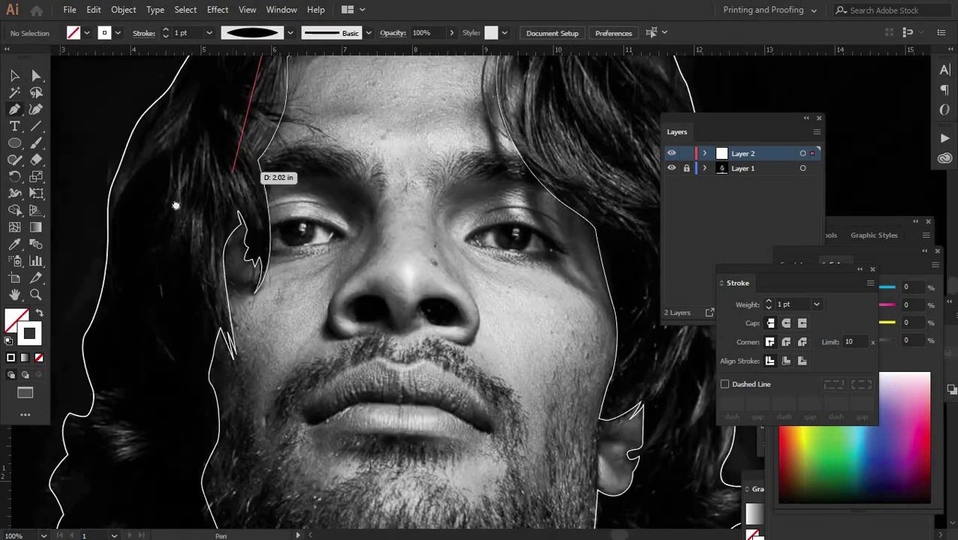
pyautogui.scroll(-5, 225, 225)
pyautogui.moveTo(160, 188); pyautogui.dragTo(189, 305)
pyautogui.click(245, 265)
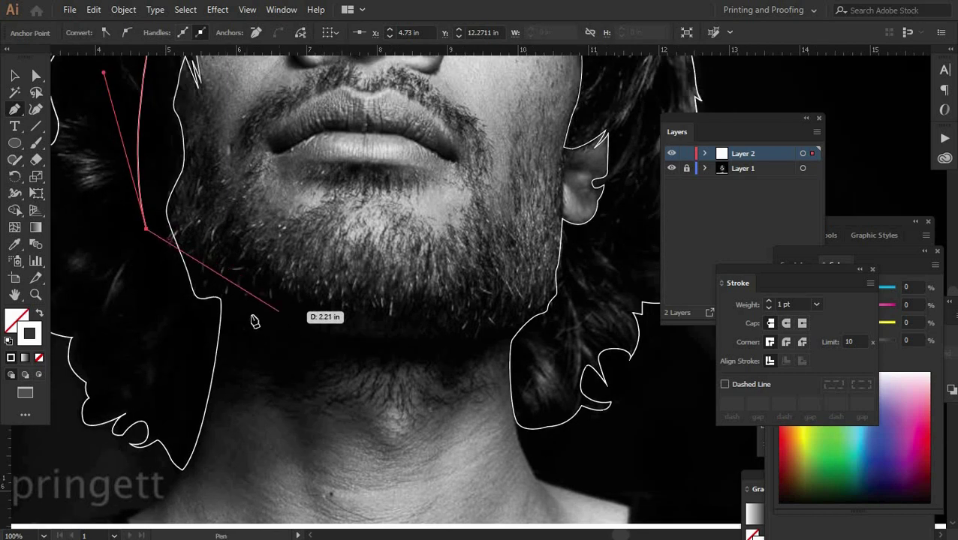
# Step: Curve the new path under the jawline and back up to close the outer hair outline
pyautogui.moveTo(438, 333); pyautogui.dragTo(459, 331)
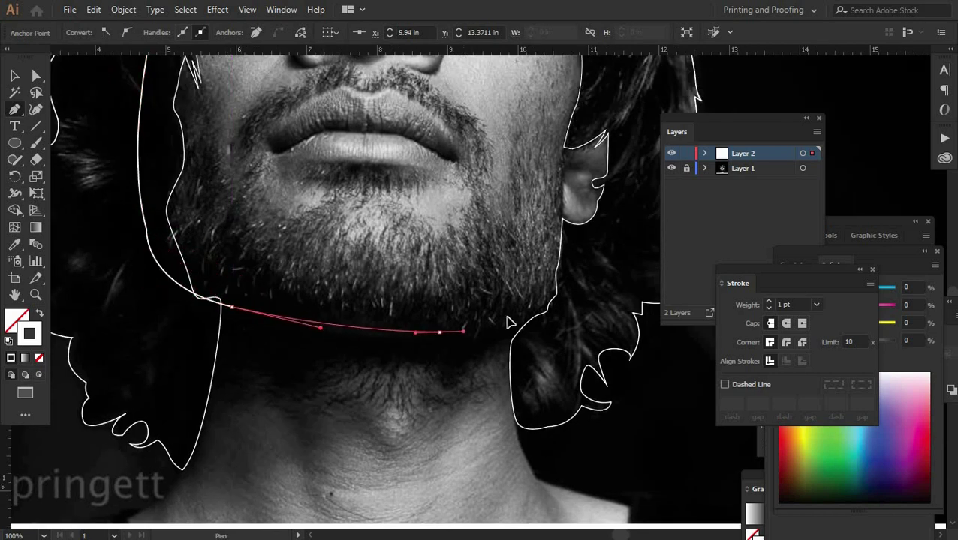
pyautogui.moveTo(540, 315); pyautogui.dragTo(563, 304)
pyautogui.moveTo(631, 151); pyautogui.dragTo(553, 264)
pyautogui.scroll(5, 553, 264)
pyautogui.scroll(5, 471, 152)
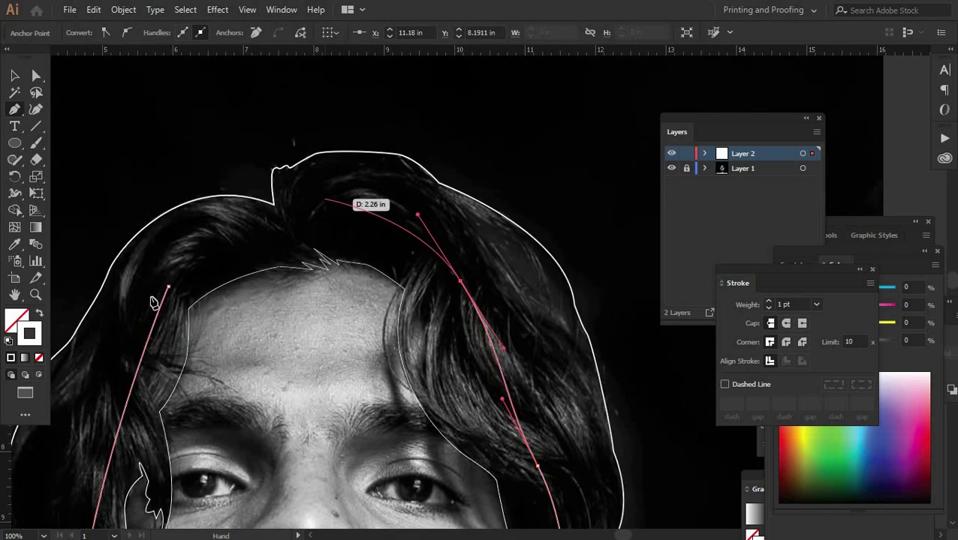
pyautogui.moveTo(459, 281); pyautogui.dragTo(417, 216)
pyautogui.click(168, 287)
# Step: Fill the inner face shape pale green and the outer hair shape light blue
pyautogui.press('v')
pyautogui.hotkey('ctrl', 'a')
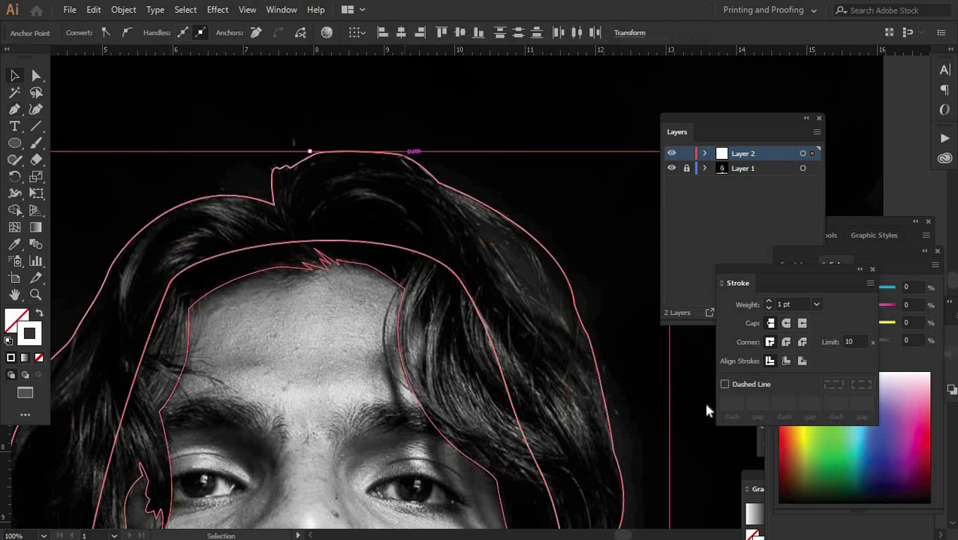
pyautogui.click(702, 400)
pyautogui.click(518, 436)
pyautogui.click(833, 390)
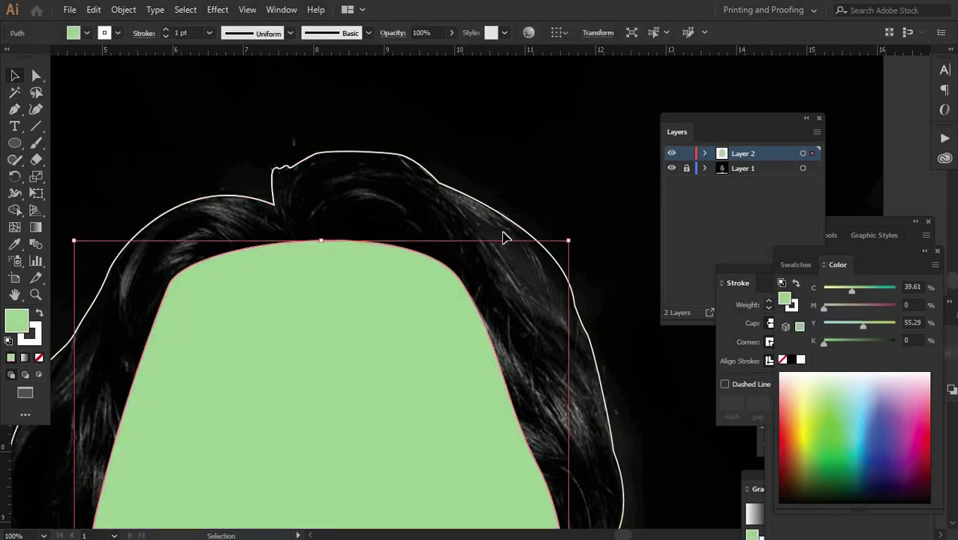
pyautogui.click(503, 216)
pyautogui.click(812, 391)
# Step: Select all shapes and dock the Align panel with the other panels
pyautogui.hotkey('ctrl', 'shift', 'a')
pyautogui.scroll(-3, 429, 220)
pyautogui.hotkey('ctrl', 'a')
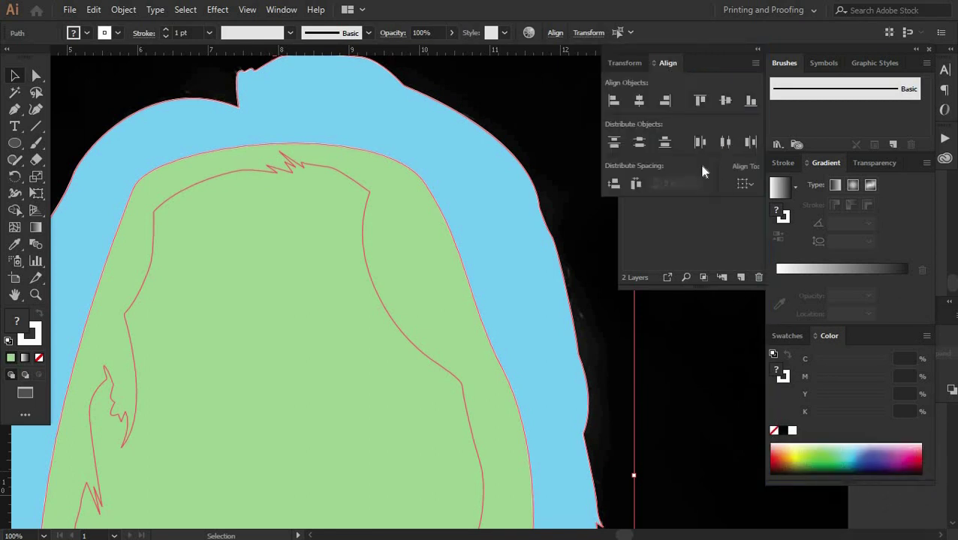
pyautogui.moveTo(679, 60); pyautogui.dragTo(795, 156)
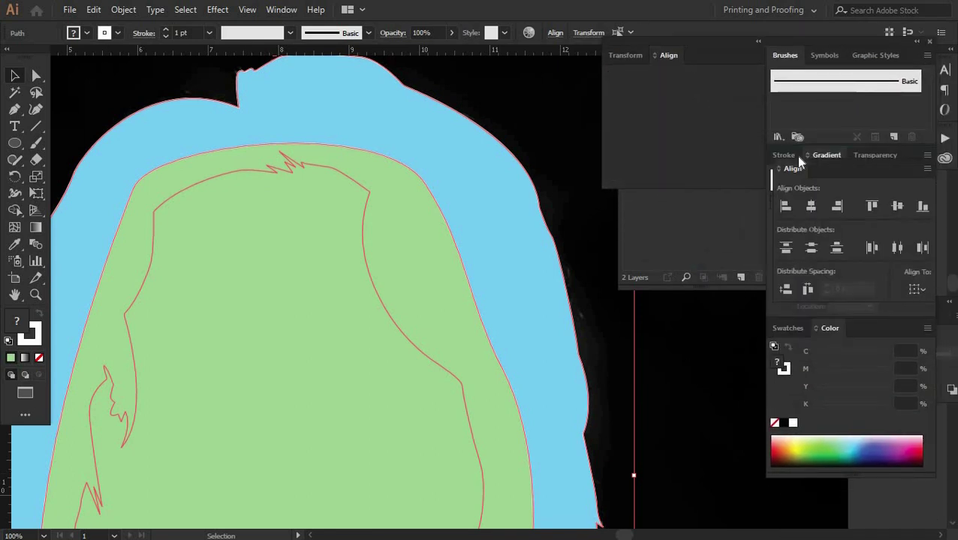
# Step: Add the Pathfinder panel to the column, try Exclude, then undo it
pyautogui.moveTo(905, 310); pyautogui.dragTo(825, 435)
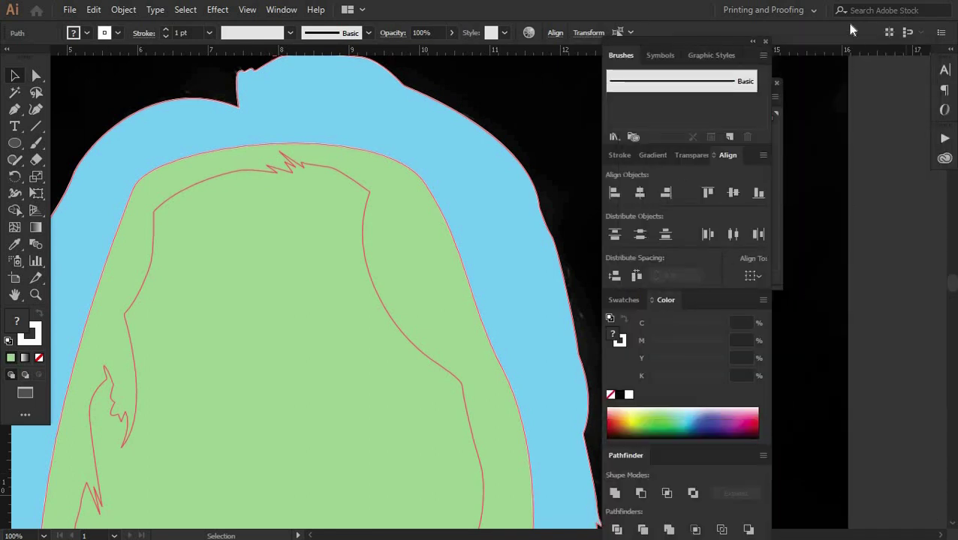
pyautogui.click(851, 477)
pyautogui.hotkey('ctrl', '0')
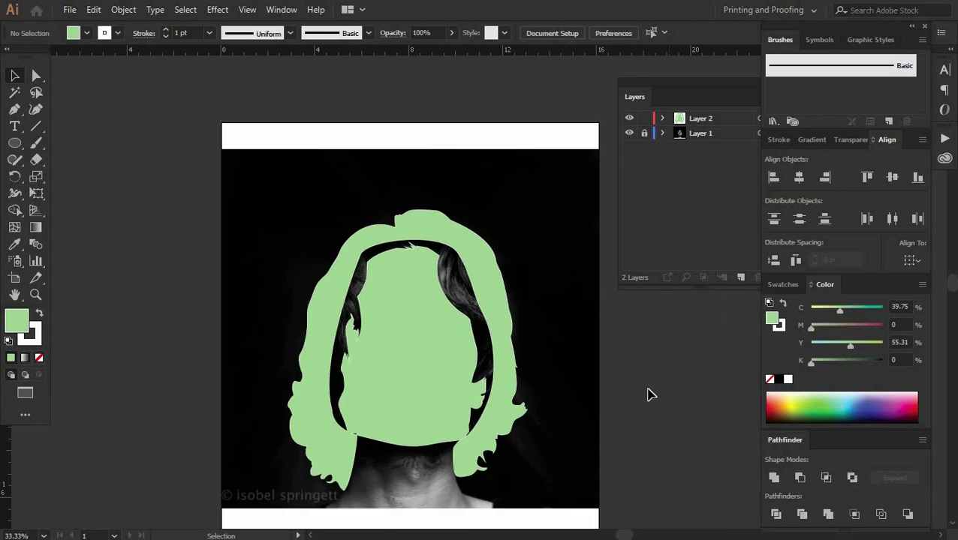
pyautogui.hotkey('ctrl', 'z')
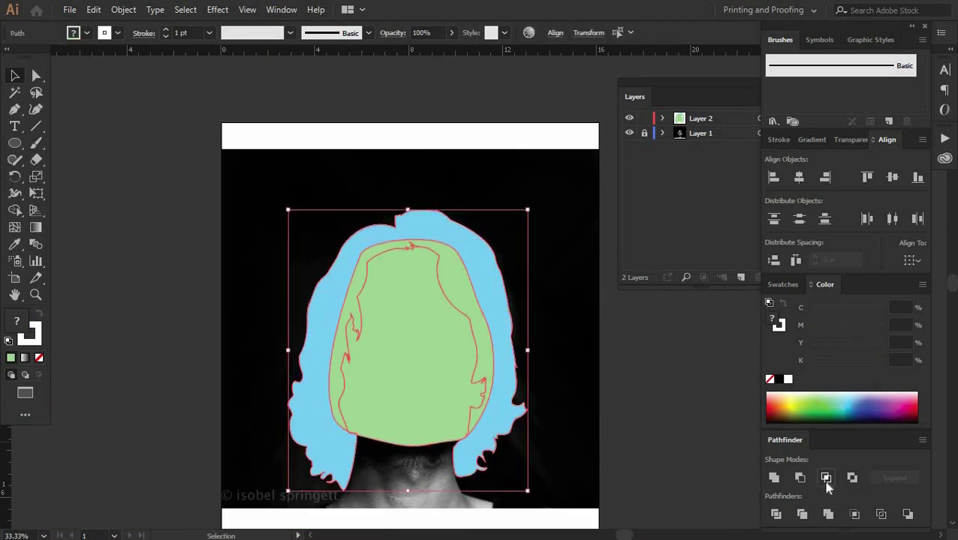
# Step: Delete the face region with Shape Builder and unite the hair pieces into one green shape
pyautogui.hotkey('shift', 'm')
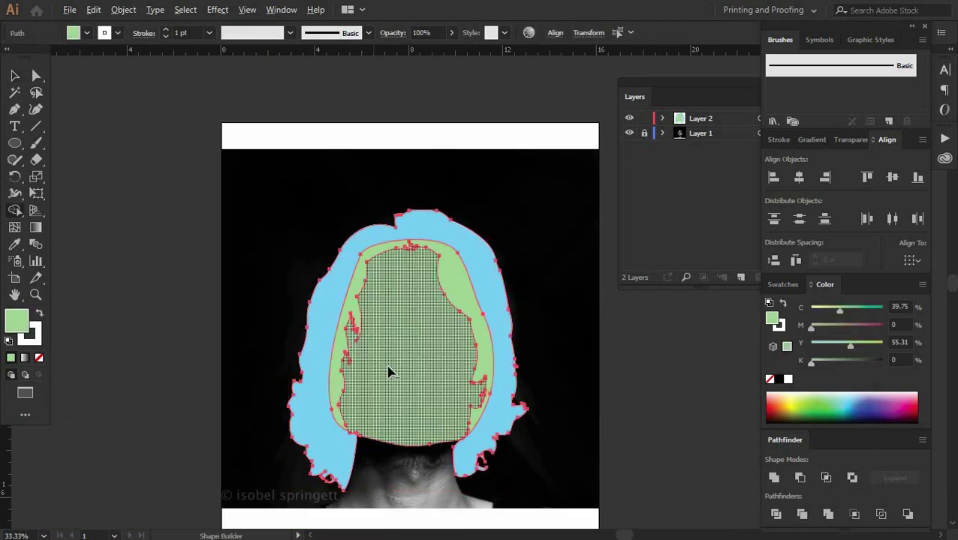
pyautogui.keyDown('alt'); pyautogui.click(390, 373); pyautogui.keyUp('alt')
pyautogui.press('v')
pyautogui.click(156, 305)
pyautogui.hotkey('ctrl', 'a')
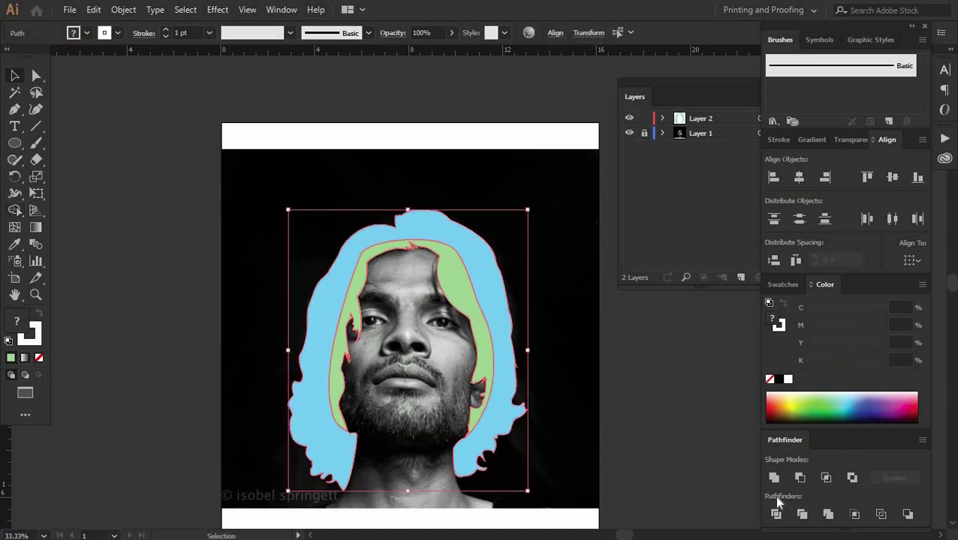
pyautogui.click(774, 477)
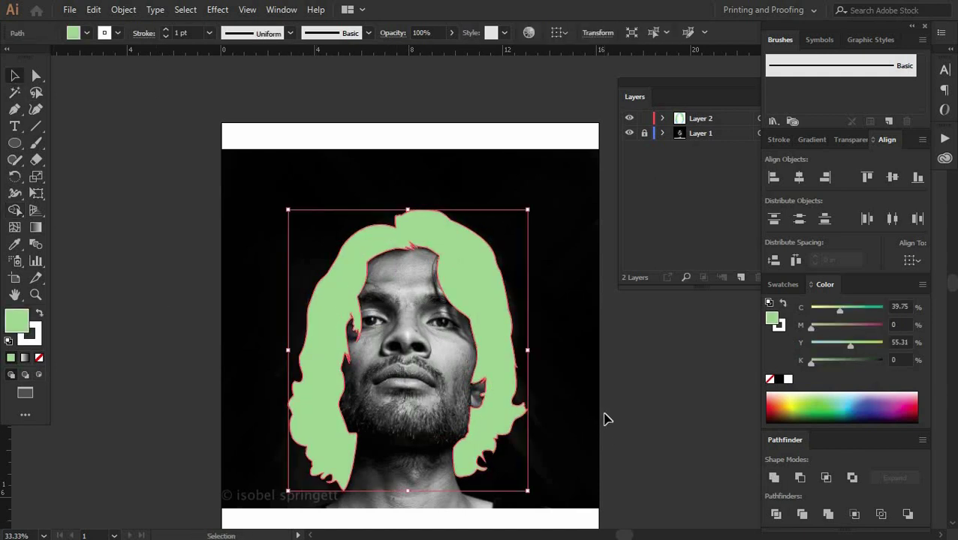
# Step: Add a new layer and trace an oval face outline over the photo
pyautogui.hotkey('ctrl', 'shift', 'a')
pyautogui.hotkey('ctrl', 'l')
pyautogui.hotkey('ctrl', '=')
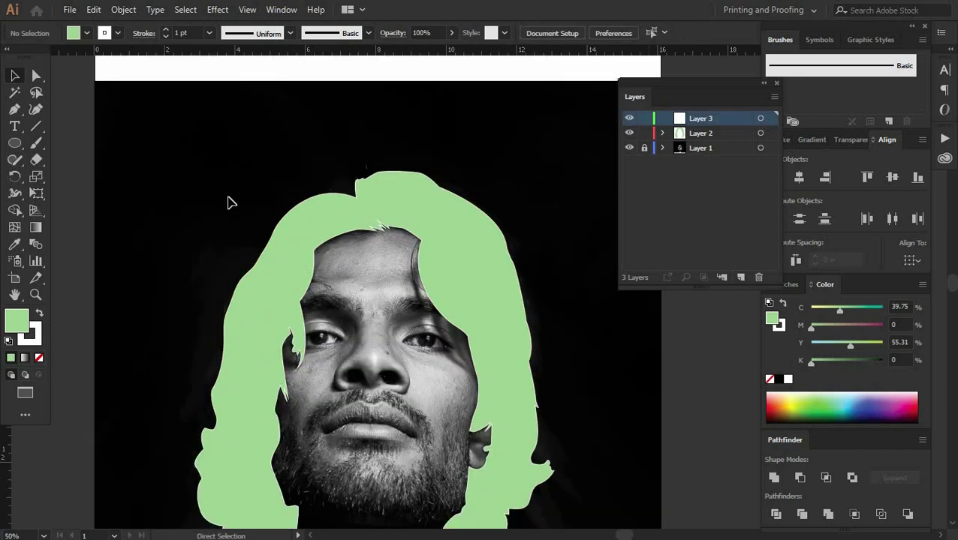
pyautogui.moveTo(343, 229); pyautogui.dragTo(399, 120)
pyautogui.click(359, 111)
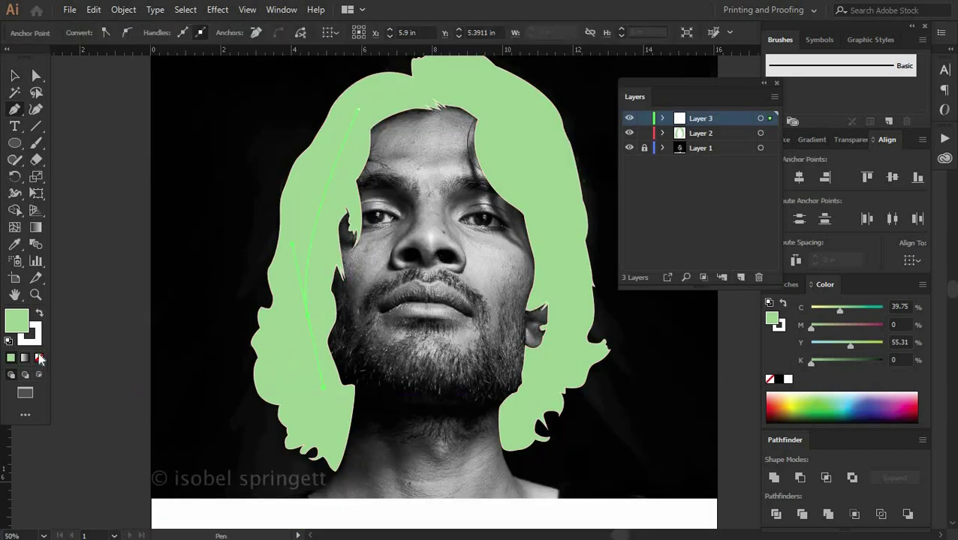
pyautogui.moveTo(347, 386); pyautogui.dragTo(358, 403)
pyautogui.moveTo(317, 495); pyautogui.dragTo(355, 353)
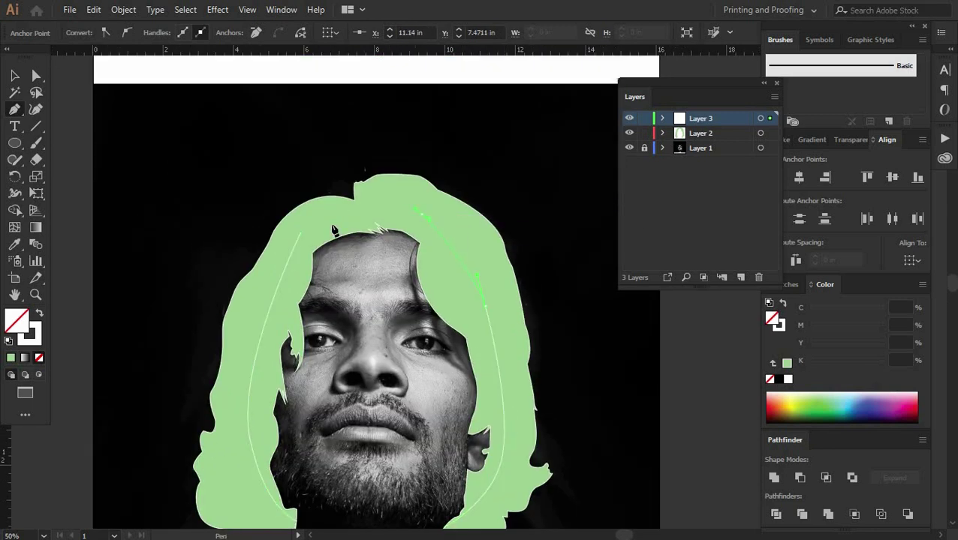
# Step: Move the hair layer above the face layer and set both shapes' fill to None
pyautogui.click(805, 399)
pyautogui.click(554, 252)
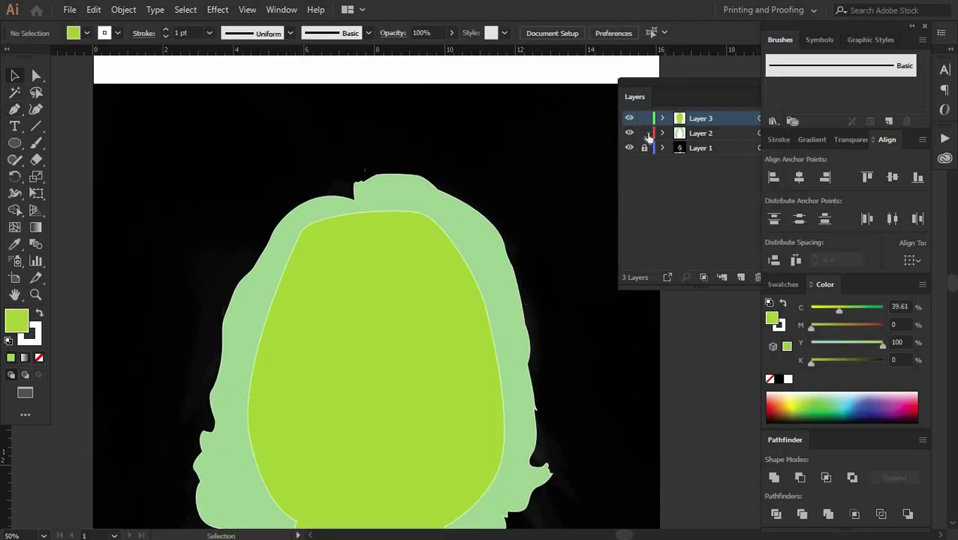
pyautogui.click(375, 337)
pyautogui.click(39, 359)
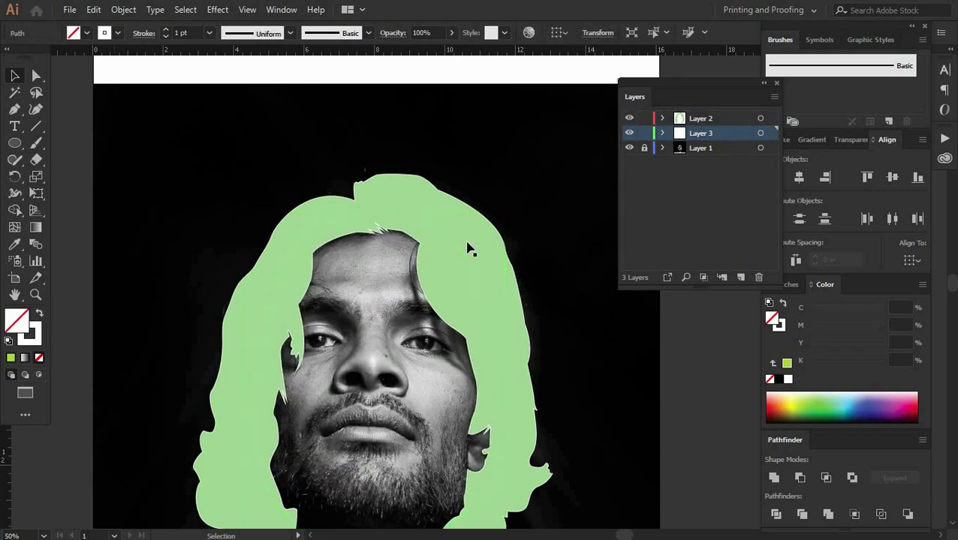
pyautogui.click(644, 118)
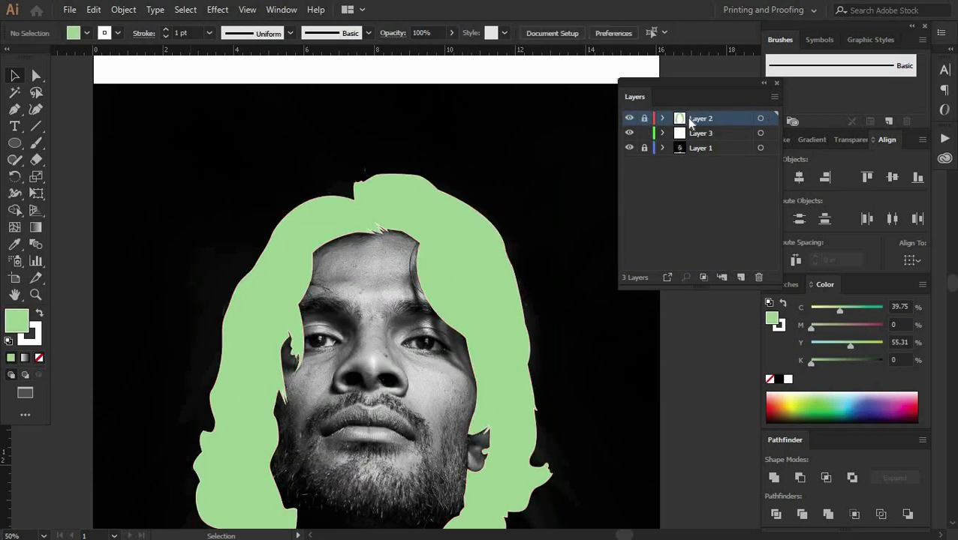
pyautogui.hotkey('ctrl', 'a')
pyautogui.click(39, 358)
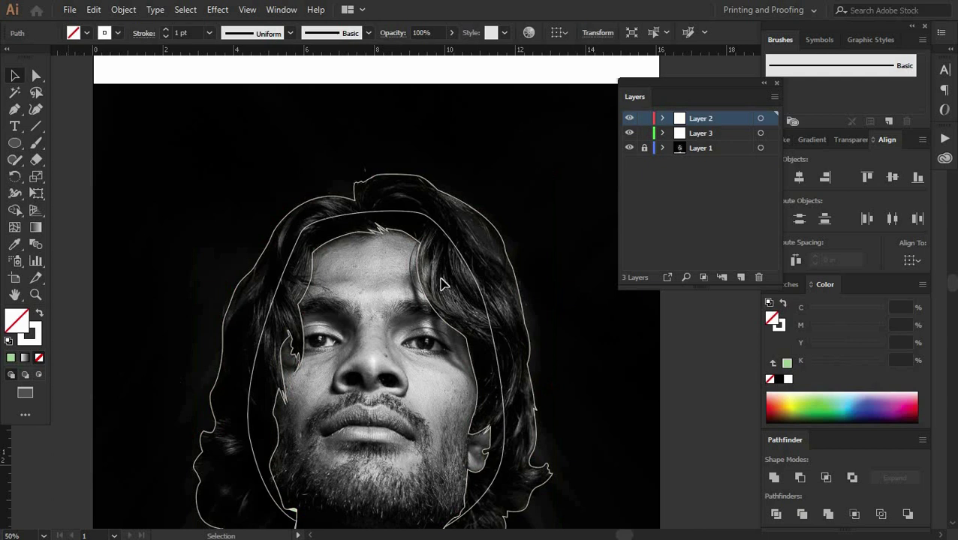
pyautogui.click(492, 226)
# Step: Zoom in on the eyes and trace the lower curve of the left eyebrow
pyautogui.hotkey('ctrl', '2')
pyautogui.hotkey('ctrl', '1')
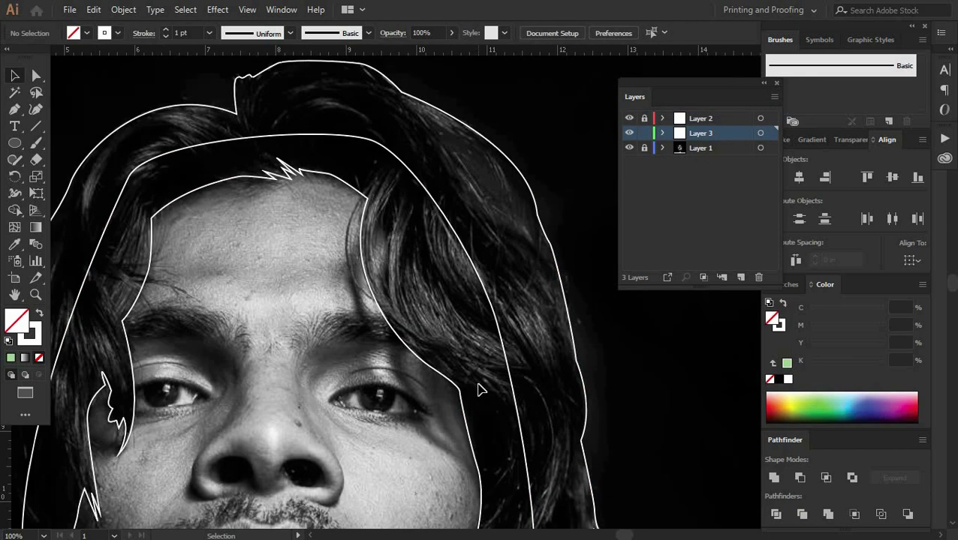
pyautogui.scroll(-3, 314, 299)
pyautogui.hotkey('ctrl', '+')
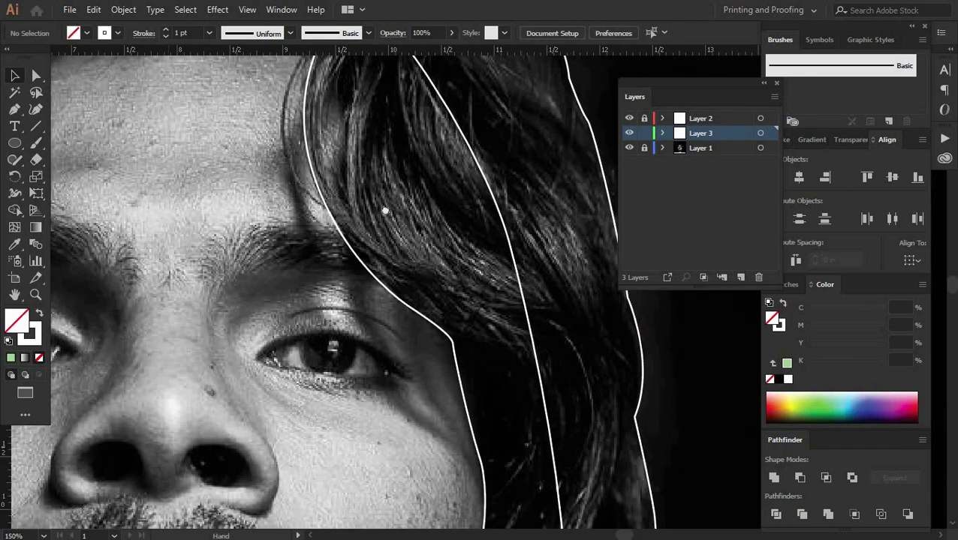
pyautogui.moveTo(385, 211); pyautogui.dragTo(648, 159)
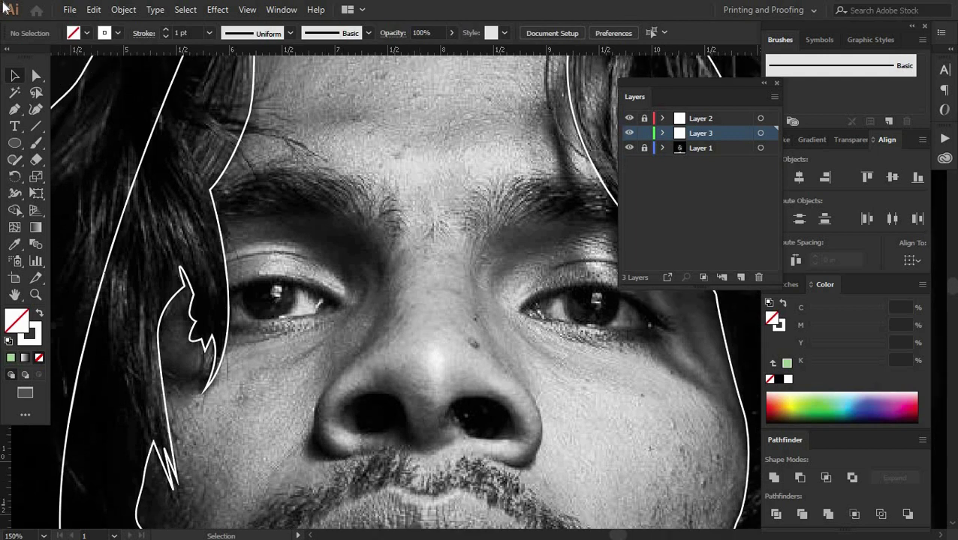
pyautogui.scroll(-1, 262, 255)
pyautogui.click(216, 189)
pyautogui.moveTo(269, 180); pyautogui.dragTo(301, 177)
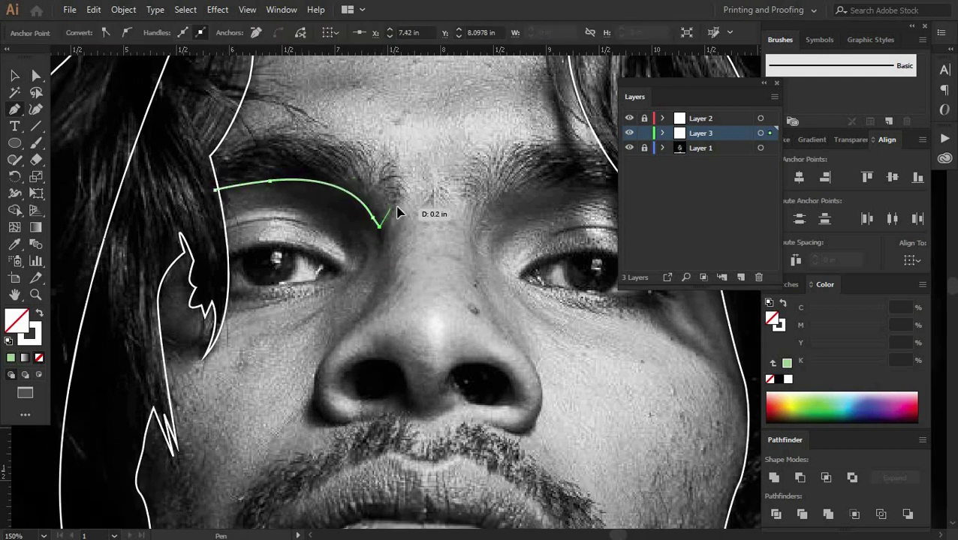
pyautogui.press('v')
pyautogui.click(371, 218)
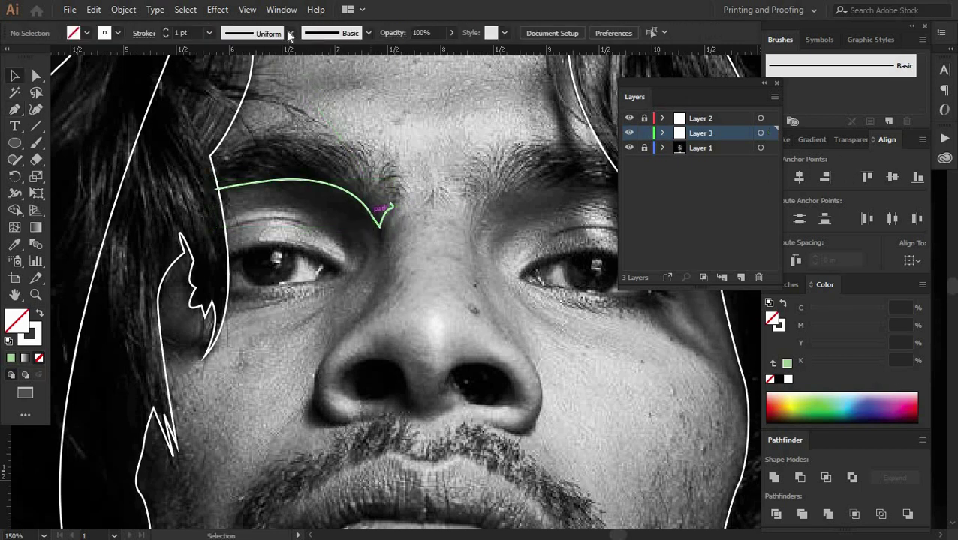
# Step: Continue the eyebrow path from its end point and draw the first hair strand
pyautogui.hotkey('ctrl', 'shift', 'a')
pyautogui.press('p')
pyautogui.click(390, 203)
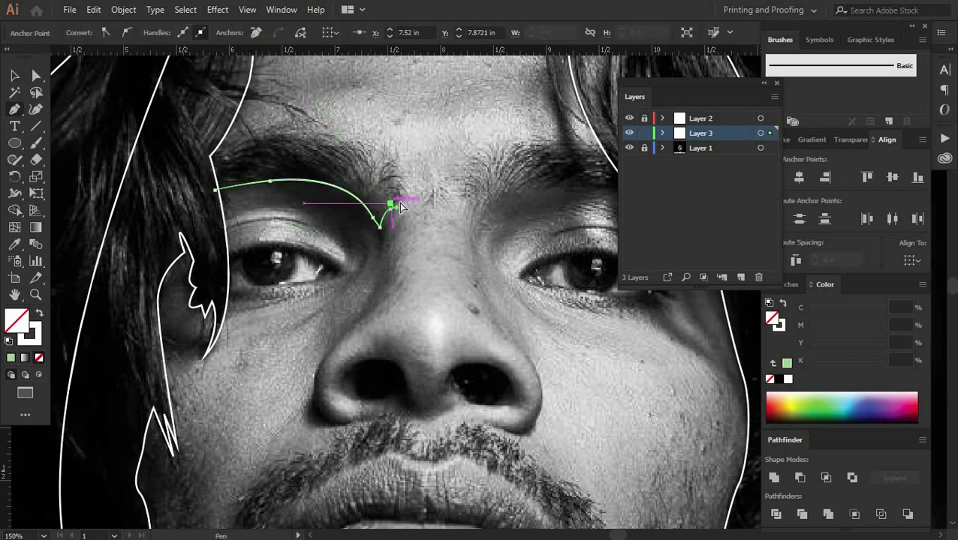
pyautogui.hotkey('ctrl', '+')
pyautogui.hotkey('ctrl', '+')
pyautogui.click(15, 77)
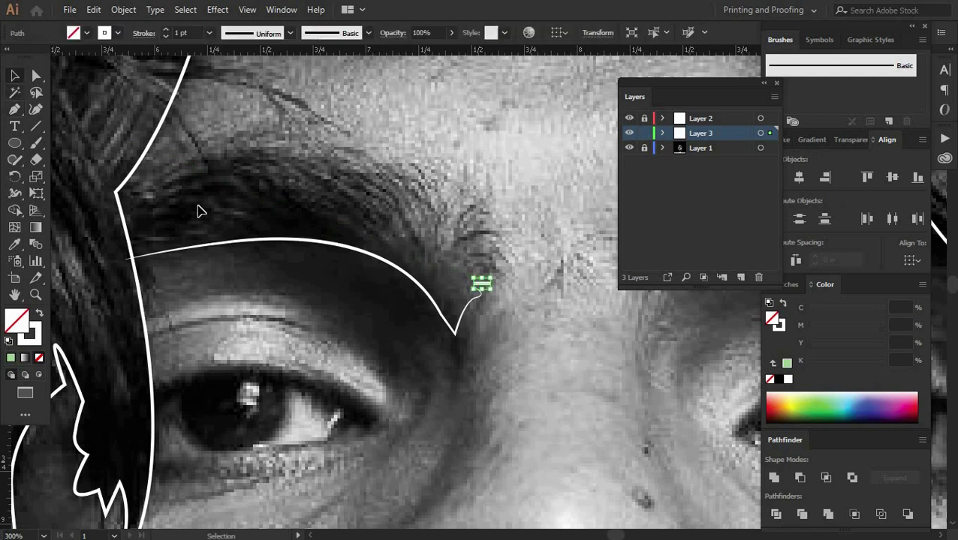
pyautogui.moveTo(478, 286); pyautogui.dragTo(487, 291)
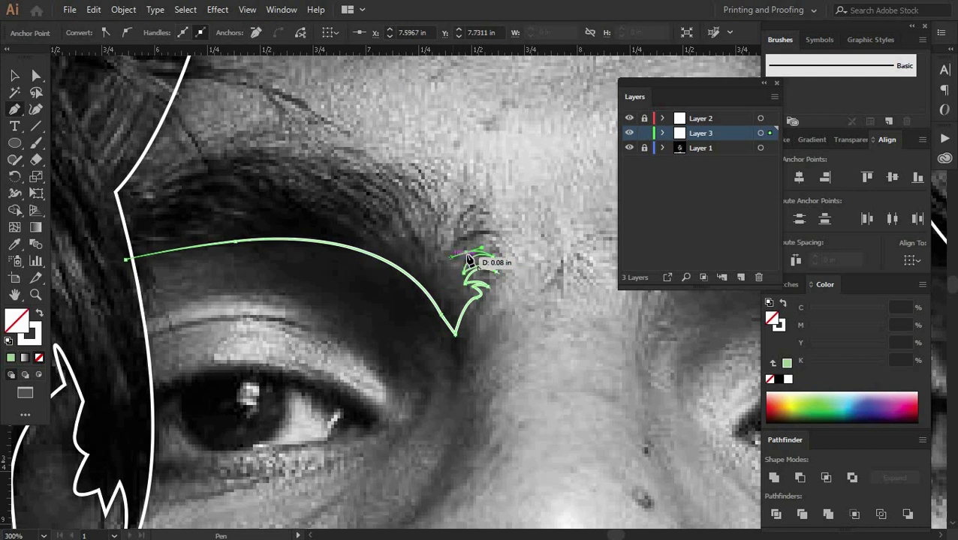
pyautogui.moveTo(495, 237); pyautogui.dragTo(503, 243)
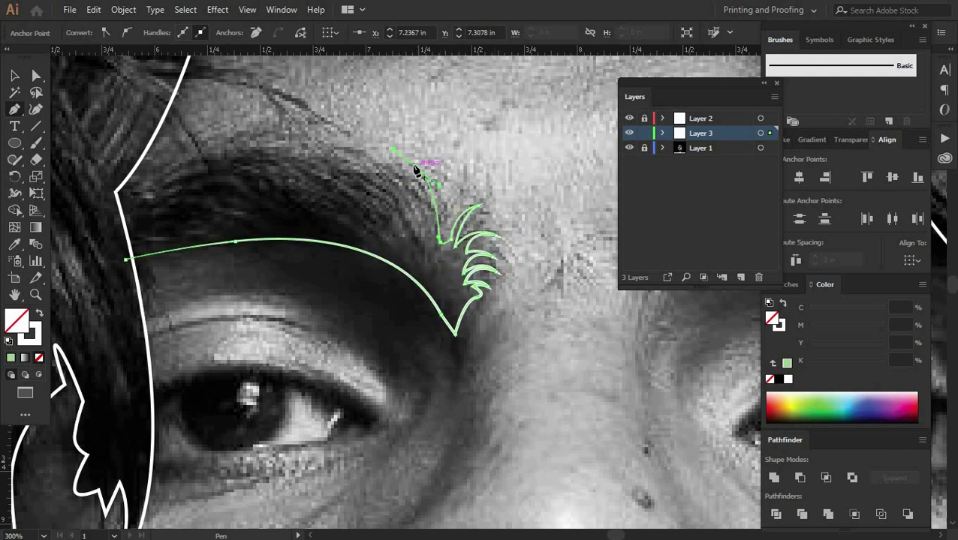
pyautogui.moveTo(341, 148); pyautogui.dragTo(251, 147)
# Step: Add hair-strand points along the brow top and close the eyebrow shape
pyautogui.click(343, 179)
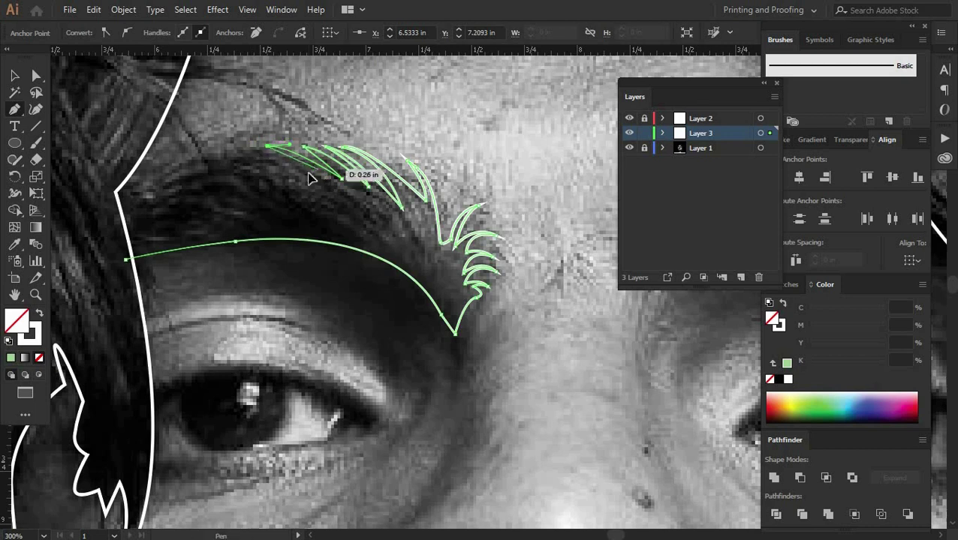
pyautogui.click(192, 156)
pyautogui.click(238, 165)
pyautogui.click(154, 182)
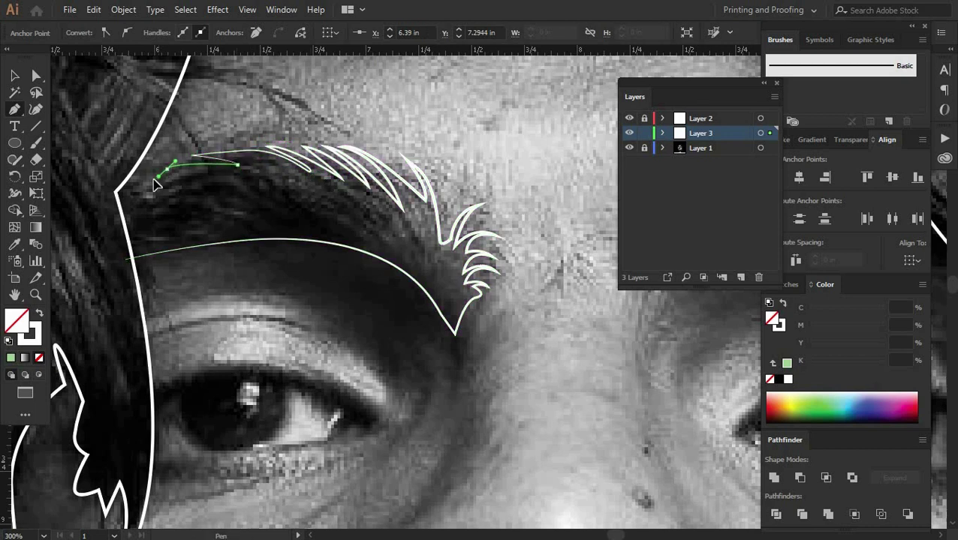
pyautogui.click(138, 196)
pyautogui.click(106, 247)
pyautogui.moveTo(125, 258); pyautogui.dragTo(129, 265)
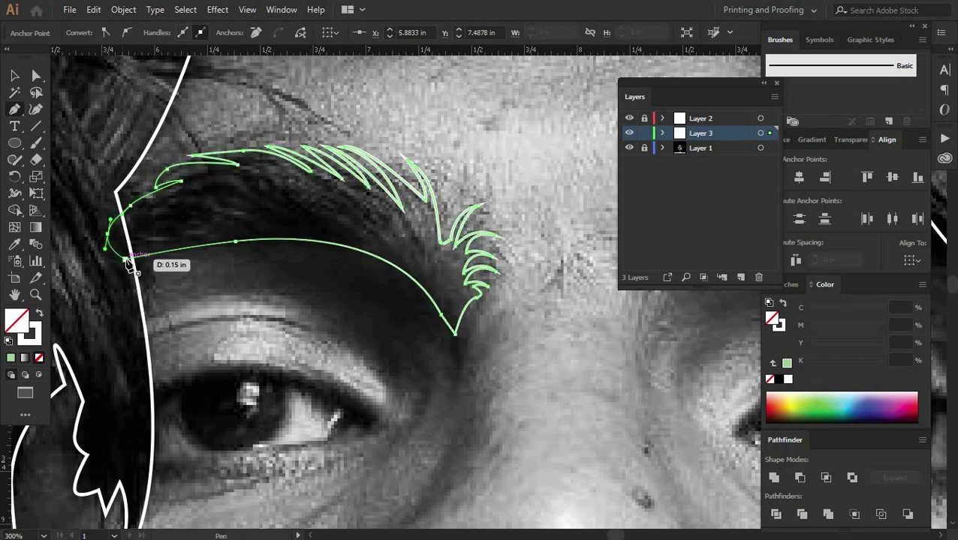
# Step: Fill the eyebrow with dark grey sampled from the photo
pyautogui.keyDown('ctrl'); pyautogui.click(366, 117); pyautogui.keyUp('ctrl')
pyautogui.hotkey('ctrl', '-')
pyautogui.keyDown('ctrl'); pyautogui.click(335, 128); pyautogui.keyUp('ctrl')
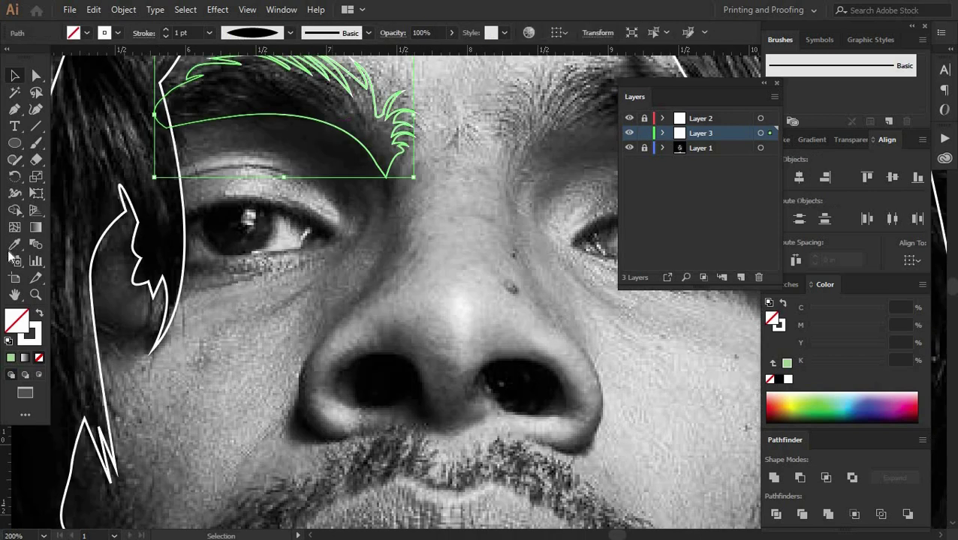
pyautogui.press('i')
pyautogui.click(14, 109)
pyautogui.hotkey('ctrl', 'shift', 'a')
pyautogui.moveTo(471, 327)
pyautogui.mouseDown()
pyautogui.moveTo(334, 227)
pyautogui.moveTo(429, 291)
pyautogui.mouseUp()
pyautogui.hotkey('ctrl', '=')
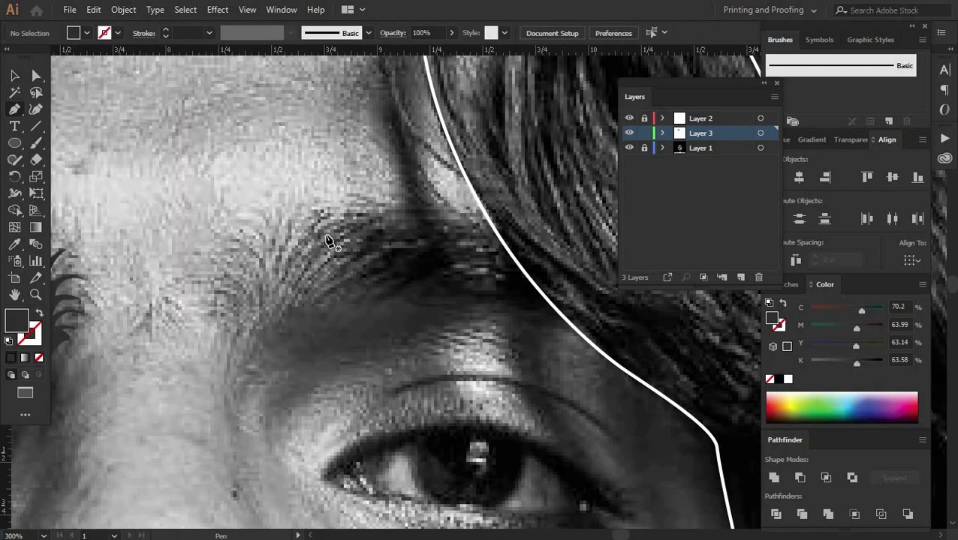
# Step: Draw the second brow's lower line as a stroke tapered with Width Profile 1
pyautogui.scroll(-3, 259, 305)
pyautogui.click(605, 284)
pyautogui.moveTo(392, 256); pyautogui.dragTo(275, 295)
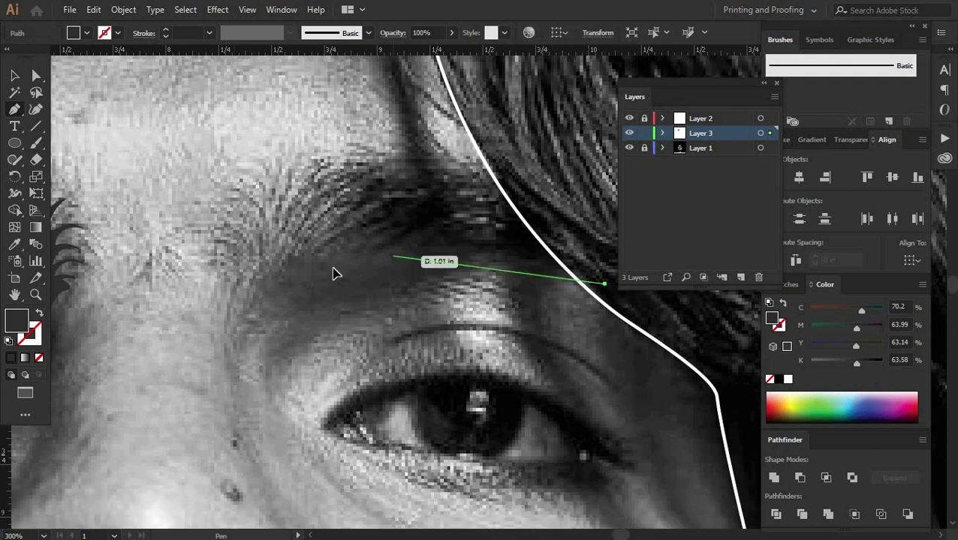
pyautogui.hotkey('shift', 'x')
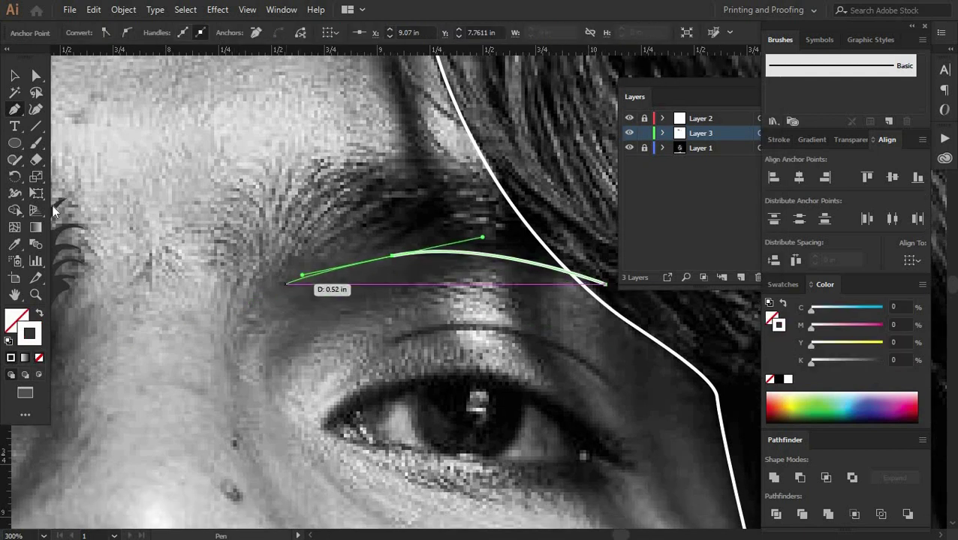
pyautogui.press('v')
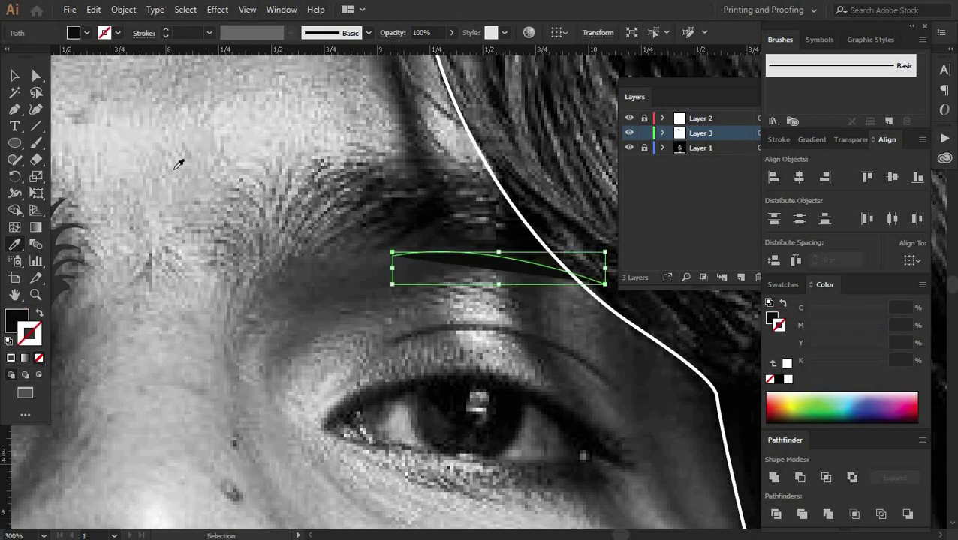
pyautogui.click(241, 31)
pyautogui.click(245, 75)
# Step: Add wispy hair strands and a curved top edge along the second brow
pyautogui.moveTo(392, 256); pyautogui.dragTo(390, 256)
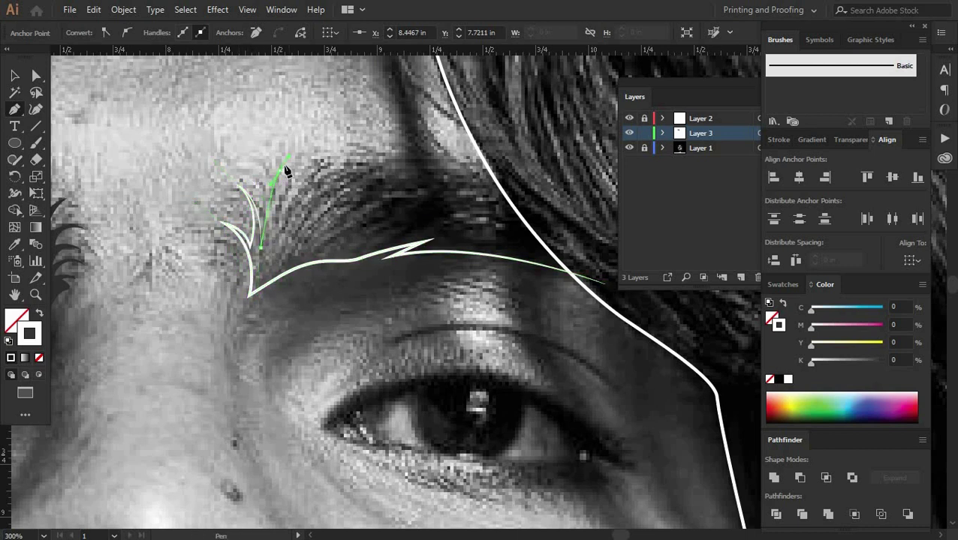
pyautogui.click(282, 233)
pyautogui.moveTo(364, 160); pyautogui.dragTo(360, 168)
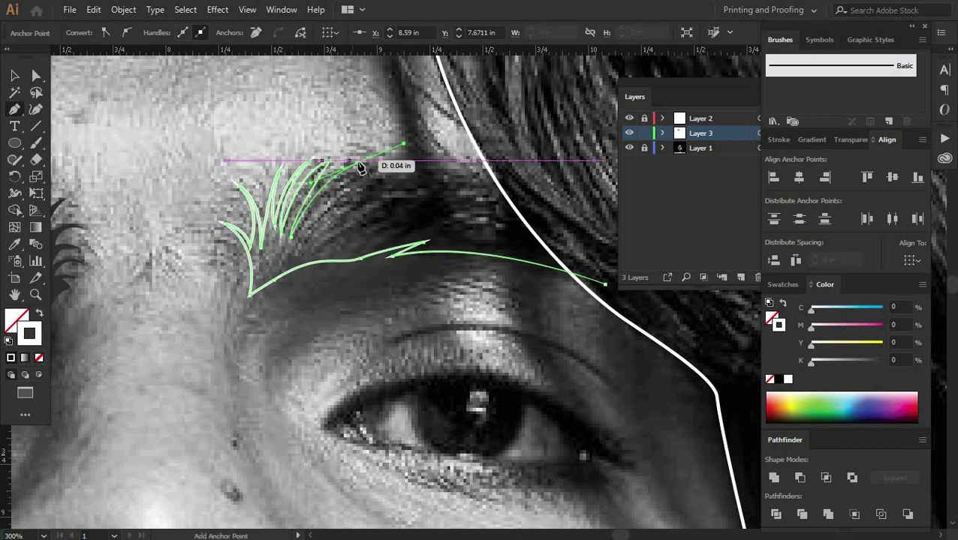
pyautogui.moveTo(436, 160); pyautogui.dragTo(481, 158)
pyautogui.click(537, 173)
pyautogui.click(610, 233)
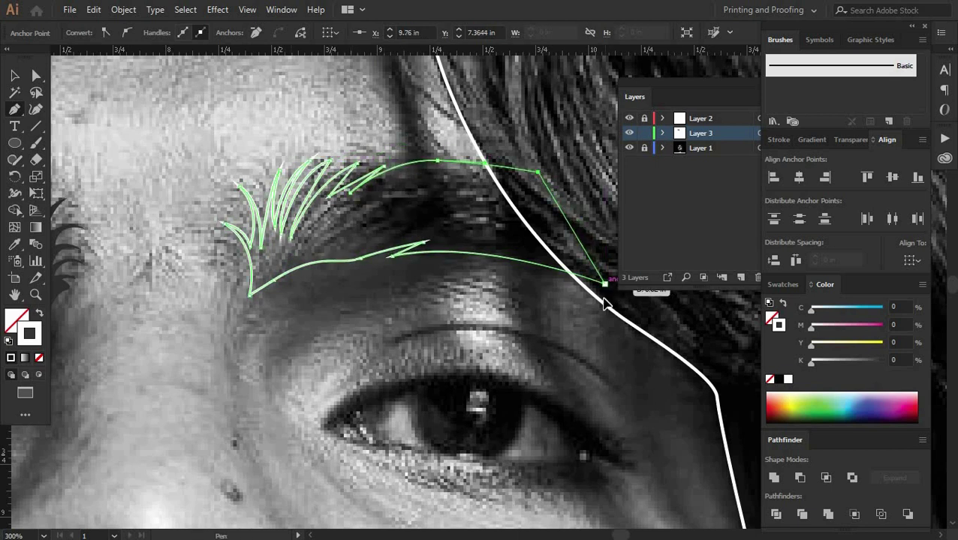
pyautogui.moveTo(604, 283); pyautogui.dragTo(482, 237)
# Step: Select the eyebrow strokes and swap their fill and stroke colours
pyautogui.keyDown('ctrl'); pyautogui.click(263, 321); pyautogui.keyUp('ctrl')
pyautogui.hotkey('ctrl', '-')
pyautogui.scroll(-5, 374, 328)
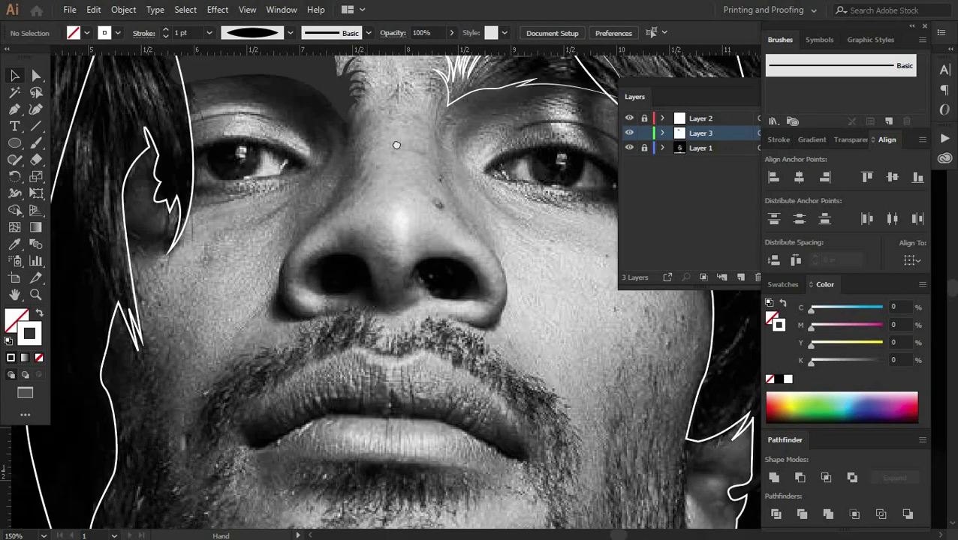
pyautogui.press('v')
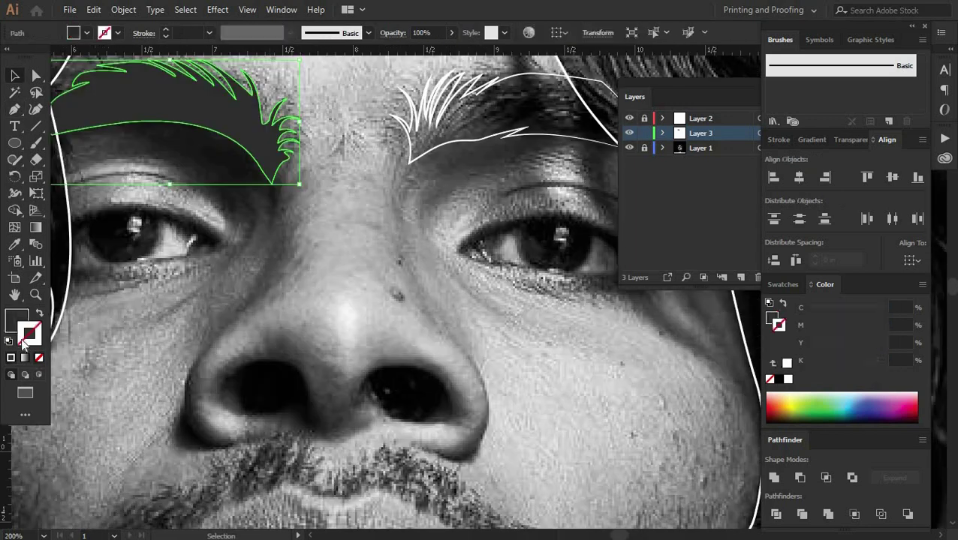
pyautogui.click(10, 358)
pyautogui.hotkey('shift', 'x')
# Step: Give the eyebrow strokes a tapered width profile
pyautogui.click(290, 33)
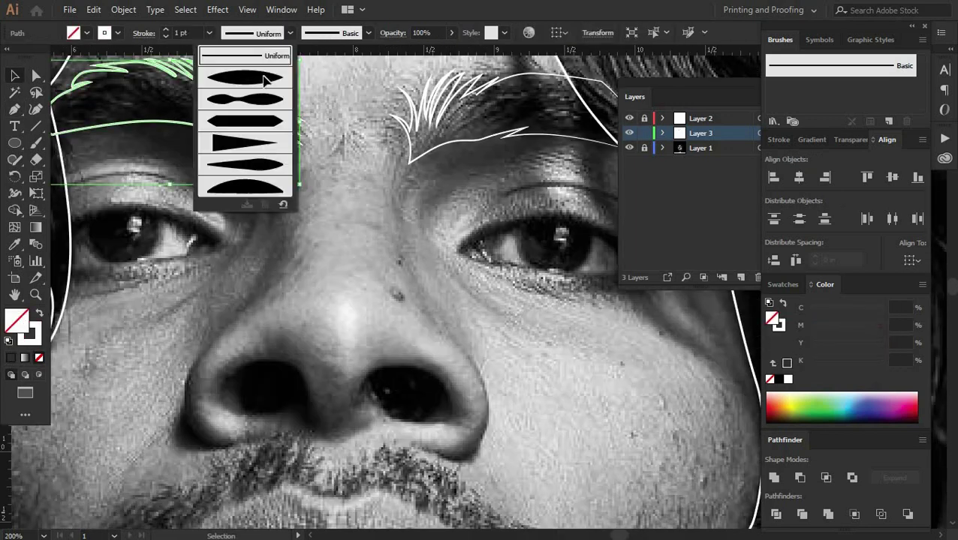
pyautogui.click(246, 94)
pyautogui.hotkey('ctrl', 'shift', 'a')
pyautogui.moveTo(15, 421); pyautogui.dragTo(75, 273)
pyautogui.scroll(5, 391, 384)
pyautogui.hotkey('ctrl', '+')
# Step: Draw an upper-eyelid arc with a black, tapered 4 pt stroke
pyautogui.press('p')
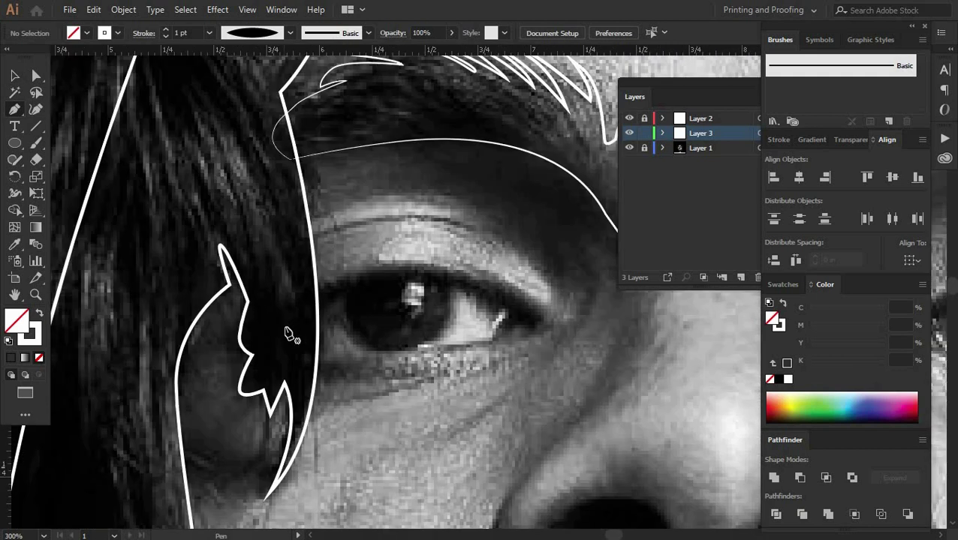
pyautogui.moveTo(660, 440); pyautogui.dragTo(668, 443)
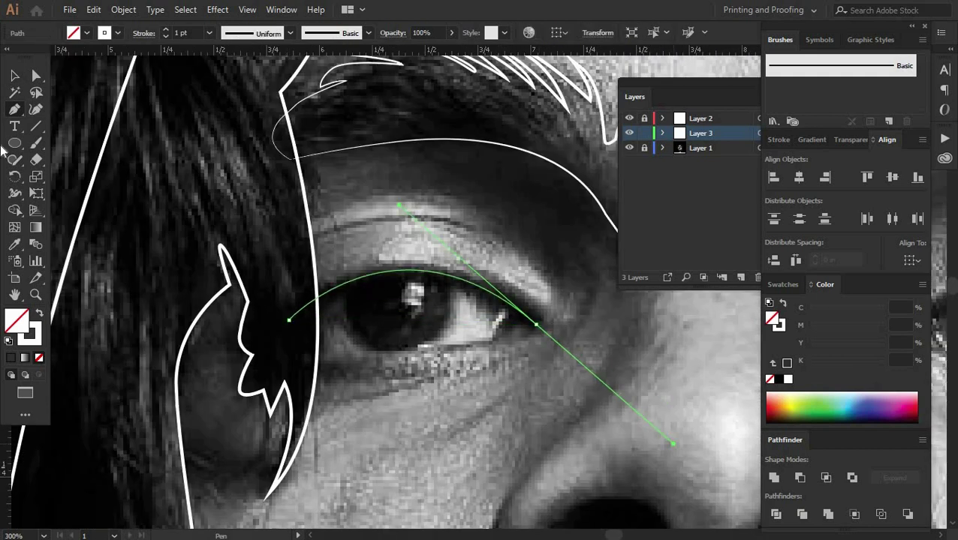
pyautogui.press('v')
pyautogui.click(788, 379)
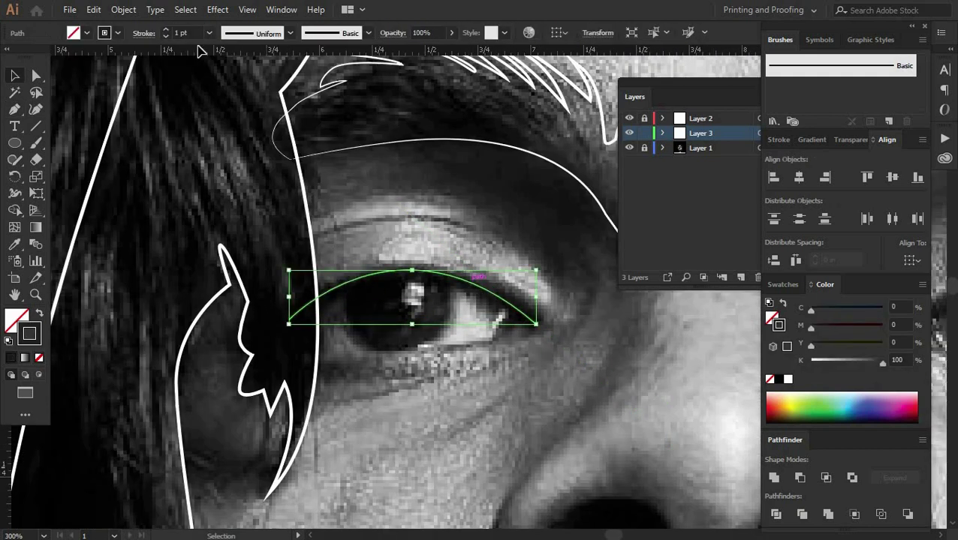
pyautogui.click(290, 33)
pyautogui.click(247, 64)
pyautogui.click(290, 33)
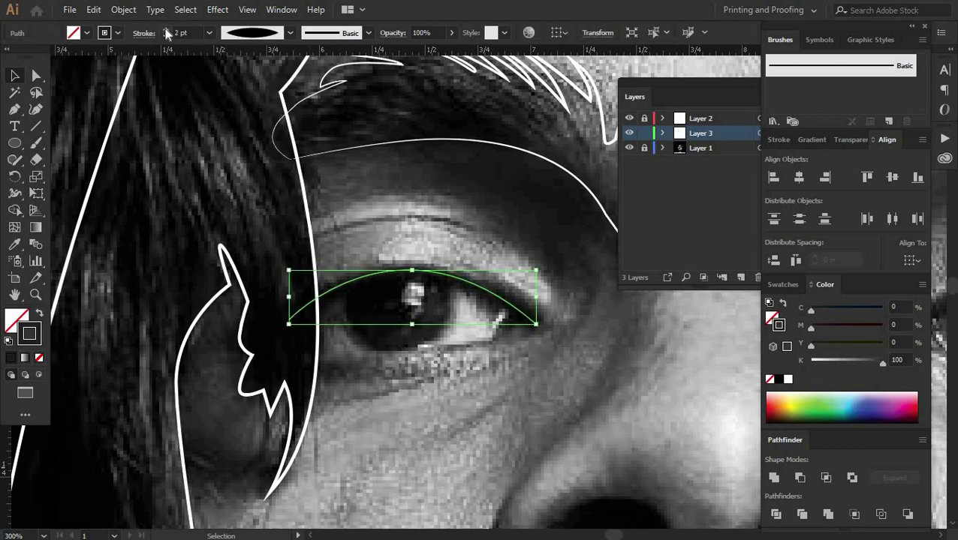
pyautogui.tripleClick(164, 28)
pyautogui.click(444, 284)
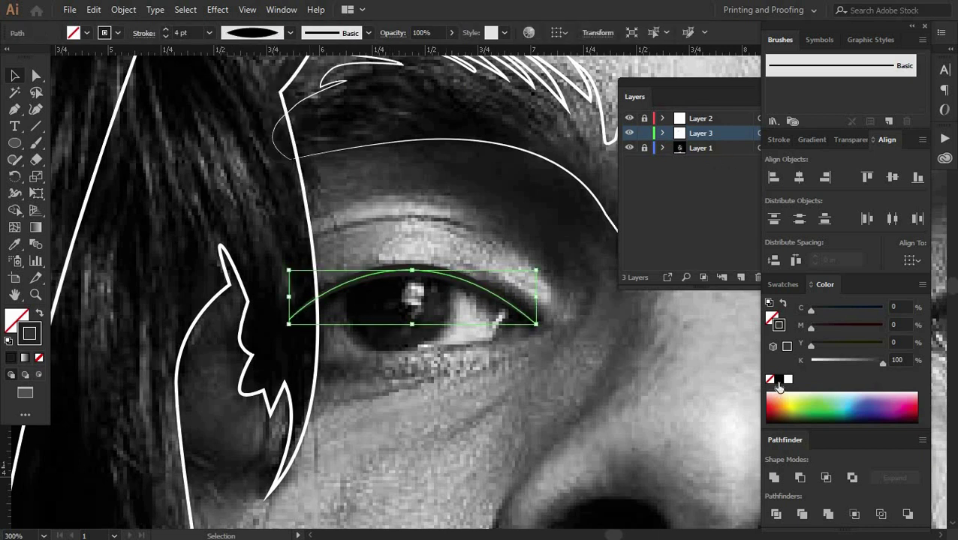
pyautogui.click(552, 220)
# Step: Trace a closed almond-shaped eye outline over the upper and lower lids
pyautogui.hotkey('ctrl', '+')
pyautogui.press('p')
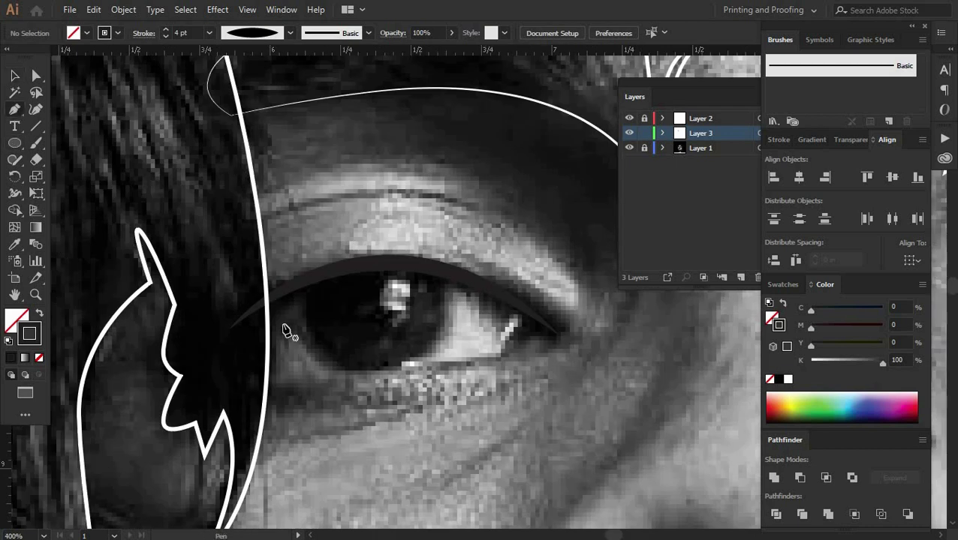
pyautogui.moveTo(252, 259); pyautogui.dragTo(274, 242)
pyautogui.moveTo(559, 279); pyautogui.dragTo(722, 414)
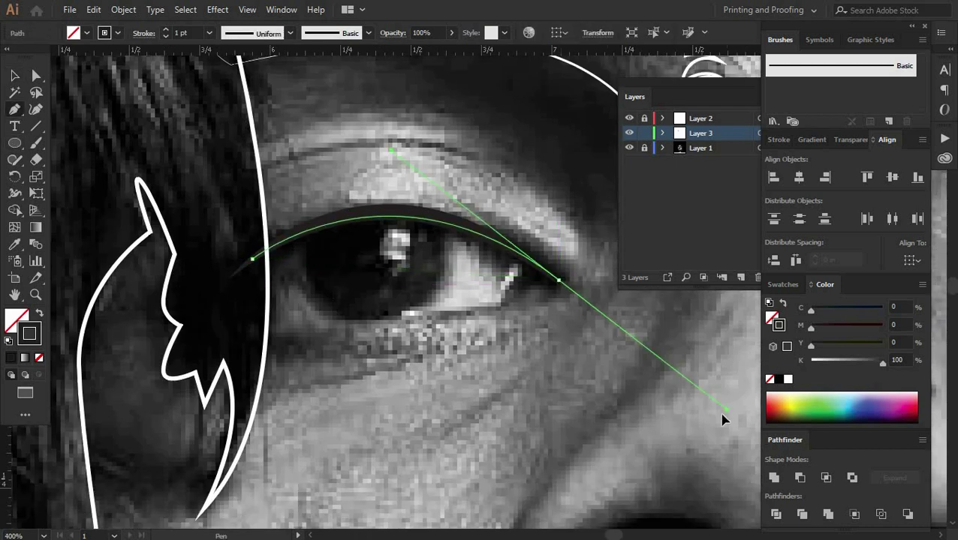
pyautogui.click(559, 281)
pyautogui.moveTo(521, 304); pyautogui.dragTo(495, 310)
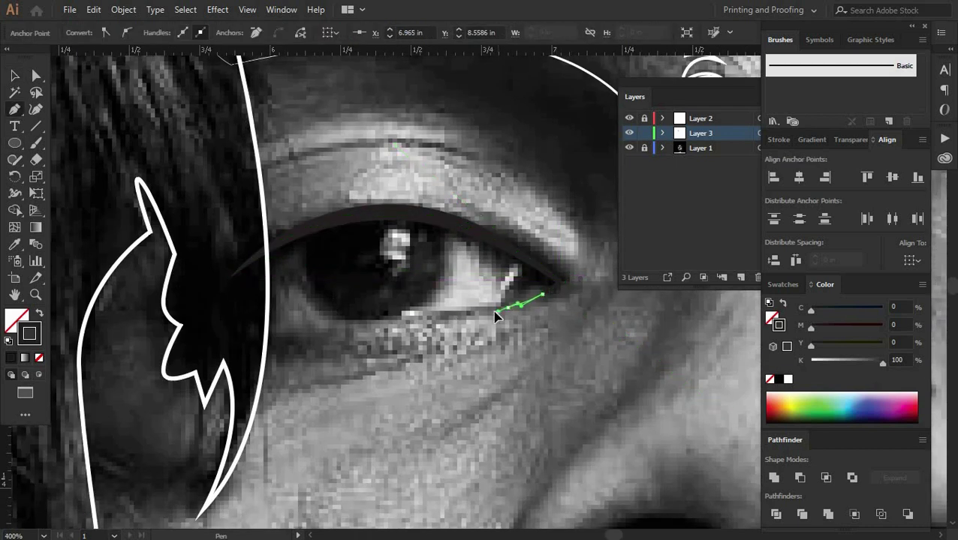
pyautogui.moveTo(275, 345); pyautogui.dragTo(250, 342)
pyautogui.moveTo(252, 259); pyautogui.dragTo(103, 336)
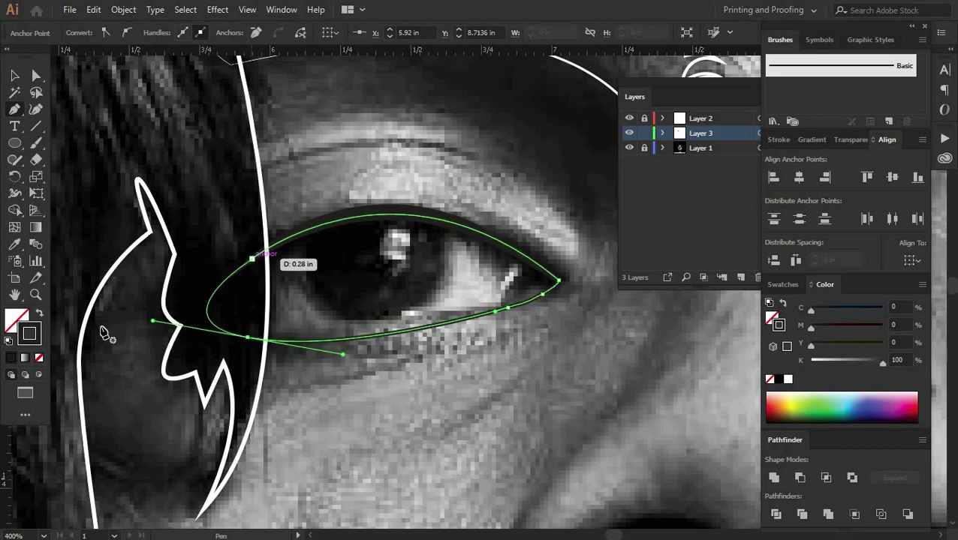
pyautogui.press('v')
# Step: Give the eye outline a white, tapered stroke
pyautogui.click(293, 391)
pyautogui.click(381, 217)
pyautogui.click(787, 379)
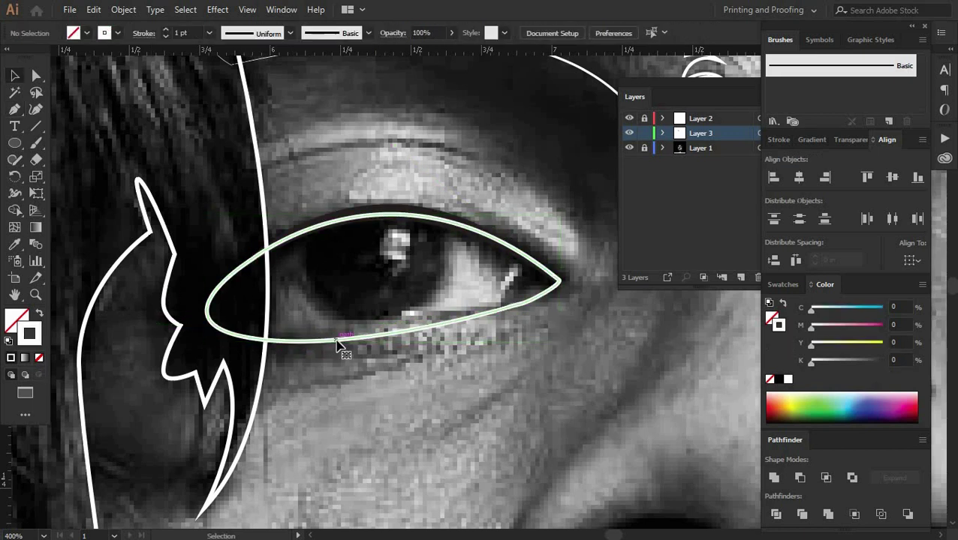
pyautogui.click(289, 32)
pyautogui.click(267, 76)
pyautogui.click(424, 321)
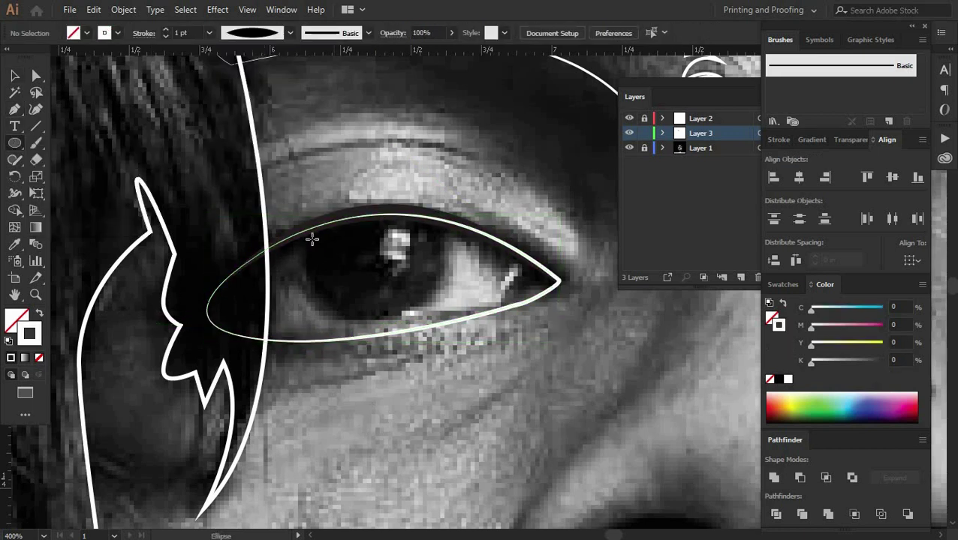
# Step: Draw a circle over the iris and fit it to the pupil
pyautogui.moveTo(308, 234); pyautogui.dragTo(422, 347)
pyautogui.press('v')
pyautogui.click(252, 33)
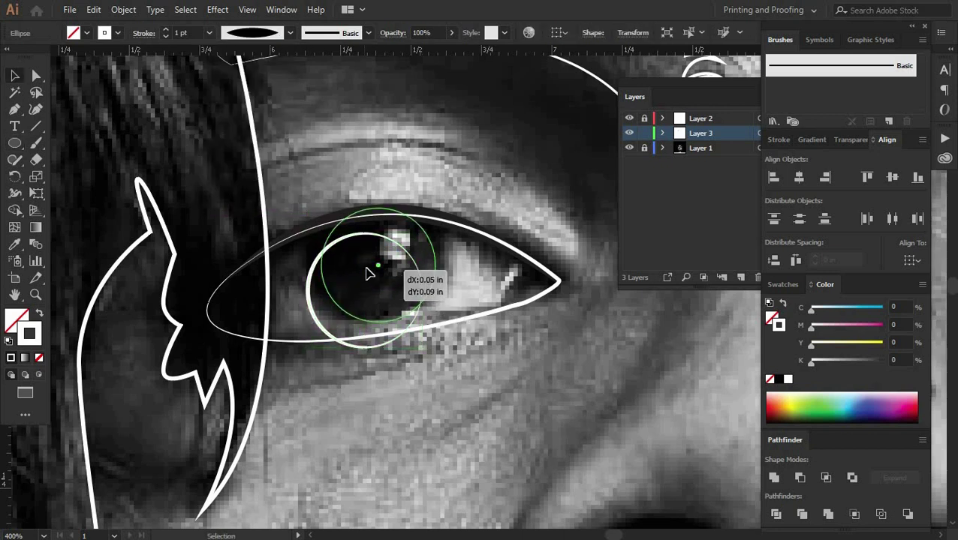
pyautogui.moveTo(397, 298); pyautogui.dragTo(371, 274)
pyautogui.moveTo(427, 325); pyautogui.dragTo(441, 332)
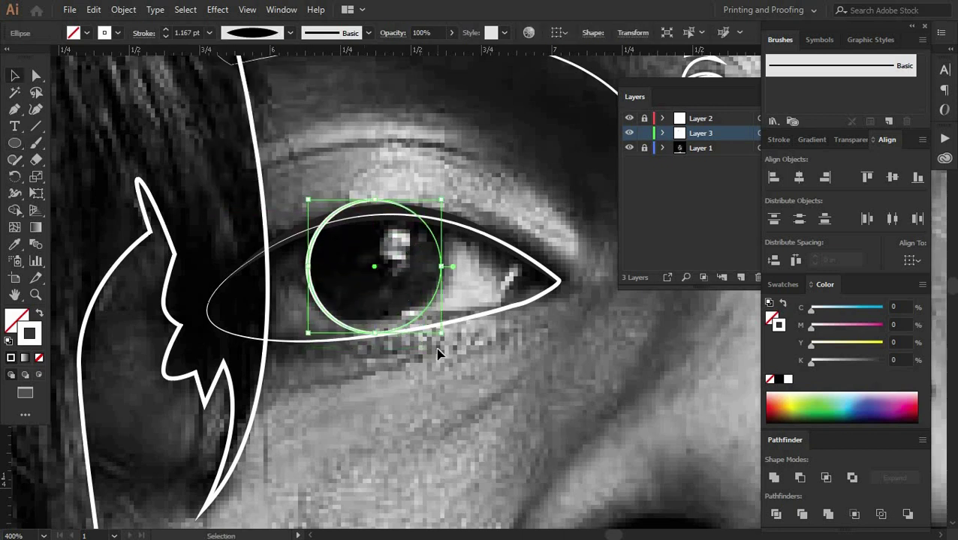
# Step: Merge the overlapping eye outline and iris circle with Shape Builder
pyautogui.keyDown('shift'); pyautogui.click(417, 316); pyautogui.keyUp('shift')
pyautogui.hotkey('shift', 'm')
pyautogui.click(374, 331)
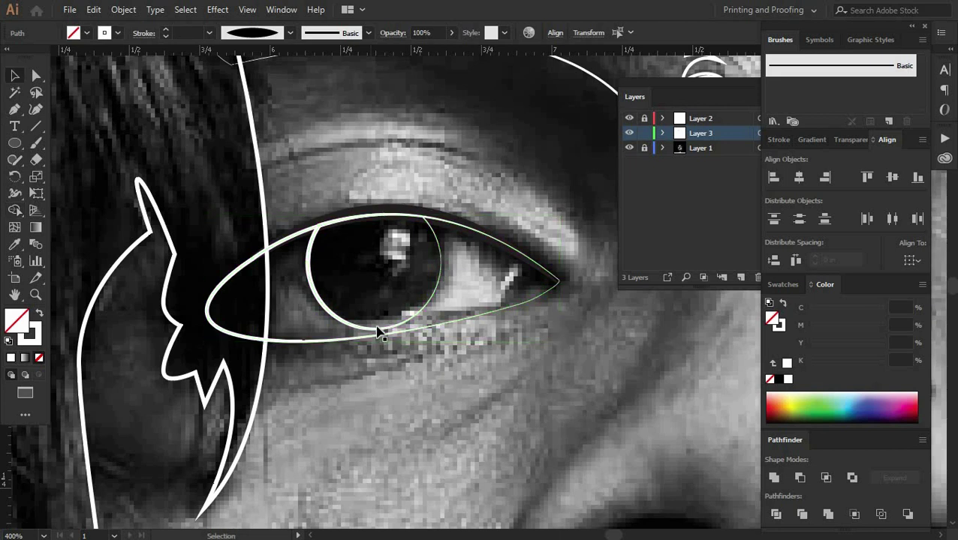
pyautogui.press('v')
pyautogui.hotkey('ctrl', 'shift', 'a')
# Step: Add two grouped white highlight ovals inside the iris
pyautogui.moveTo(404, 257)
pyautogui.mouseDown()
pyautogui.moveTo(413, 274)
pyautogui.moveTo(454, 266)
pyautogui.moveTo(420, 251)
pyautogui.mouseUp()
pyautogui.press('v')
pyautogui.hotkey('ctrl', '+')
pyautogui.click(442, 266)
pyautogui.moveTo(450, 288)
pyautogui.mouseDown()
pyautogui.moveTo(454, 270)
pyautogui.moveTo(422, 280)
pyautogui.mouseUp()
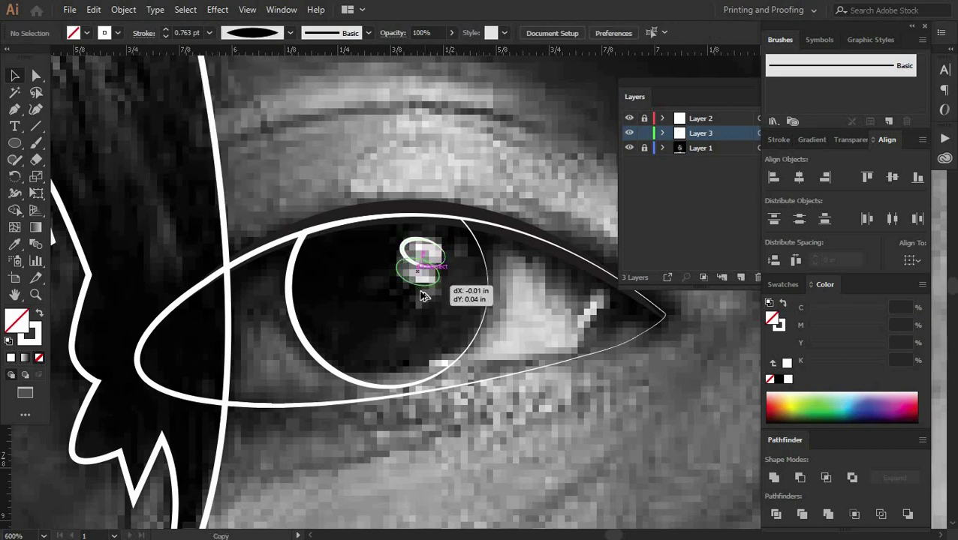
pyautogui.keyDown('shift'); pyautogui.click(425, 253); pyautogui.keyUp('shift')
pyautogui.hotkey('ctrl', 'g')
pyautogui.click(11, 359)
pyautogui.click(514, 455)
# Step: Draw a curved shape in the eye's outer corner filled black from the photo
pyautogui.scroll(-2, 514, 455)
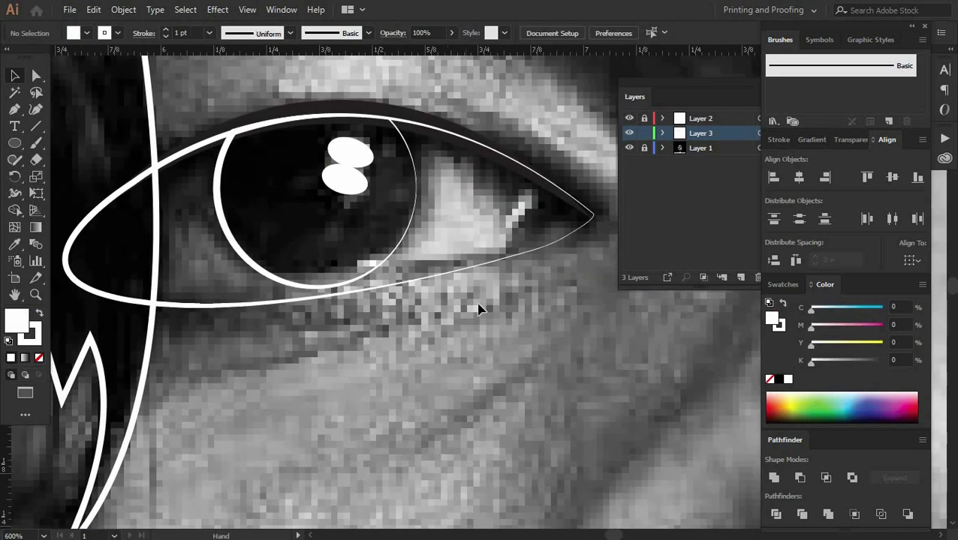
pyautogui.press('p')
pyautogui.moveTo(481, 216); pyautogui.dragTo(492, 342)
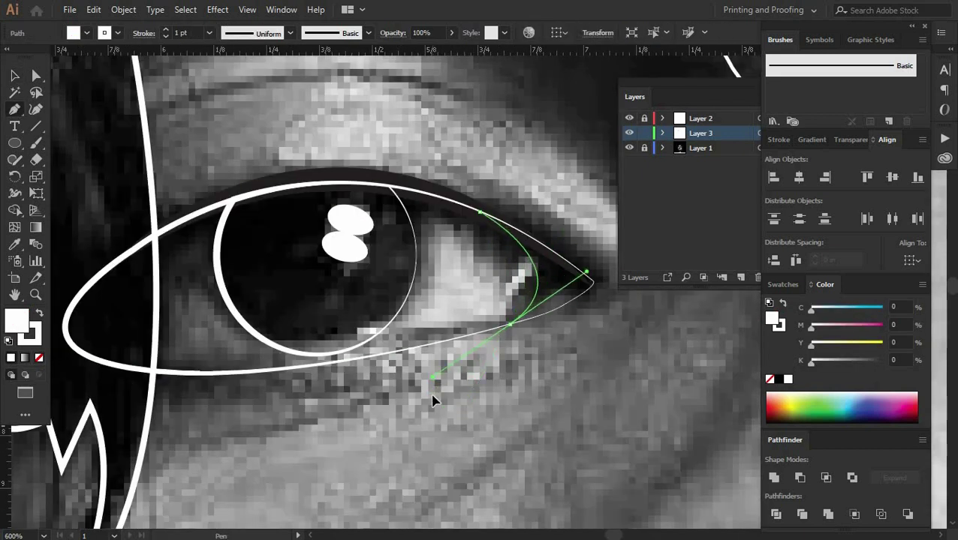
pyautogui.press('v')
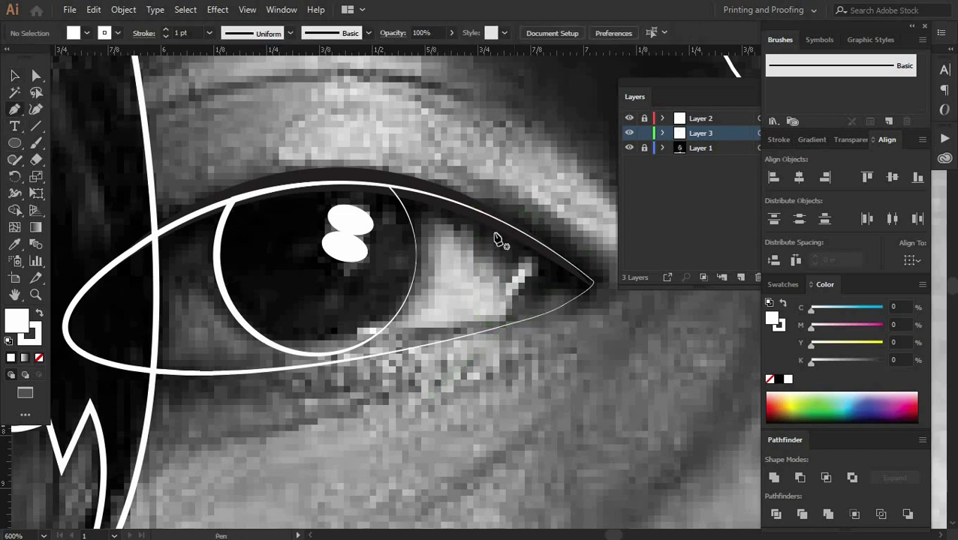
pyautogui.moveTo(507, 324); pyautogui.dragTo(503, 331)
pyautogui.moveTo(518, 212); pyautogui.dragTo(614, 288)
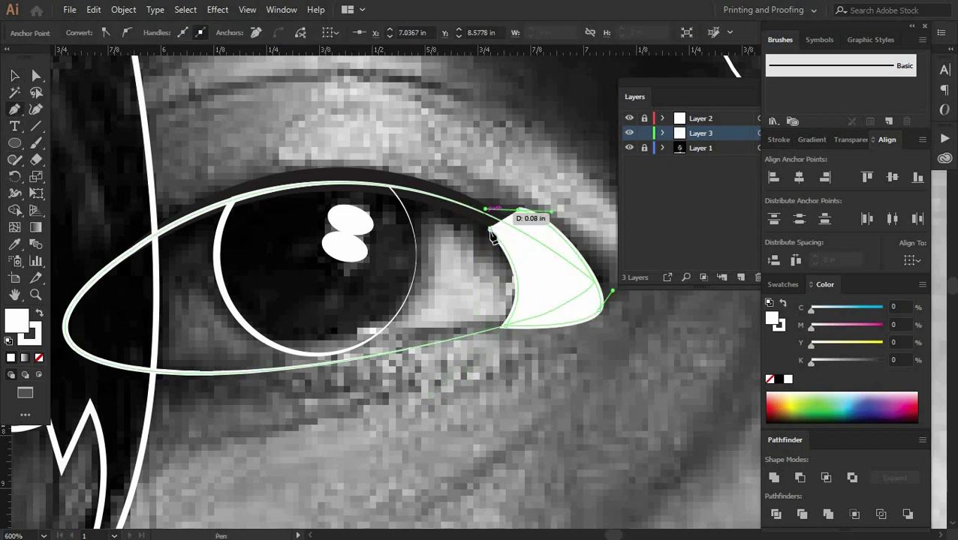
pyautogui.click(235, 272)
# Step: Combine the corner shape with the eye outline via Shape Builder and select the iris
pyautogui.press('v')
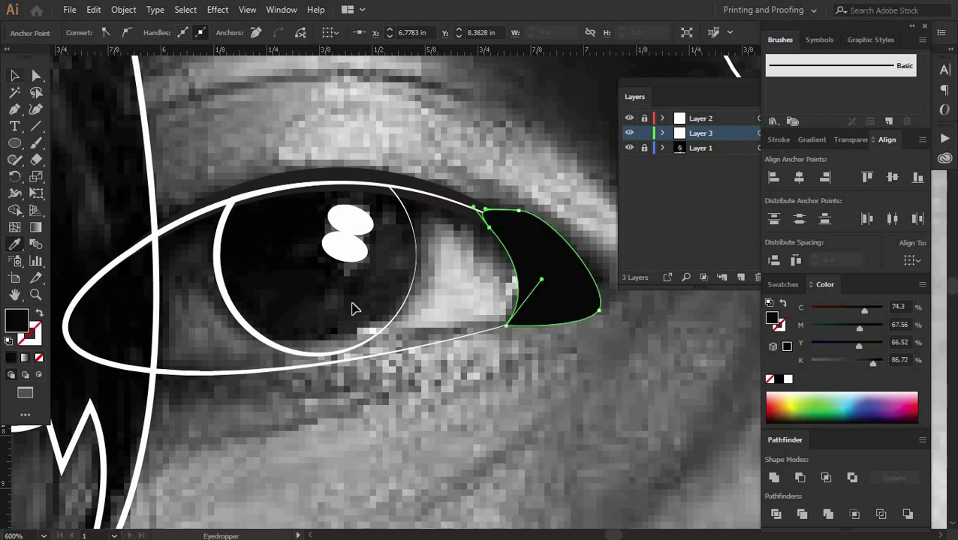
pyautogui.keyDown('shift'); pyautogui.click(438, 345); pyautogui.keyUp('shift')
pyautogui.hotkey('shift', 'm')
pyautogui.press('v')
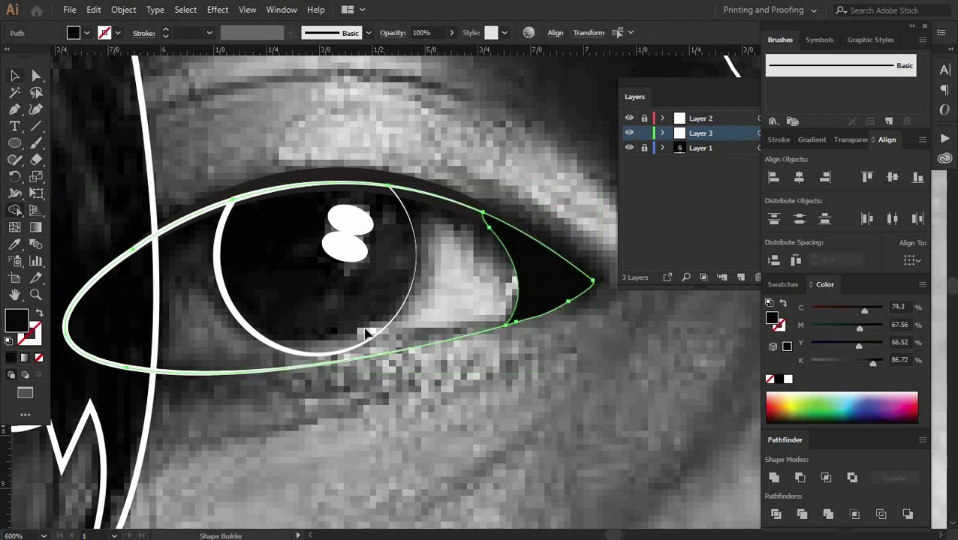
pyautogui.click(367, 339)
# Step: Fill the iris with a linear gradient, dark stop at 36.43%, angled at -21.3°
pyautogui.click(811, 140)
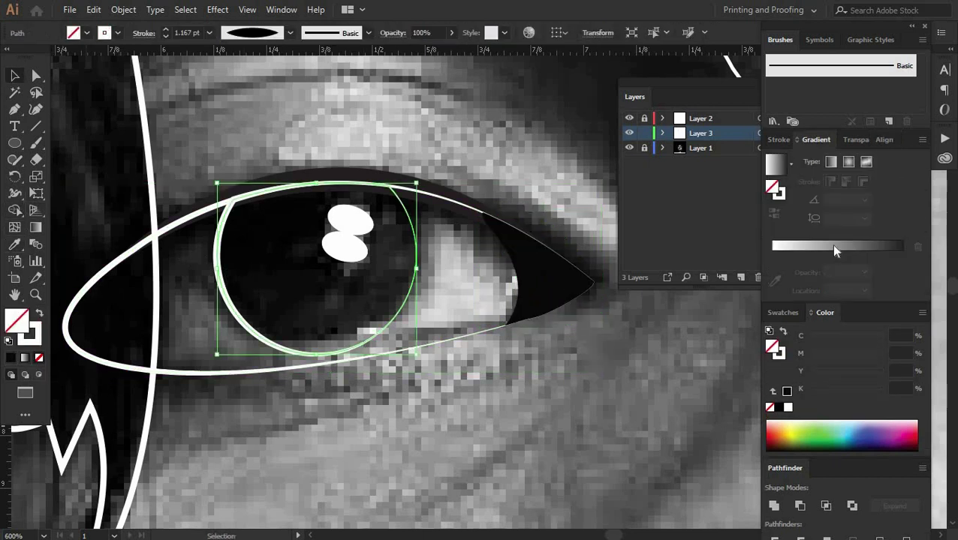
pyautogui.click(833, 249)
pyautogui.moveTo(841, 270)
pyautogui.mouseDown()
pyautogui.moveTo(802, 267)
pyautogui.moveTo(829, 267)
pyautogui.mouseUp()
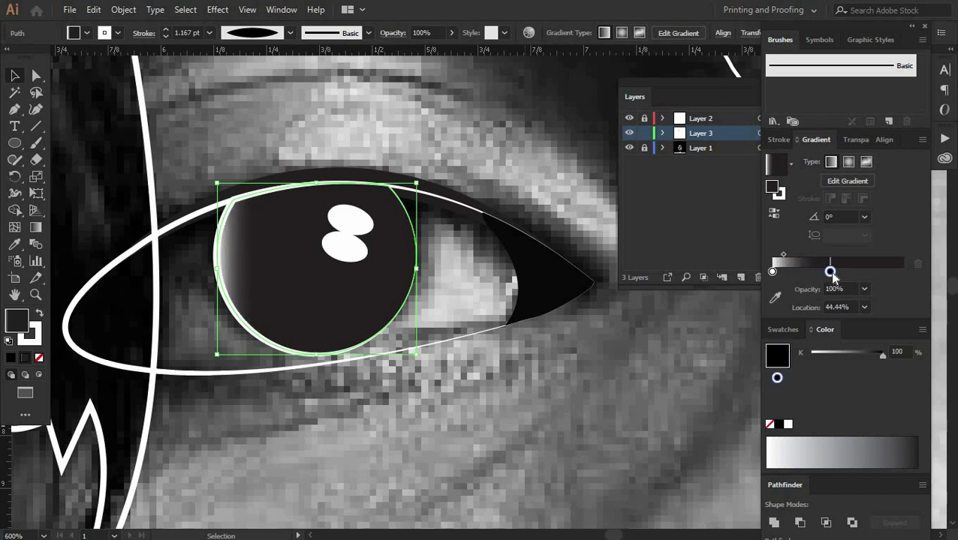
pyautogui.press('g')
pyautogui.moveTo(365, 178); pyautogui.dragTo(273, 321)
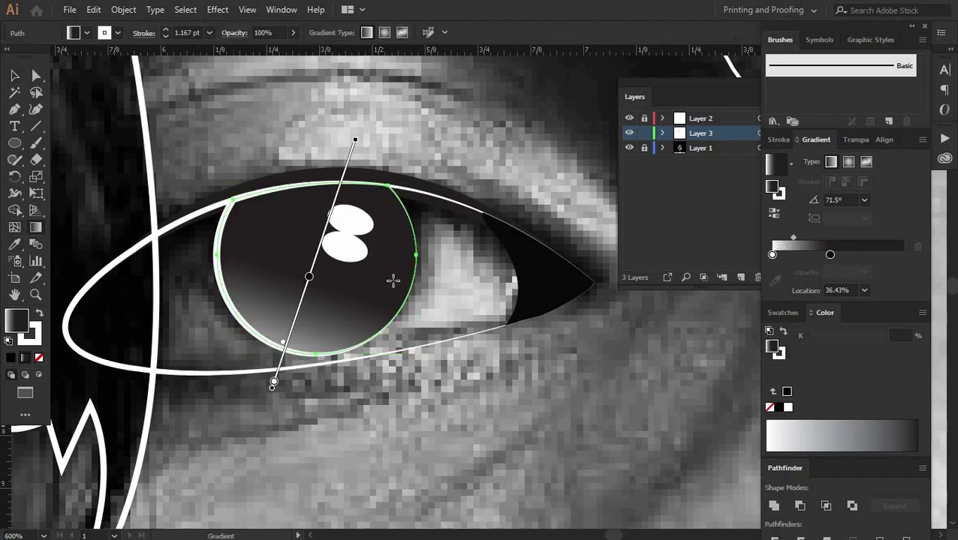
pyautogui.moveTo(203, 216); pyautogui.dragTo(471, 320)
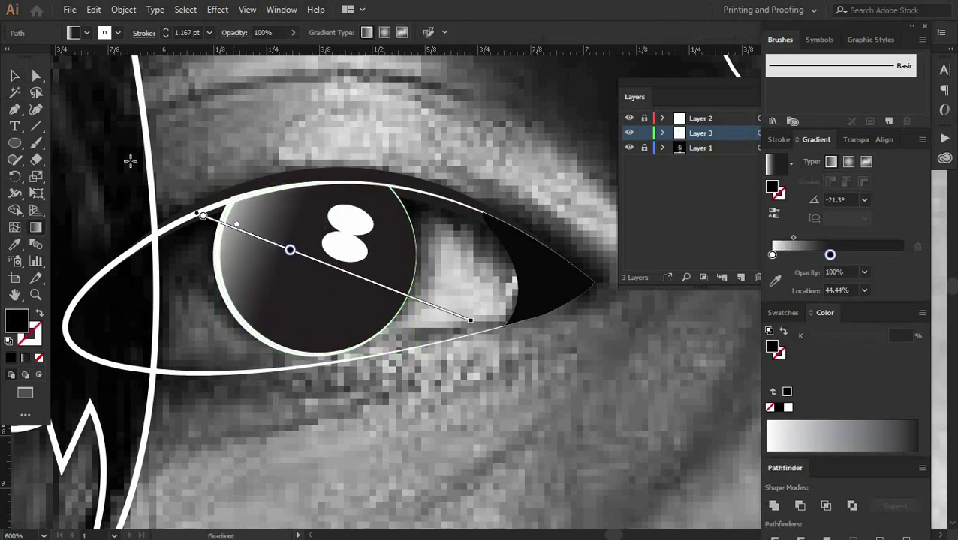
pyautogui.press('v')
pyautogui.click(456, 397)
# Step: Draw a small solid black pupil circle inside the left eye's iris
pyautogui.hotkey('ctrl', '1')
pyautogui.moveTo(416, 358); pyautogui.dragTo(236, 294)
pyautogui.scroll(2, 276, 208)
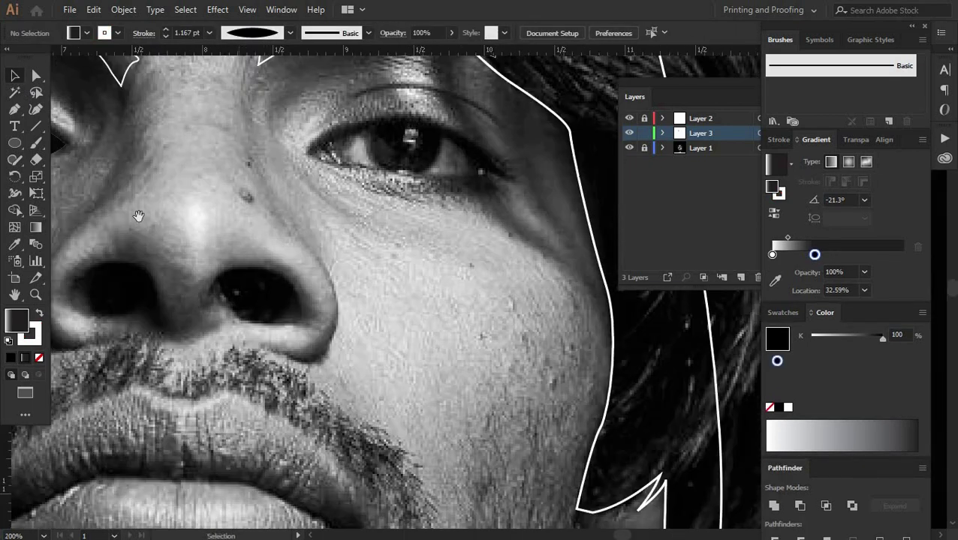
pyautogui.scroll(2, 276, 208)
pyautogui.scroll(2, 276, 208)
pyautogui.press('l')
pyautogui.moveTo(276, 208); pyautogui.dragTo(289, 221)
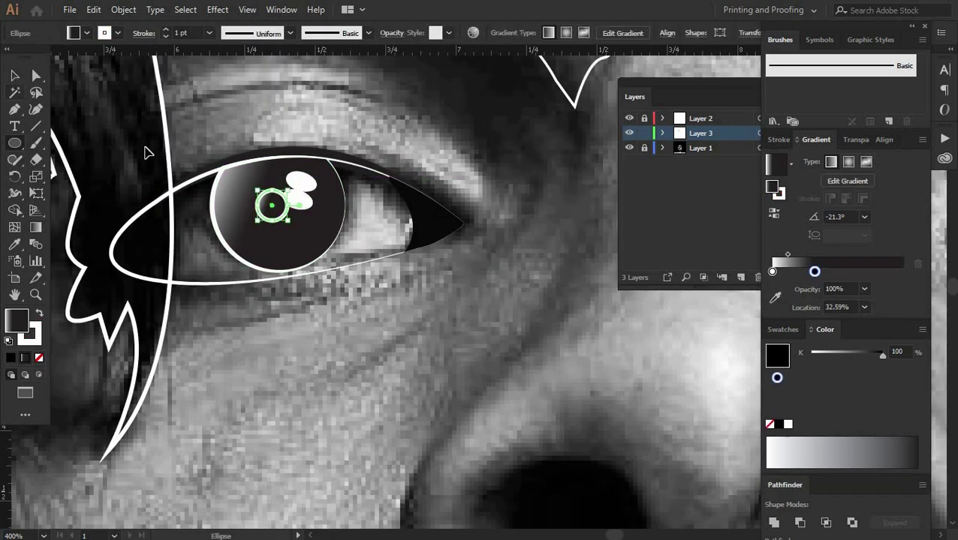
pyautogui.click(15, 350)
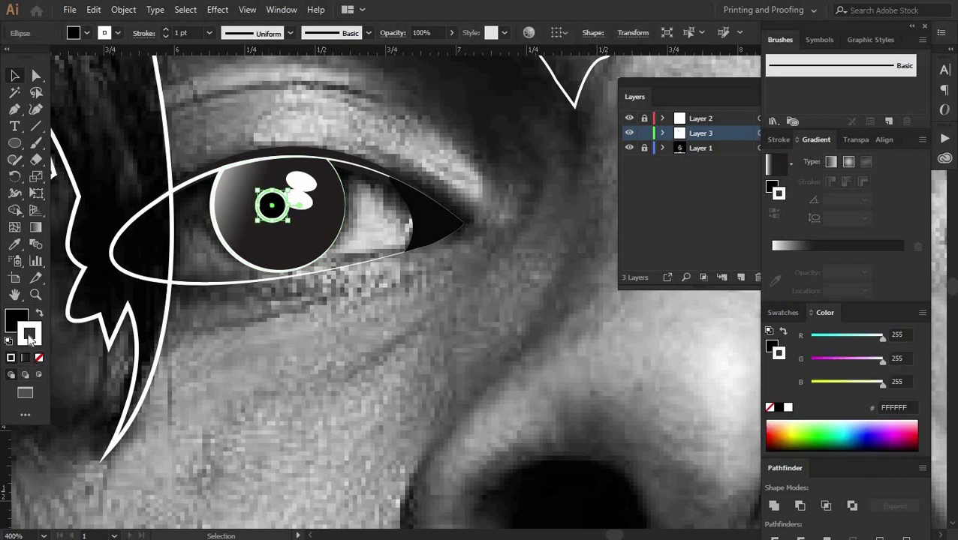
# Step: Nudge the pupil slightly right and bring the white highlights in front of it
pyautogui.click(304, 201)
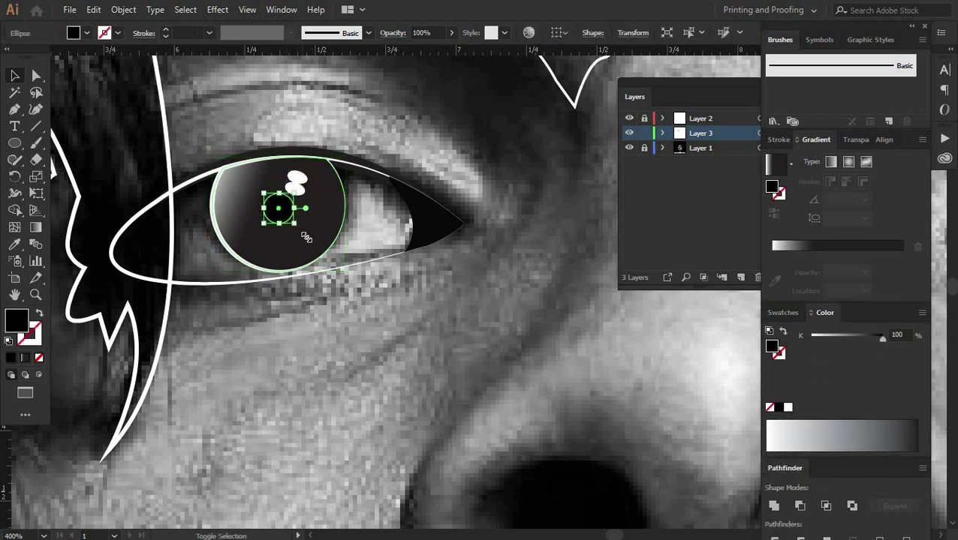
pyautogui.moveTo(271, 206); pyautogui.dragTo(282, 206)
pyautogui.hotkey('ctrl', '=')
pyautogui.rightClick(325, 220)
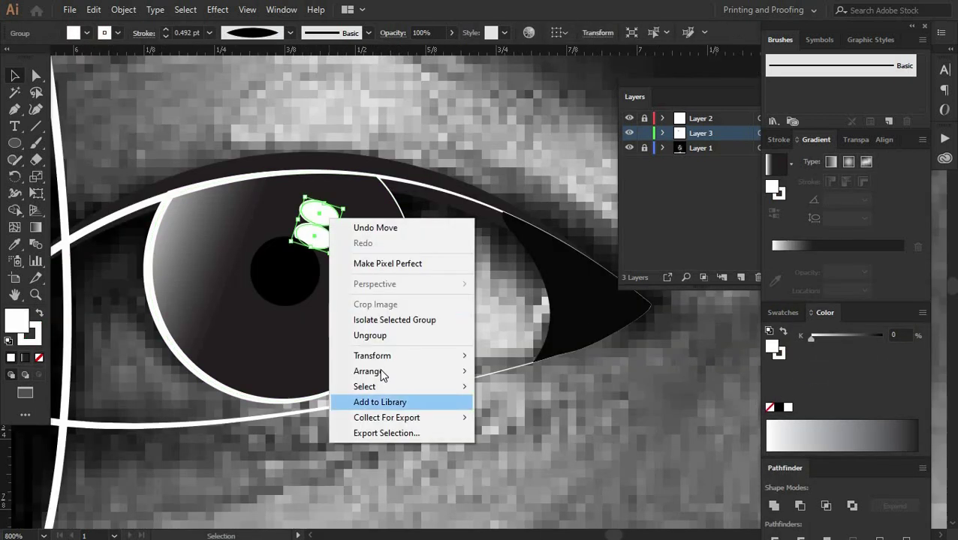
pyautogui.press('Escape')
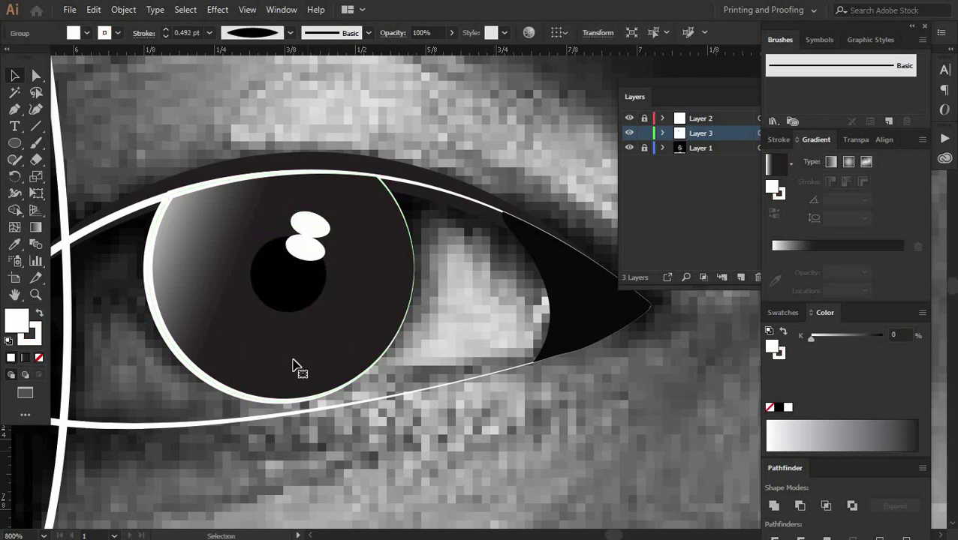
# Step: Check the iris gradient stop colour, then deselect and zoom out to the face
pyautogui.click(297, 368)
pyautogui.doubleClick(814, 272)
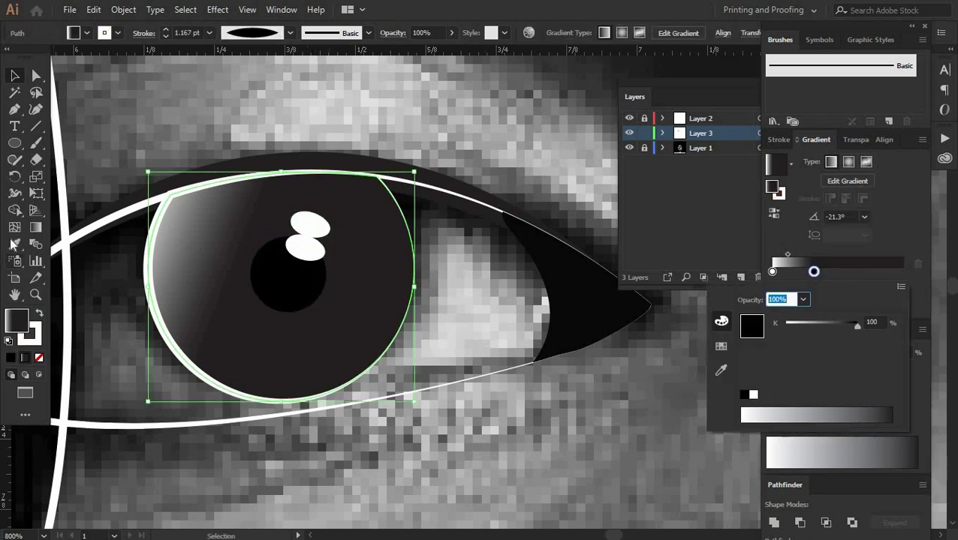
pyautogui.press('Escape')
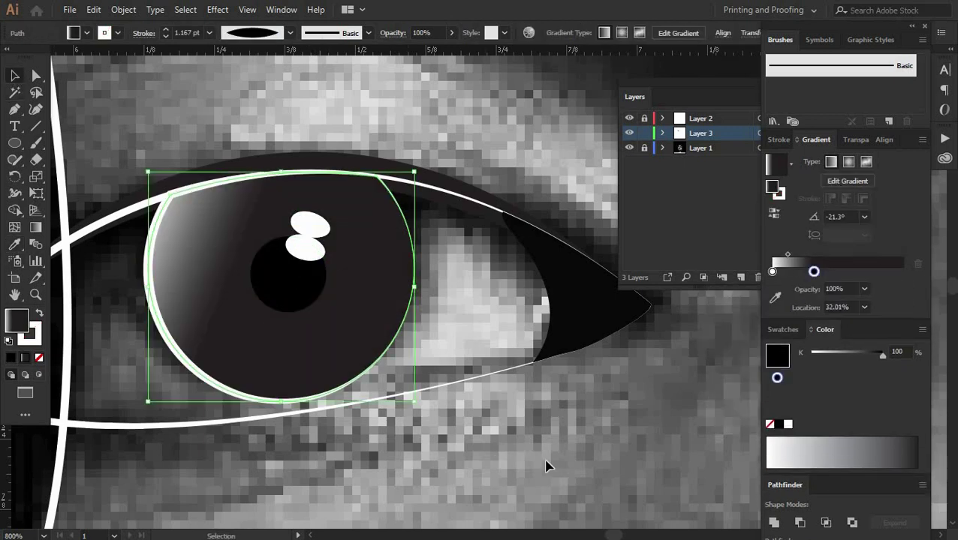
pyautogui.click(546, 467)
pyautogui.hotkey('ctrl', '-')
pyautogui.hotkey('ctrl', '-')
pyautogui.hotkey('ctrl', '-')
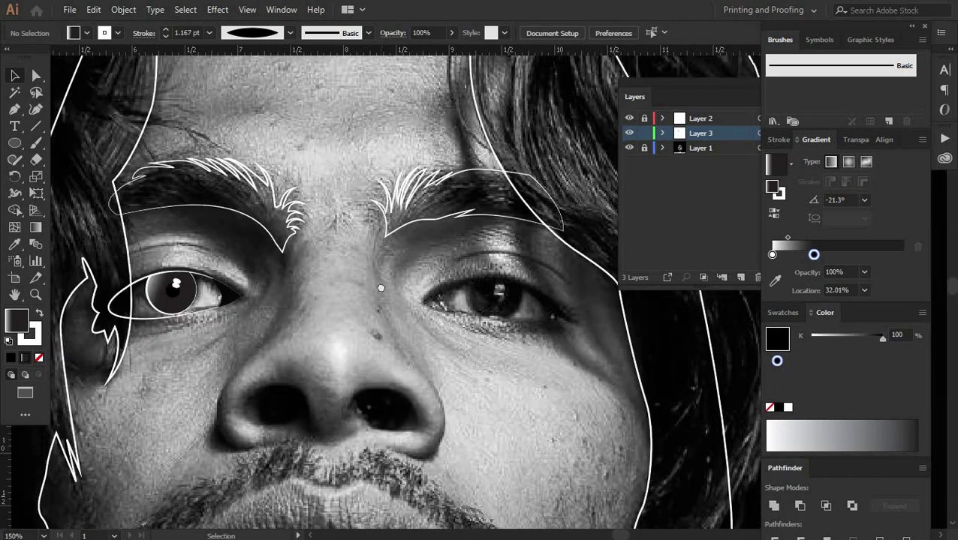
# Step: Turn the eye outline into a black stroke with a tapered width profile
pyautogui.moveTo(461, 353); pyautogui.dragTo(492, 357)
pyautogui.click(247, 238)
pyautogui.rightClick(250, 239)
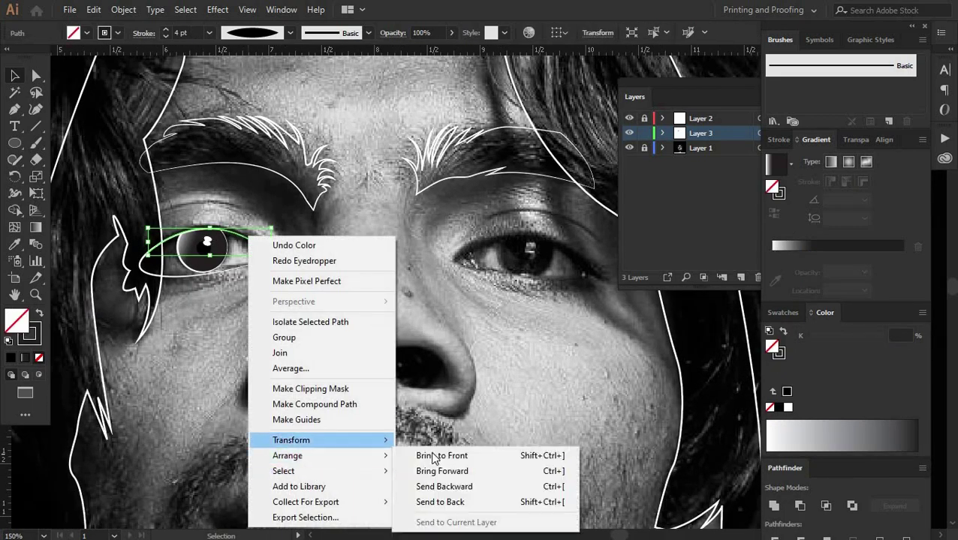
pyautogui.click(433, 458)
pyautogui.moveTo(433, 458); pyautogui.dragTo(555, 478)
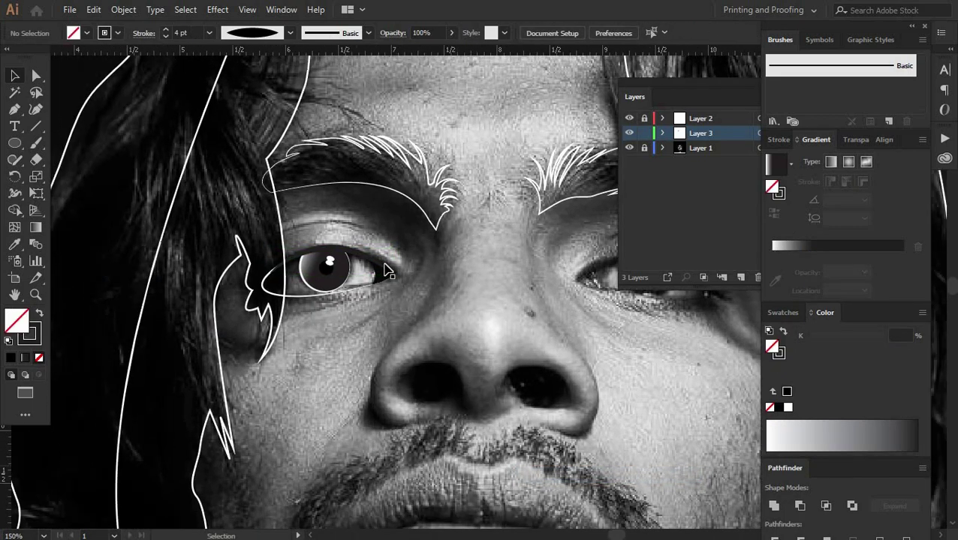
pyautogui.click(118, 39)
pyautogui.click(97, 206)
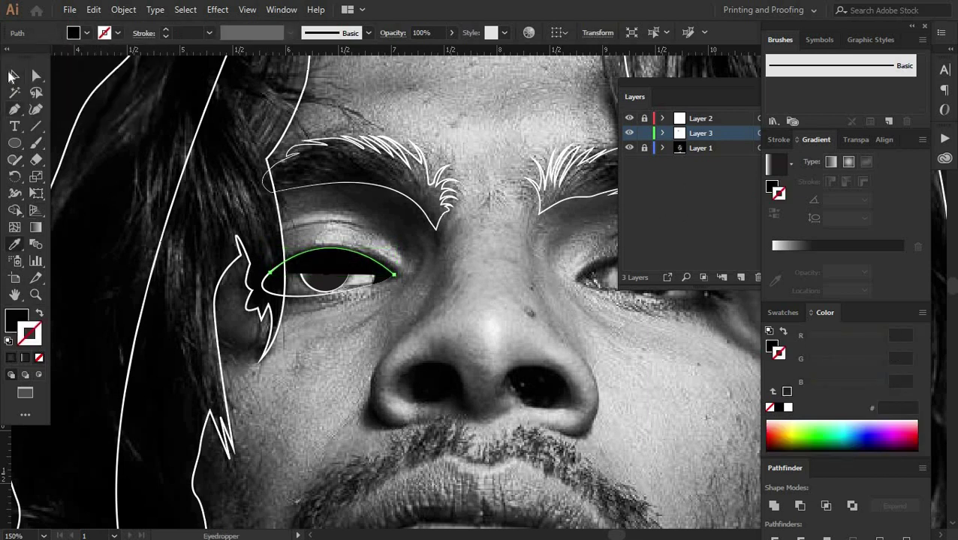
pyautogui.hotkey('shift', 'x')
pyautogui.click(289, 32)
pyautogui.click(247, 79)
pyautogui.click(336, 344)
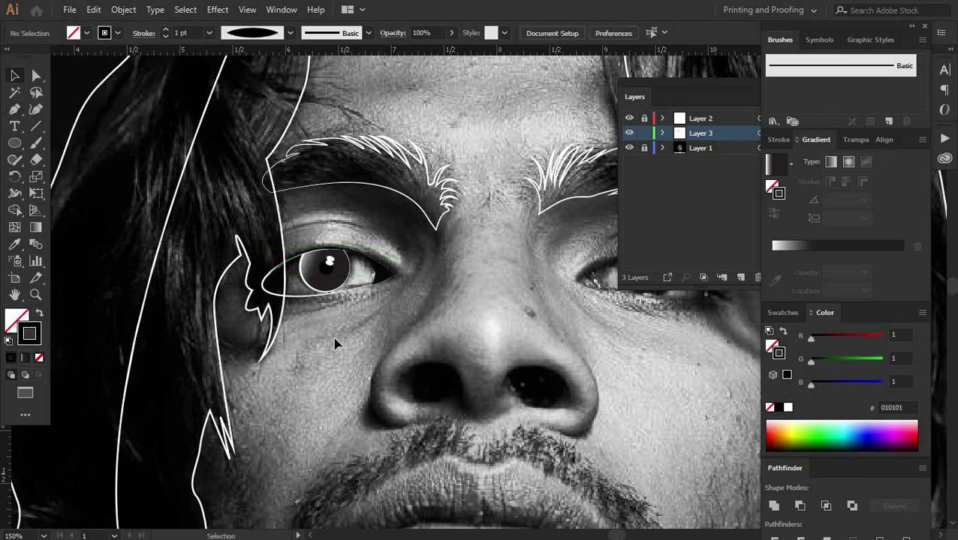
# Step: Draw the other eye's curved upper lid in black with a 4 pt stroke
pyautogui.press('p')
pyautogui.scroll(2, 277, 285)
pyautogui.scroll(2, 274, 287)
pyautogui.scroll(2, 272, 287)
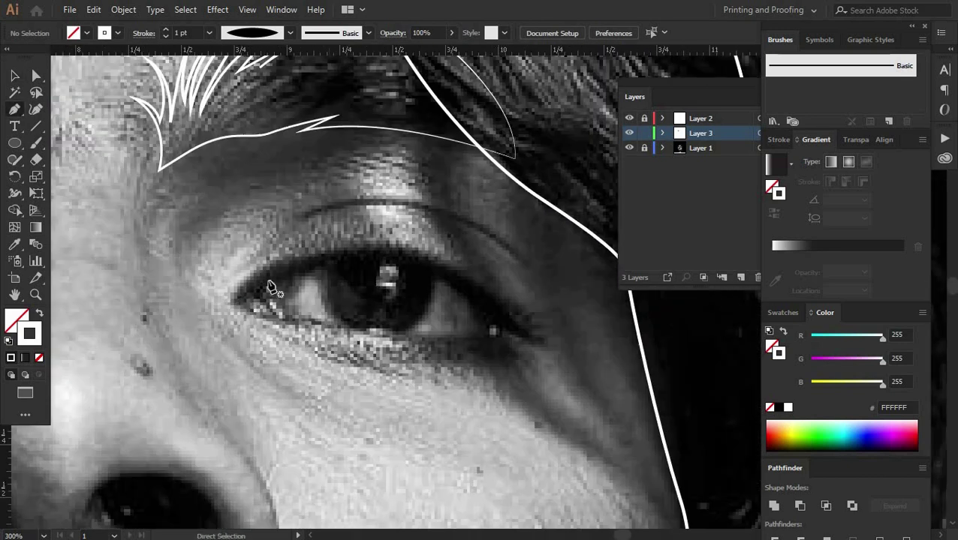
pyautogui.moveTo(513, 312)
pyautogui.mouseDown()
pyautogui.moveTo(680, 428)
pyautogui.moveTo(910, 434)
pyautogui.mouseUp()
pyautogui.click(193, 281)
pyautogui.press('v')
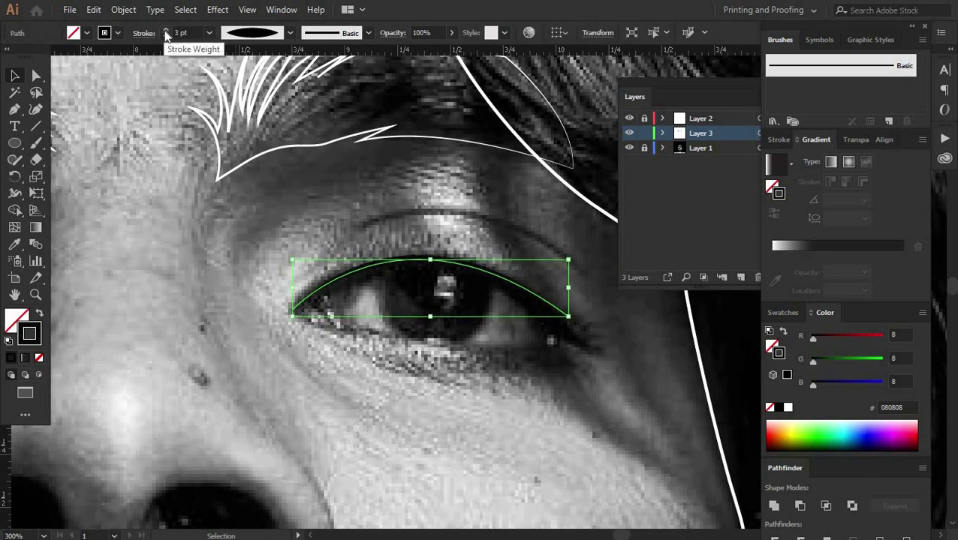
pyautogui.click(166, 30)
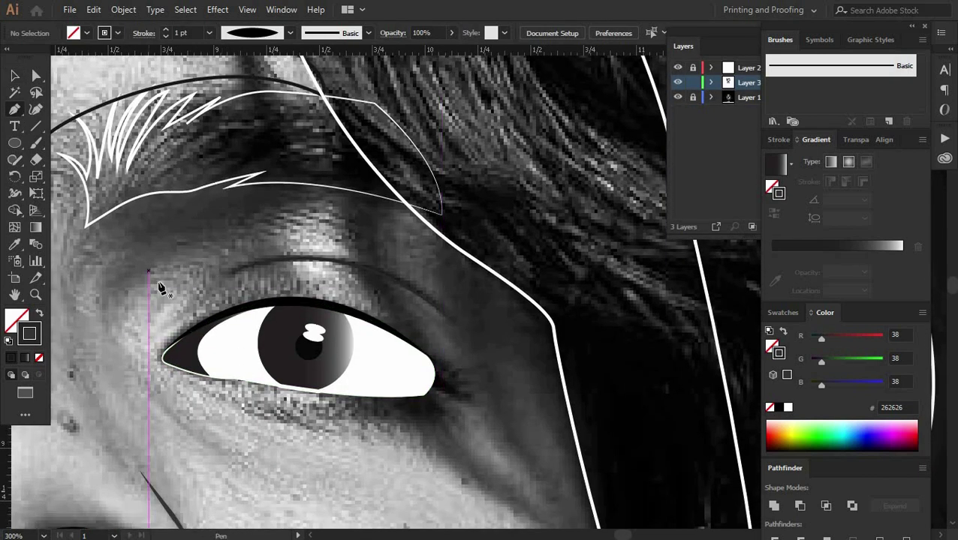
# Step: Draw a small wedge at the eye's inner corner filled with light grey from the photo
pyautogui.click(157, 283)
pyautogui.click(115, 343)
pyautogui.moveTo(143, 357); pyautogui.dragTo(155, 358)
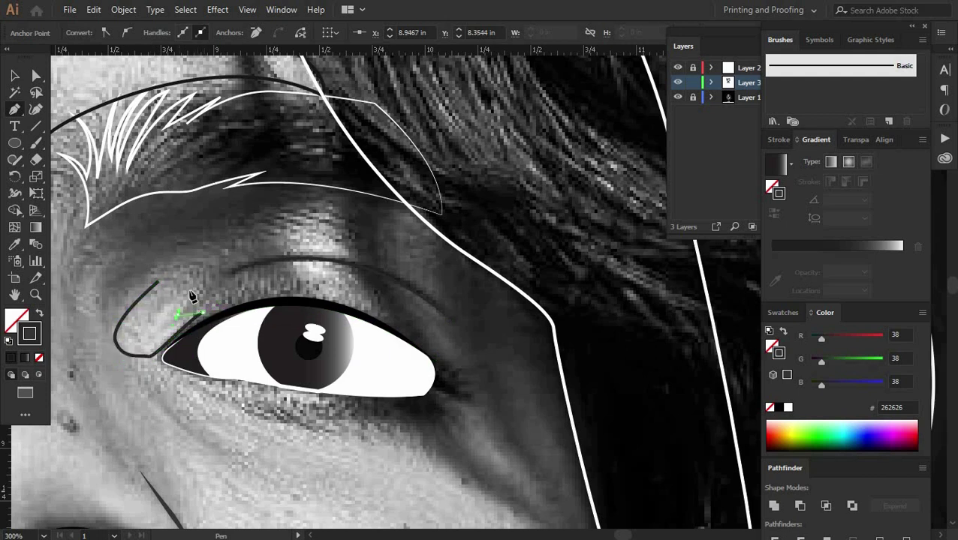
pyautogui.press('Escape')
pyautogui.press('i')
pyautogui.click(145, 323)
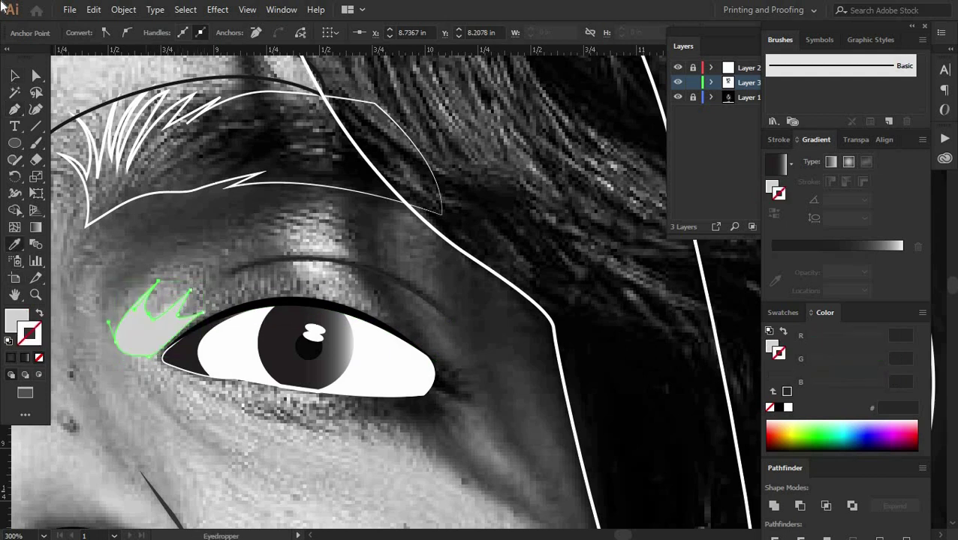
pyautogui.click(304, 473)
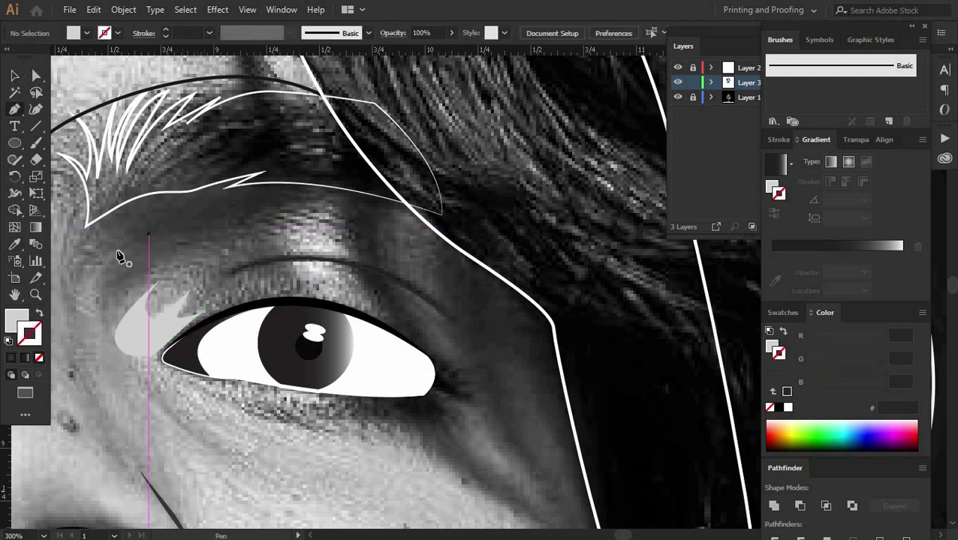
# Step: Trace an outline from the eye corner up over the brow and around its outer end
pyautogui.click(115, 286)
pyautogui.click(111, 263)
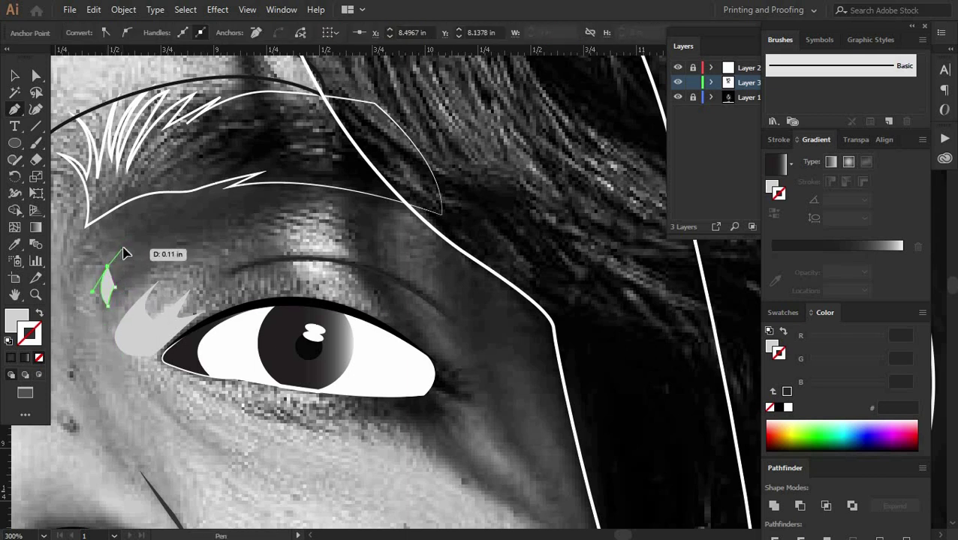
pyautogui.click(121, 204)
pyautogui.moveTo(323, 185); pyautogui.dragTo(388, 215)
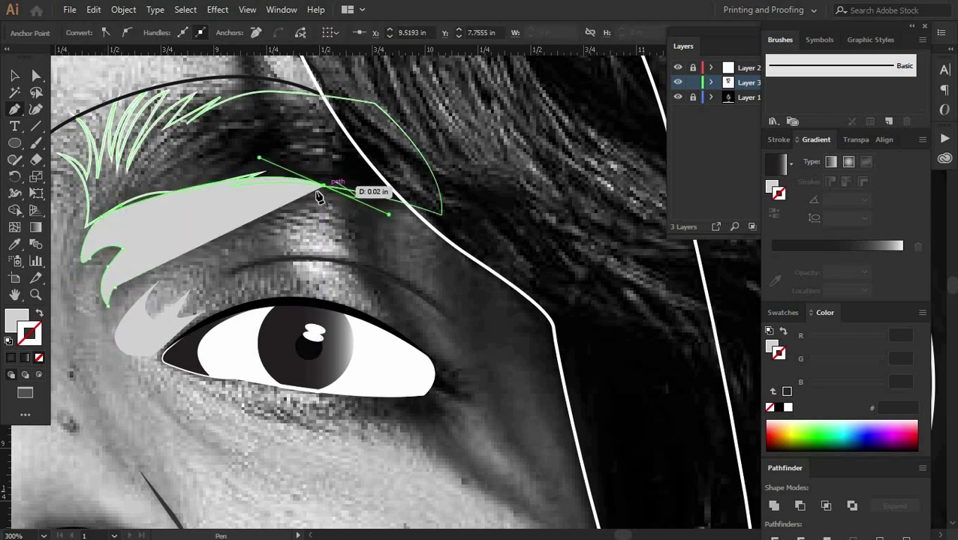
pyautogui.hotkey('ctrl', 'z')
pyautogui.moveTo(239, 162); pyautogui.dragTo(293, 166)
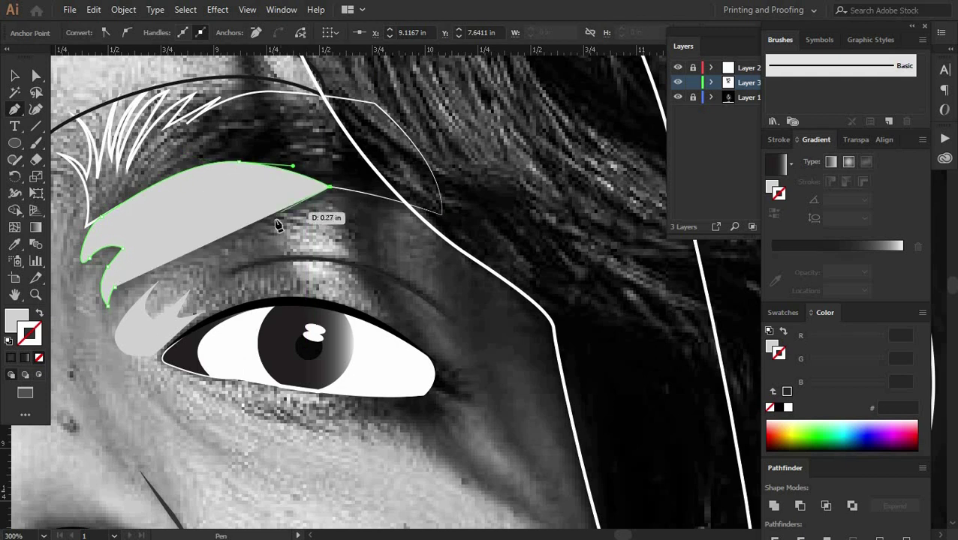
pyautogui.moveTo(278, 220); pyautogui.dragTo(321, 203)
pyautogui.click(285, 253)
pyautogui.click(309, 296)
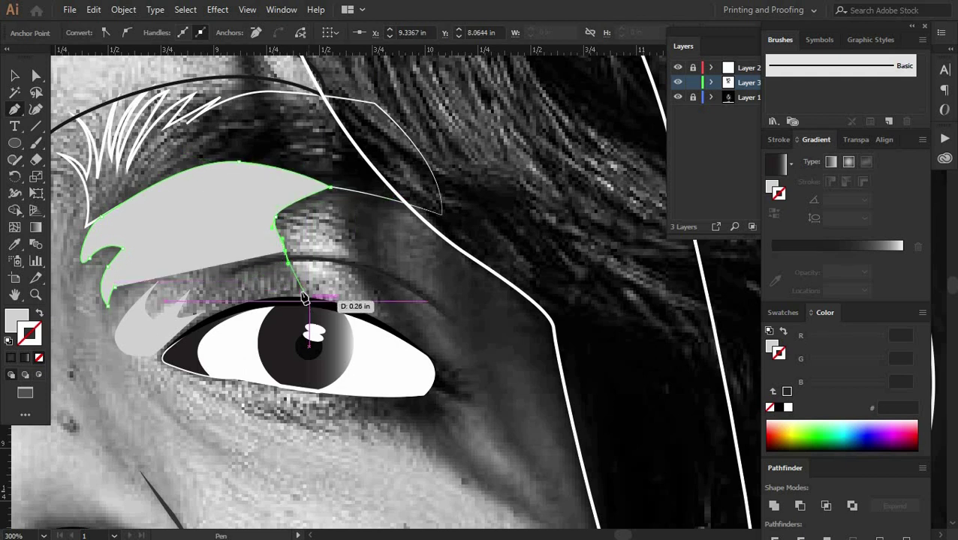
# Step: Set the eyebrow outline to no fill and finish it along the top of the eye
pyautogui.click(39, 358)
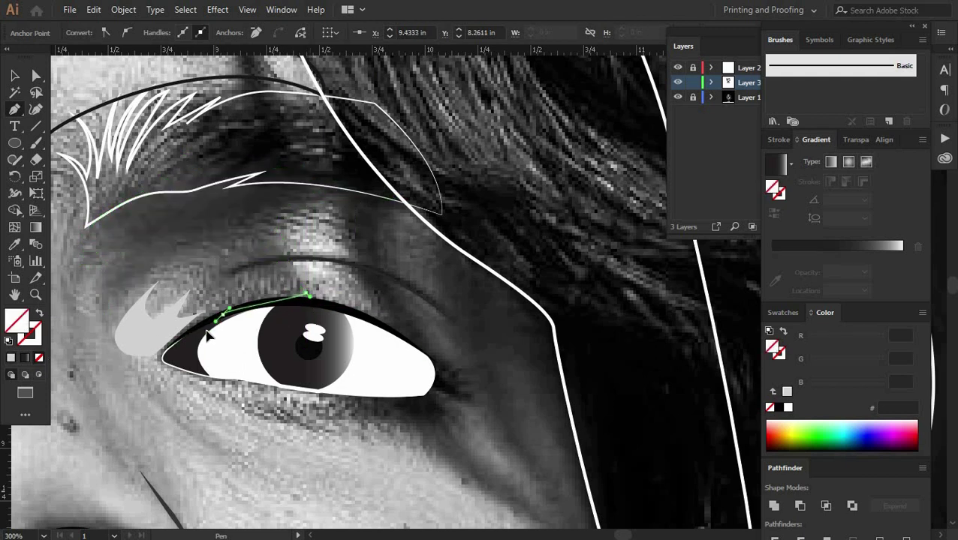
pyautogui.moveTo(223, 314)
pyautogui.mouseDown()
pyautogui.moveTo(168, 287)
pyautogui.moveTo(110, 301)
pyautogui.mouseUp()
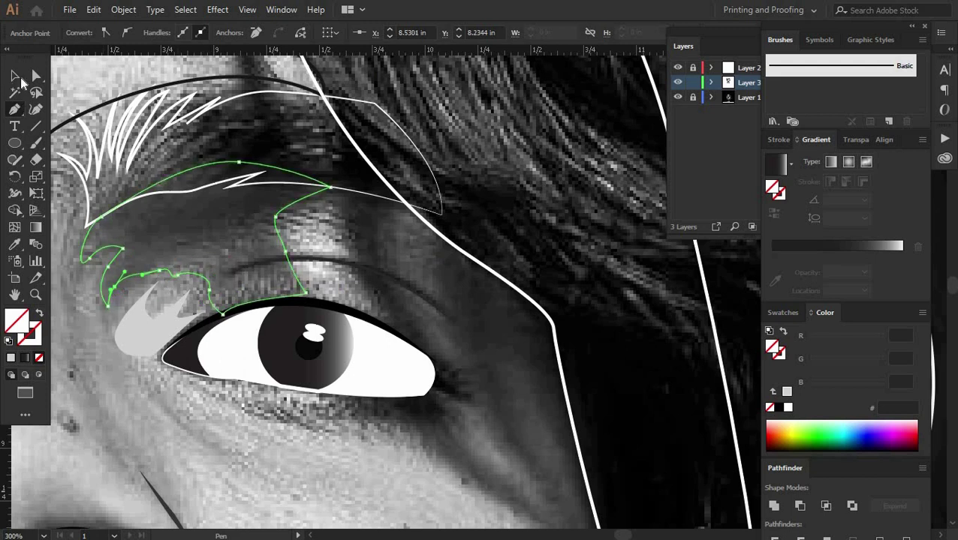
pyautogui.click(15, 76)
pyautogui.click(197, 437)
pyautogui.press('p')
pyautogui.hscroll(3, 196, 438)
# Step: Draw the closed upper-eyelid shape from the brow to the eye, nudging one anchor into place
pyautogui.scroll(2, 188, 338)
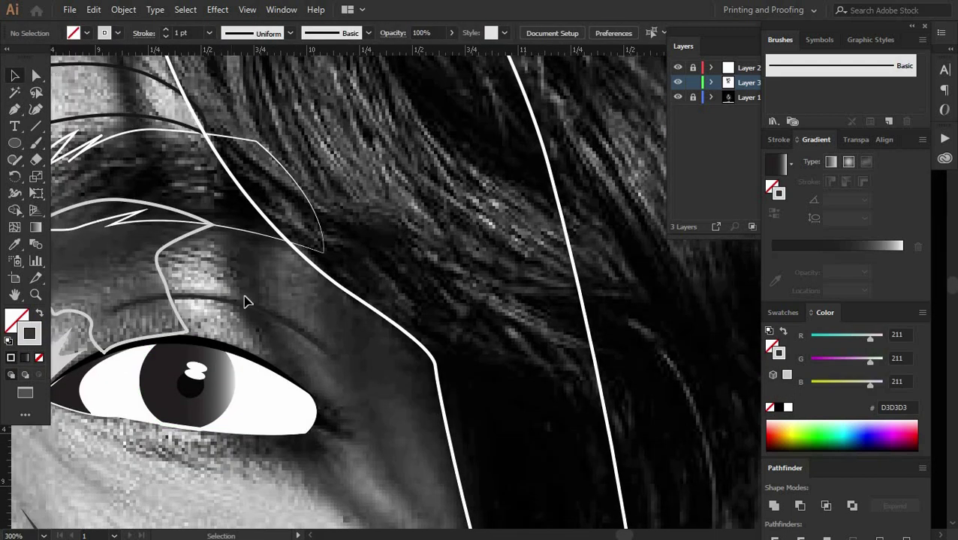
pyautogui.click(207, 252)
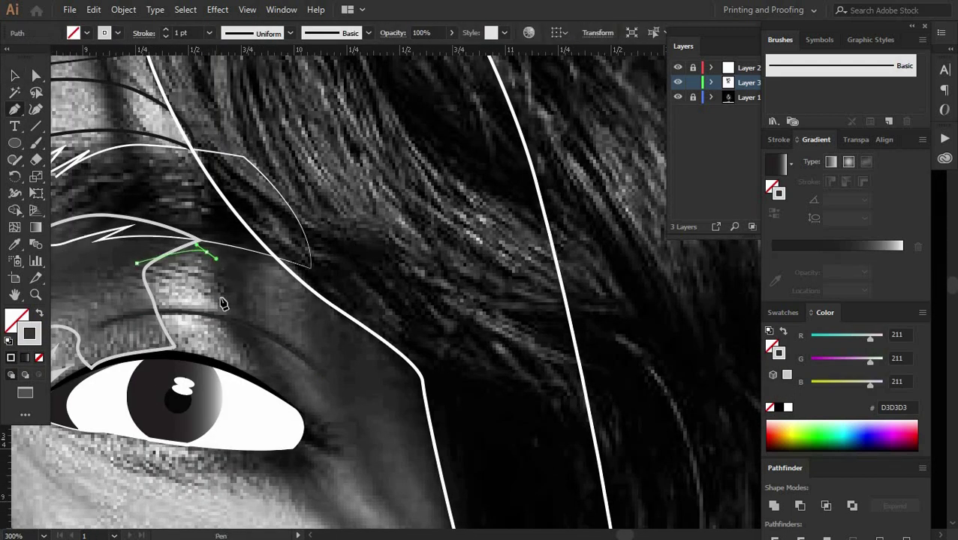
pyautogui.moveTo(257, 383); pyautogui.dragTo(261, 391)
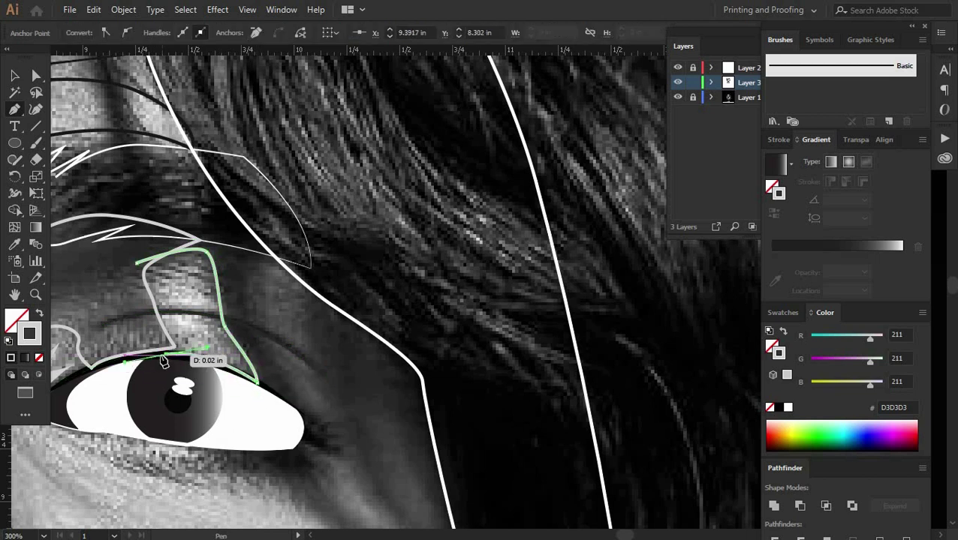
pyautogui.hotkey('ctrl', '+')
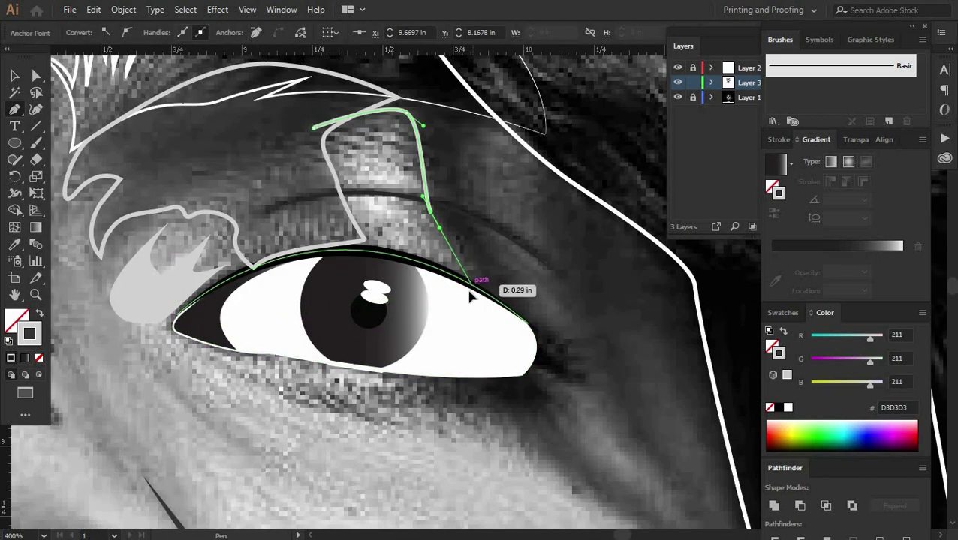
pyautogui.click(466, 282)
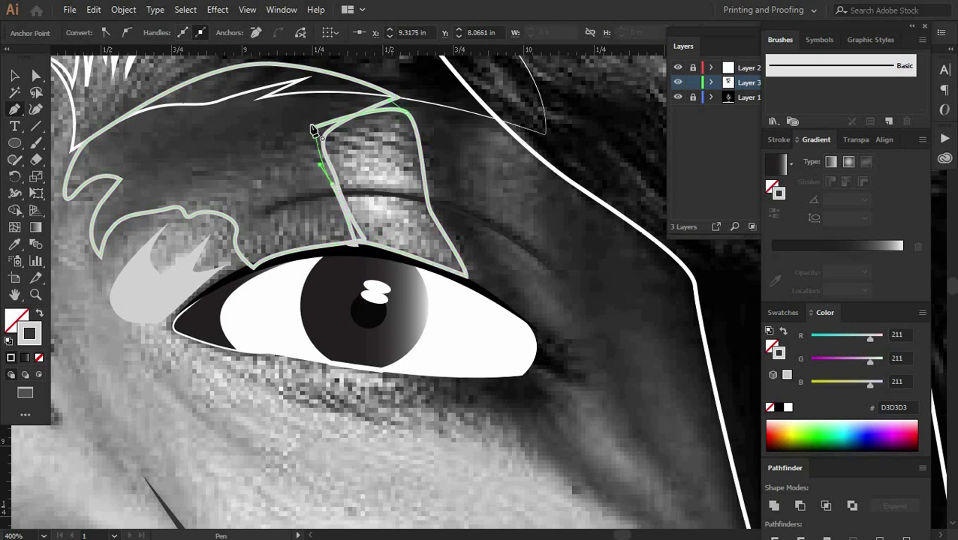
pyautogui.keyDown('ctrl'); pyautogui.click(379, 139); pyautogui.keyUp('ctrl')
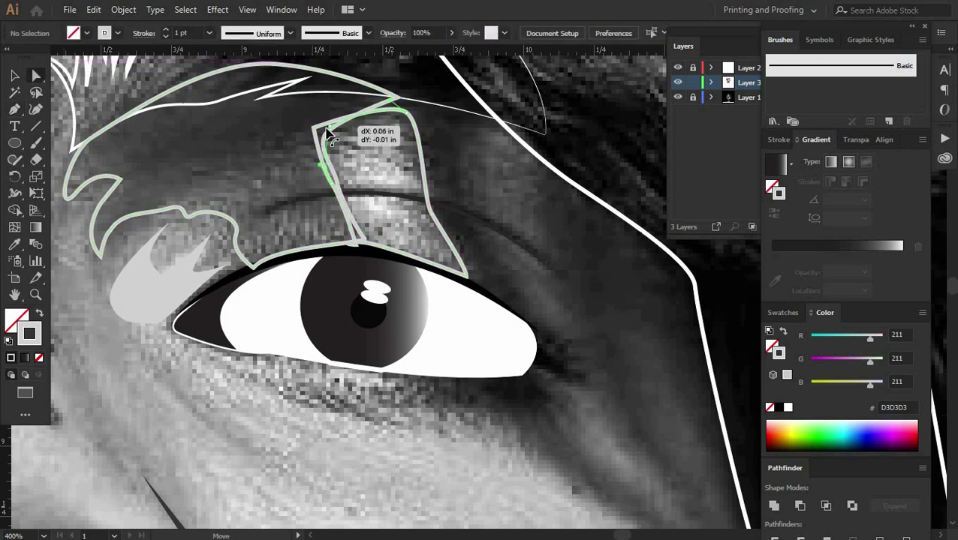
pyautogui.moveTo(328, 135); pyautogui.dragTo(328, 133)
pyautogui.press('v')
# Step: Zoom out and pan around to view the whole face again
pyautogui.hotkey('ctrl', 'shift', 'a')
pyautogui.scroll(-4, 473, 295)
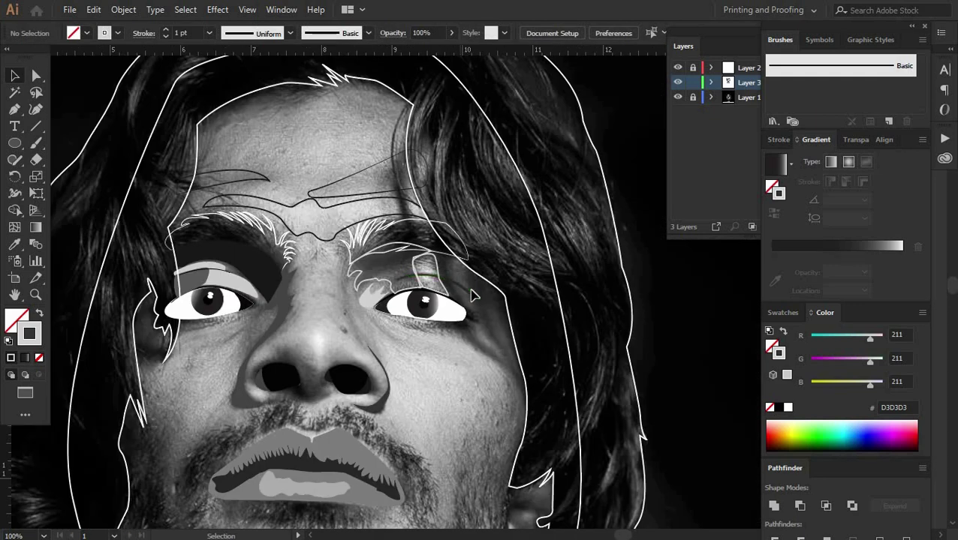
pyautogui.scroll(-5, 487, 448)
pyautogui.hscroll(-2, 486, 448)
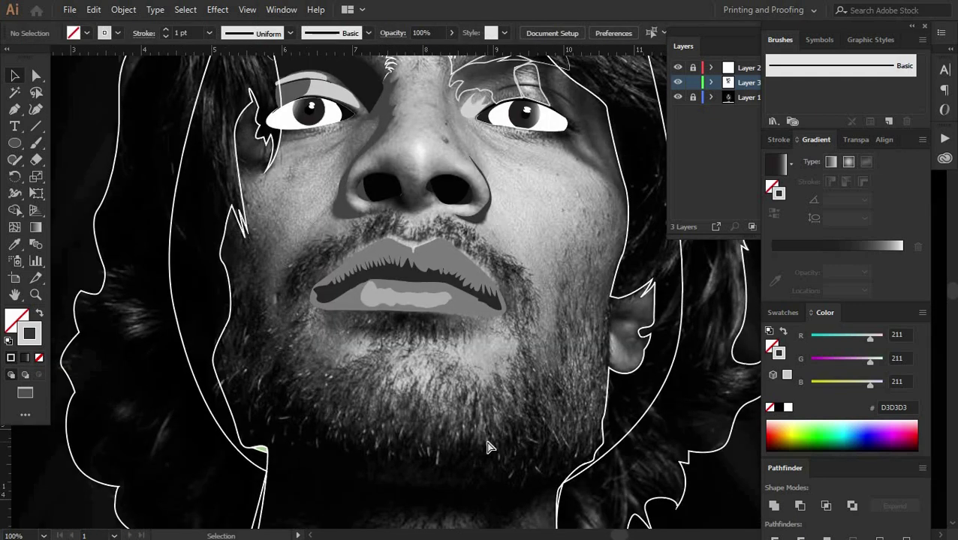
pyautogui.scroll(3, 487, 448)
pyautogui.hscroll(-3, 189, 288)
pyautogui.press('p')
pyautogui.scroll(2, 316, 214)
# Step: Start the beard outline on the left cheek and curve it down toward the mouth corner
pyautogui.scroll(-1, 321, 214)
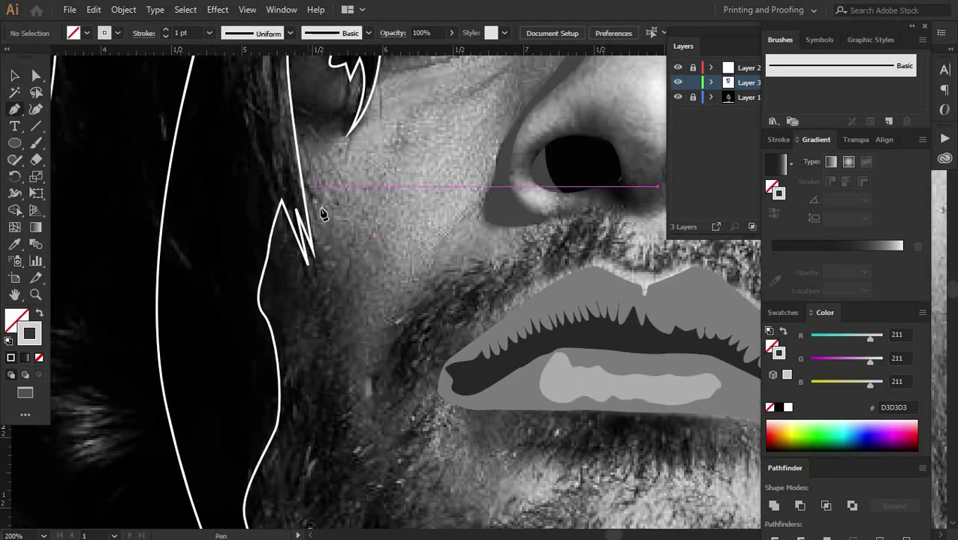
pyautogui.click(307, 186)
pyautogui.click(454, 321)
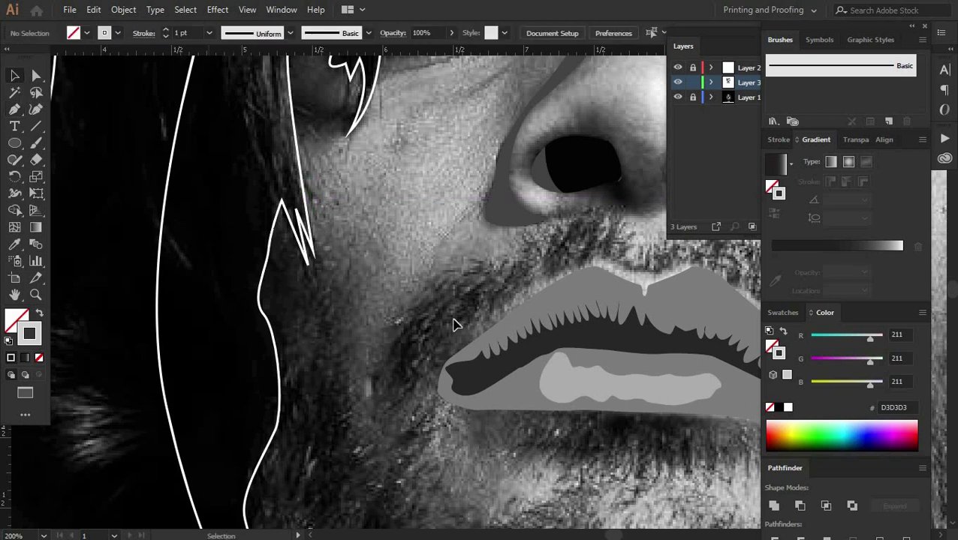
pyautogui.scroll(-5, 366, 357)
pyautogui.scroll(3, 274, 235)
pyautogui.press('p')
pyautogui.scroll(2, 230, 134)
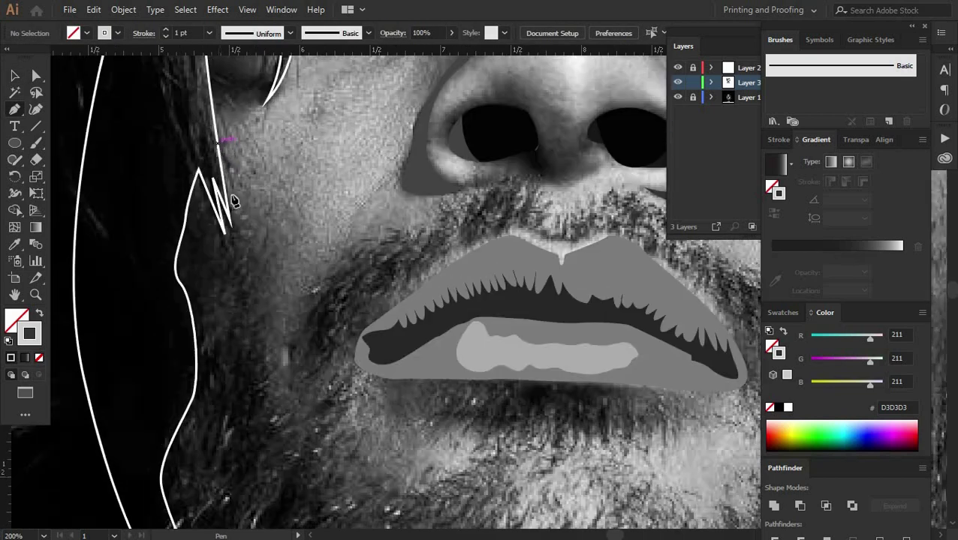
pyautogui.click(224, 172)
pyautogui.click(284, 220)
pyautogui.scroll(-3, 264, 269)
pyautogui.moveTo(274, 278); pyautogui.dragTo(284, 295)
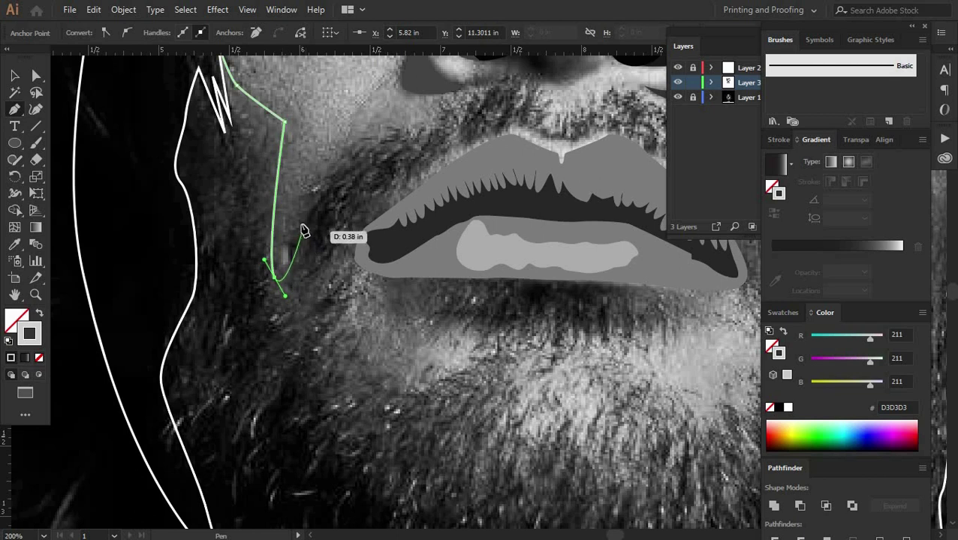
pyautogui.scroll(2, 381, 165)
pyautogui.moveTo(434, 174); pyautogui.dragTo(193, 214)
pyautogui.hotkey('ctrl', 'z')
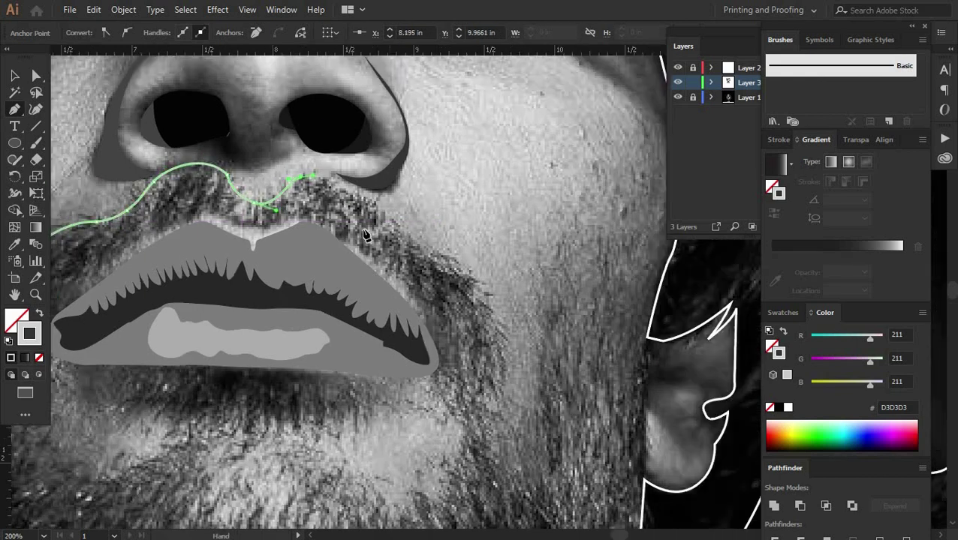
# Step: Trace the outline over the moustache, under the nose and up the right cheek to the hairline
pyautogui.moveTo(400, 171); pyautogui.dragTo(251, 149)
pyautogui.moveTo(379, 202); pyautogui.dragTo(390, 217)
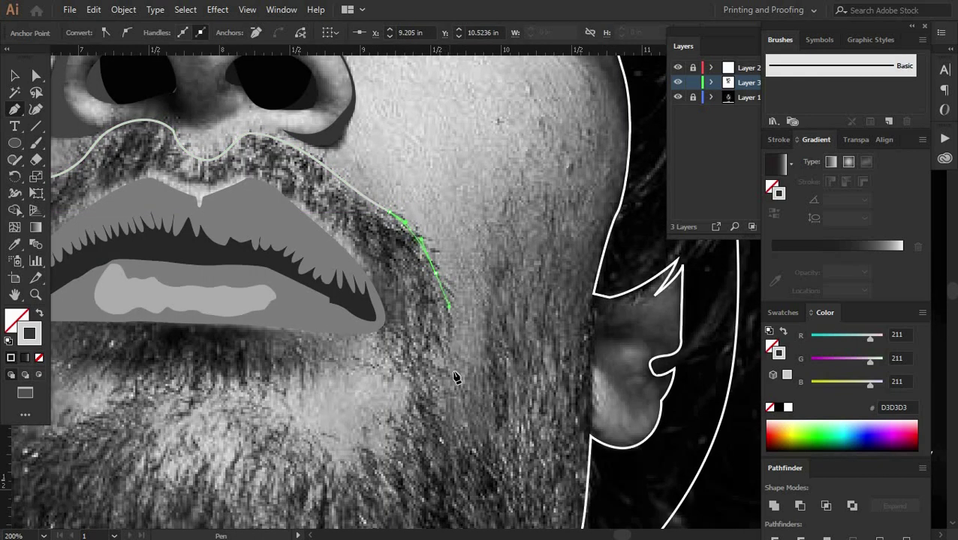
pyautogui.moveTo(455, 378); pyautogui.dragTo(426, 295)
pyautogui.moveTo(418, 297); pyautogui.dragTo(412, 319)
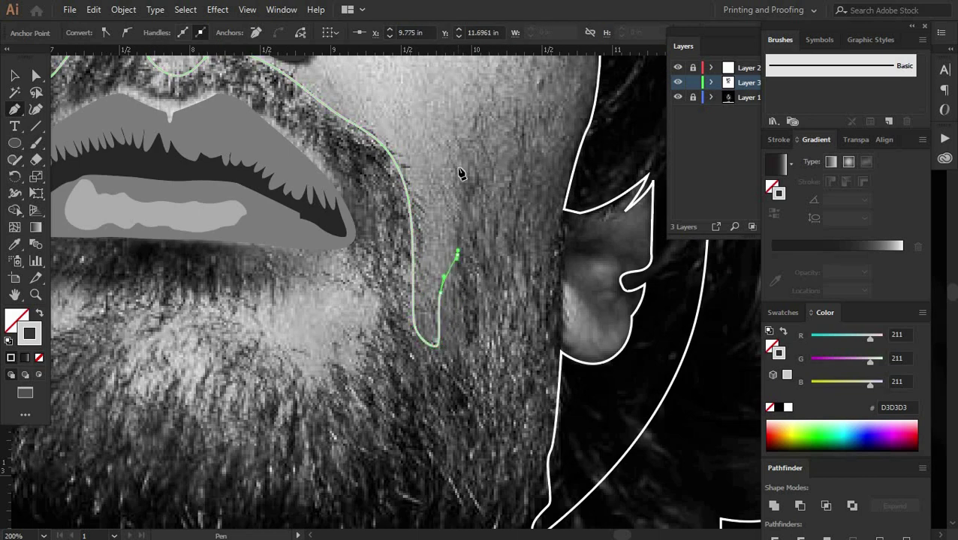
pyautogui.moveTo(460, 173)
pyautogui.mouseDown()
pyautogui.moveTo(437, 299)
pyautogui.moveTo(471, 227)
pyautogui.mouseUp()
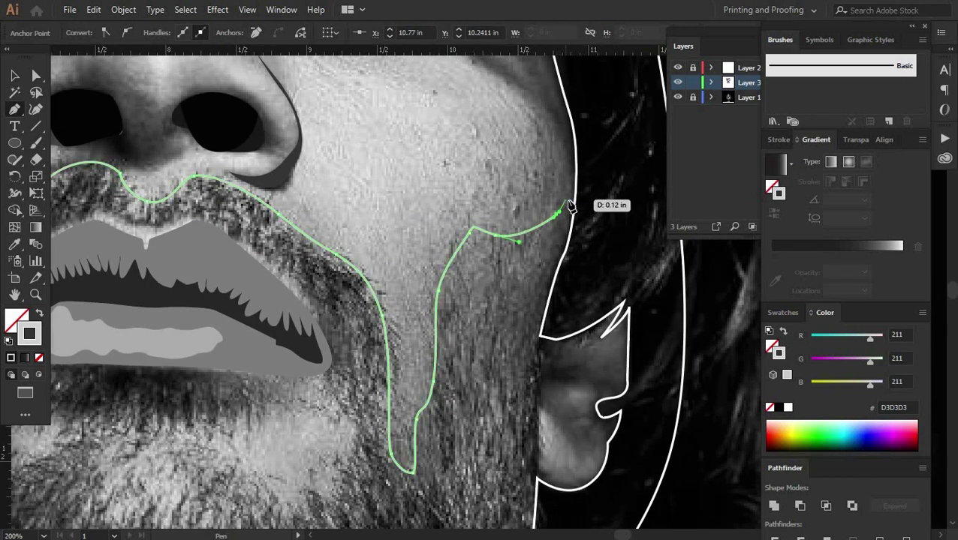
pyautogui.moveTo(551, 272); pyautogui.dragTo(554, 222)
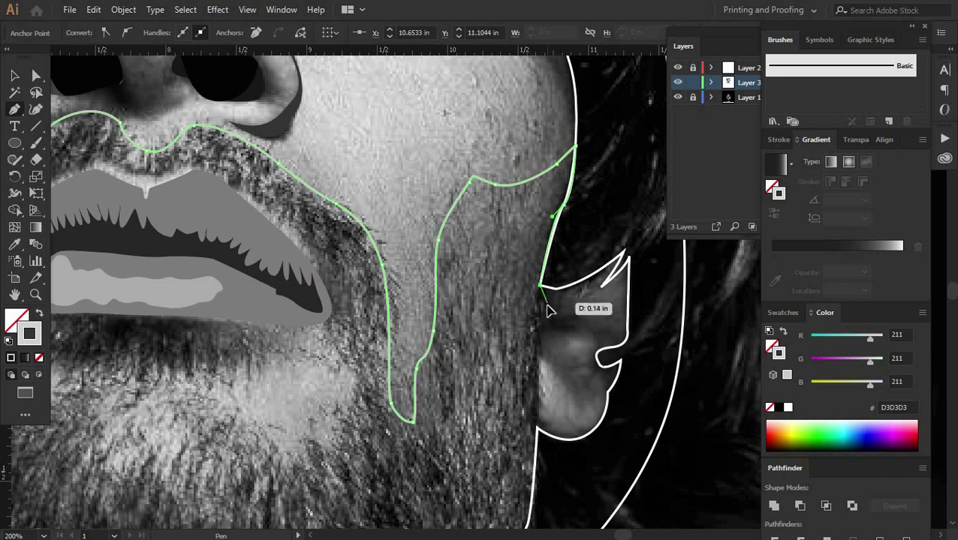
# Step: Curve the beard outline down along the jaw
pyautogui.scroll(-1, 550, 310)
pyautogui.scroll(-1, 546, 274)
pyautogui.scroll(-1, 558, 336)
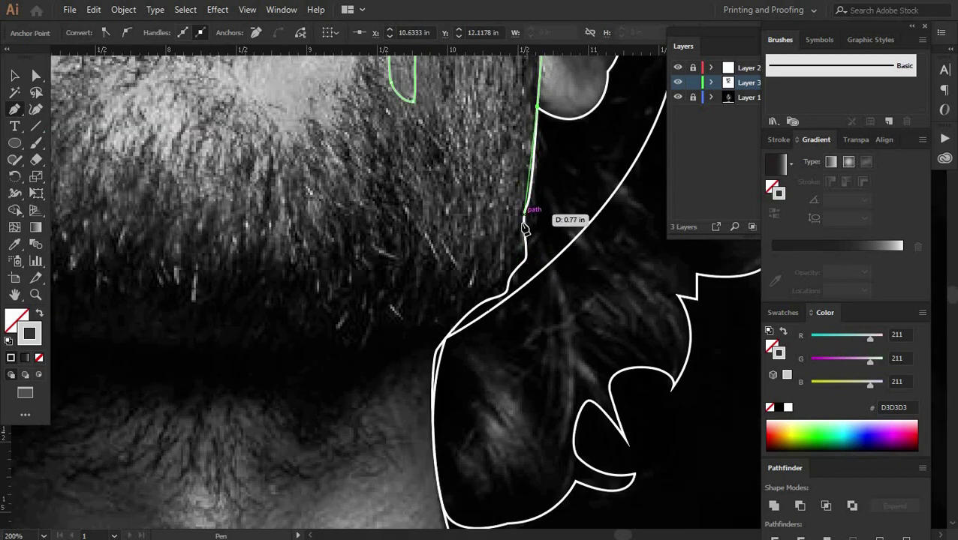
pyautogui.scroll(1, 524, 229)
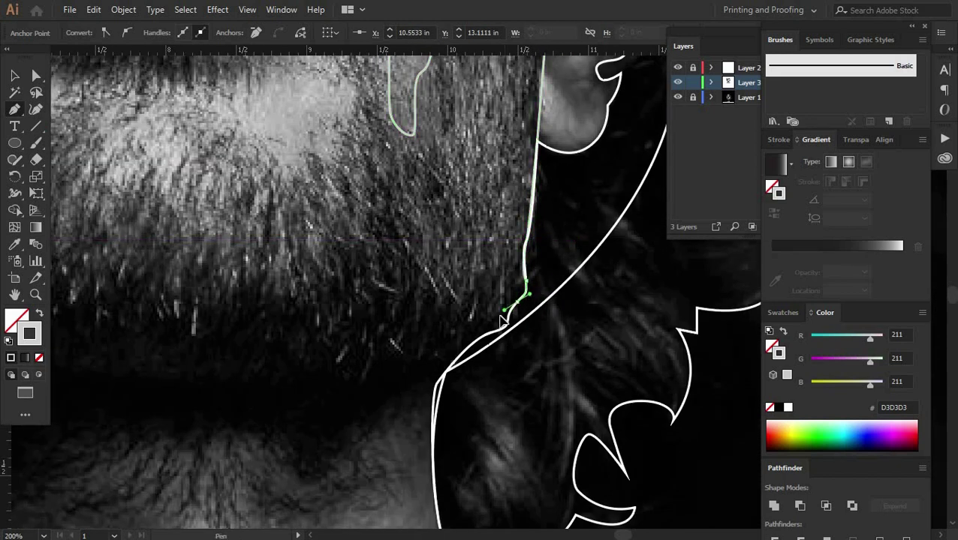
pyautogui.moveTo(508, 336); pyautogui.dragTo(383, 403)
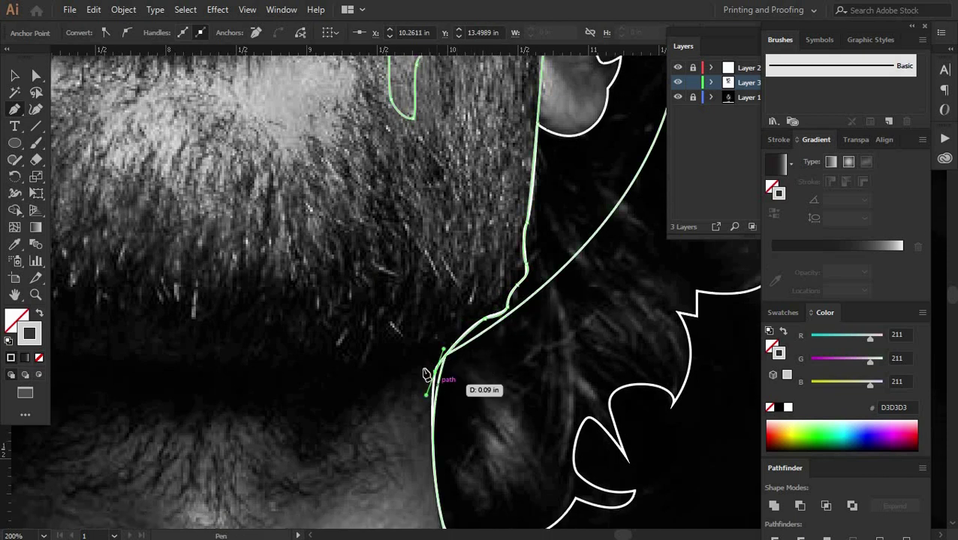
pyautogui.scroll(-1, 383, 403)
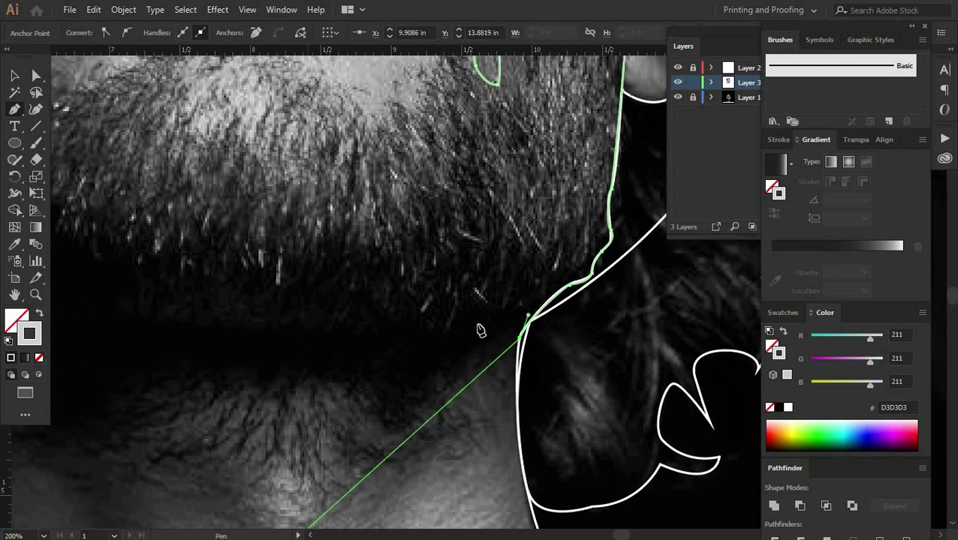
# Step: Trace the beard's jagged lower edge from the jaw leftward
pyautogui.moveTo(383, 403); pyautogui.dragTo(488, 368)
pyautogui.moveTo(395, 422); pyautogui.dragTo(366, 409)
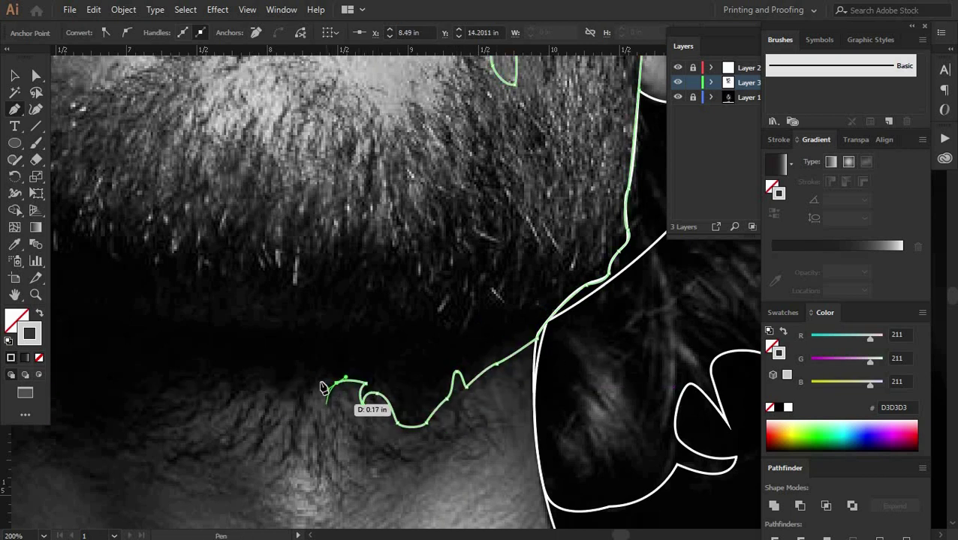
pyautogui.moveTo(272, 395); pyautogui.dragTo(254, 380)
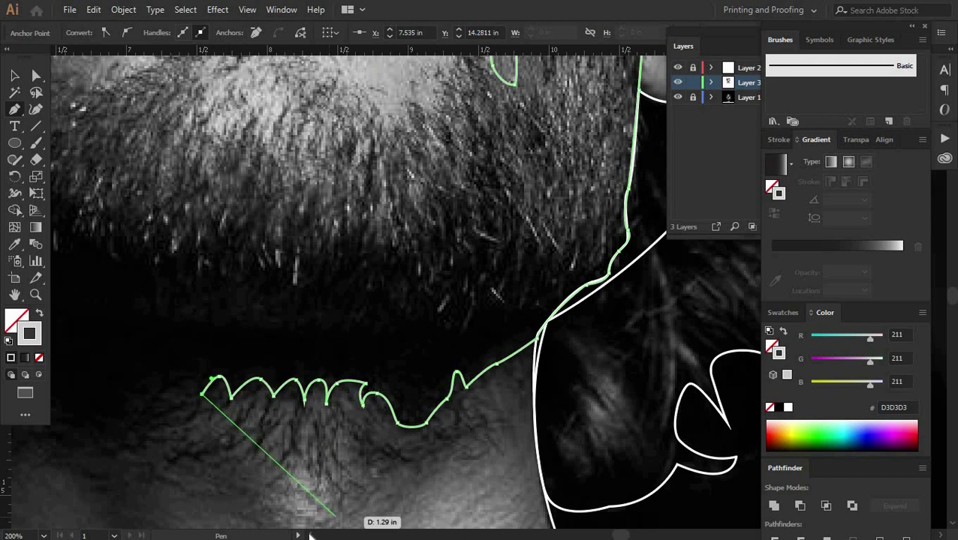
pyautogui.hscroll(-3, 428, 421)
pyautogui.moveTo(473, 393); pyautogui.dragTo(448, 388)
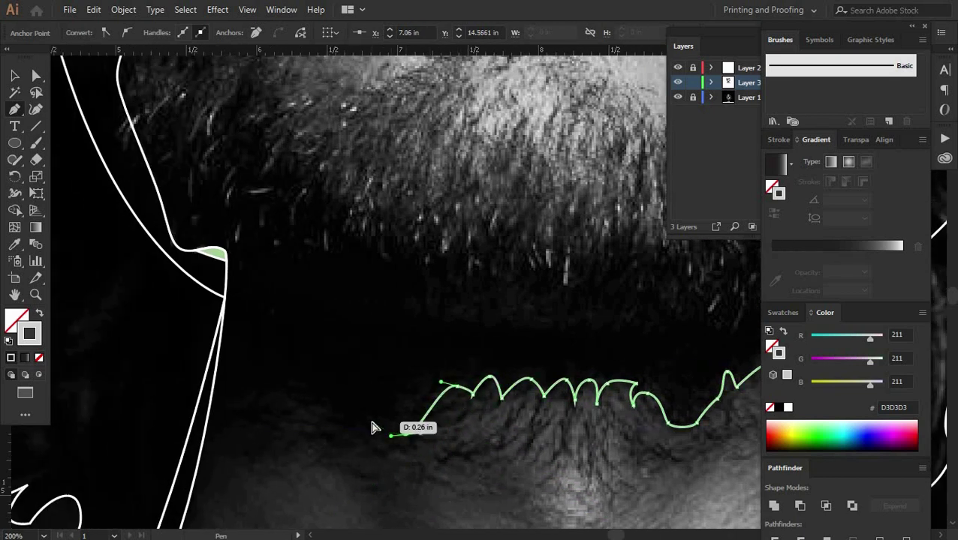
pyautogui.moveTo(244, 401)
pyautogui.mouseDown()
pyautogui.moveTo(197, 394)
pyautogui.moveTo(167, 441)
pyautogui.mouseUp()
# Step: Curve the outline up the beard's left side and along the left cheek
pyautogui.scroll(3, 247, 390)
pyautogui.scroll(2, 167, 442)
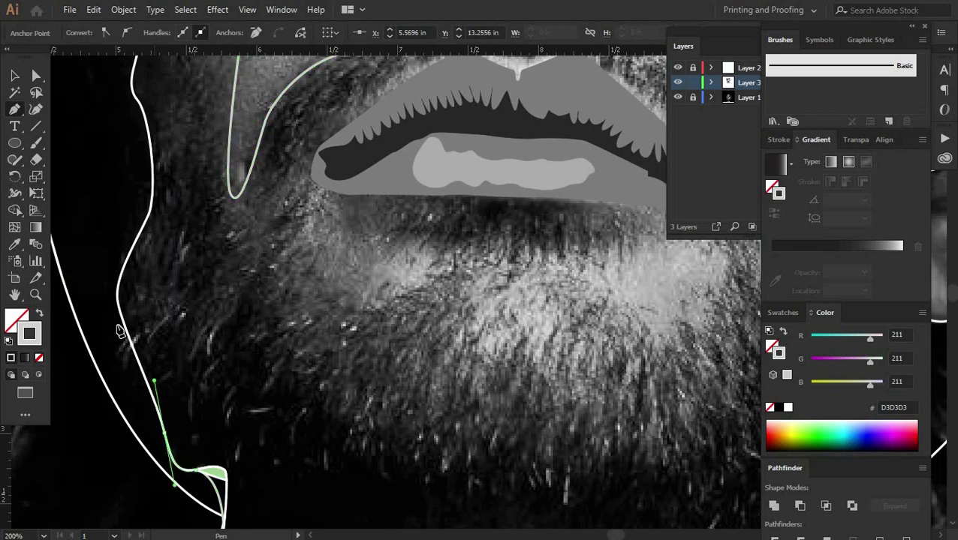
pyautogui.moveTo(119, 331); pyautogui.dragTo(137, 373)
pyautogui.scroll(1, 122, 316)
pyautogui.scroll(2, 167, 352)
pyautogui.scroll(2, 160, 342)
pyautogui.scroll(1, 137, 373)
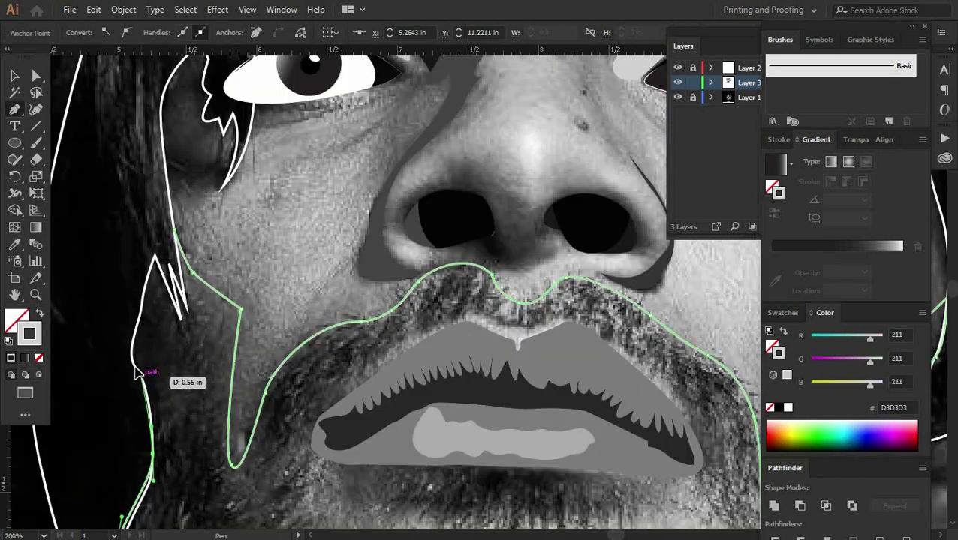
pyautogui.scroll(2, 150, 315)
pyautogui.scroll(1, 173, 352)
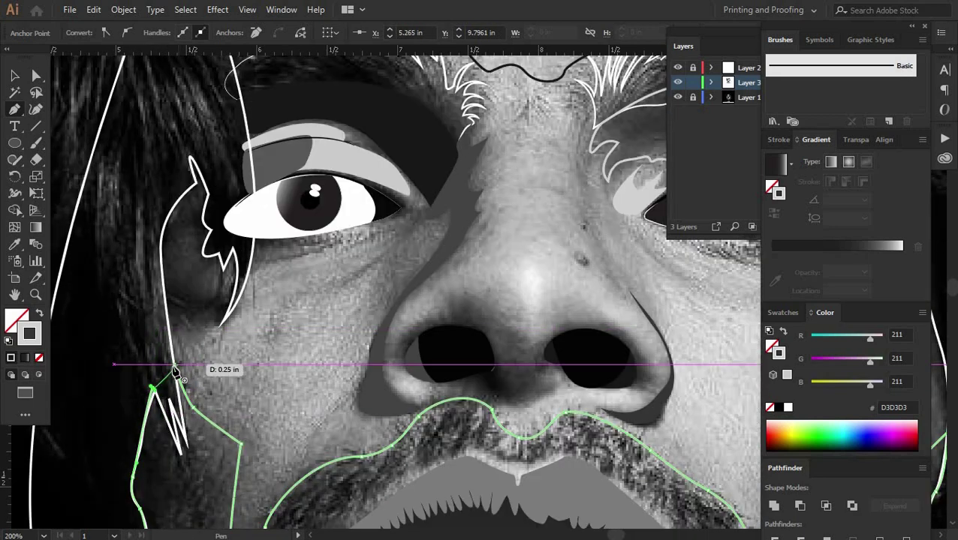
pyautogui.moveTo(145, 298); pyautogui.dragTo(148, 306)
pyautogui.scroll(-7, 224, 327)
pyautogui.scroll(-7, 453, 375)
pyautogui.scroll(7, 523, 399)
# Step: End the closed beard outline and scroll to review it
pyautogui.press('v')
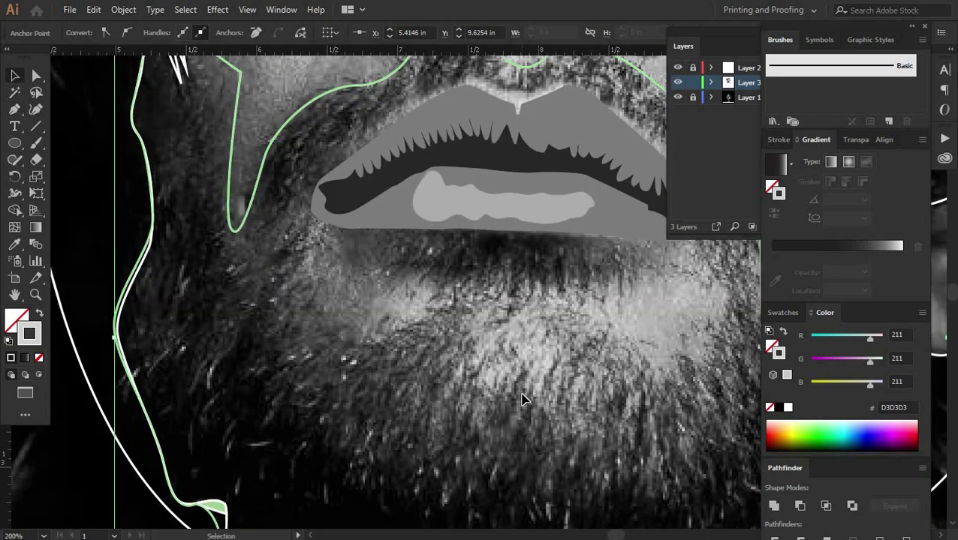
pyautogui.scroll(1, 504, 394)
pyautogui.scroll(-1, 353, 351)
pyautogui.scroll(1, 283, 324)
pyautogui.scroll(-1, 313, 301)
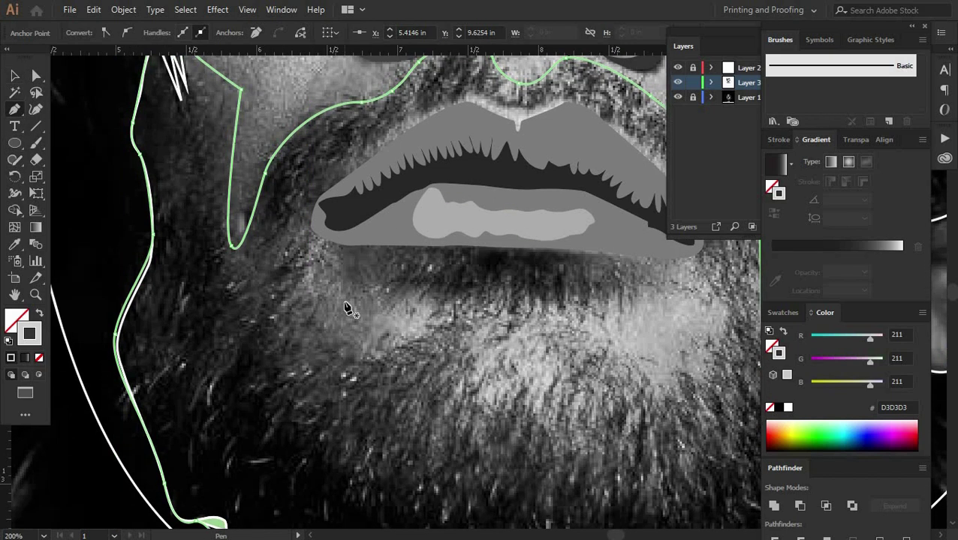
# Step: Deselect, then start a Pen path at the left lip corner, curving over the upper lip
pyautogui.click(680, 279)
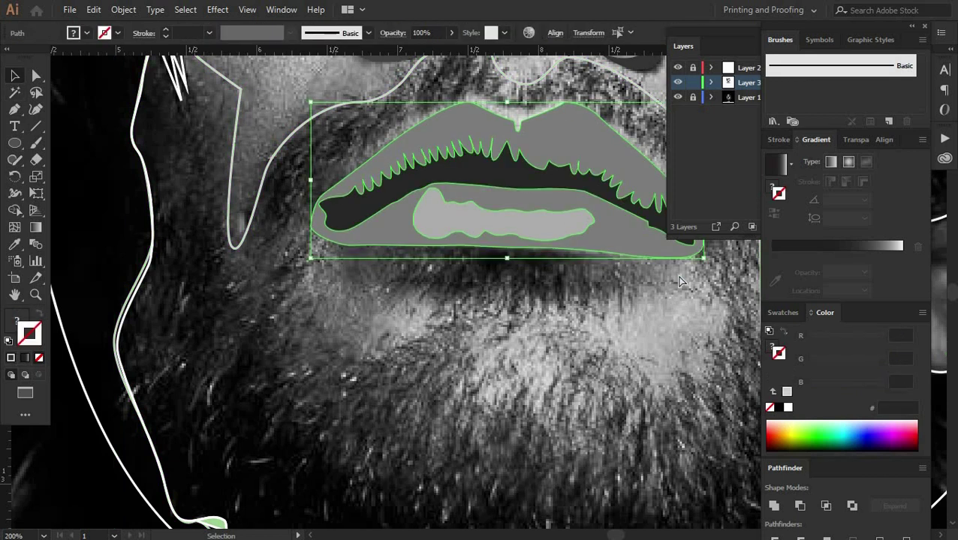
pyautogui.click(694, 528)
pyautogui.scroll(1, 353, 315)
pyautogui.hscroll(-1, 353, 315)
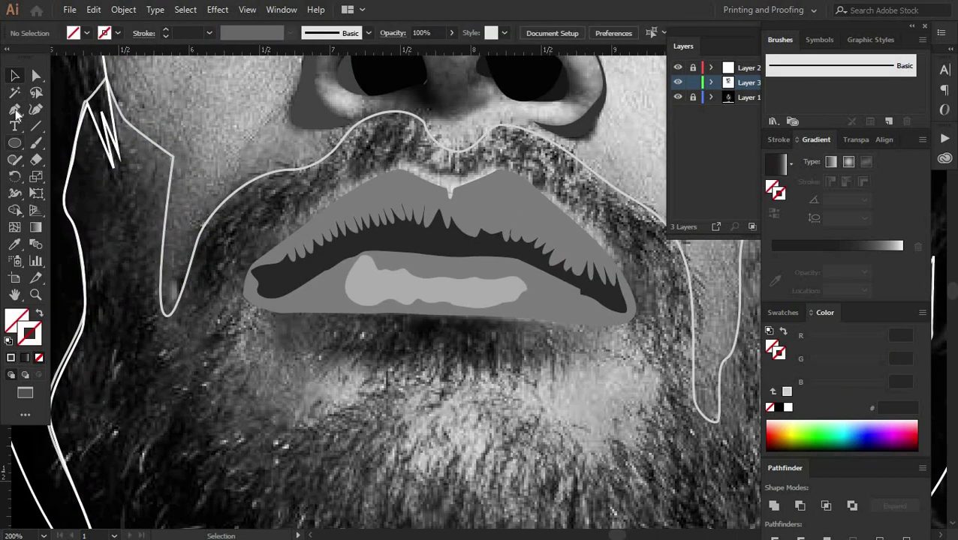
pyautogui.click(272, 250)
pyautogui.moveTo(404, 157); pyautogui.dragTo(444, 184)
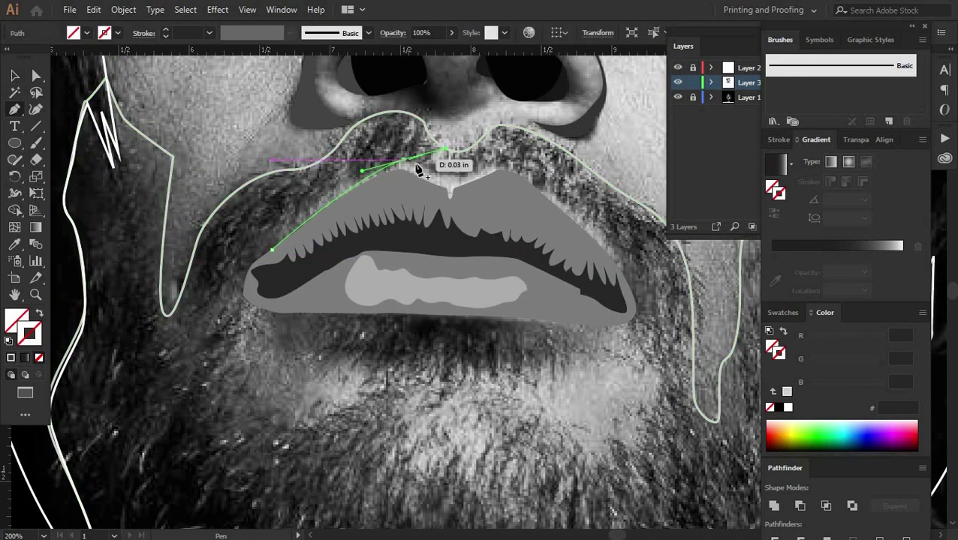
pyautogui.click(504, 168)
# Step: Continue the mouth path down the right cheek, around the chin beard, back to the left lip corner
pyautogui.click(617, 255)
pyautogui.moveTo(661, 368)
pyautogui.mouseDown()
pyautogui.moveTo(653, 425)
pyautogui.moveTo(610, 442)
pyautogui.mouseUp()
pyautogui.moveTo(524, 423); pyautogui.dragTo(497, 398)
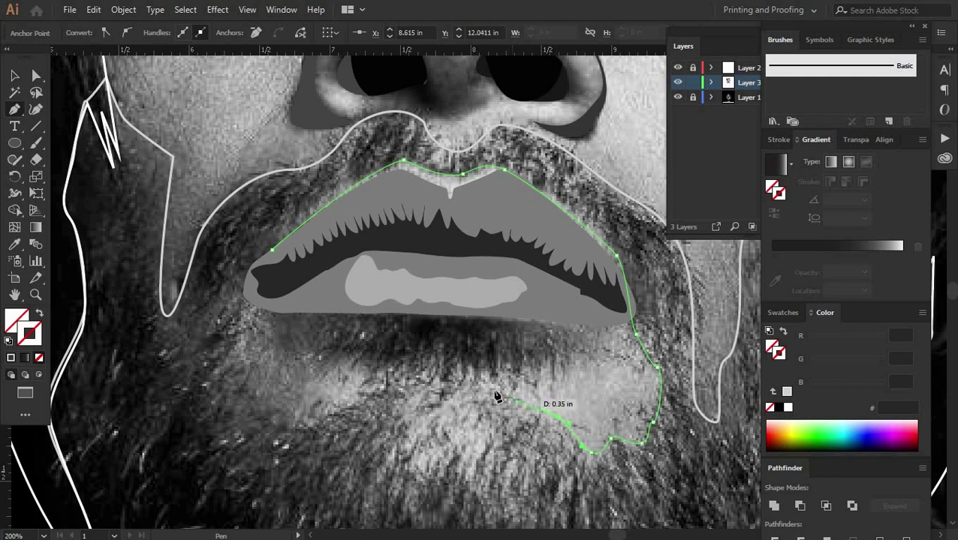
pyautogui.click(441, 423)
pyautogui.click(408, 396)
pyautogui.moveTo(388, 382)
pyautogui.mouseDown()
pyautogui.moveTo(324, 425)
pyautogui.moveTo(229, 368)
pyautogui.moveTo(244, 315)
pyautogui.mouseUp()
pyautogui.click(246, 292)
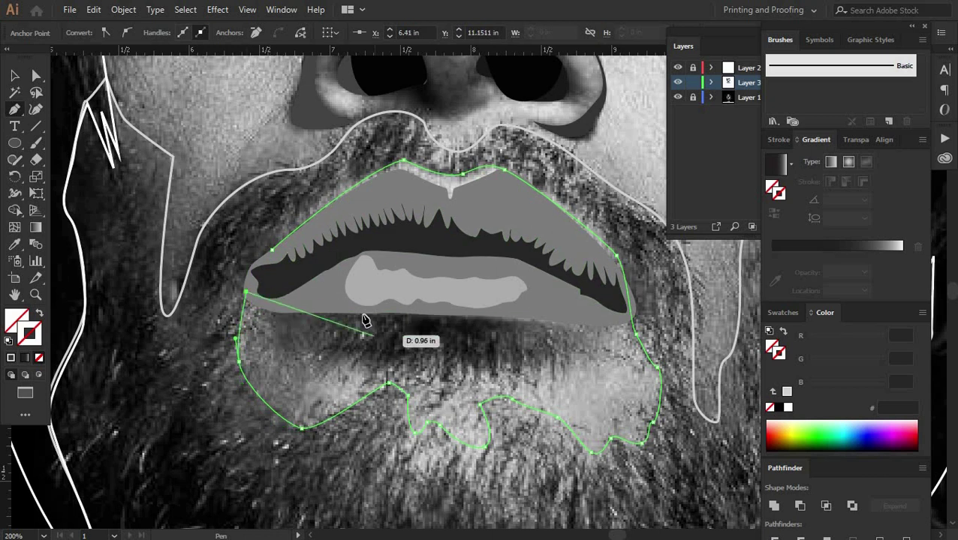
pyautogui.moveTo(381, 315); pyautogui.dragTo(303, 301)
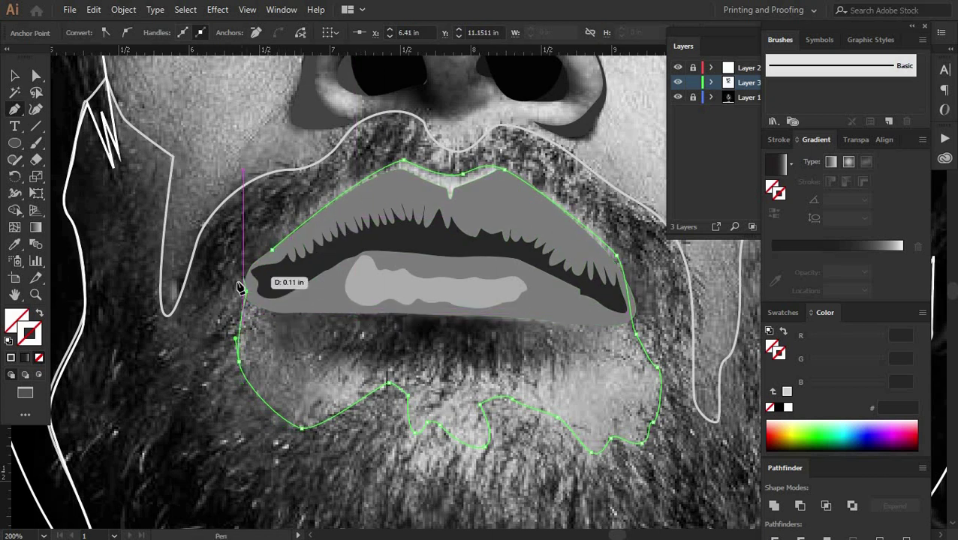
# Step: Begin the chin-patch path at the left lip corner and curve it down around the chin
pyautogui.press('v')
pyautogui.click(147, 328)
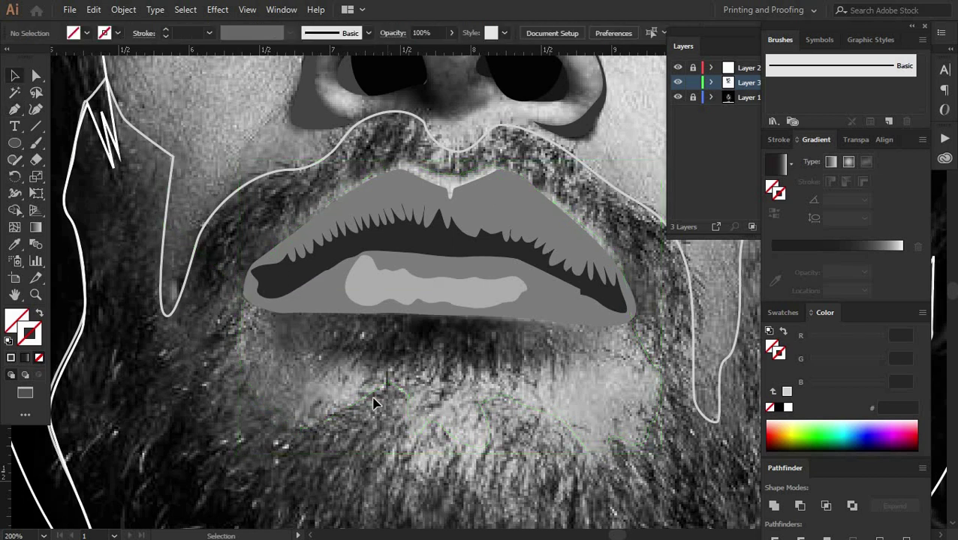
pyautogui.click(273, 436)
pyautogui.click(188, 338)
pyautogui.click(243, 294)
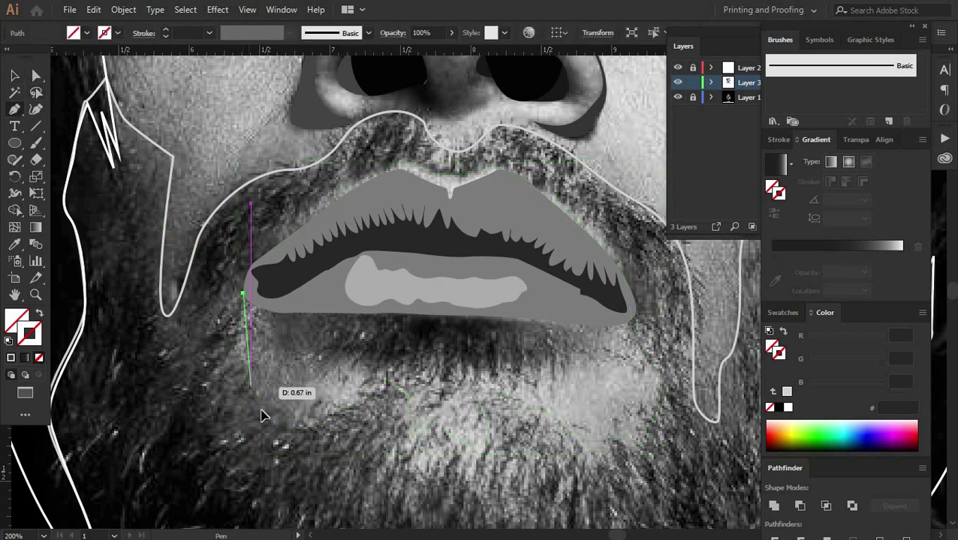
pyautogui.click(250, 390)
pyautogui.moveTo(295, 425); pyautogui.dragTo(330, 418)
pyautogui.click(360, 401)
pyautogui.moveTo(400, 410); pyautogui.dragTo(409, 454)
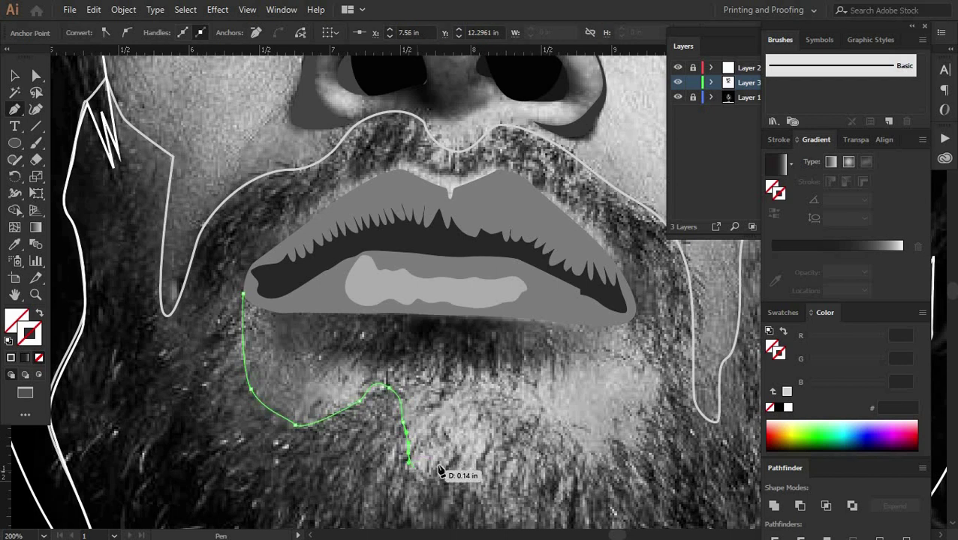
pyautogui.moveTo(469, 475); pyautogui.dragTo(508, 406)
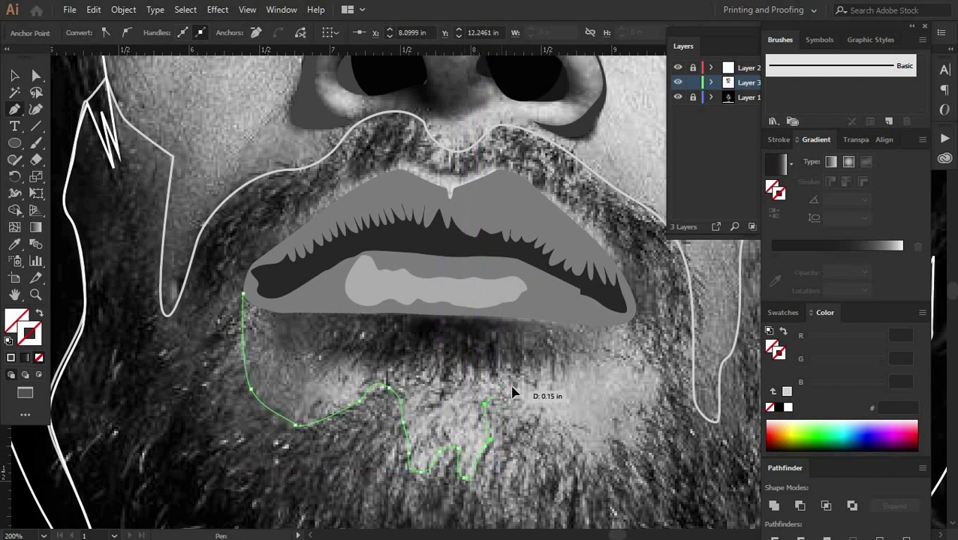
# Step: Trace the patch's right side and zigzag hair edge back, closing the shape and selecting it
pyautogui.click(635, 436)
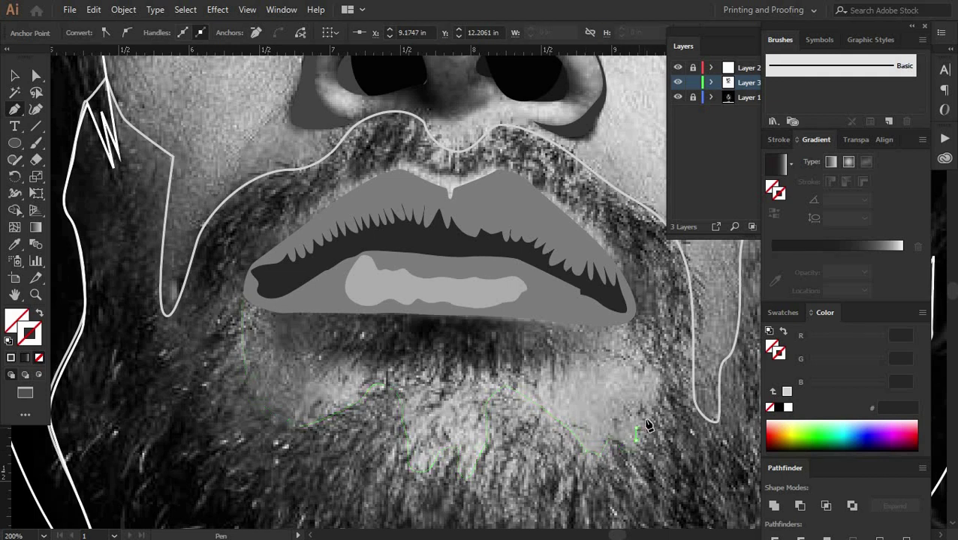
pyautogui.click(664, 382)
pyautogui.click(623, 324)
pyautogui.moveTo(548, 313); pyautogui.dragTo(562, 377)
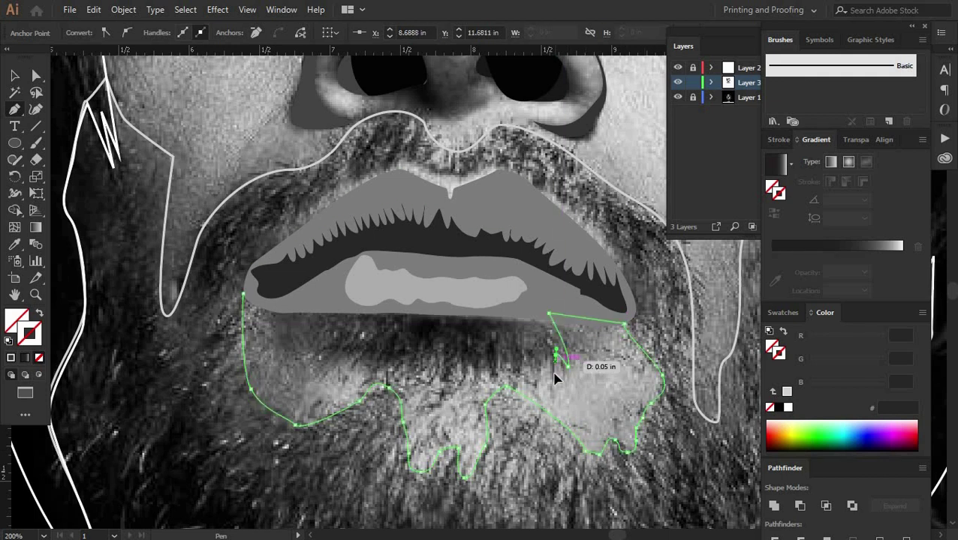
pyautogui.click(499, 361)
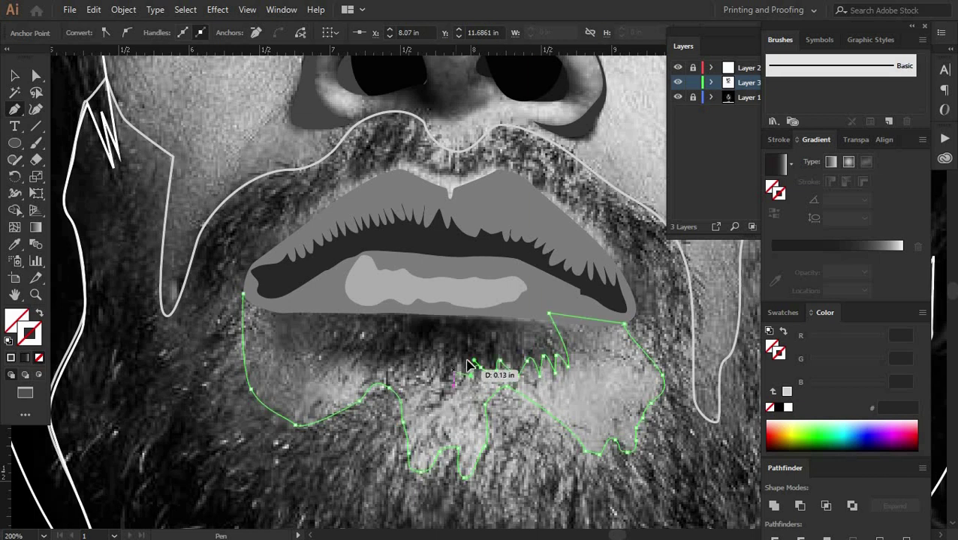
pyautogui.click(379, 368)
pyautogui.click(357, 357)
pyautogui.click(337, 341)
pyautogui.moveTo(332, 318); pyautogui.dragTo(342, 309)
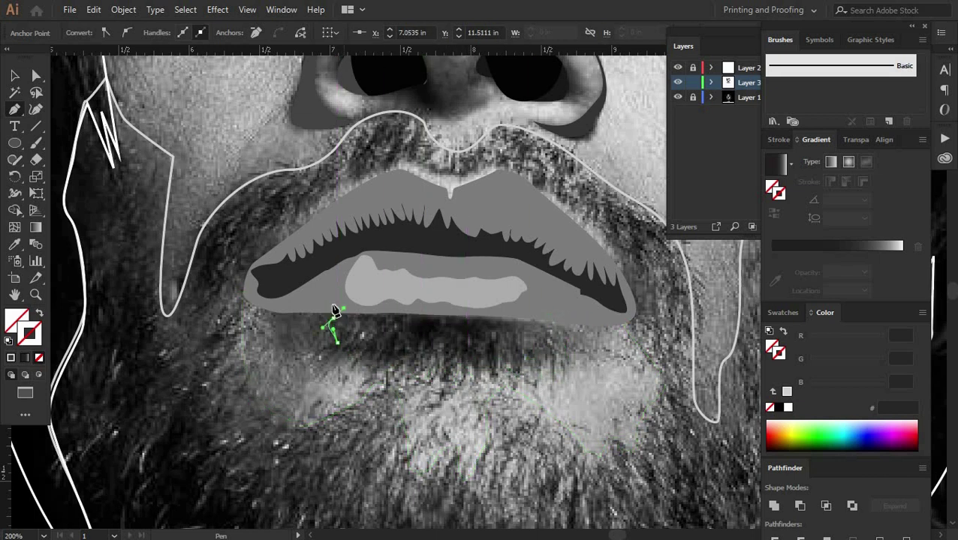
pyautogui.click(242, 295)
pyautogui.click(15, 77)
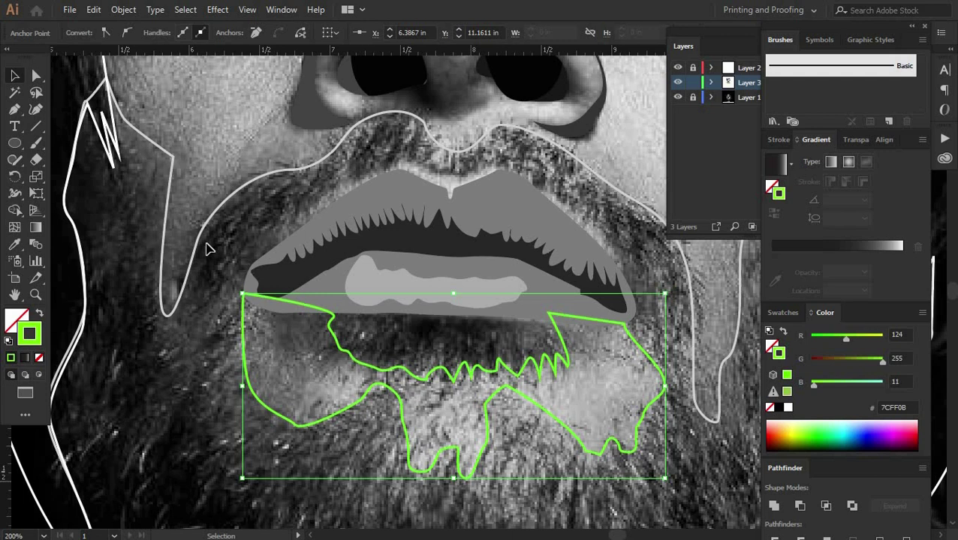
# Step: Add the moustache outline to the selection, give it the 7CFF0B green stroke, then deselect
pyautogui.click(174, 314)
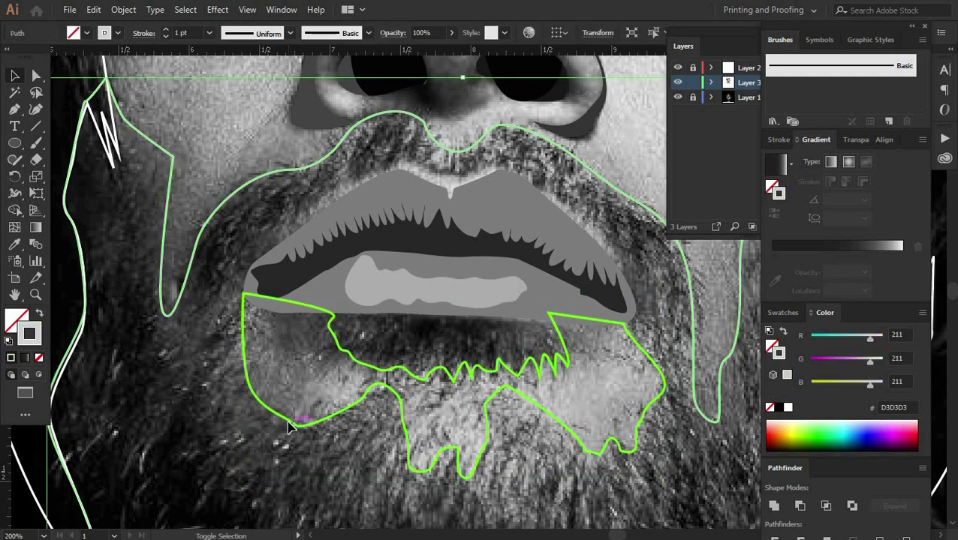
pyautogui.click(285, 276)
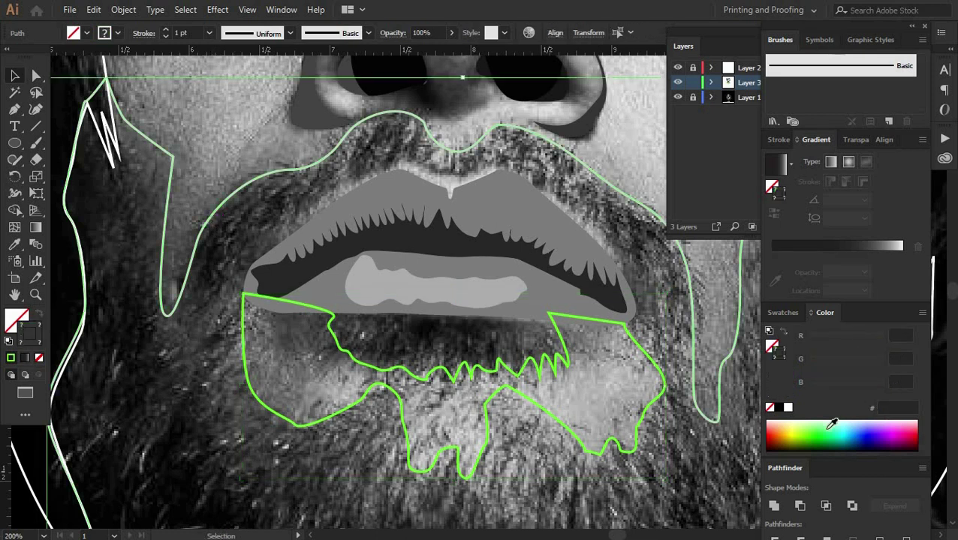
pyautogui.click(832, 425)
pyautogui.click(214, 237)
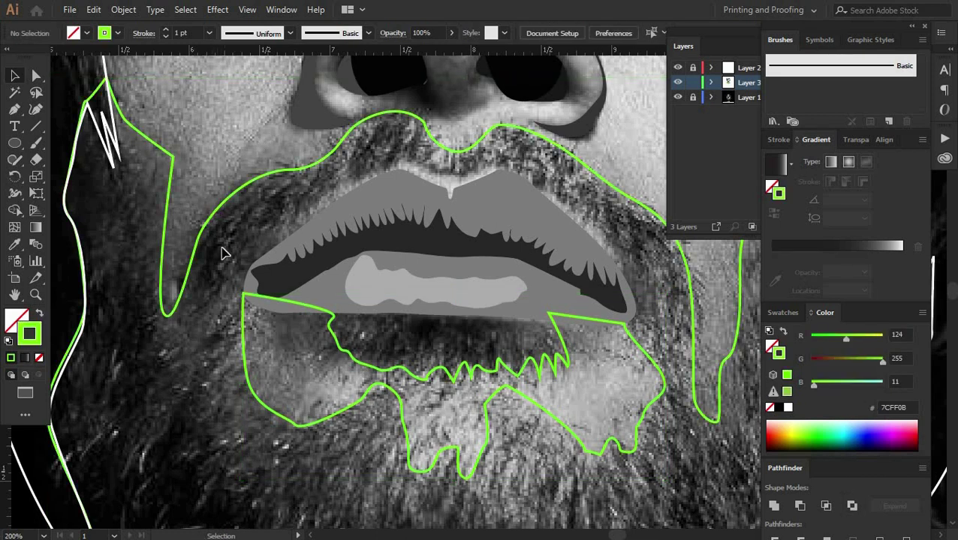
pyautogui.click(289, 33)
pyautogui.scroll(-3, 438, 434)
pyautogui.scroll(-3, 463, 445)
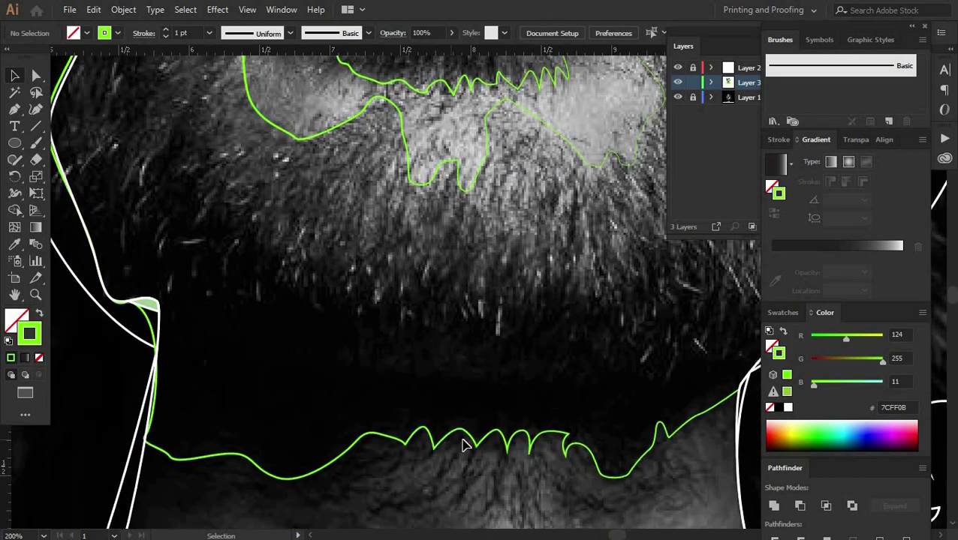
pyautogui.scroll(2, 463, 445)
pyautogui.scroll(-5, 524, 402)
pyautogui.scroll(2, 524, 402)
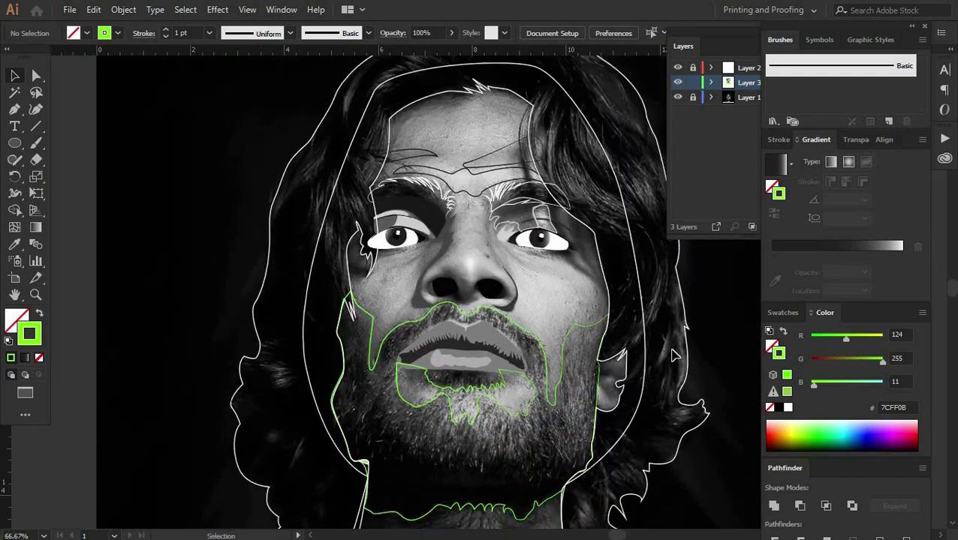
pyautogui.scroll(3, 601, 338)
pyautogui.scroll(-3, 601, 337)
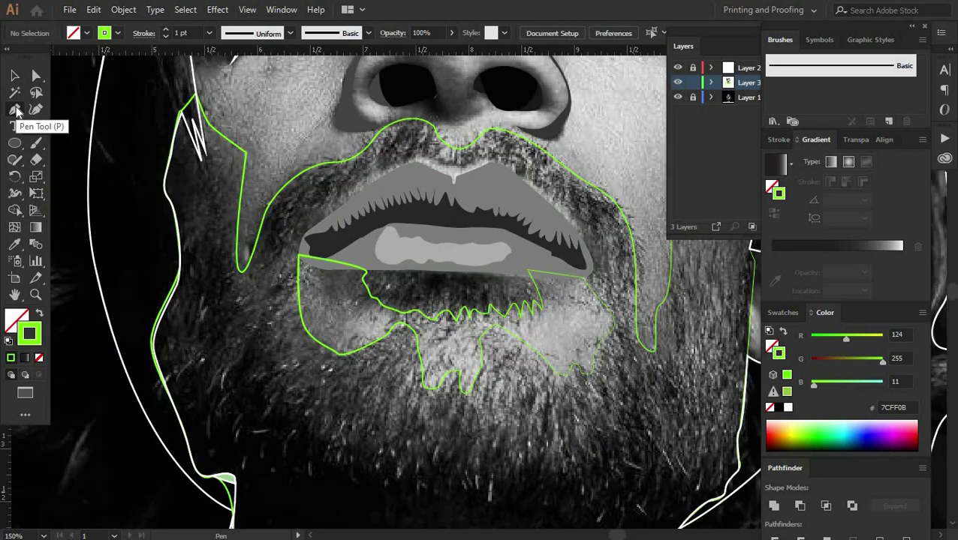
# Step: Start a new Pen path at the beard's lower left edge with a white stroke
pyautogui.click(422, 233)
pyautogui.press('v')
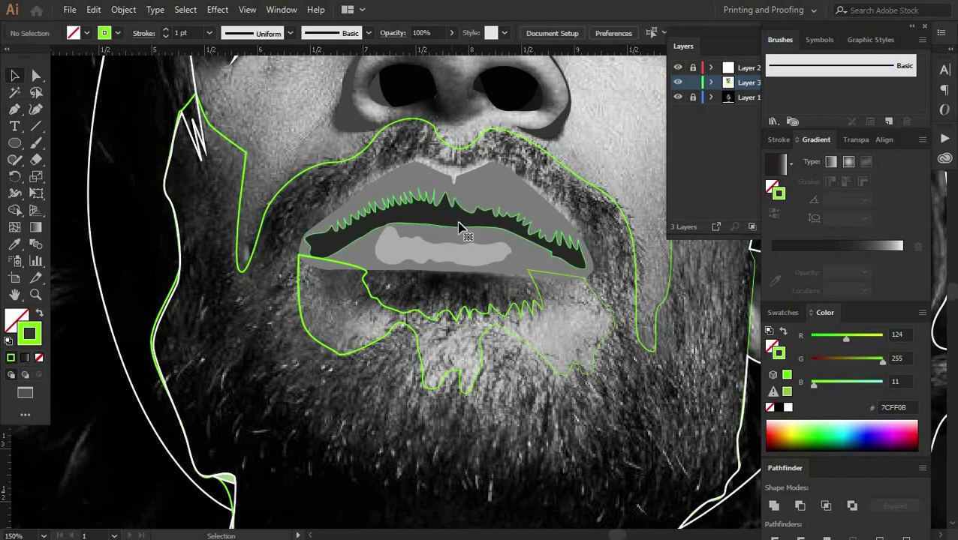
pyautogui.rightClick(459, 225)
pyautogui.click(383, 334)
pyautogui.scroll(-2, 382, 334)
pyautogui.press('p')
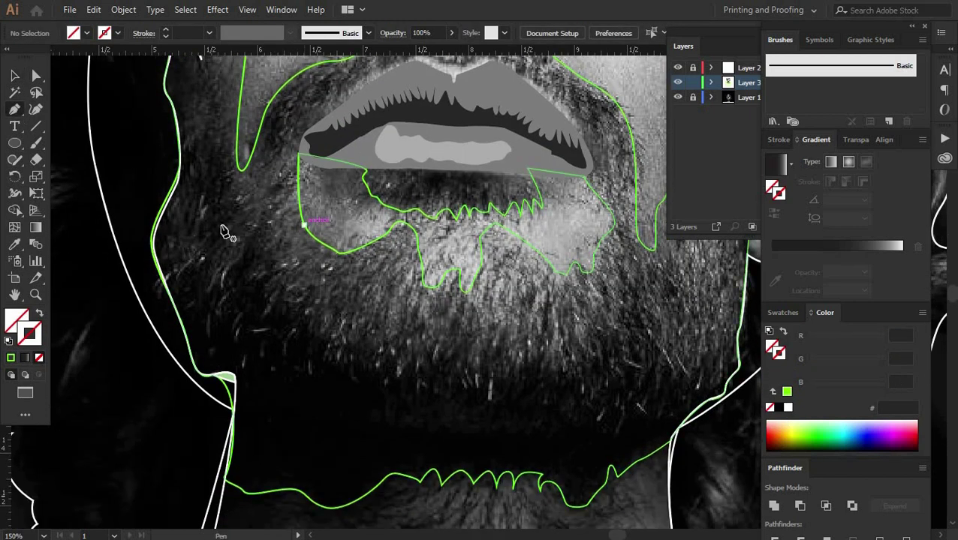
pyautogui.scroll(-1, 220, 229)
pyautogui.click(171, 223)
pyautogui.moveTo(205, 201); pyautogui.dragTo(208, 211)
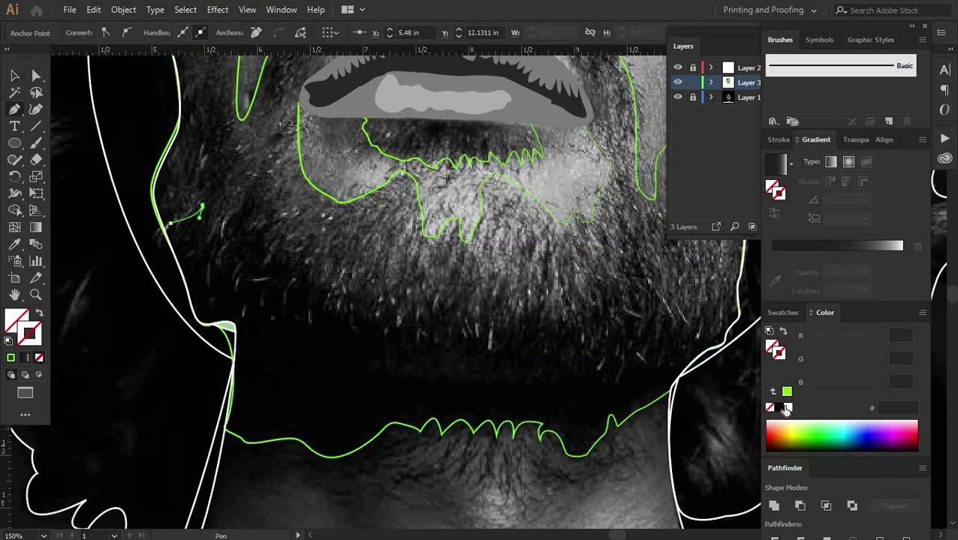
pyautogui.click(787, 408)
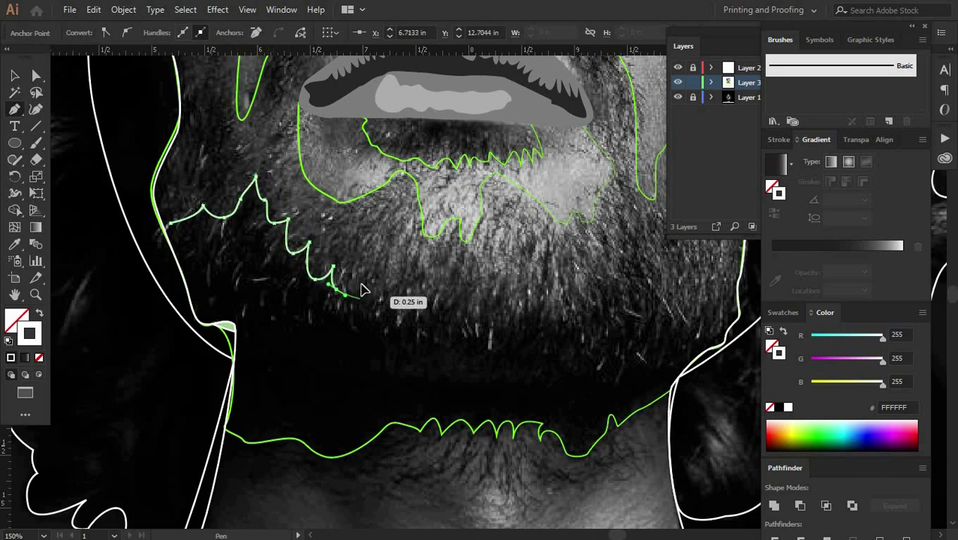
# Step: Trace the scalloped lower beard edge and the throat, closing the path at its start
pyautogui.moveTo(362, 291)
pyautogui.mouseDown()
pyautogui.moveTo(431, 318)
pyautogui.moveTo(464, 319)
pyautogui.moveTo(487, 279)
pyautogui.mouseUp()
pyautogui.moveTo(445, 303)
pyautogui.mouseDown()
pyautogui.moveTo(451, 313)
pyautogui.moveTo(484, 312)
pyautogui.mouseUp()
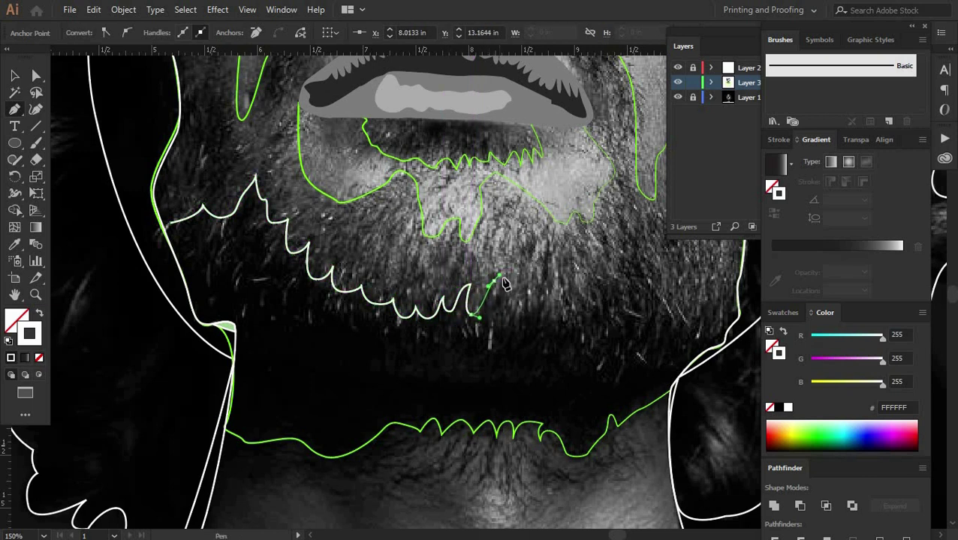
pyautogui.moveTo(498, 280)
pyautogui.mouseDown()
pyautogui.moveTo(498, 316)
pyautogui.moveTo(564, 291)
pyautogui.moveTo(516, 361)
pyautogui.moveTo(561, 336)
pyautogui.moveTo(574, 285)
pyautogui.mouseUp()
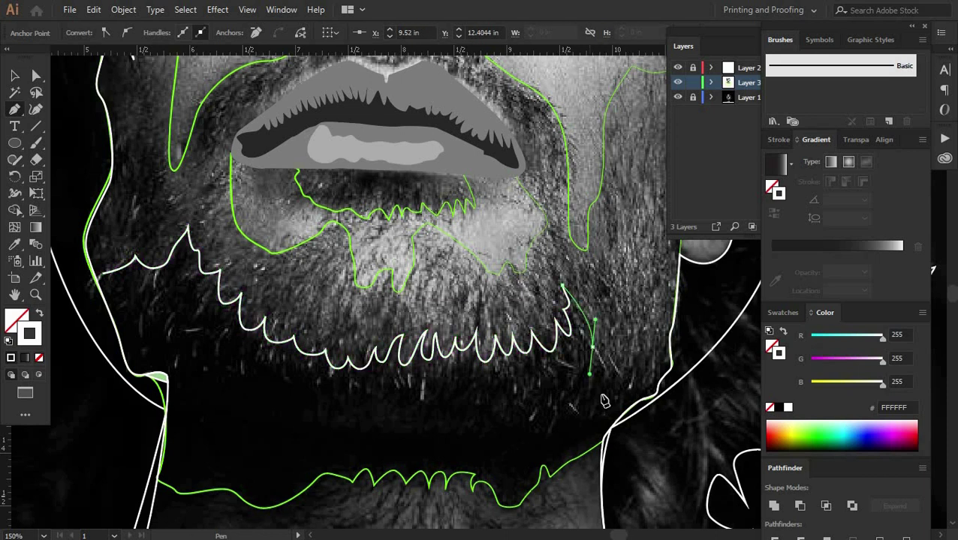
pyautogui.click(591, 377)
pyautogui.moveTo(623, 381); pyautogui.dragTo(636, 369)
pyautogui.scroll(1, 636, 371)
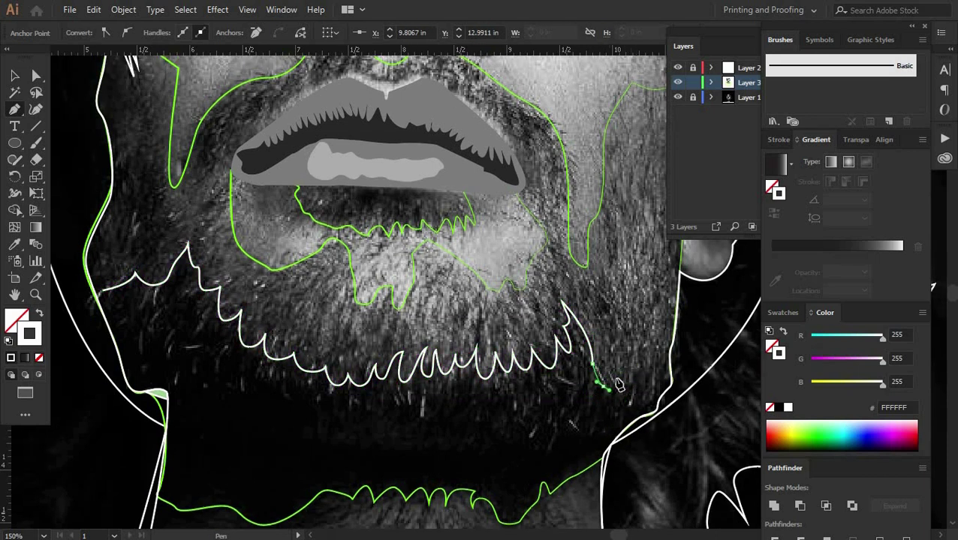
pyautogui.scroll(-4, 671, 367)
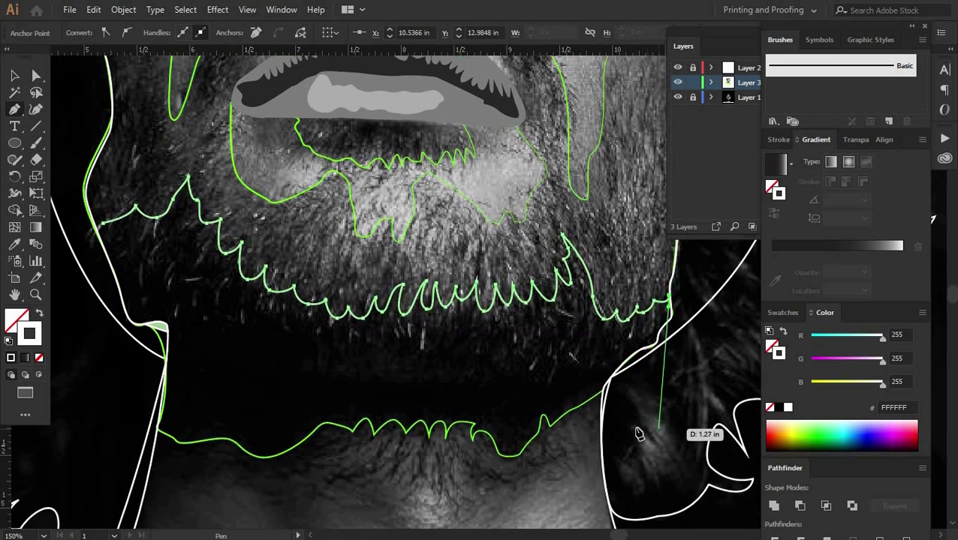
pyautogui.moveTo(585, 445); pyautogui.dragTo(542, 468)
pyautogui.moveTo(407, 447)
pyautogui.mouseDown()
pyautogui.moveTo(385, 464)
pyautogui.moveTo(428, 451)
pyautogui.mouseUp()
pyautogui.moveTo(121, 449); pyautogui.dragTo(128, 447)
pyautogui.click(102, 222)
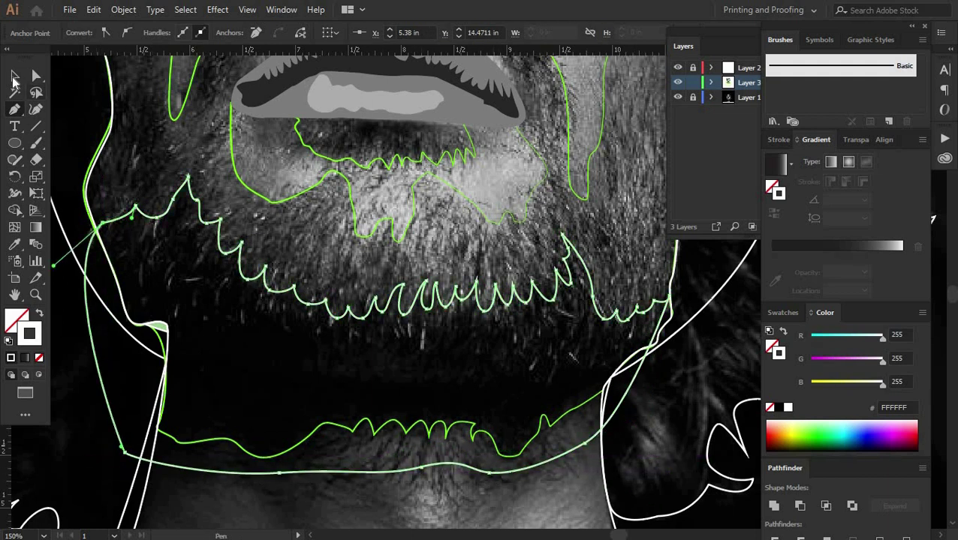
# Step: Remove the black fill from the closed under-beard outline and deselect it
pyautogui.press('v')
pyautogui.scroll(-4, 460, 432)
pyautogui.hotkey('shift', 'x')
pyautogui.scroll(1, 460, 432)
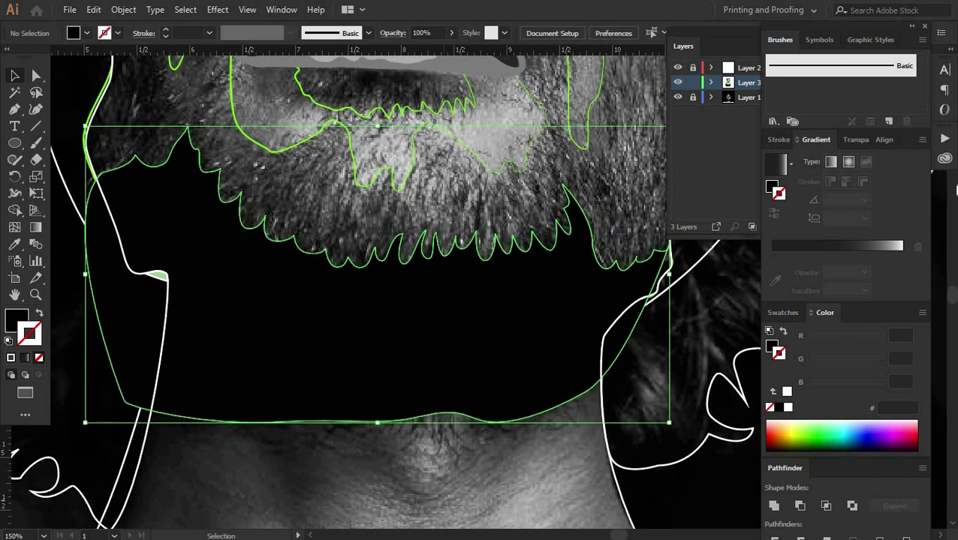
pyautogui.scroll(3, 338, 308)
pyautogui.scroll(-5, 320, 381)
pyautogui.click(319, 428)
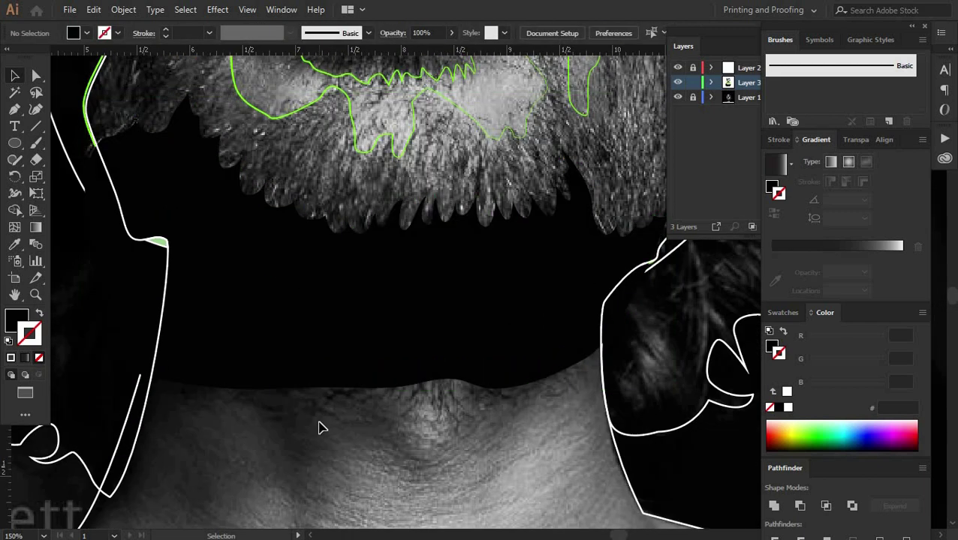
pyautogui.hotkey('ctrl', 'z')
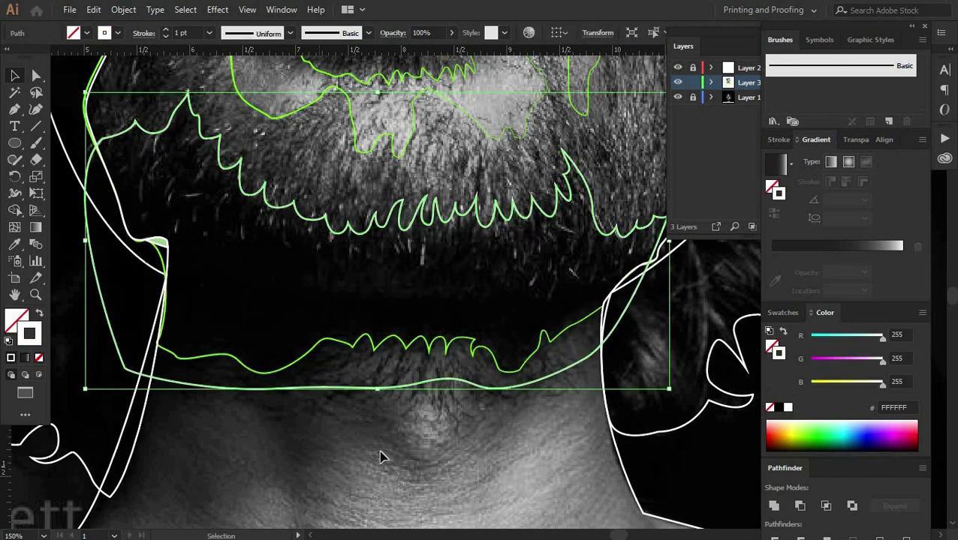
pyautogui.click(381, 455)
pyautogui.scroll(2, 429, 427)
pyautogui.scroll(-2, 402, 436)
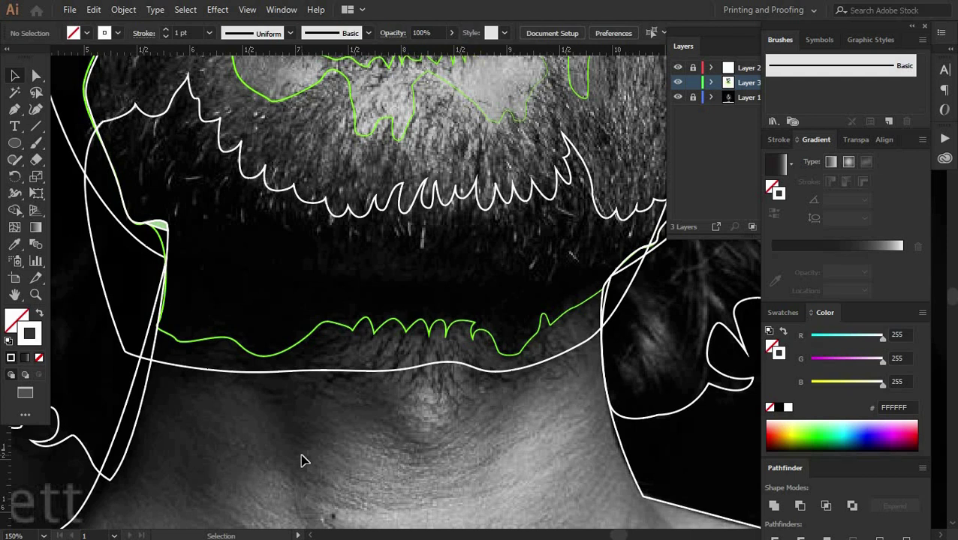
pyautogui.scroll(-2, 427, 368)
# Step: Begin the large wing-shaped highlight path across the lower neck
pyautogui.scroll(-2, 167, 205)
pyautogui.press('p')
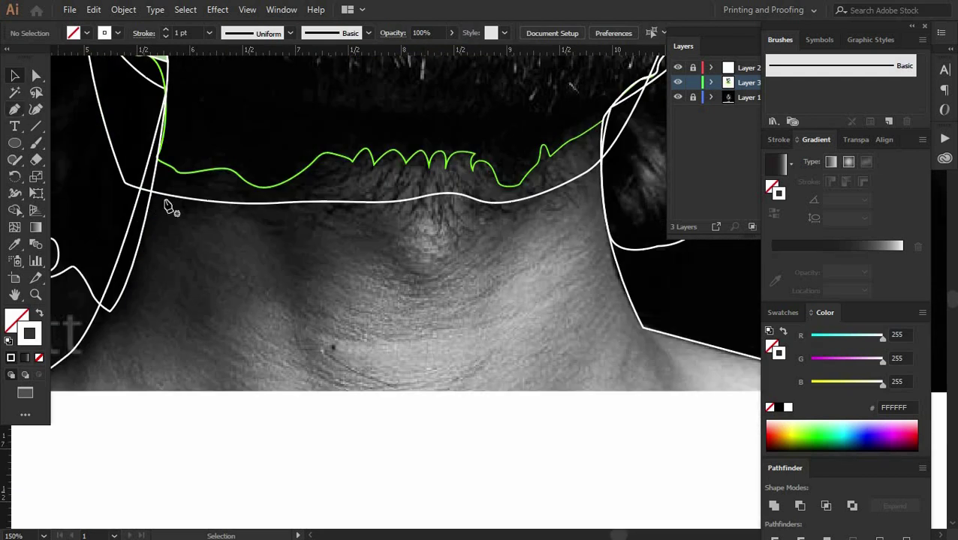
pyautogui.scroll(-2, 295, 256)
pyautogui.click(269, 237)
pyautogui.moveTo(279, 234); pyautogui.dragTo(293, 254)
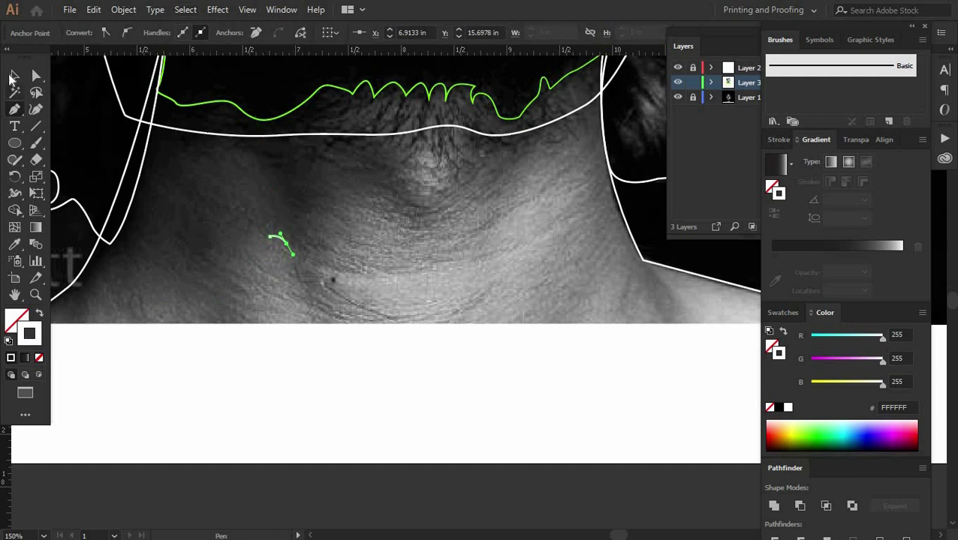
pyautogui.press('Escape')
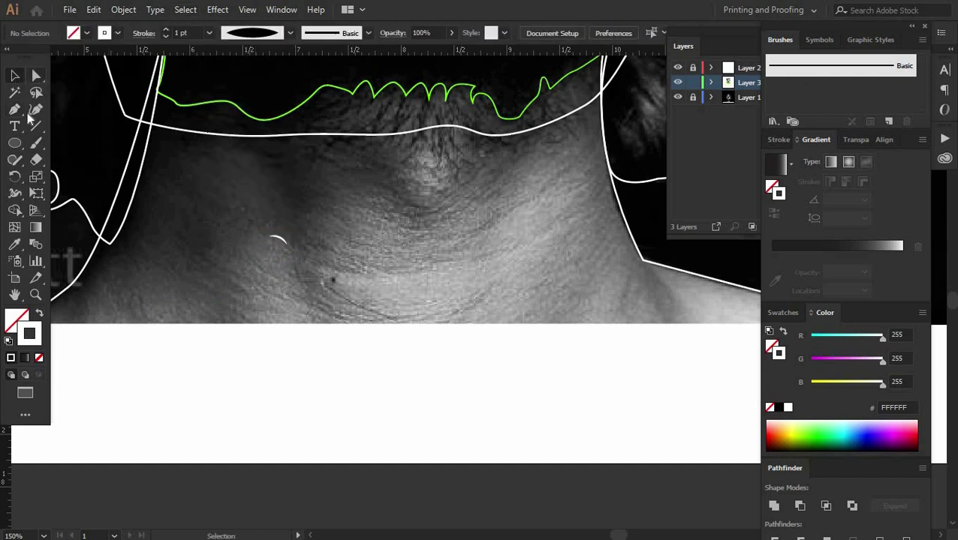
pyautogui.click(286, 244)
pyautogui.moveTo(390, 278); pyautogui.dragTo(424, 267)
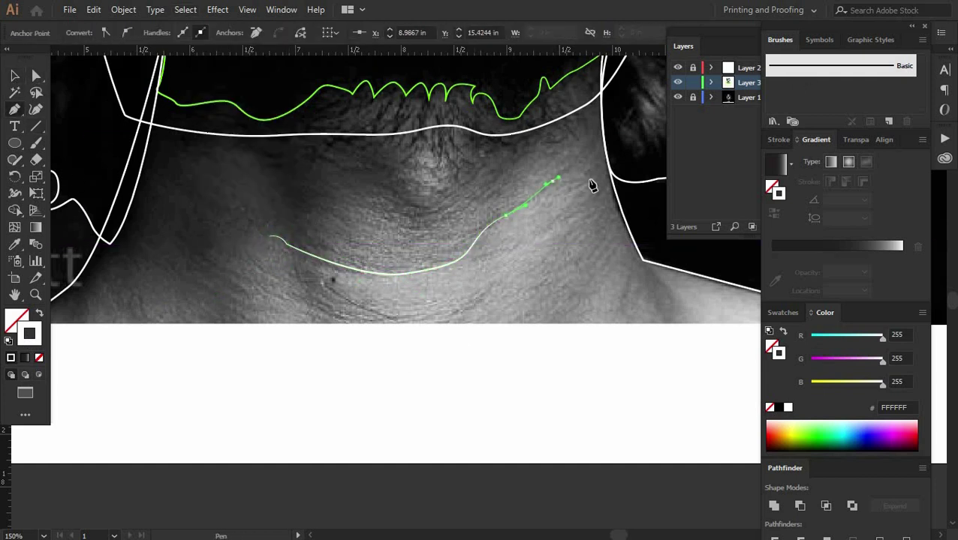
pyautogui.moveTo(590, 175); pyautogui.dragTo(542, 240)
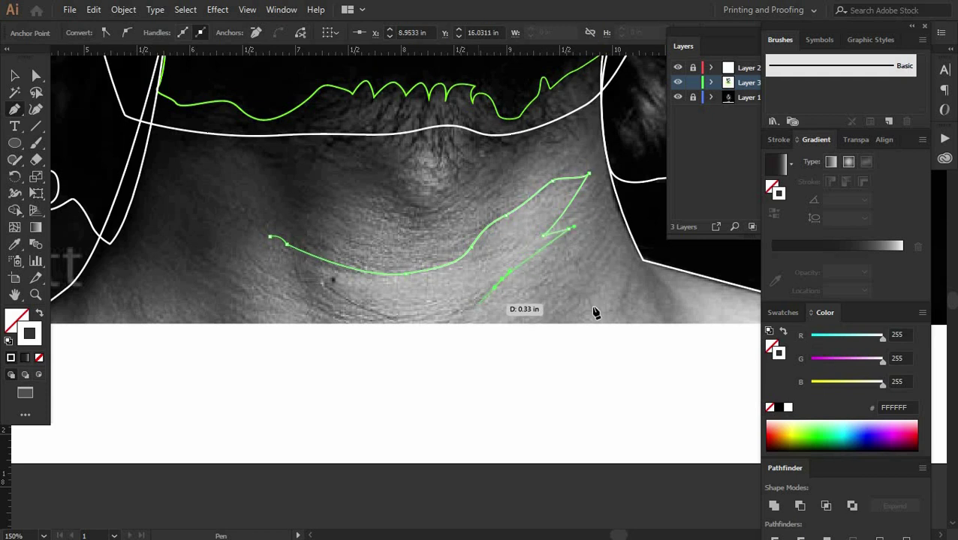
# Step: Trace the highlight's jagged lower edge and close the large wing shape
pyautogui.click(540, 287)
pyautogui.click(499, 324)
pyautogui.click(250, 324)
pyautogui.click(229, 304)
pyautogui.moveTo(273, 310); pyautogui.dragTo(237, 287)
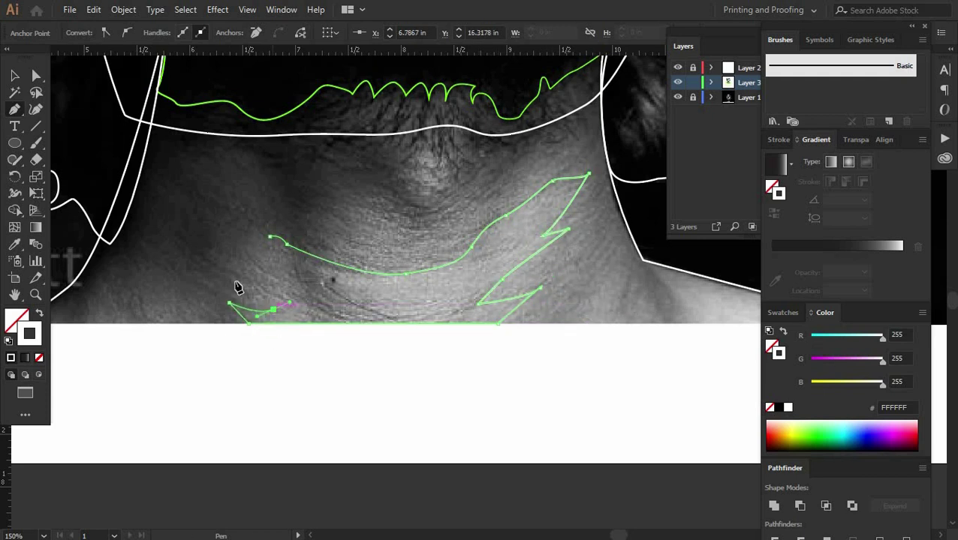
pyautogui.click(234, 278)
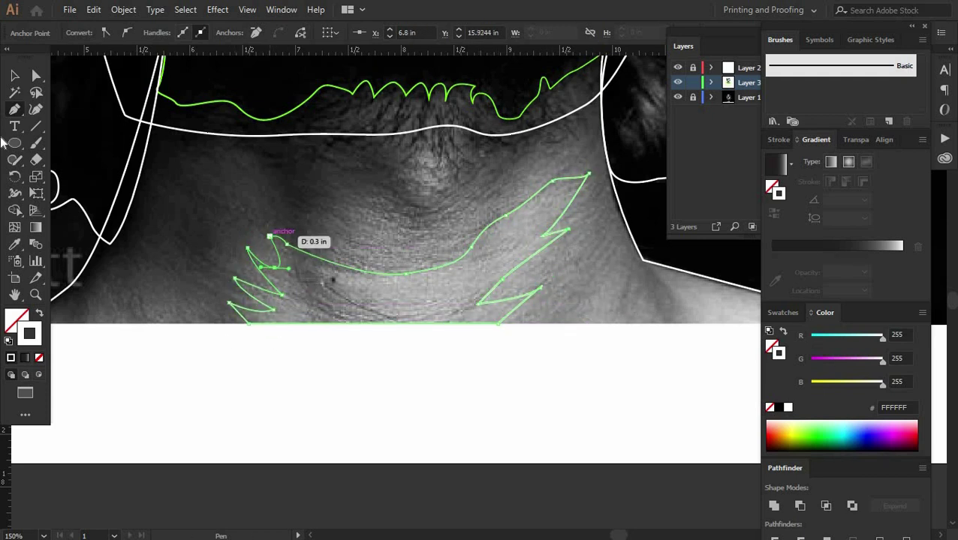
pyautogui.click(270, 236)
pyautogui.press('v')
pyautogui.click(355, 285)
# Step: Draw the smaller wing shape and fill both wings grey using the Eyedropper
pyautogui.click(13, 109)
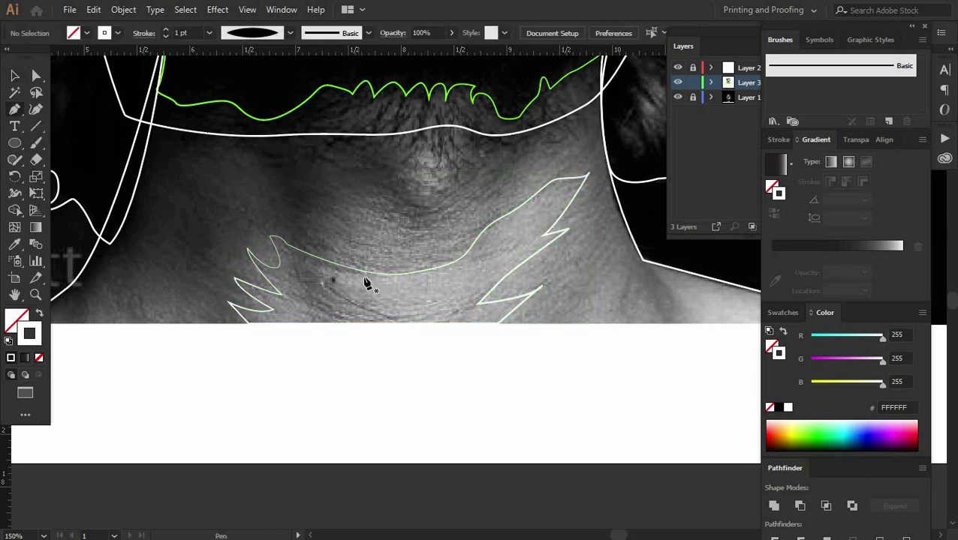
pyautogui.moveTo(315, 268); pyautogui.dragTo(376, 295)
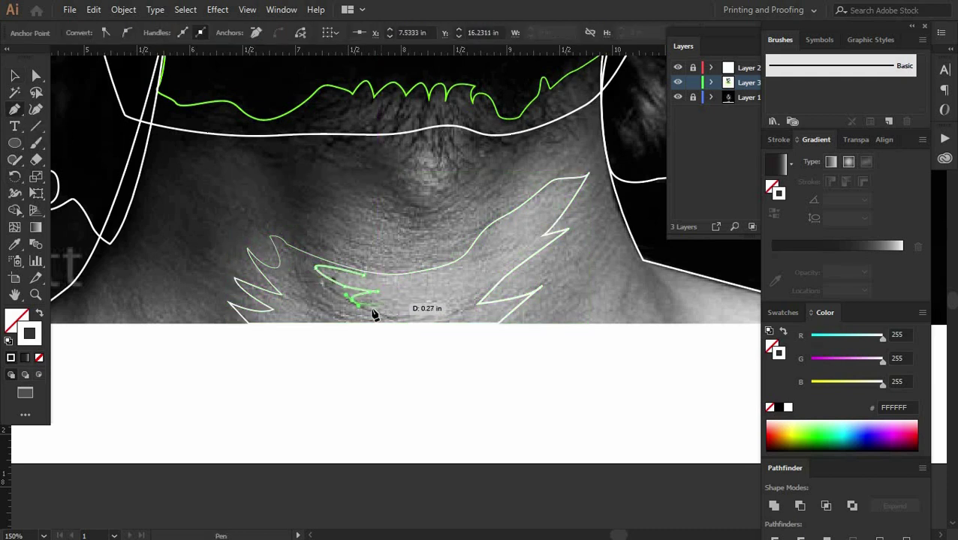
pyautogui.moveTo(309, 304); pyautogui.dragTo(298, 289)
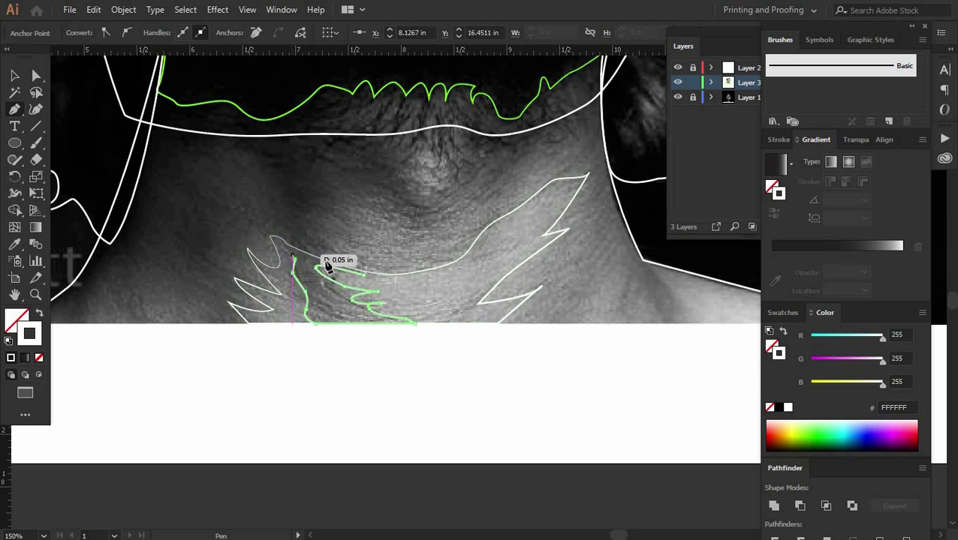
pyautogui.click(15, 244)
pyautogui.click(406, 273)
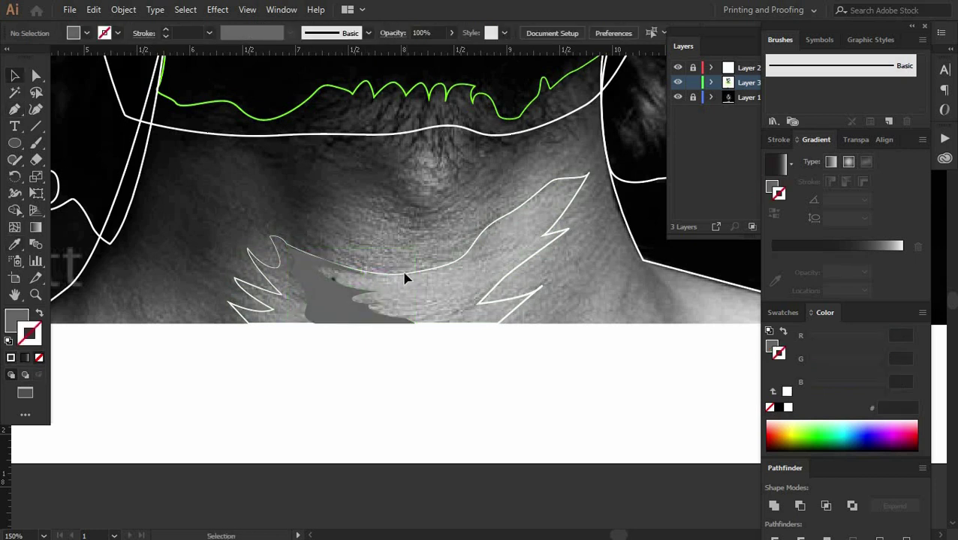
pyautogui.click(330, 300)
pyautogui.scroll(3, 139, 210)
pyautogui.hotkey('ctrl', 'shift', 'a')
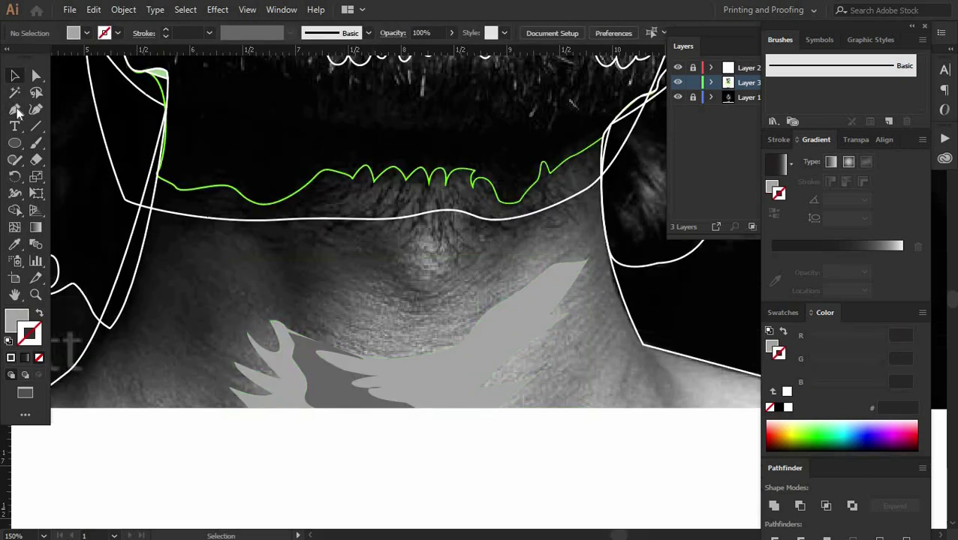
# Step: Extend the neck outline around the right shoulder and fill it dark grey 6B6B6B
pyautogui.press('p')
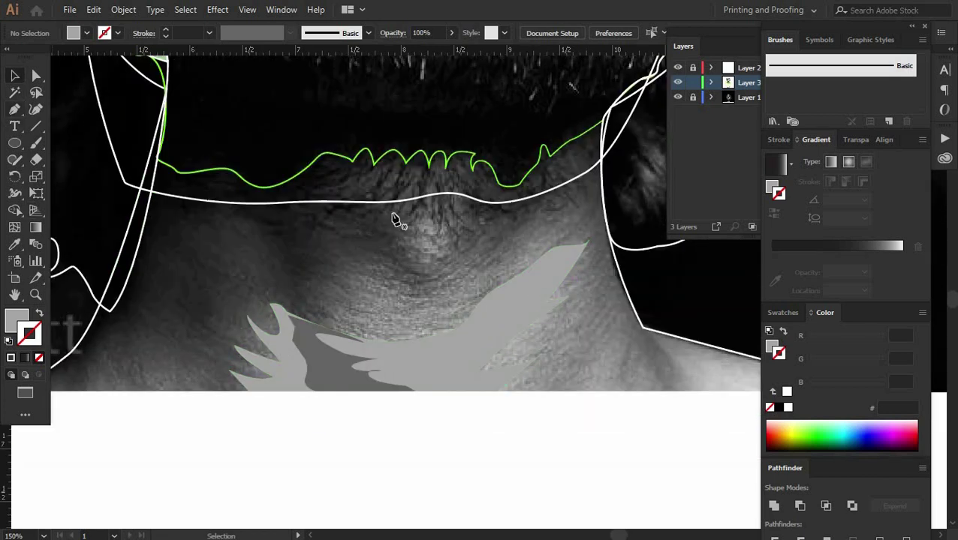
pyautogui.press('p')
pyautogui.click(644, 328)
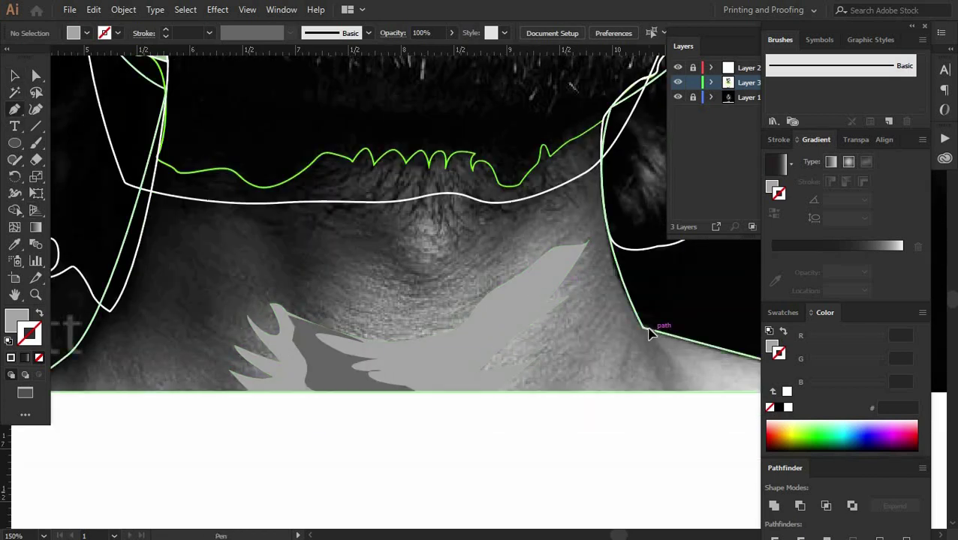
pyautogui.moveTo(668, 391); pyautogui.dragTo(689, 379)
pyautogui.moveTo(627, 341); pyautogui.dragTo(631, 331)
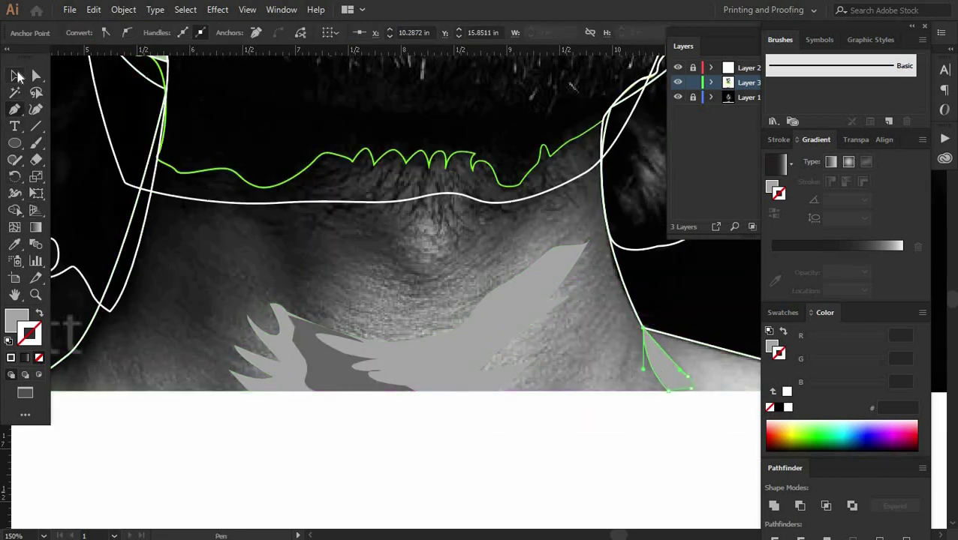
pyautogui.click(10, 358)
pyautogui.click(150, 315)
pyautogui.scroll(-2, 150, 315)
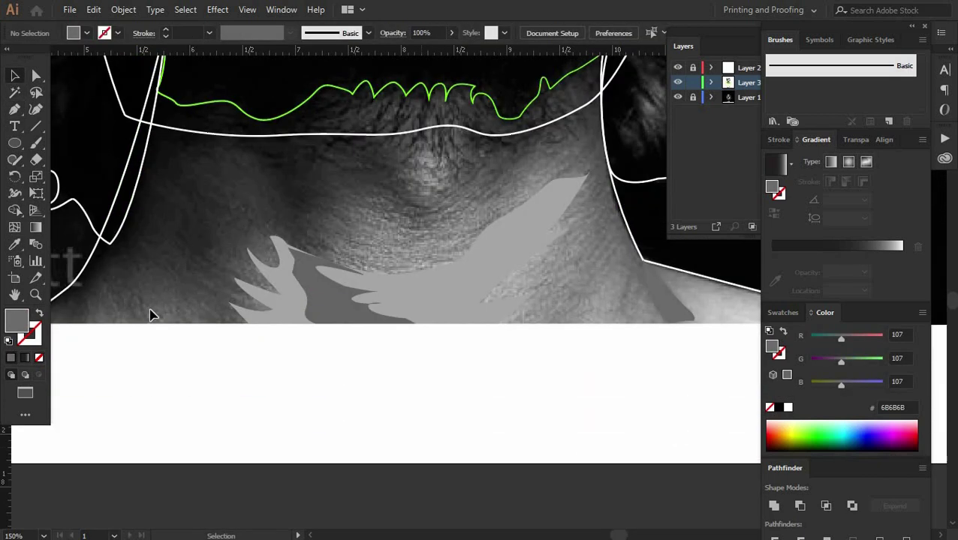
pyautogui.scroll(2, 461, 395)
pyautogui.scroll(4, 560, 417)
pyautogui.scroll(2, 523, 384)
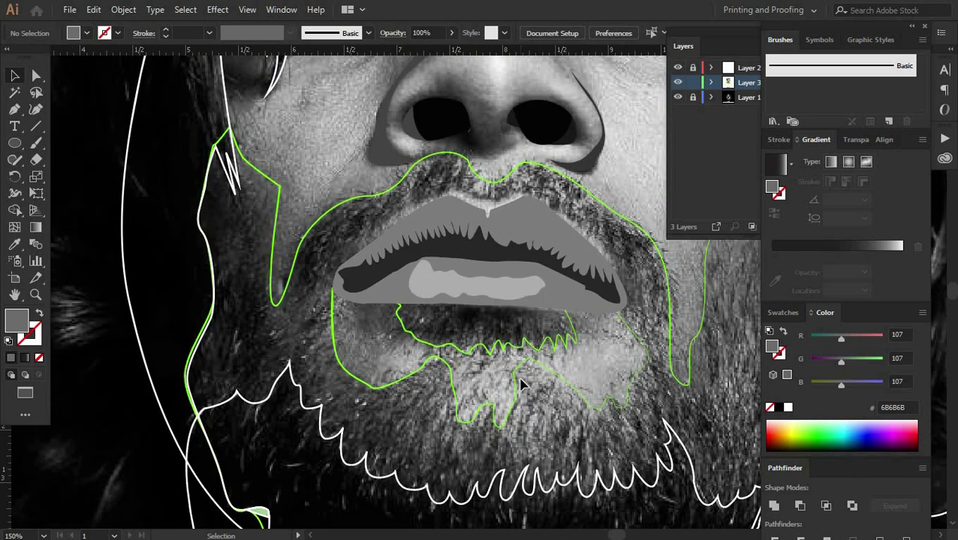
pyautogui.scroll(-2, 523, 384)
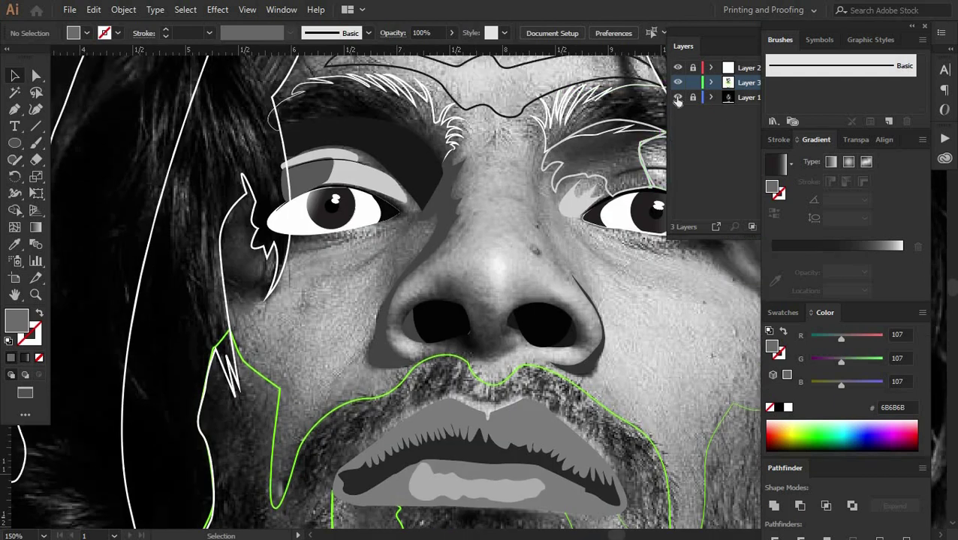
pyautogui.scroll(-2, 488, 352)
pyautogui.click(677, 97)
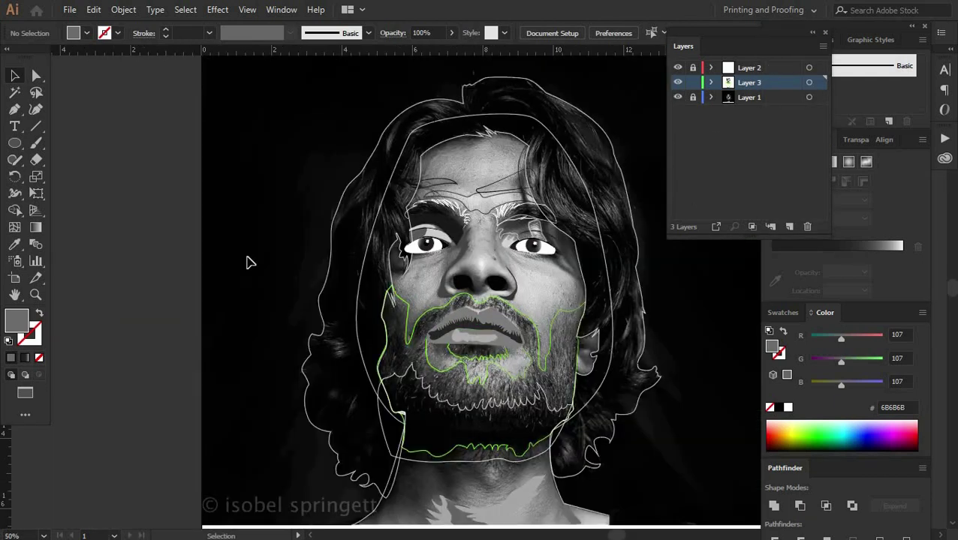
pyautogui.scroll(2, 514, 246)
pyautogui.scroll(2, 620, 225)
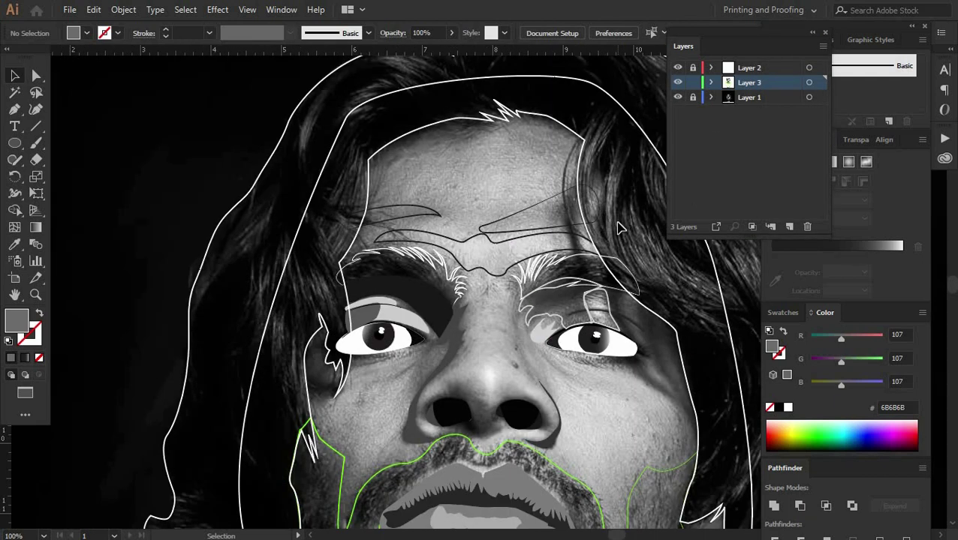
pyautogui.scroll(3, 348, 171)
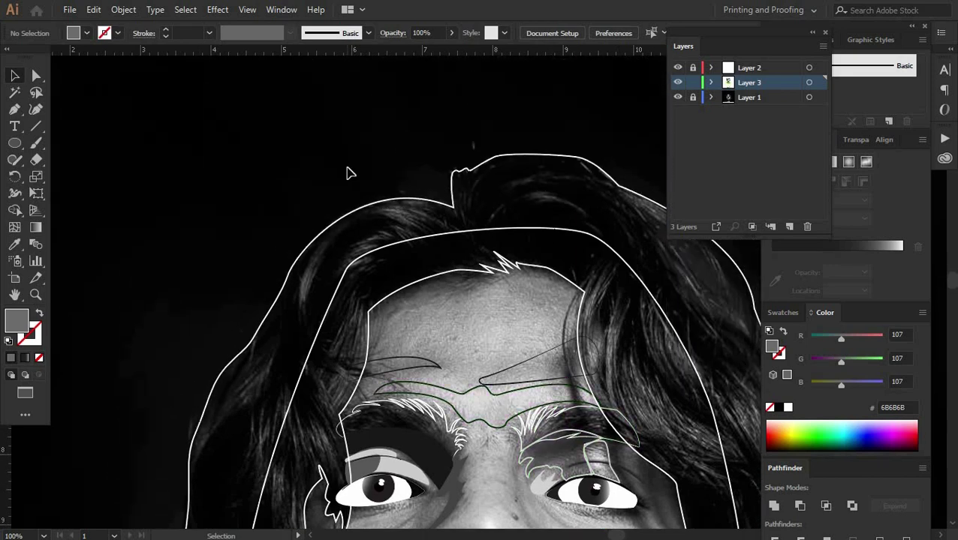
pyautogui.scroll(-1, 465, 267)
pyautogui.scroll(-3, 432, 323)
pyautogui.scroll(-3, 434, 323)
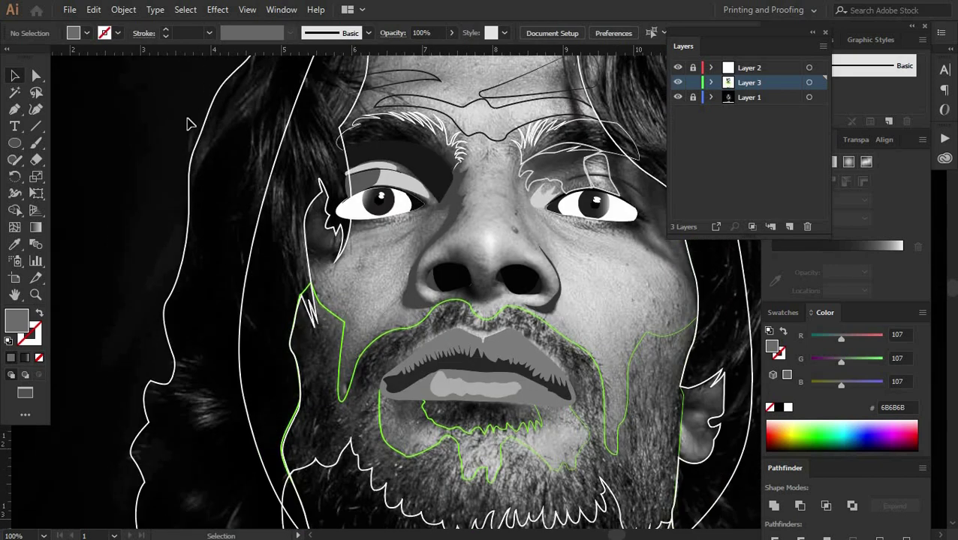
pyautogui.scroll(2, 633, 375)
pyautogui.scroll(-1, 629, 368)
pyautogui.hotkey('ctrl', '+')
pyautogui.hotkey('ctrl', '+')
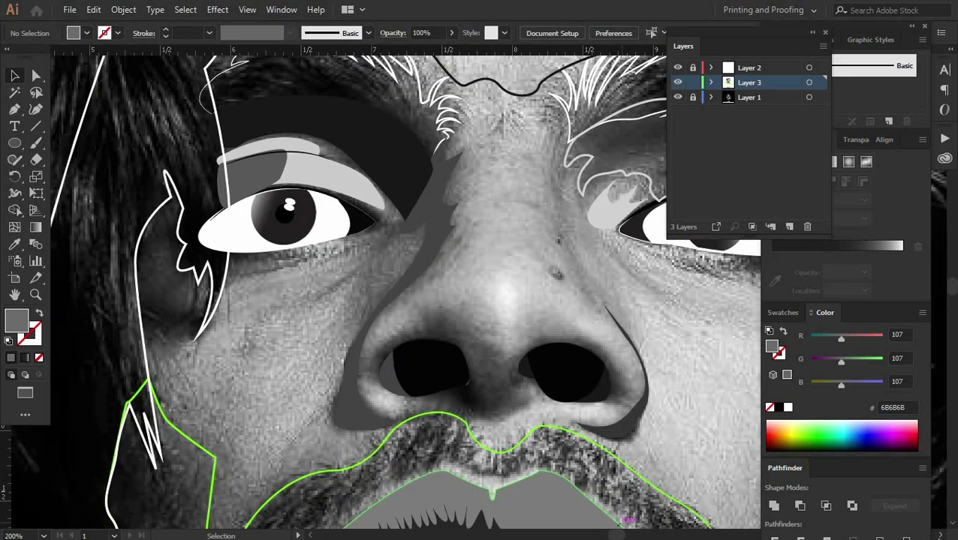
pyautogui.hscroll(5, 325, 220)
pyautogui.scroll(5, 530, 267)
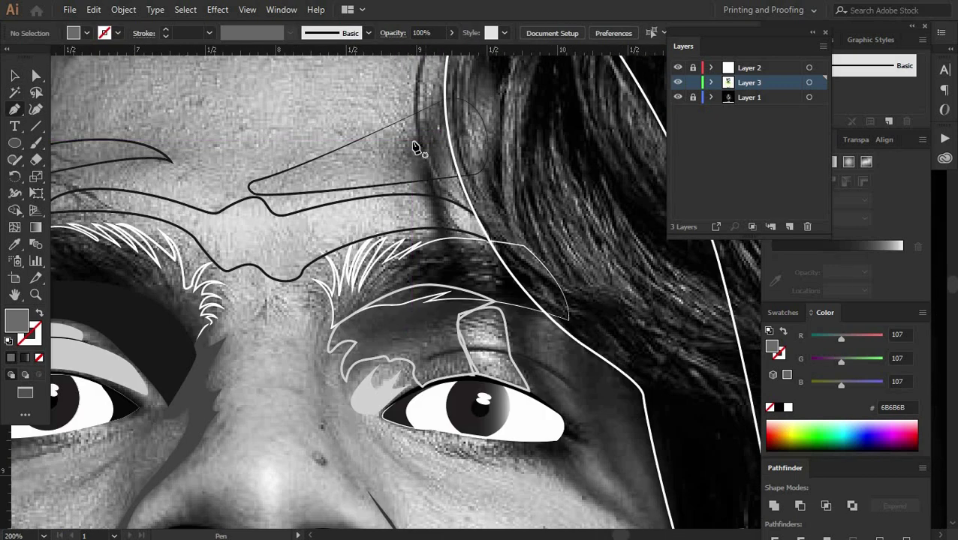
# Step: Trace an unfilled path down past the right eye along the cheek, discarding a stray path
pyautogui.moveTo(460, 274)
pyautogui.mouseDown()
pyautogui.moveTo(488, 292)
pyautogui.moveTo(511, 338)
pyautogui.mouseUp()
pyautogui.moveTo(541, 405)
pyautogui.mouseDown()
pyautogui.moveTo(566, 443)
pyautogui.moveTo(570, 484)
pyautogui.mouseUp()
pyautogui.scroll(-3, 629, 439)
pyautogui.moveTo(642, 451); pyautogui.dragTo(559, 336)
pyautogui.press('/')
pyautogui.moveTo(526, 259); pyautogui.dragTo(526, 242)
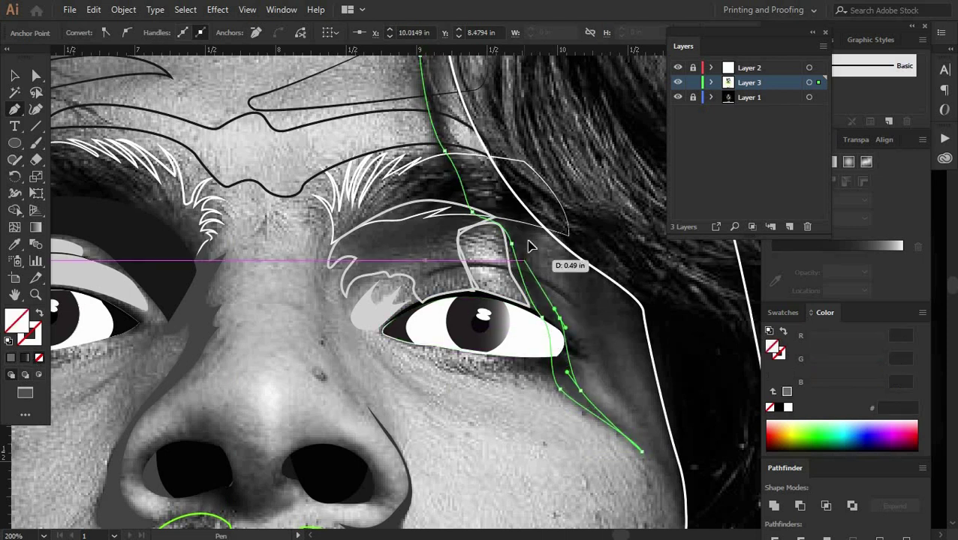
pyautogui.moveTo(487, 193); pyautogui.dragTo(477, 195)
pyautogui.hotkey('ctrl', 'z')
# Step: Give the cheek strand shape a gray 6B6B6B fill at 61% opacity
pyautogui.press('v')
pyautogui.scroll(3, 298, 315)
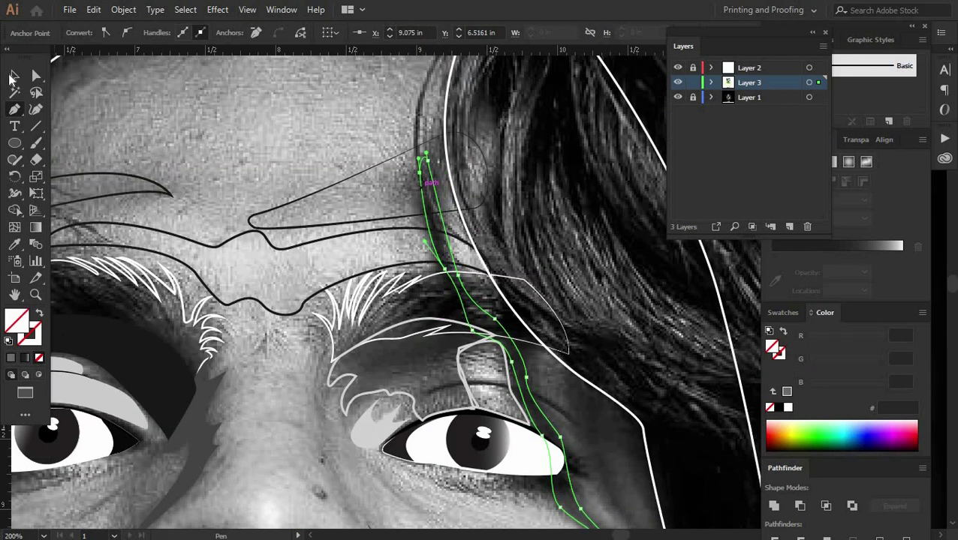
pyautogui.scroll(-3, 298, 315)
pyautogui.hotkey('ctrl', 'z')
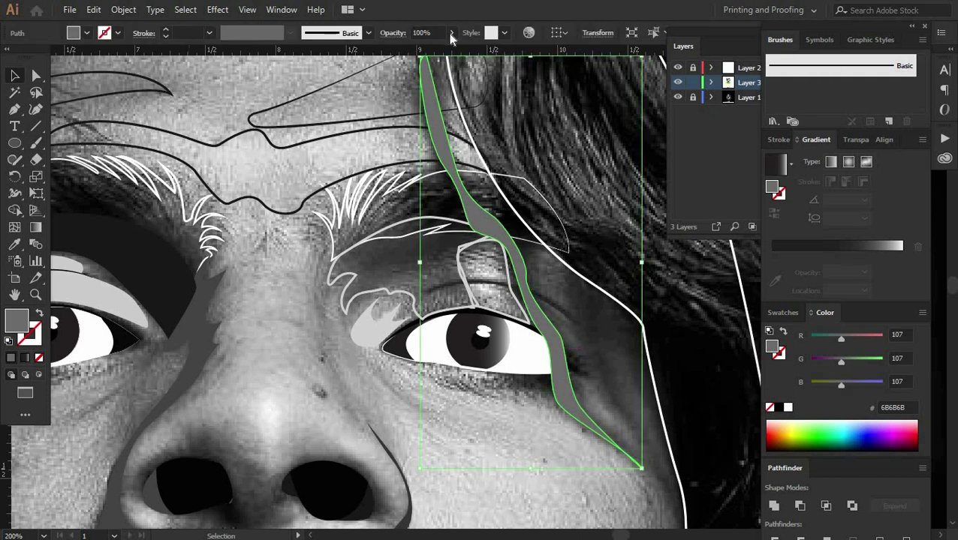
pyautogui.click(430, 33)
pyautogui.write('61')
pyautogui.press('Return')
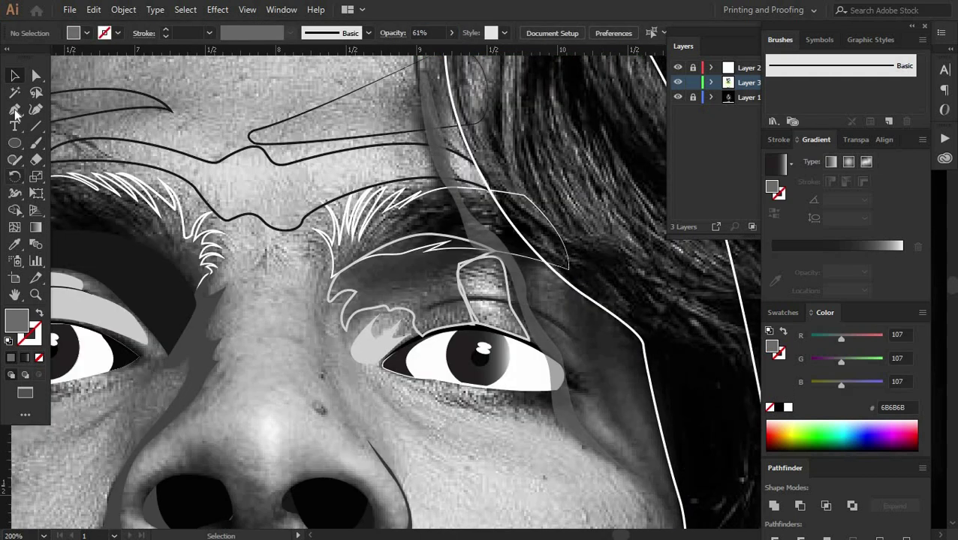
# Step: Draw and close a new unfilled outline from beside the eye down the cheek
pyautogui.scroll(-2, 724, 412)
pyautogui.click(568, 218)
pyautogui.moveTo(584, 304); pyautogui.dragTo(593, 317)
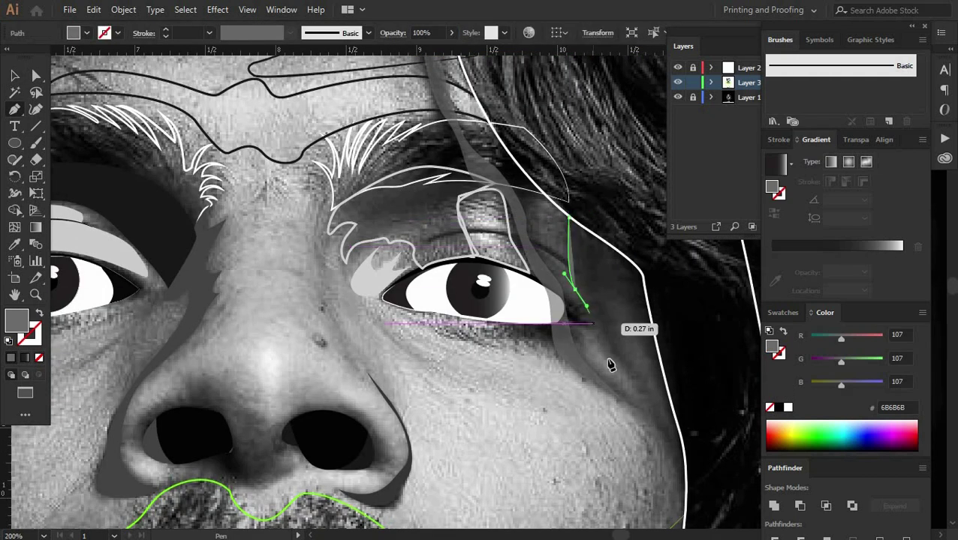
pyautogui.moveTo(607, 359); pyautogui.dragTo(618, 367)
pyautogui.moveTo(684, 476); pyautogui.dragTo(694, 489)
pyautogui.press('/')
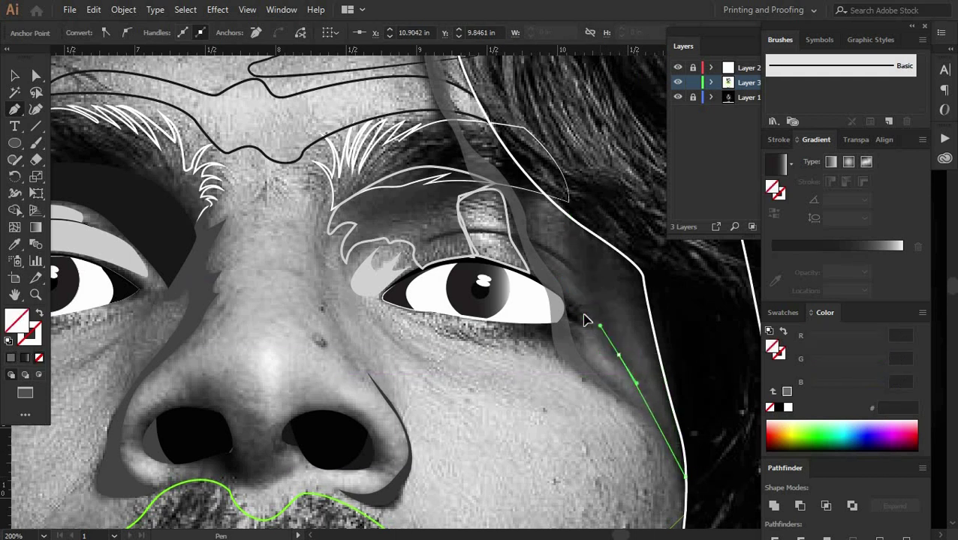
pyautogui.moveTo(606, 300); pyautogui.dragTo(645, 373)
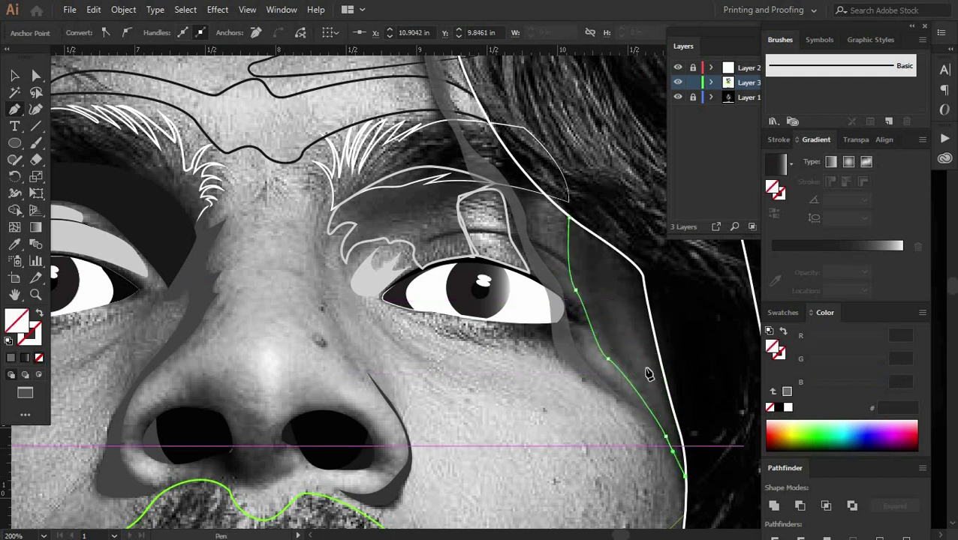
pyautogui.moveTo(601, 237); pyautogui.dragTo(593, 250)
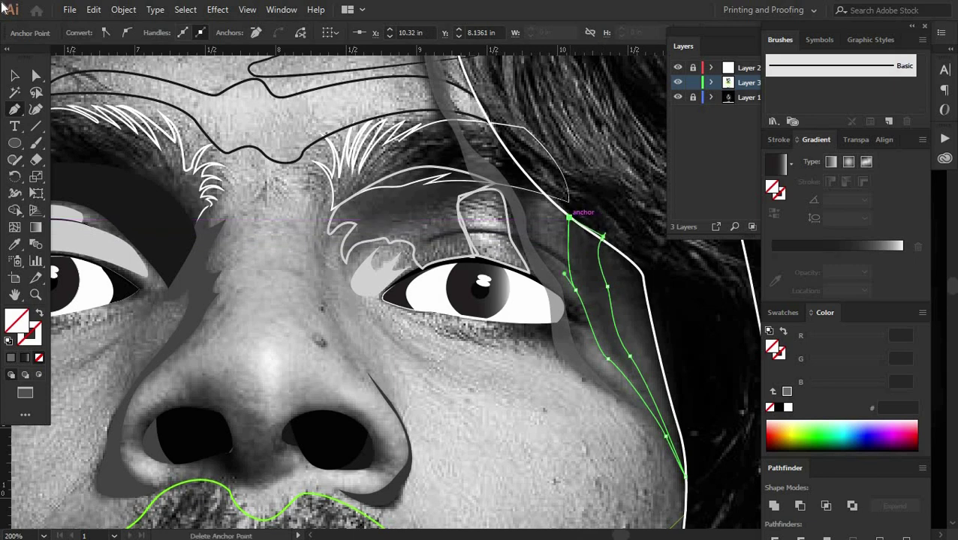
pyautogui.click(569, 216)
# Step: Toggle the photo layer's visibility and bring the nose into view
pyautogui.press('v')
pyautogui.scroll(5, 500, 391)
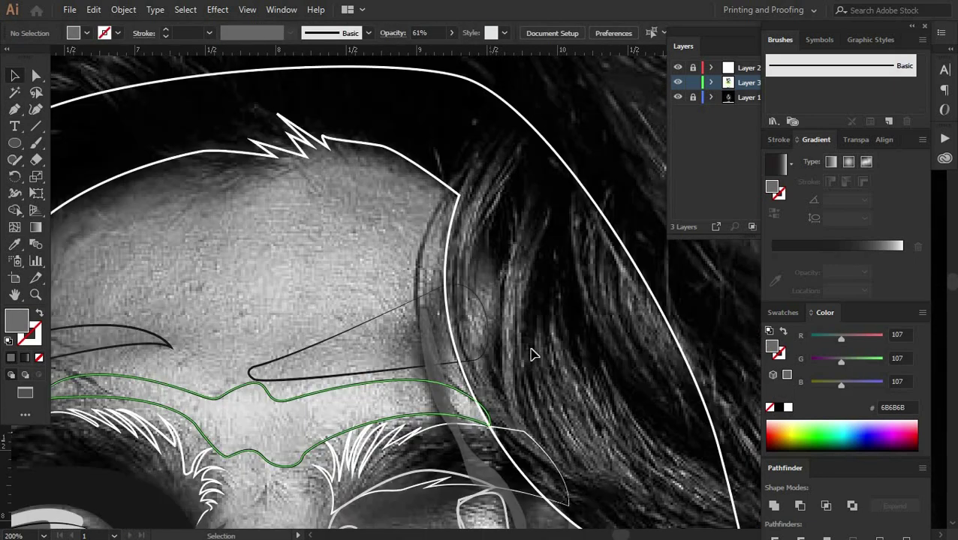
pyautogui.scroll(-5, 531, 355)
pyautogui.scroll(-4, 542, 390)
pyautogui.click(677, 96)
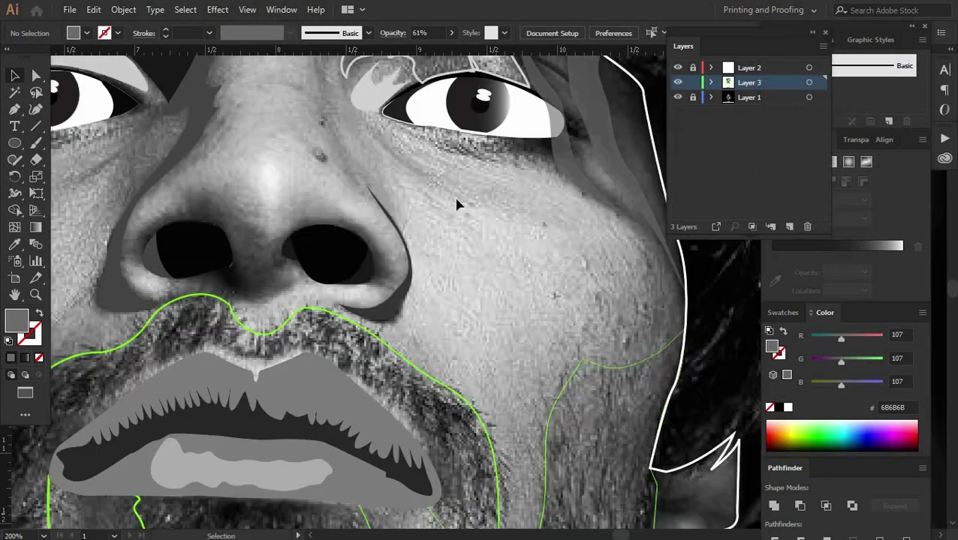
pyautogui.scroll(2, 457, 204)
pyautogui.keyDown('alt'); pyautogui.scroll(1, 487, 381); pyautogui.keyUp('alt')
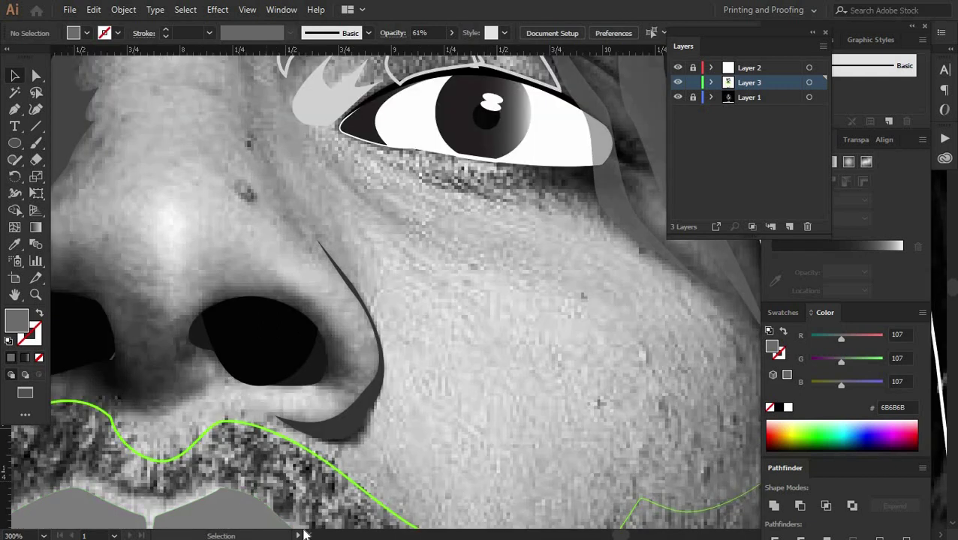
pyautogui.hscroll(-1, 304, 451)
pyautogui.hscroll(-3, 300, 328)
# Step: Draw a closed shadow shape between the nostrils and fill it with sampled dark gray #1F1F1F
pyautogui.press('p')
pyautogui.scroll(-1, 300, 327)
pyautogui.click(234, 325)
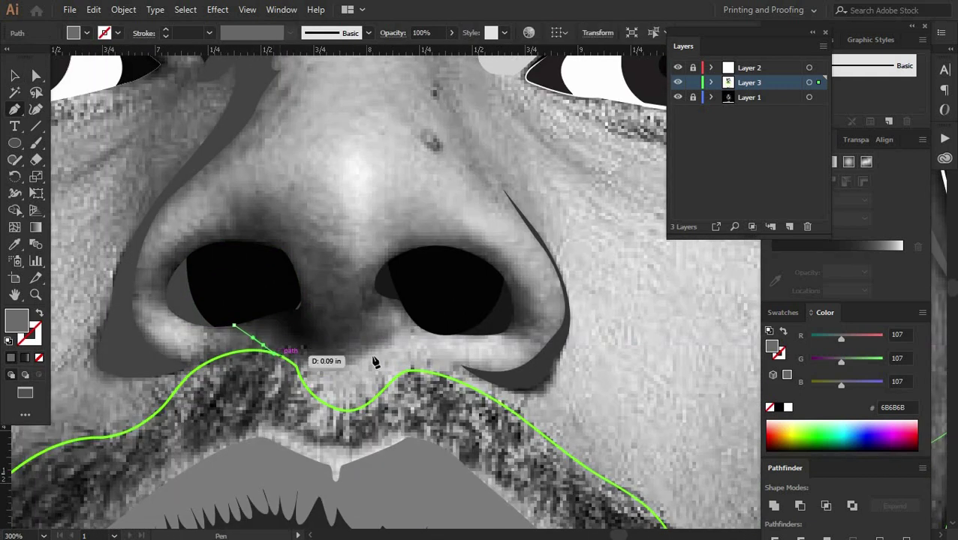
pyautogui.click(283, 345)
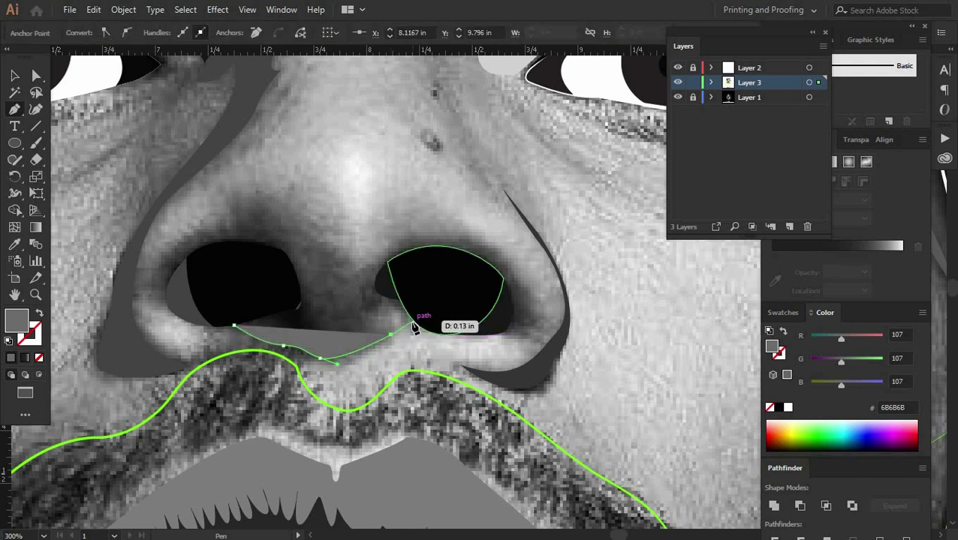
pyautogui.moveTo(387, 314); pyautogui.dragTo(413, 323)
pyautogui.click(392, 299)
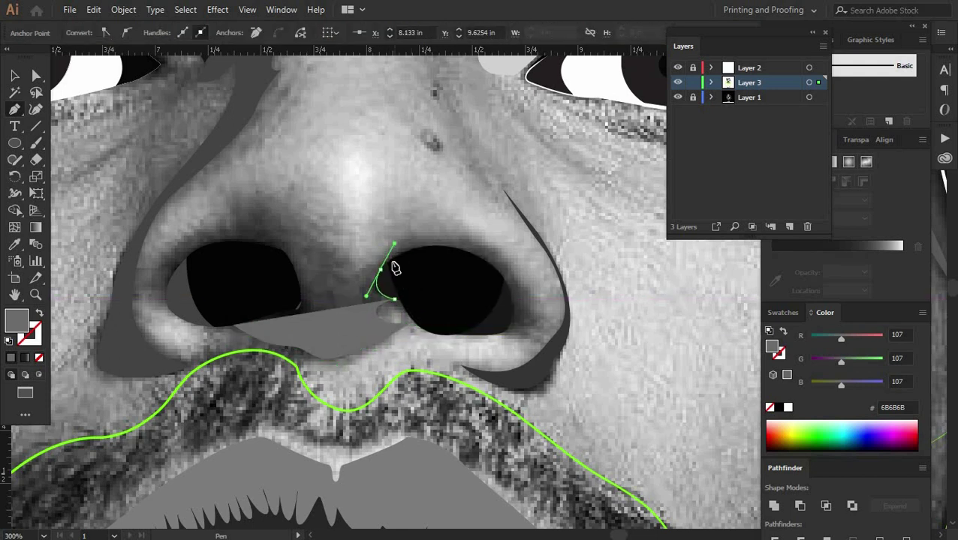
pyautogui.press('/')
pyautogui.moveTo(391, 261); pyautogui.dragTo(357, 278)
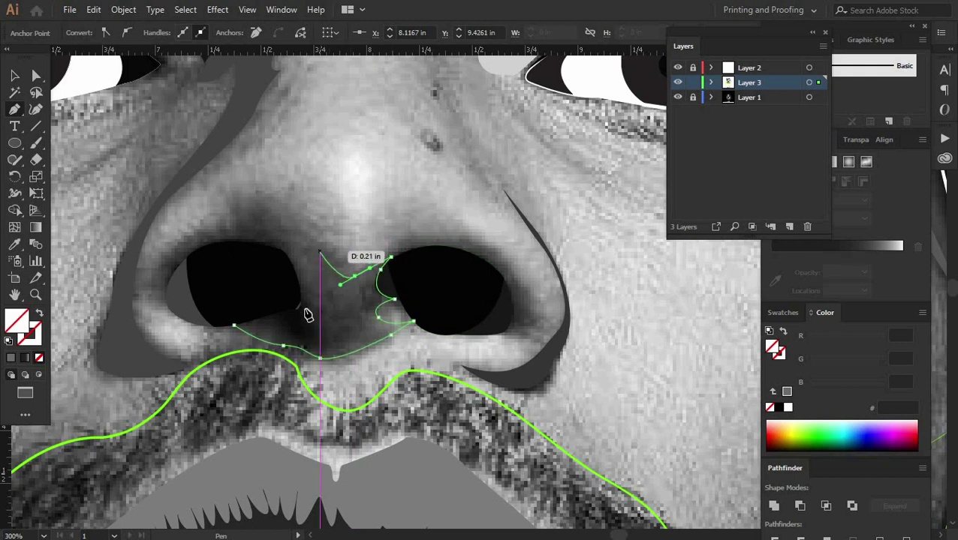
pyautogui.click(236, 328)
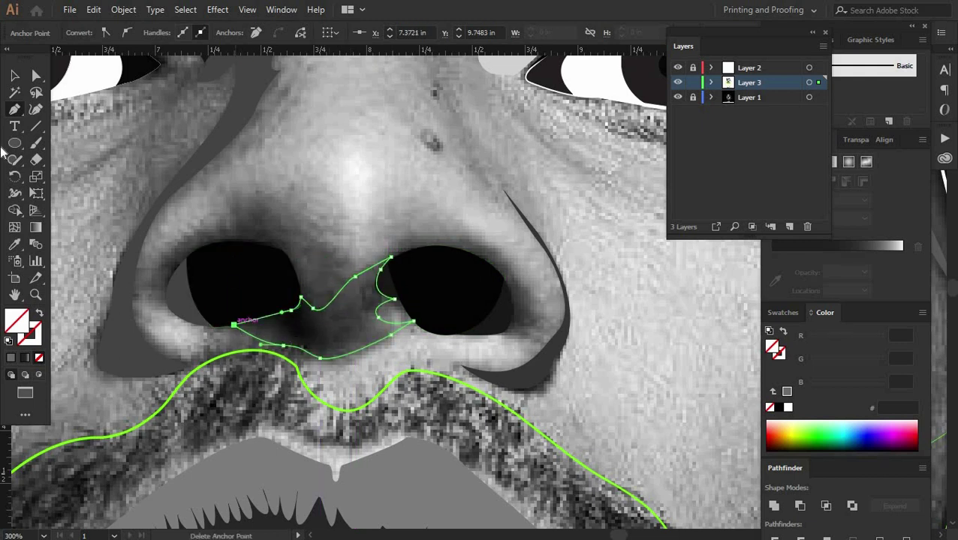
pyautogui.press('i')
pyautogui.click(161, 324)
pyautogui.hotkey('ctrl', 'shift', 'a')
# Step: Trace a closed highlight outline over the nose bridge with the Pen tool
pyautogui.scroll(2, 658, 346)
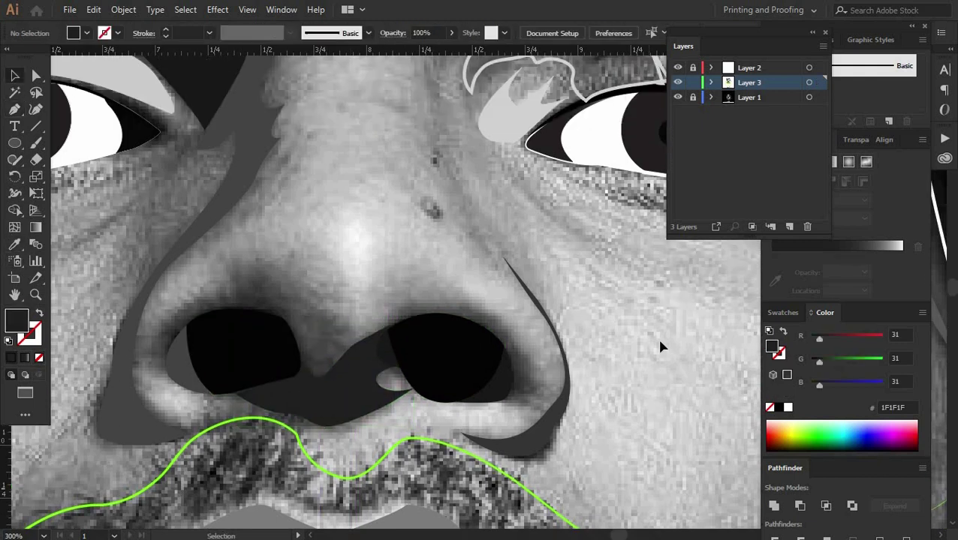
pyautogui.press('p')
pyautogui.scroll(5, 658, 346)
pyautogui.scroll(-1, 275, 292)
pyautogui.click(256, 316)
pyautogui.click(323, 301)
pyautogui.moveTo(354, 368); pyautogui.dragTo(357, 381)
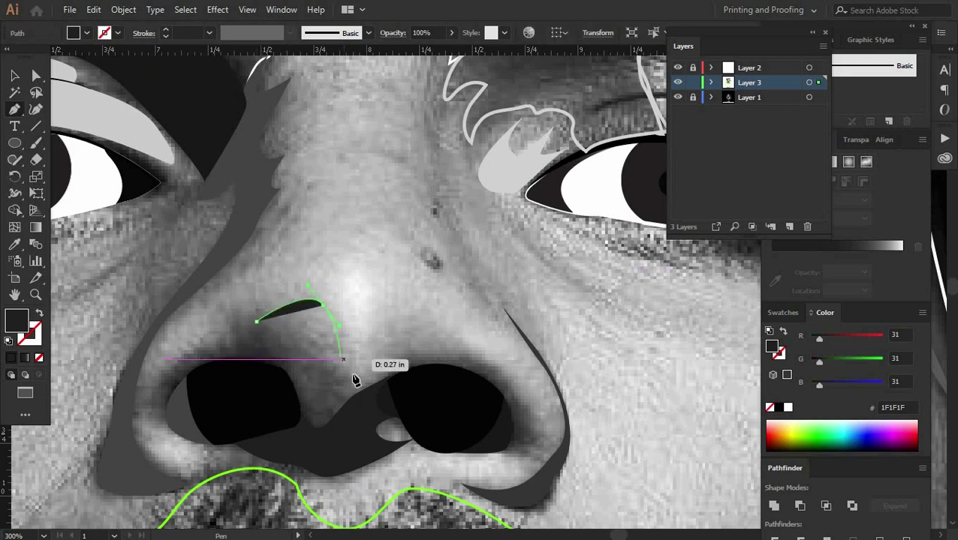
pyautogui.click(370, 305)
pyautogui.scroll(4, 406, 295)
pyautogui.moveTo(398, 406); pyautogui.dragTo(386, 355)
pyautogui.click(374, 332)
pyautogui.click(328, 342)
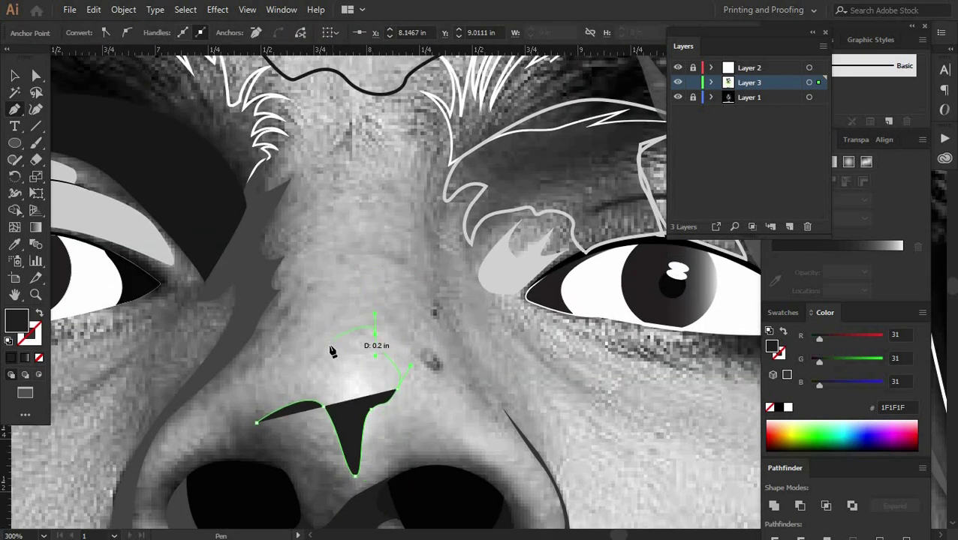
pyautogui.moveTo(257, 423); pyautogui.dragTo(260, 423)
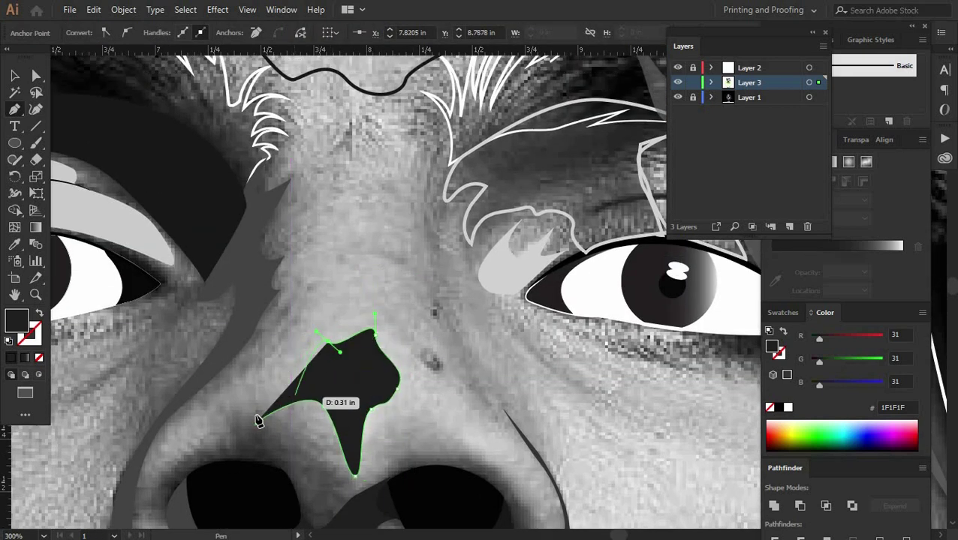
# Step: Fill the nose highlight near-white #F1F1F1 and zoom out to the whole face
pyautogui.click(14, 244)
pyautogui.click(398, 426)
pyautogui.hotkey('ctrl', 'shift', 'a')
pyautogui.hotkey('ctrl', '-')
pyautogui.hotkey('ctrl', '-')
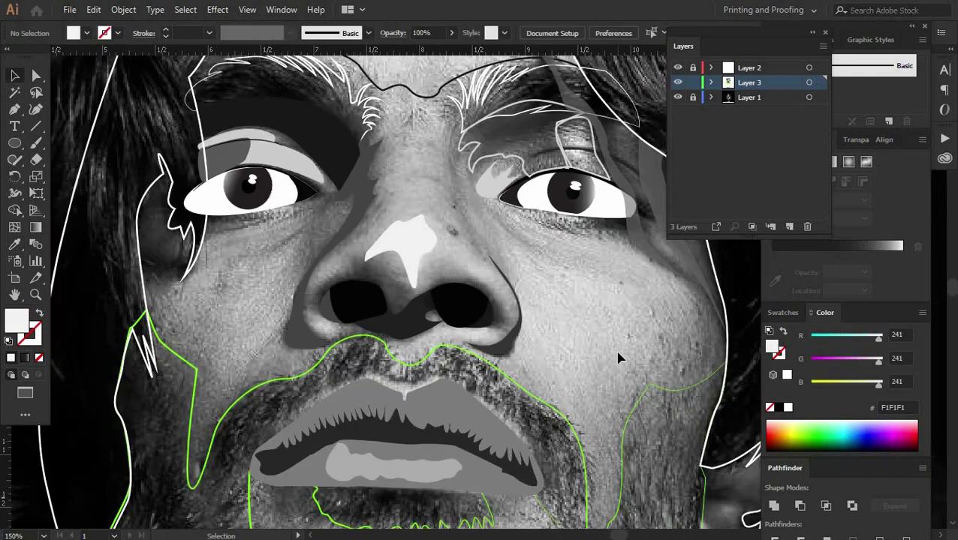
# Step: Fill the forehead band light gray #CECECE and the wrinkle shape above it mid gray #A7A7A7
pyautogui.scroll(-5, 620, 358)
pyautogui.scroll(-2, 560, 363)
pyautogui.scroll(6, 534, 282)
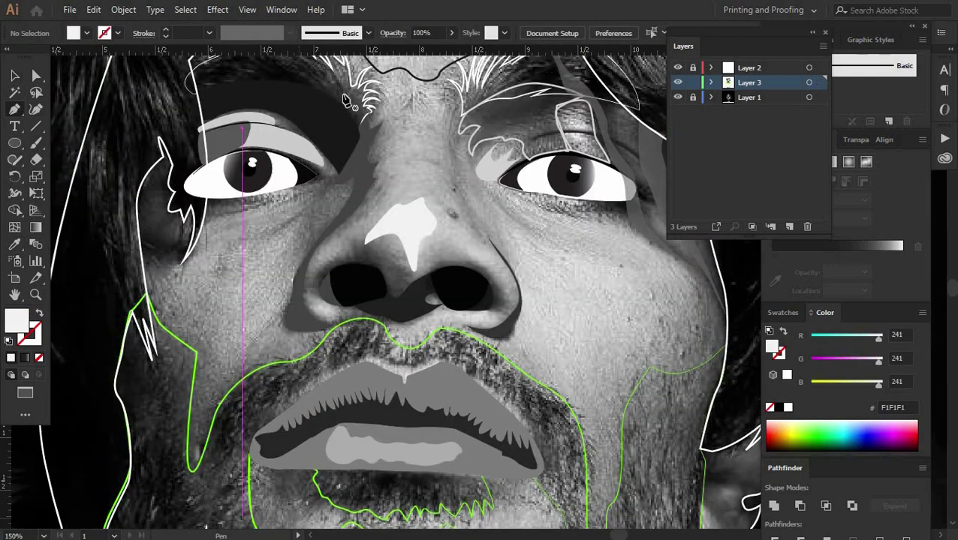
pyautogui.scroll(-1, 509, 235)
pyautogui.scroll(3, 566, 270)
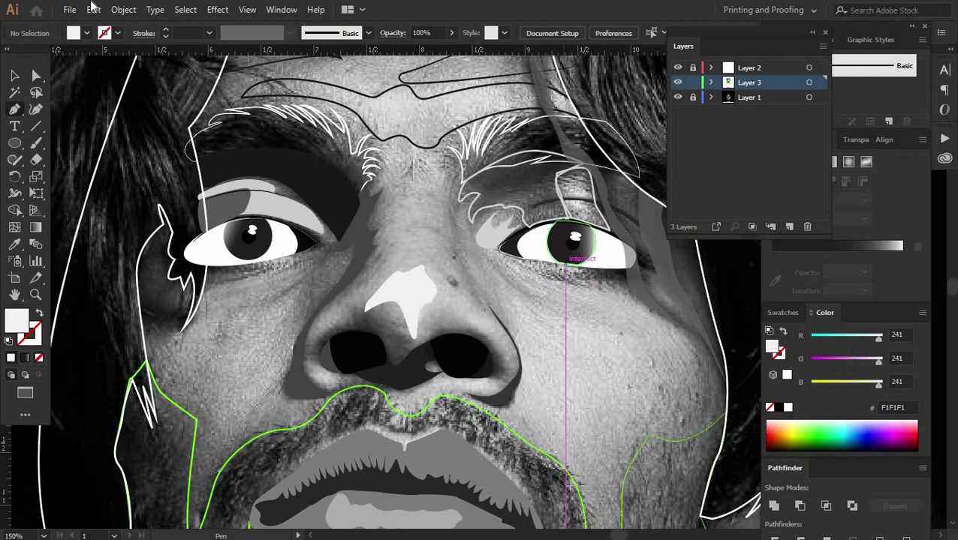
pyautogui.click(437, 143)
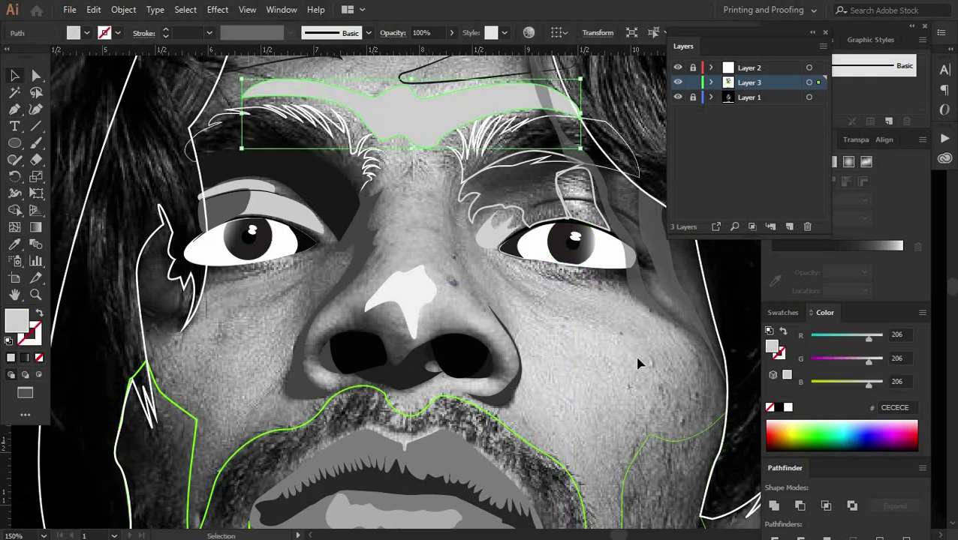
pyautogui.scroll(3, 637, 364)
pyautogui.keyDown('ctrl'); pyautogui.click(481, 177); pyautogui.keyUp('ctrl')
pyautogui.click(451, 211)
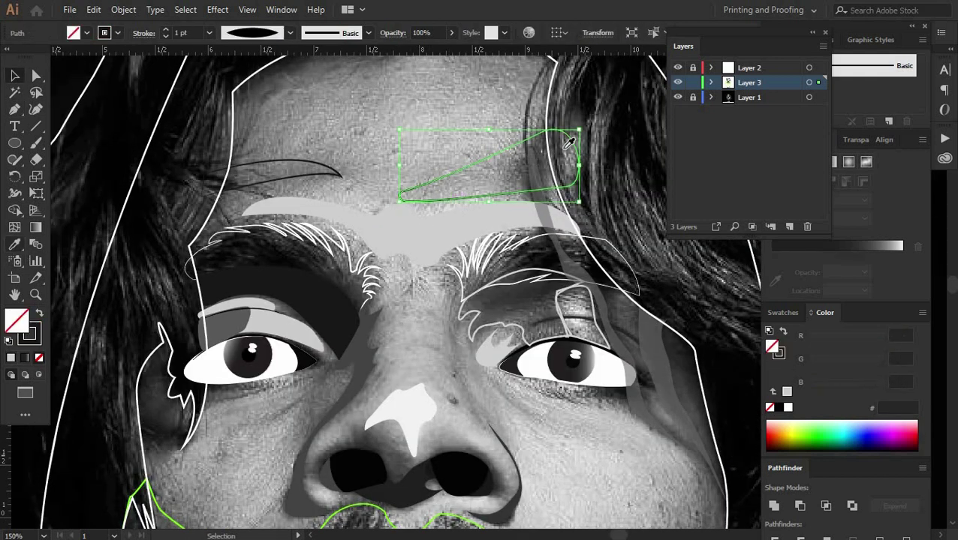
pyautogui.click(263, 184)
pyautogui.click(416, 96)
pyautogui.scroll(3, 421, 212)
pyautogui.scroll(-9, 428, 212)
pyautogui.scroll(-1, 553, 217)
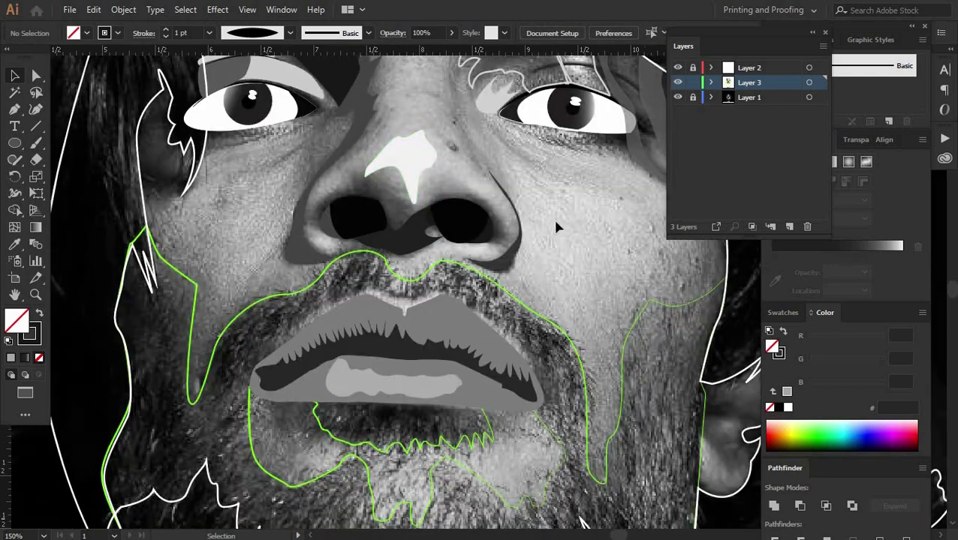
pyautogui.scroll(-3, 421, 375)
pyautogui.scroll(-2, 252, 325)
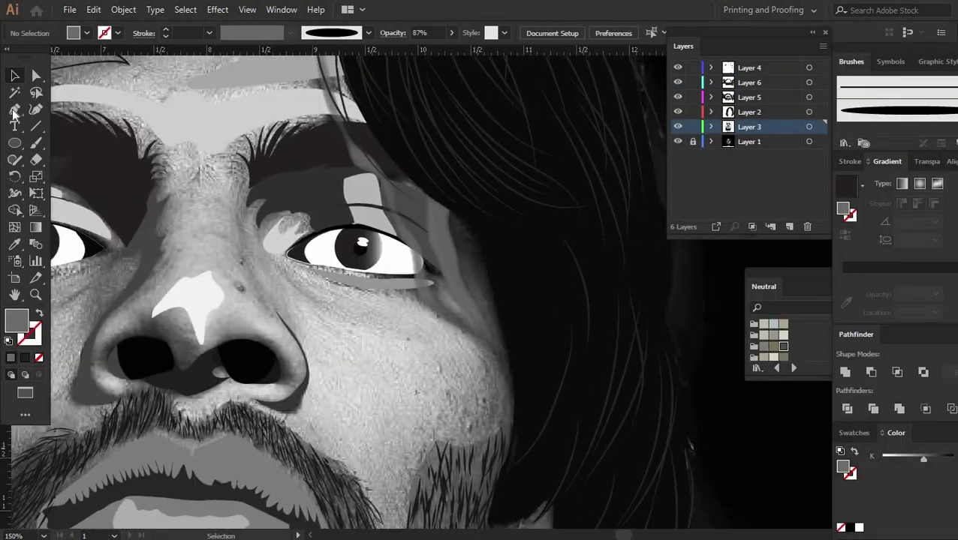
# Step: Draw a cheek outline below the eye and set its fill through the colour picker
pyautogui.click(14, 109)
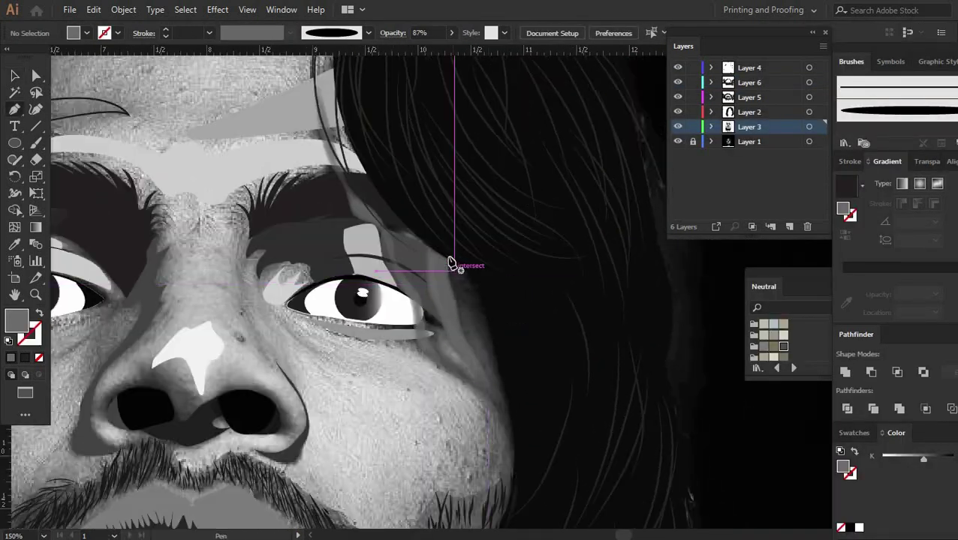
pyautogui.click(449, 206)
pyautogui.moveTo(489, 330); pyautogui.dragTo(532, 373)
pyautogui.scroll(-2, 496, 392)
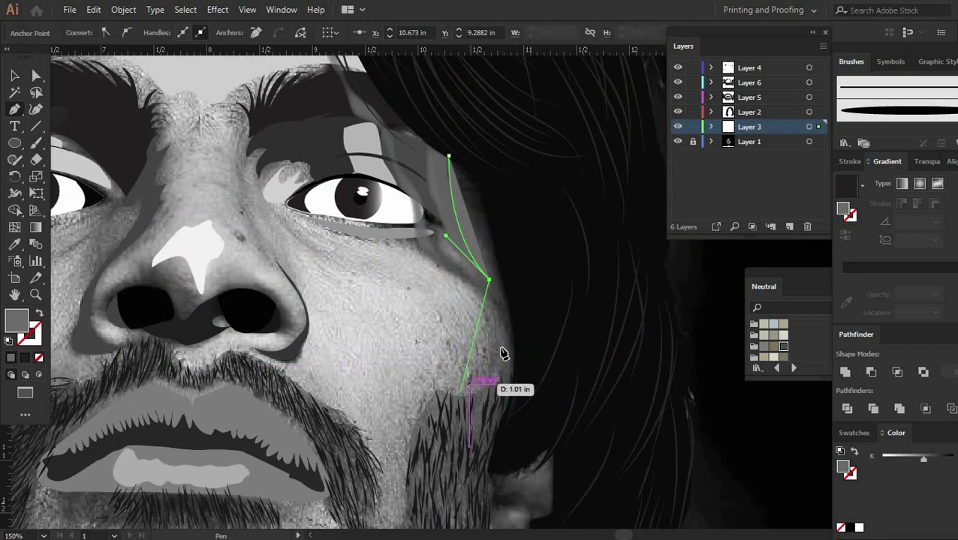
pyautogui.click(514, 364)
pyautogui.scroll(3, 517, 368)
pyautogui.click(17, 75)
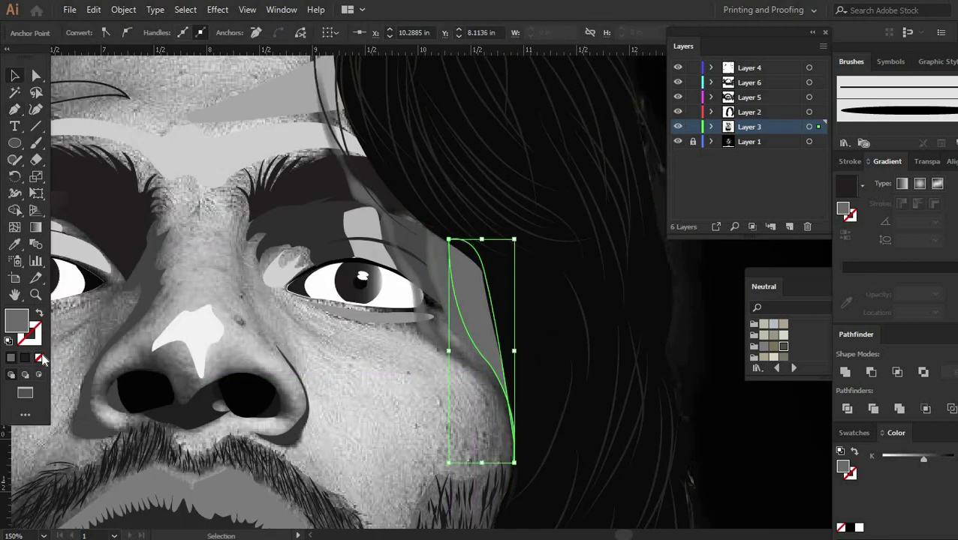
pyautogui.scroll(-2, 481, 259)
pyautogui.scroll(1, 480, 259)
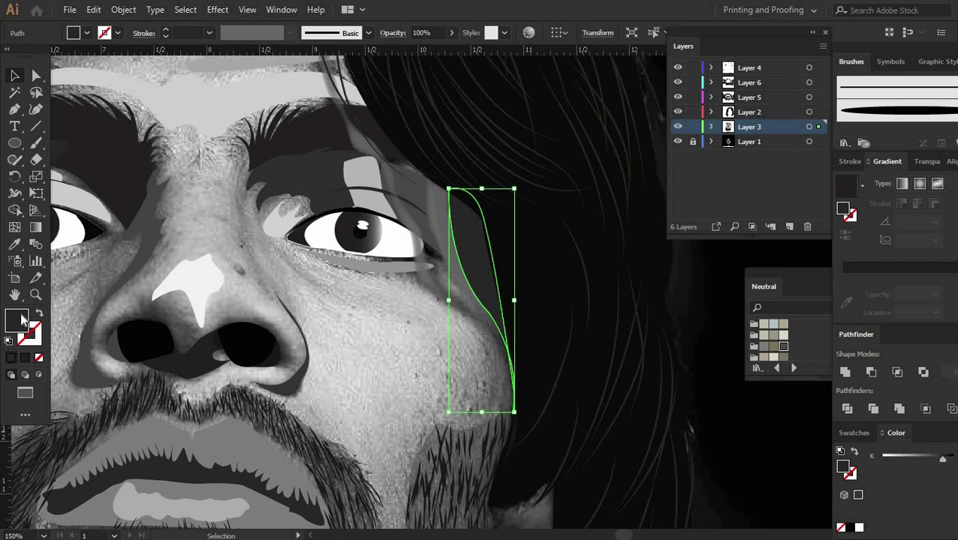
pyautogui.doubleClick(17, 319)
pyautogui.click(875, 225)
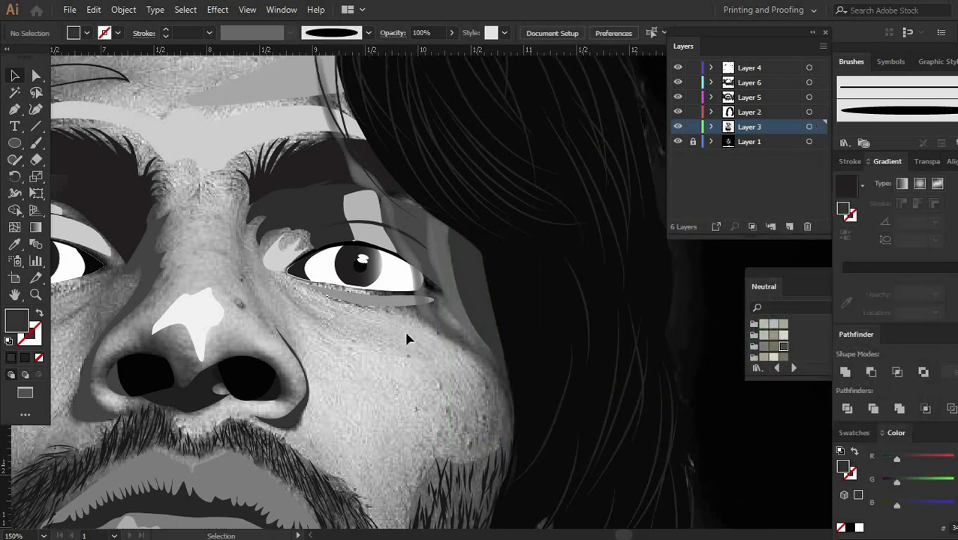
# Step: Trace a forehead shape and fill it with light grey sampled from the artwork
pyautogui.press('p')
pyautogui.scroll(1, 437, 263)
pyautogui.scroll(5, 437, 263)
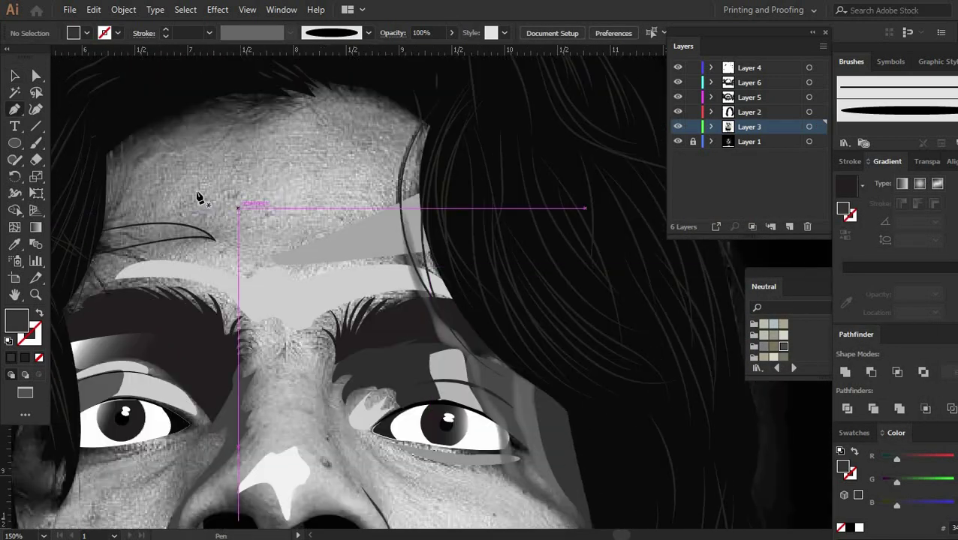
pyautogui.click(171, 198)
pyautogui.click(253, 234)
pyautogui.click(350, 207)
pyautogui.click(415, 186)
pyautogui.click(387, 126)
pyautogui.moveTo(171, 197); pyautogui.dragTo(199, 203)
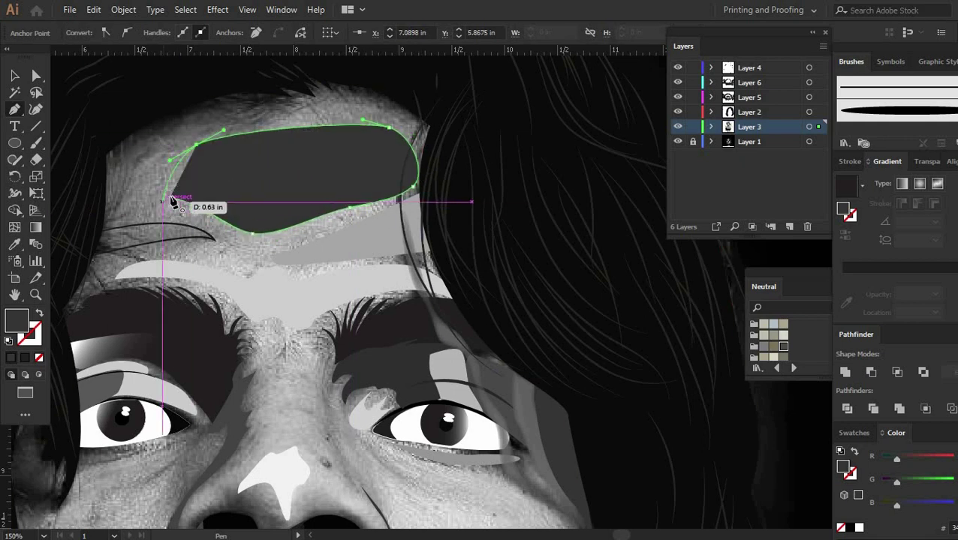
pyautogui.press('v')
pyautogui.press('/')
pyautogui.click(15, 244)
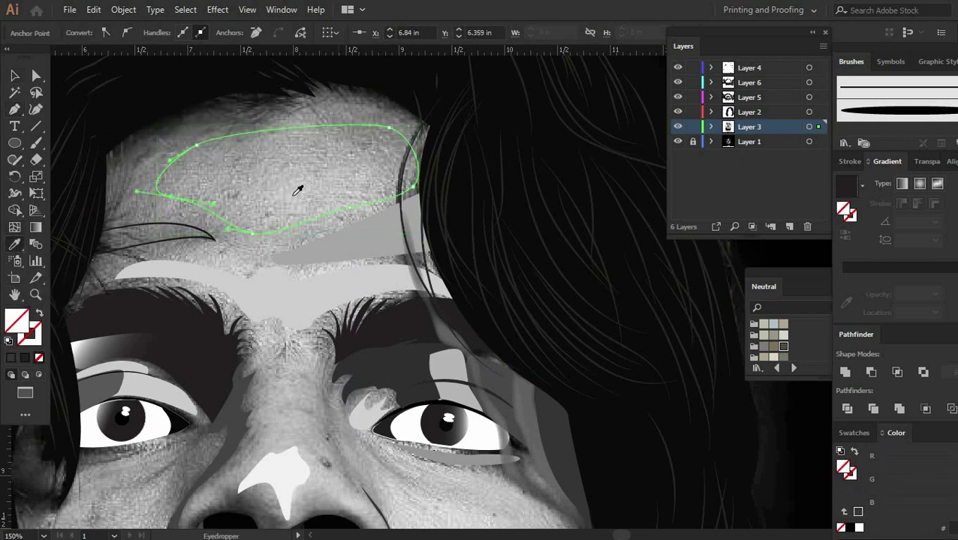
pyautogui.click(300, 189)
# Step: Trace a cheek shape from the inner eye corner to the jaw and fill it lighter grey
pyautogui.scroll(-4, 394, 423)
pyautogui.scroll(-5, 559, 325)
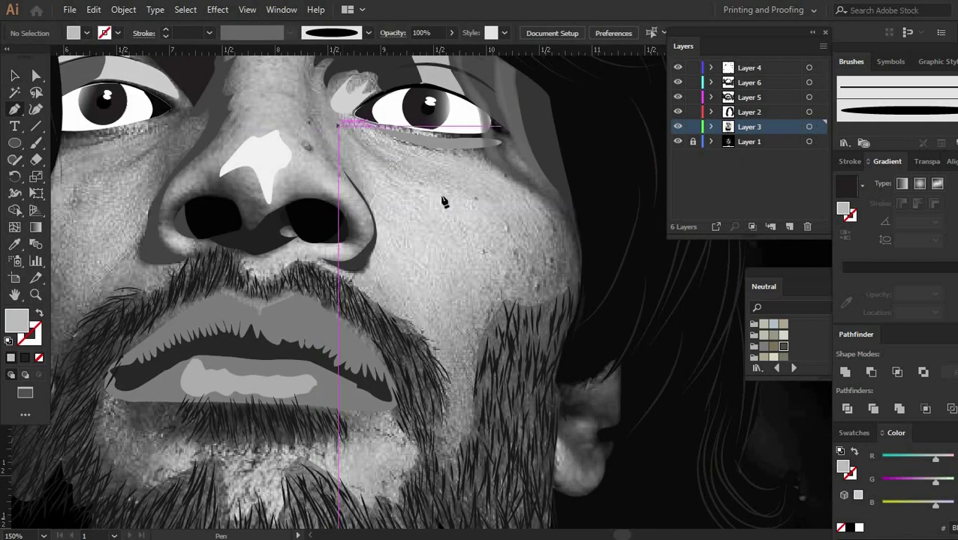
pyautogui.click(344, 128)
pyautogui.click(547, 219)
pyautogui.click(420, 307)
pyautogui.click(367, 271)
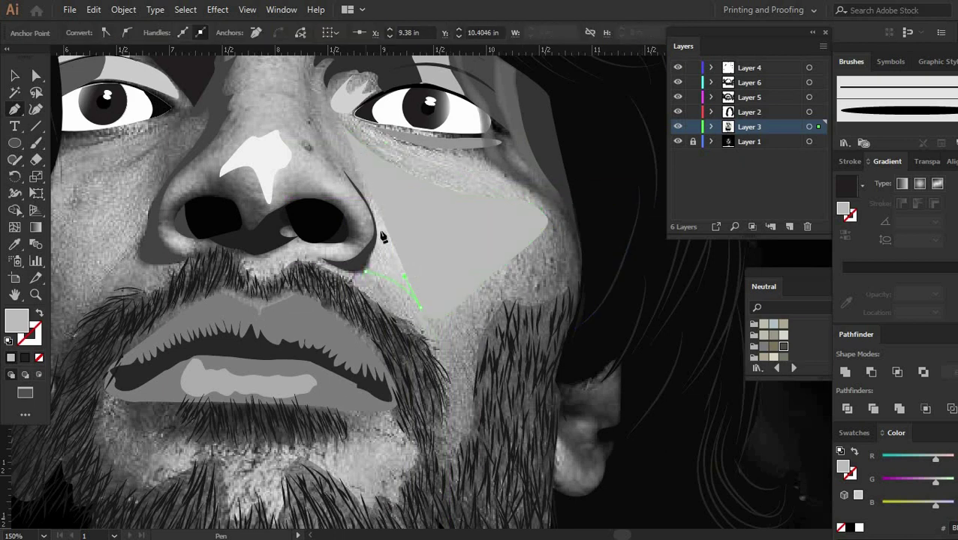
pyautogui.click(344, 128)
pyautogui.click(15, 244)
pyautogui.scroll(3, 232, 239)
pyautogui.click(228, 245)
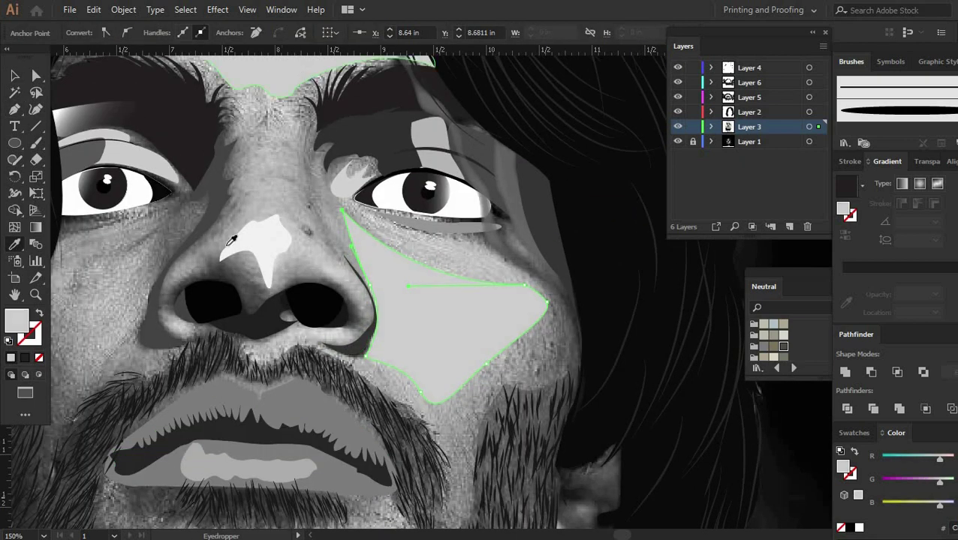
pyautogui.press('v')
pyautogui.scroll(-5, 149, 220)
pyautogui.scroll(-4, 150, 220)
# Step: Set the beard group's opacity to 100% and make Layer 5 the active layer
pyautogui.click(135, 315)
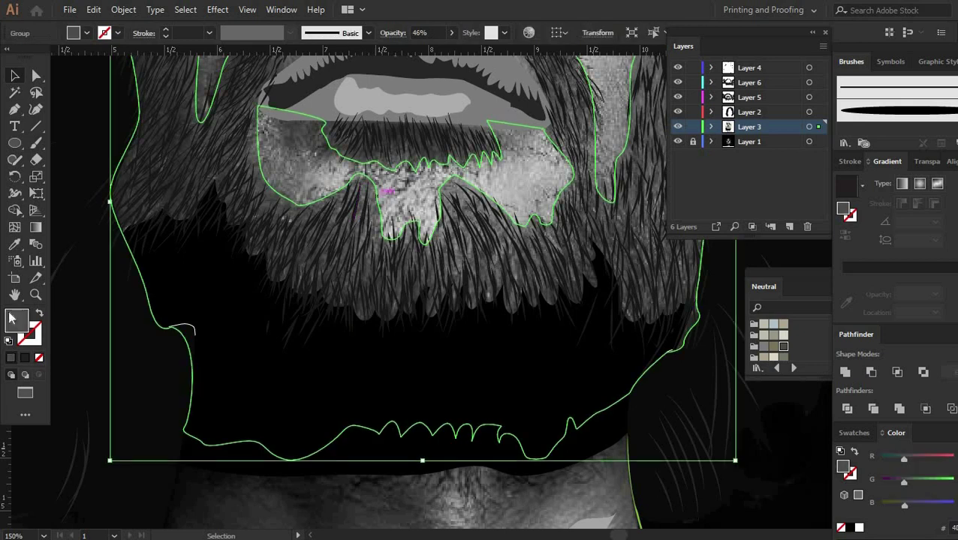
pyautogui.moveTo(430, 51); pyautogui.dragTo(453, 50)
pyautogui.scroll(3, 541, 250)
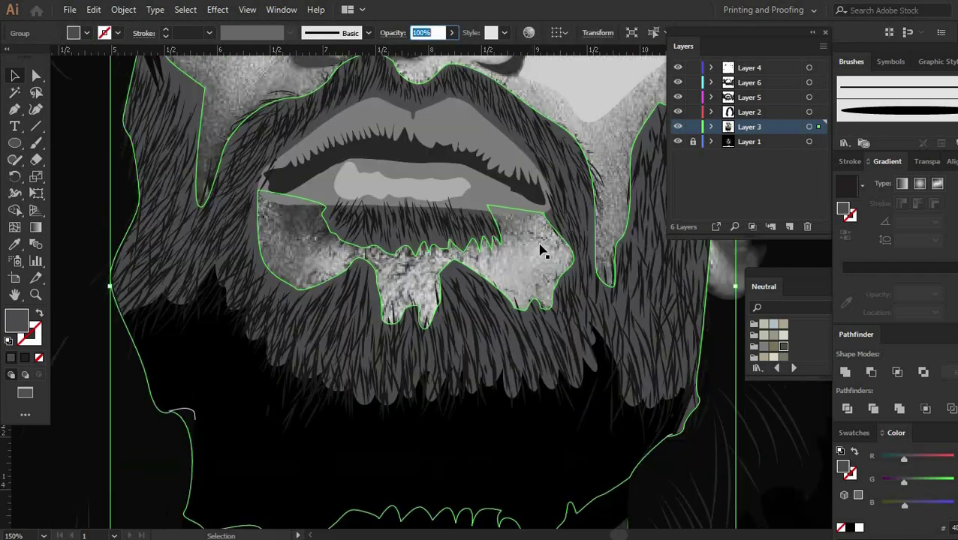
pyautogui.hotkey('ctrl', 'shift', 'a')
pyautogui.scroll(3, 540, 250)
pyautogui.scroll(-2, 356, 299)
pyautogui.click(751, 97)
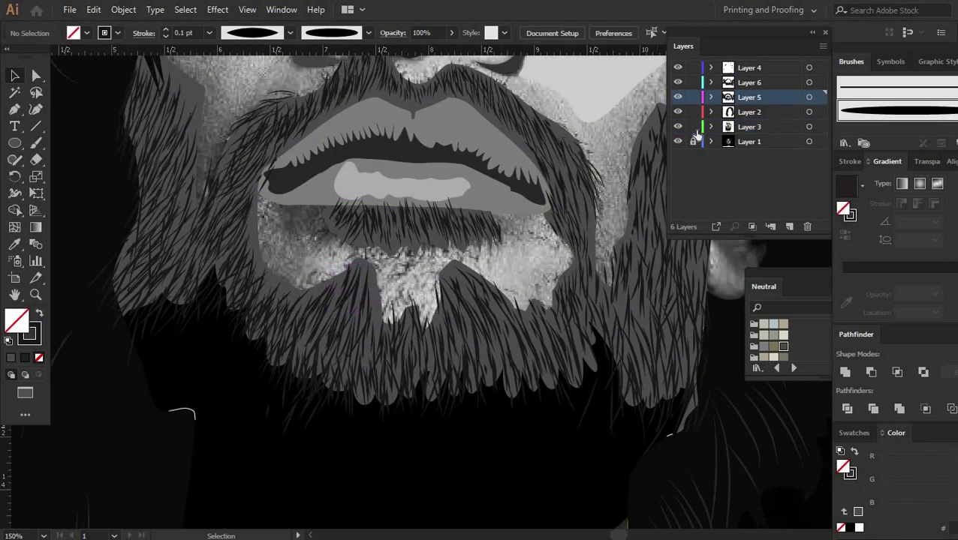
# Step: Fill the hood-shaped face and neck path with grey sampled from the artwork
pyautogui.scroll(3, 566, 321)
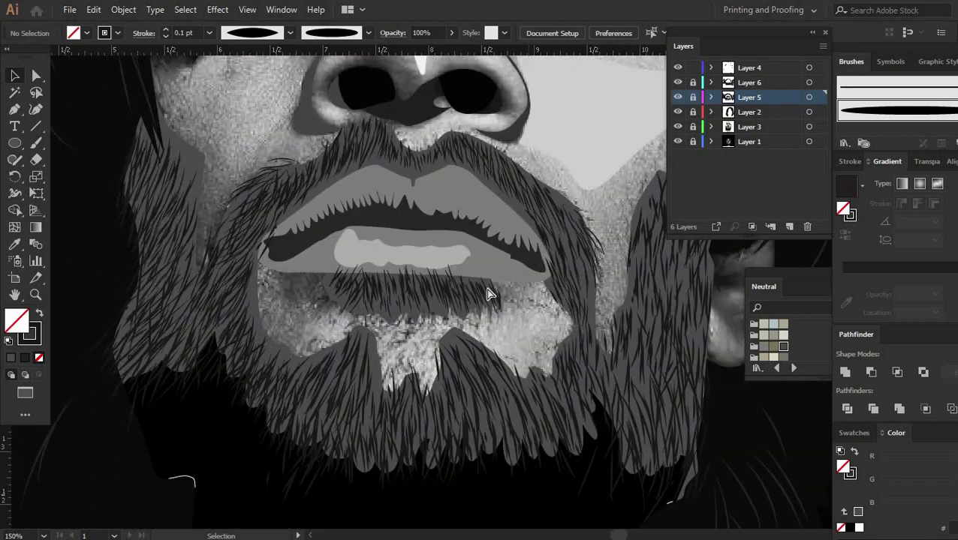
pyautogui.hotkey('ctrl', '-')
pyautogui.hotkey('ctrl', '-')
pyautogui.scroll(1, 409, 407)
pyautogui.scroll(-5, 409, 407)
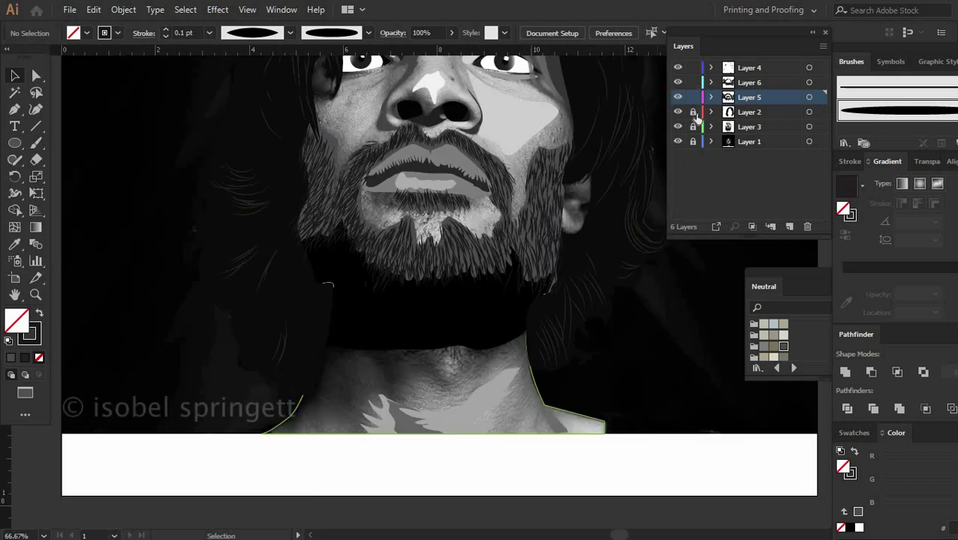
pyautogui.click(332, 442)
pyautogui.click(15, 244)
pyautogui.scroll(2, 376, 165)
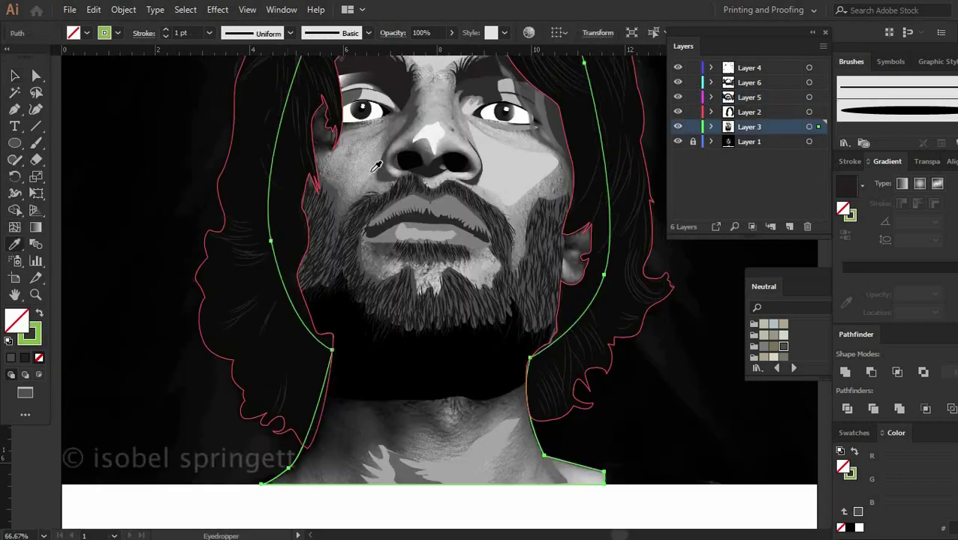
pyautogui.click(370, 155)
# Step: Apply Effect > Stylize > Feather to the beard group with a 0.05 in radius
pyautogui.click(12, 77)
pyautogui.scroll(-2, 368, 274)
pyautogui.scroll(2, 368, 289)
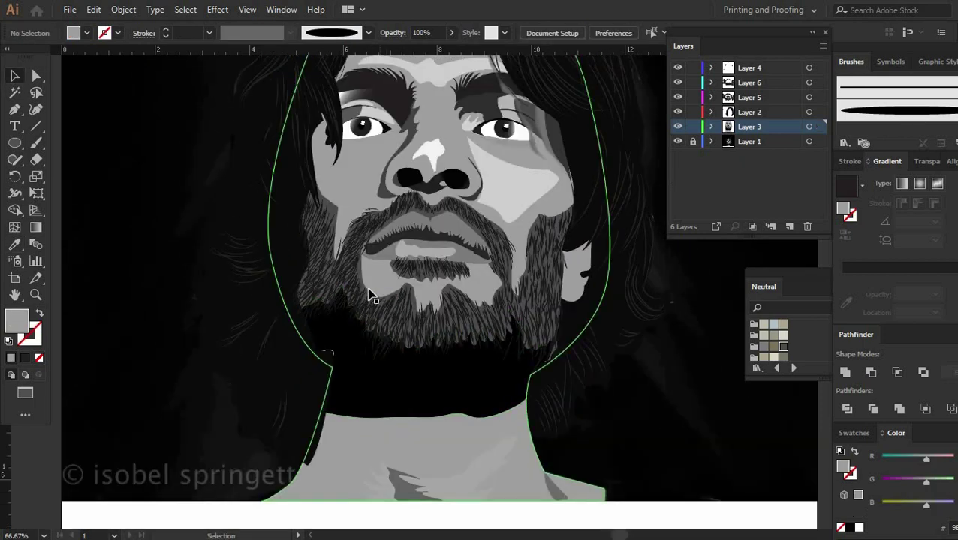
pyautogui.click(372, 293)
pyautogui.click(217, 9)
pyautogui.click(401, 186)
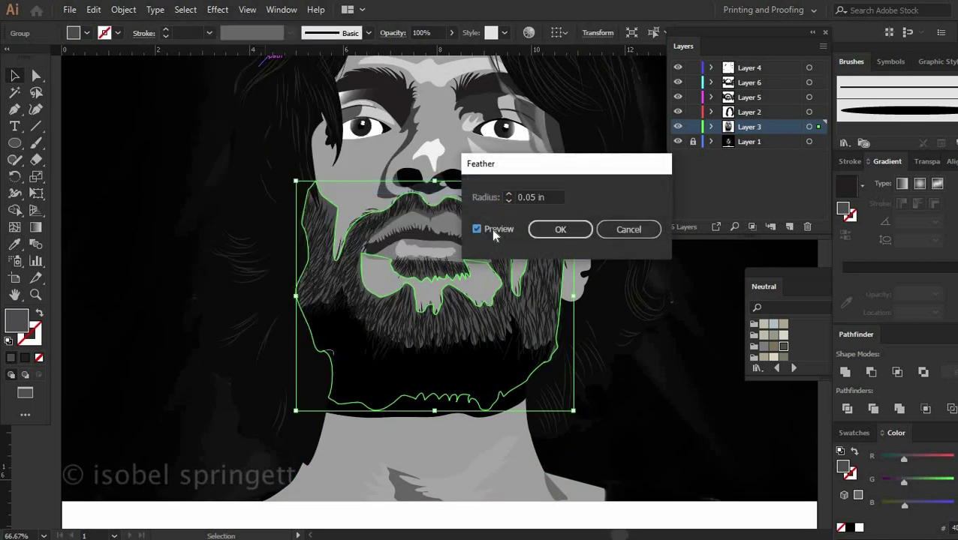
# Step: Apply the 0.05 feather to the beard edges
pyautogui.click(560, 229)
pyautogui.scroll(-2, 488, 378)
pyautogui.scroll(3, 486, 378)
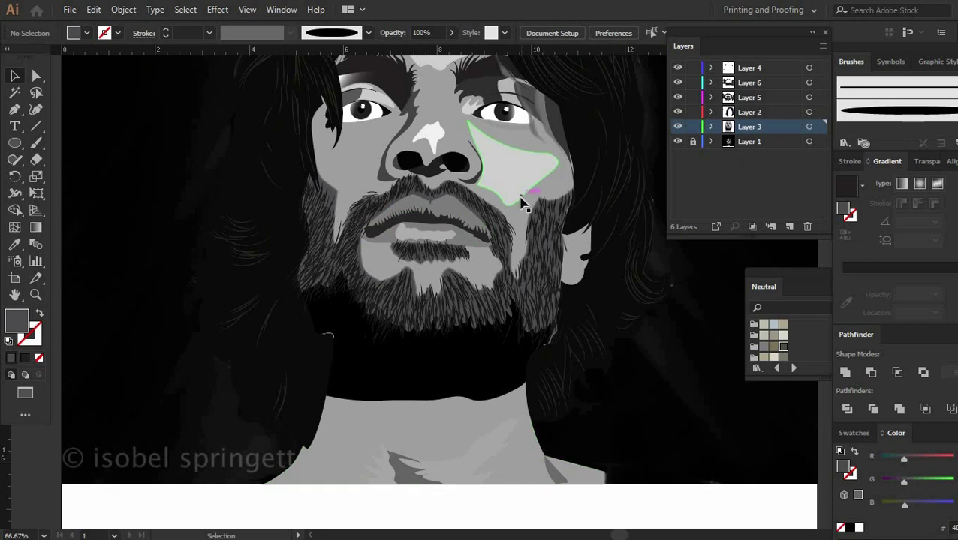
# Step: Give the left eyebrow shape a dark fill
pyautogui.click(381, 127)
pyautogui.press('v')
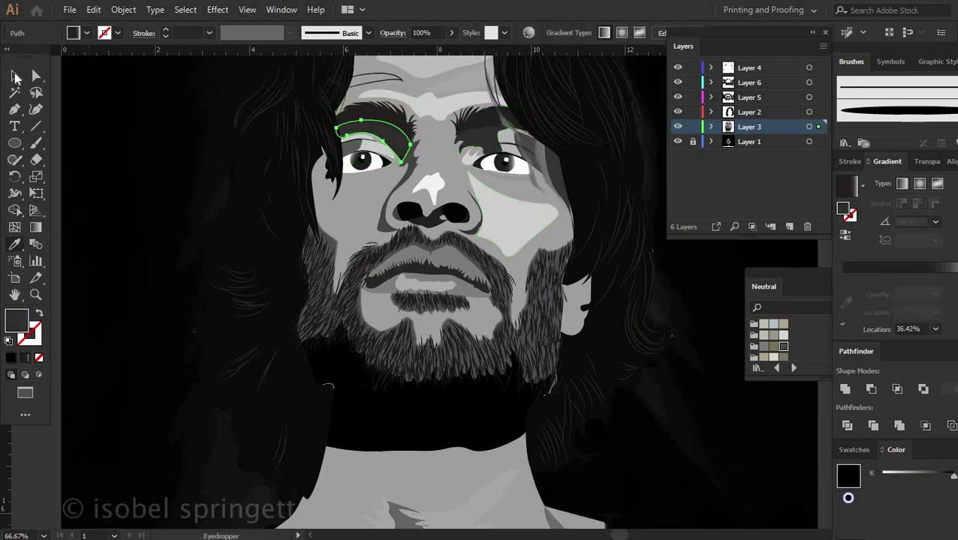
pyautogui.click(381, 487)
pyautogui.scroll(-2, 402, 109)
pyautogui.click(403, 110)
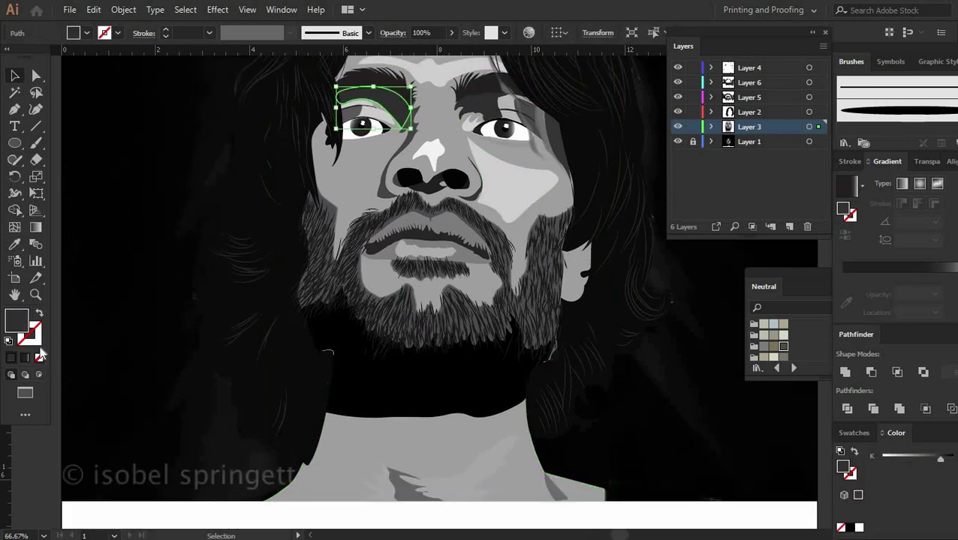
pyautogui.hotkey('ctrl', 'z')
pyautogui.press('v')
pyautogui.scroll(-2, 526, 451)
pyautogui.scroll(5, 531, 401)
pyautogui.scroll(-1, 530, 402)
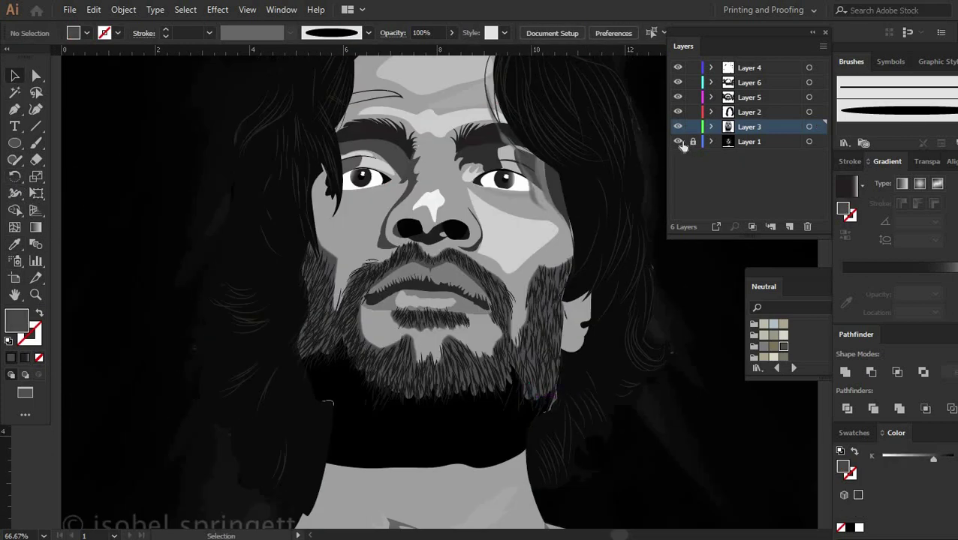
pyautogui.scroll(2, 531, 401)
# Step: Toggle the photo background layer off and on to compare the artwork
pyautogui.click(678, 141)
pyautogui.doubleClick(679, 144)
pyautogui.click(680, 144)
pyautogui.scroll(-3, 364, 371)
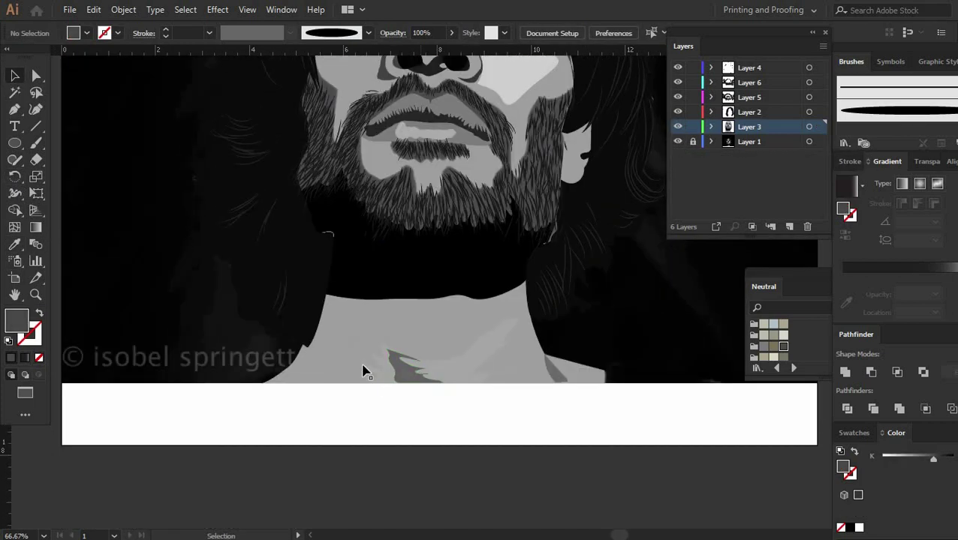
pyautogui.scroll(1, 385, 339)
# Step: Fill the beard and chin group with near-black 0F0F11
pyautogui.click(385, 339)
pyautogui.click(14, 244)
pyautogui.click(373, 197)
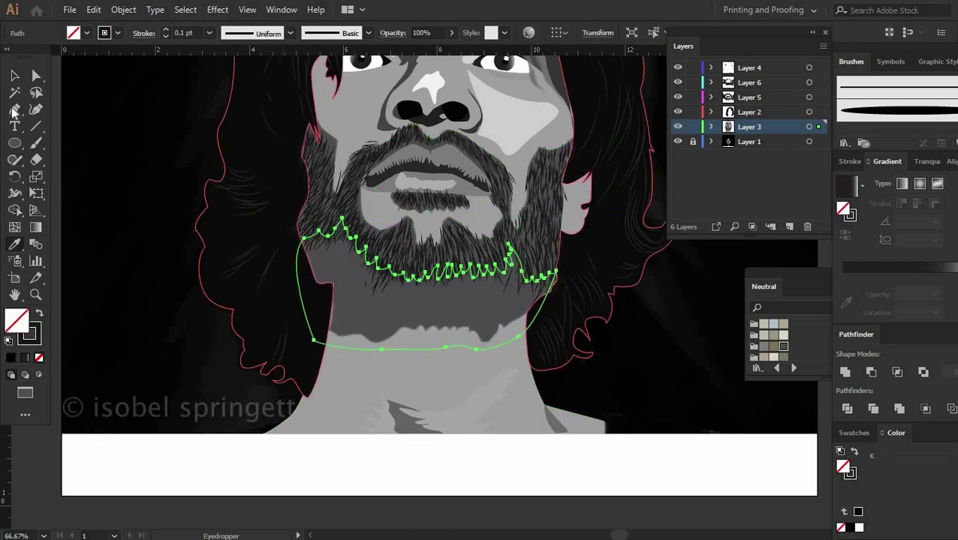
pyautogui.click(14, 75)
pyautogui.click(420, 315)
pyautogui.hotkey('shift', 'x')
pyautogui.doubleClick(16, 321)
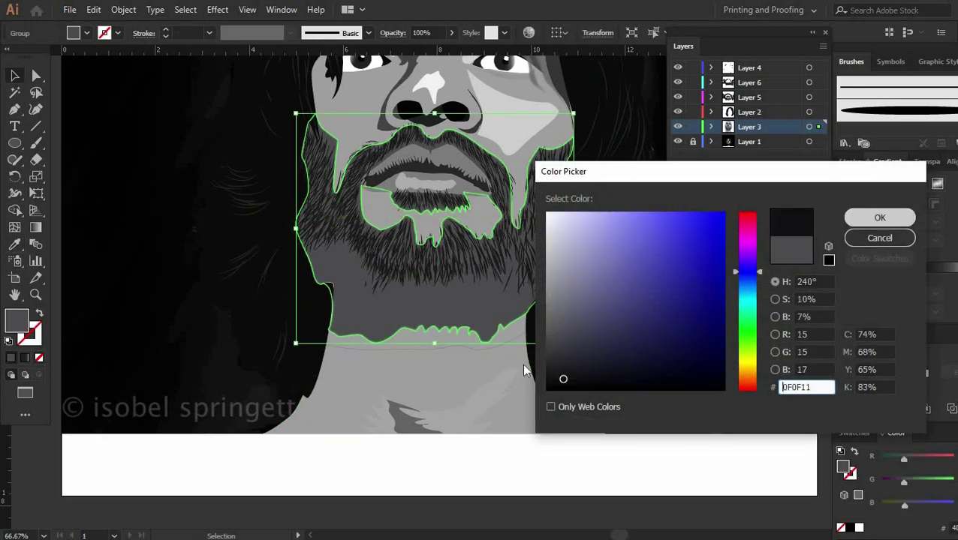
pyautogui.click(880, 217)
pyautogui.scroll(-2, 534, 526)
pyautogui.hotkey('ctrl', 'shift', 'a')
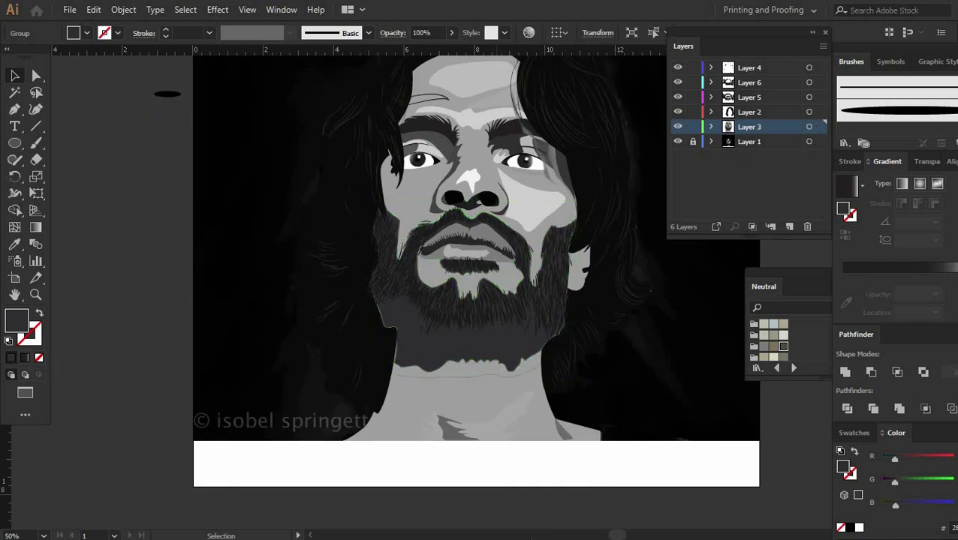
# Step: Hide Layer 1's black photo background and zoom out to the whole white artboard
pyautogui.click(677, 143)
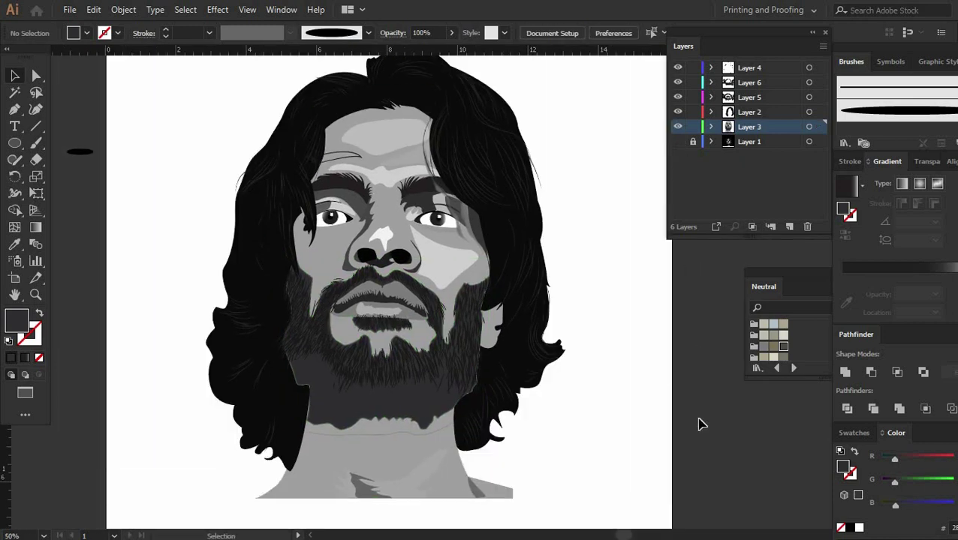
pyautogui.hotkey('ctrl', 'z')
pyautogui.click(677, 143)
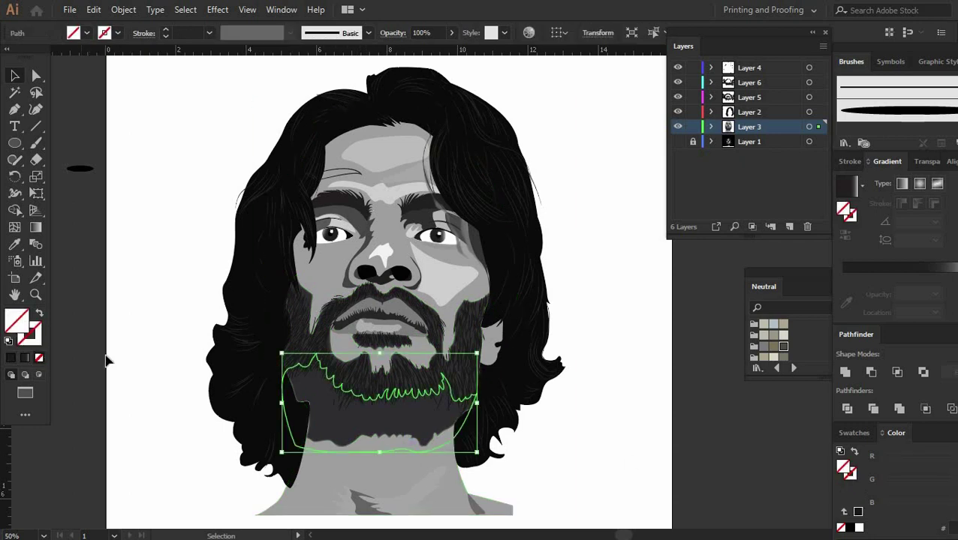
pyautogui.hotkey('ctrl', '-')
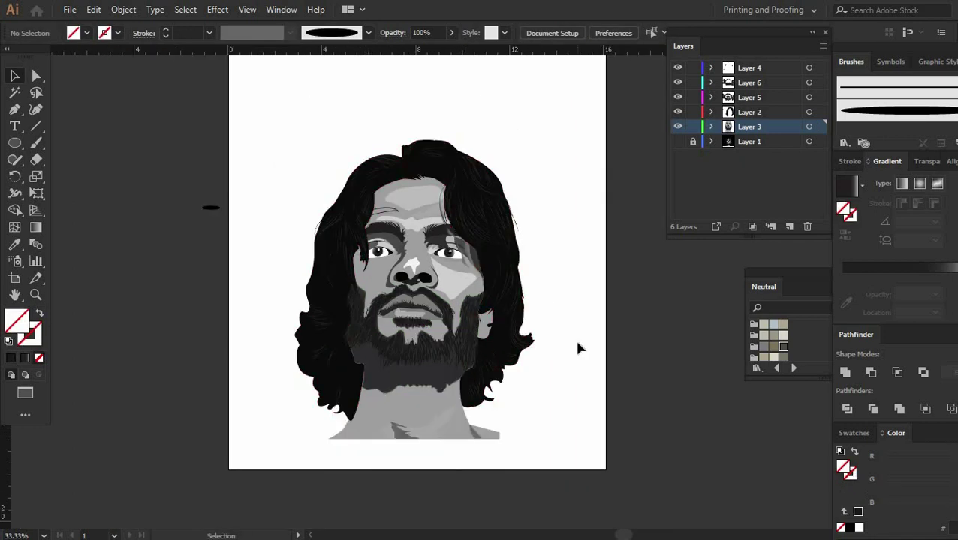
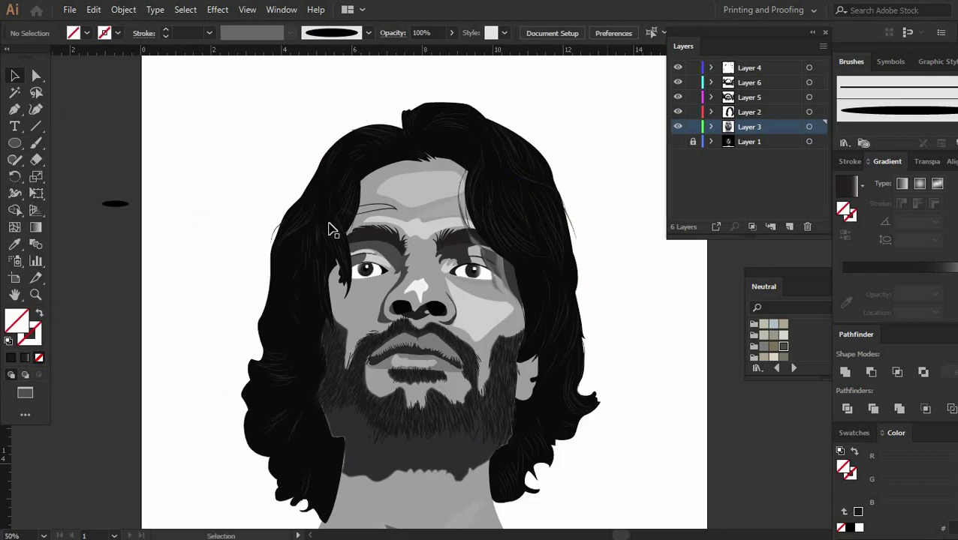
# Step: Toggle the background and vector-face layers to compare the tracing with the photo
pyautogui.click(677, 141)
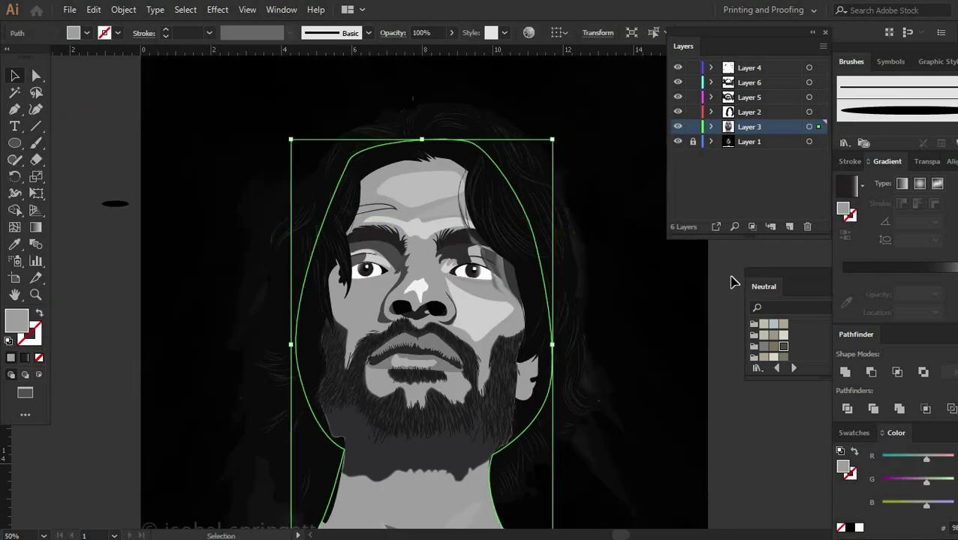
pyautogui.click(678, 127)
pyautogui.click(678, 126)
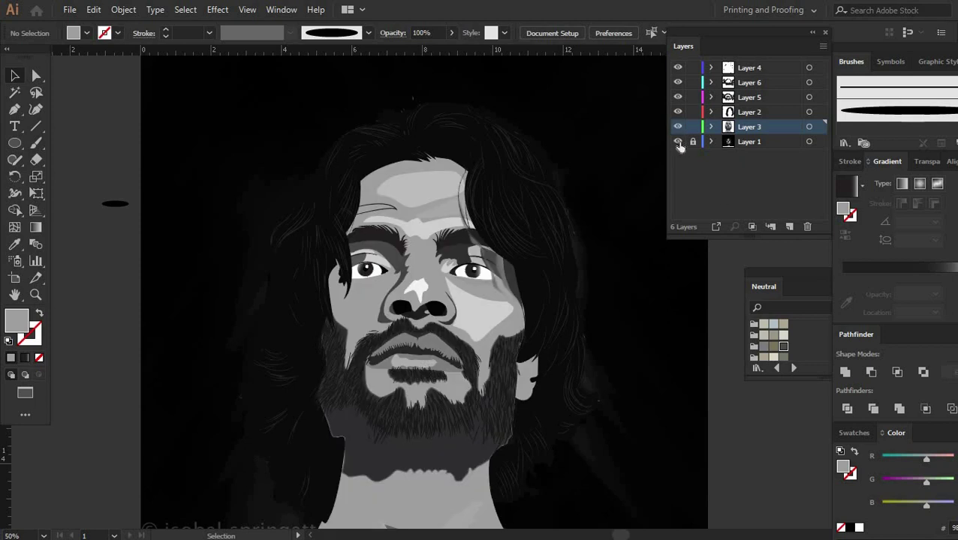
pyautogui.click(679, 142)
pyautogui.scroll(-2, 697, 300)
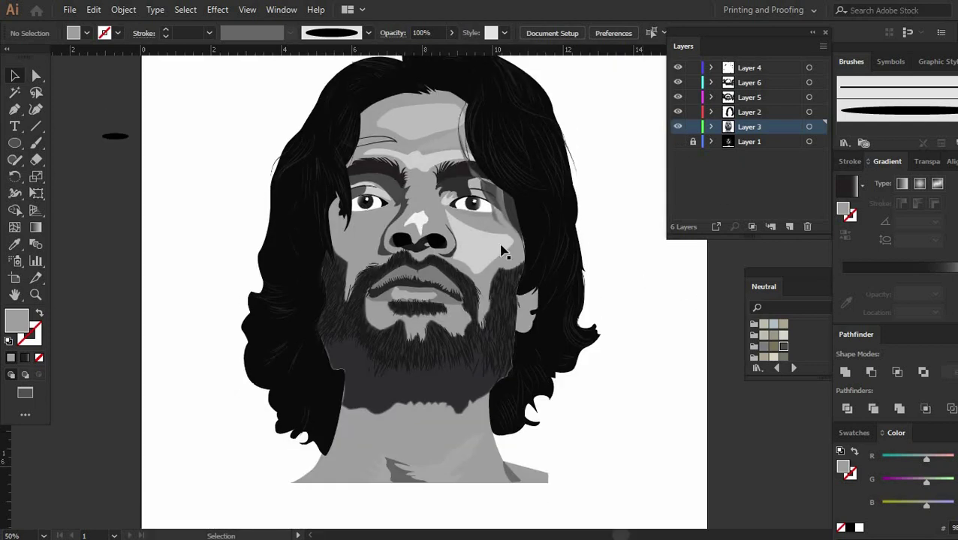
# Step: Zoom in and inspect the cheek, forehead and hair strand shapes
pyautogui.click(492, 248)
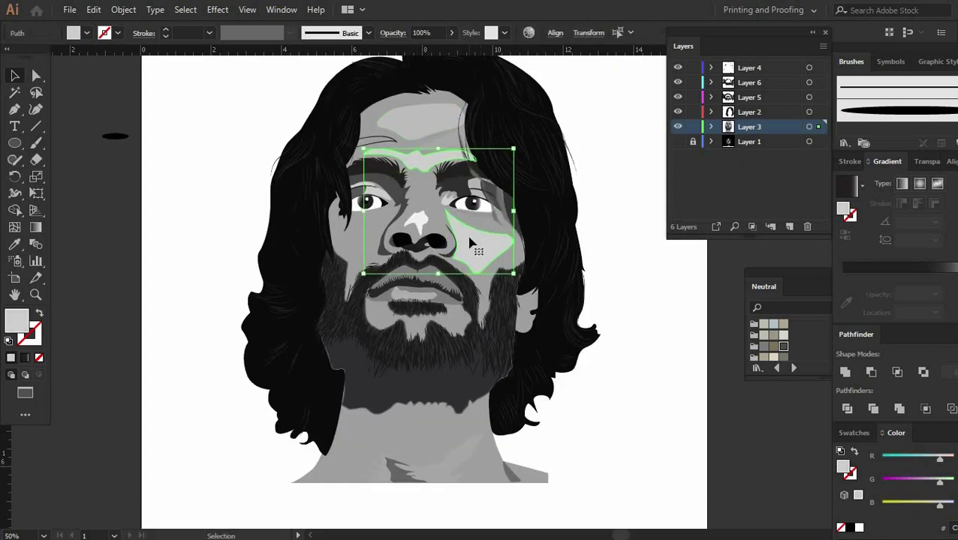
pyautogui.hotkey('ctrl', '1')
pyautogui.click(611, 229)
pyautogui.click(218, 184)
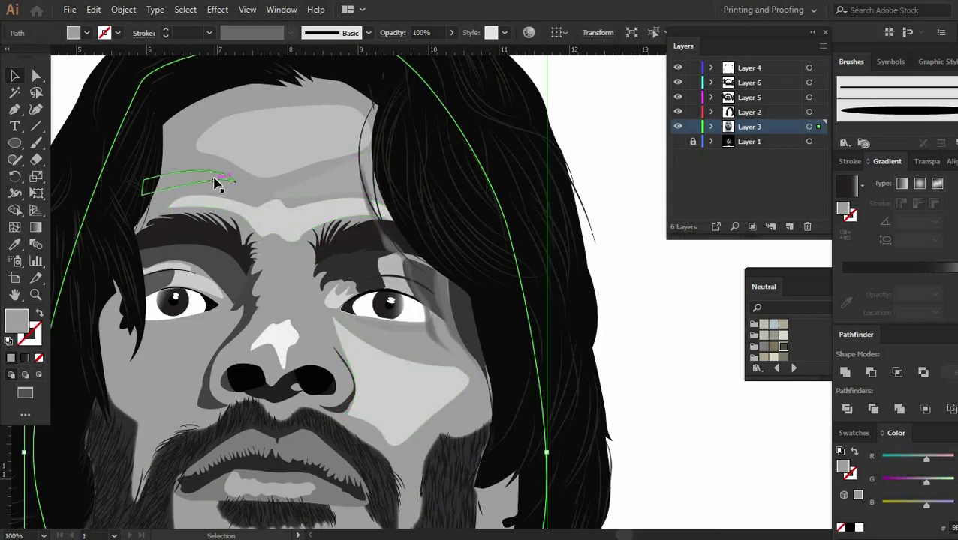
pyautogui.scroll(-3, 690, 346)
pyautogui.scroll(-2, 594, 393)
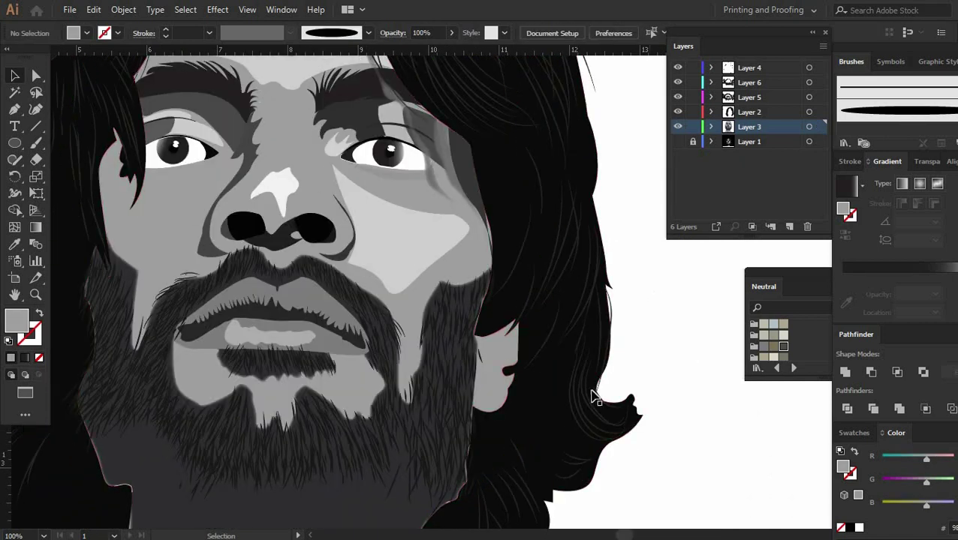
pyautogui.click(595, 393)
# Step: Show the black background, hide the vector face, and zoom in on the ear
pyautogui.click(678, 142)
pyautogui.click(678, 126)
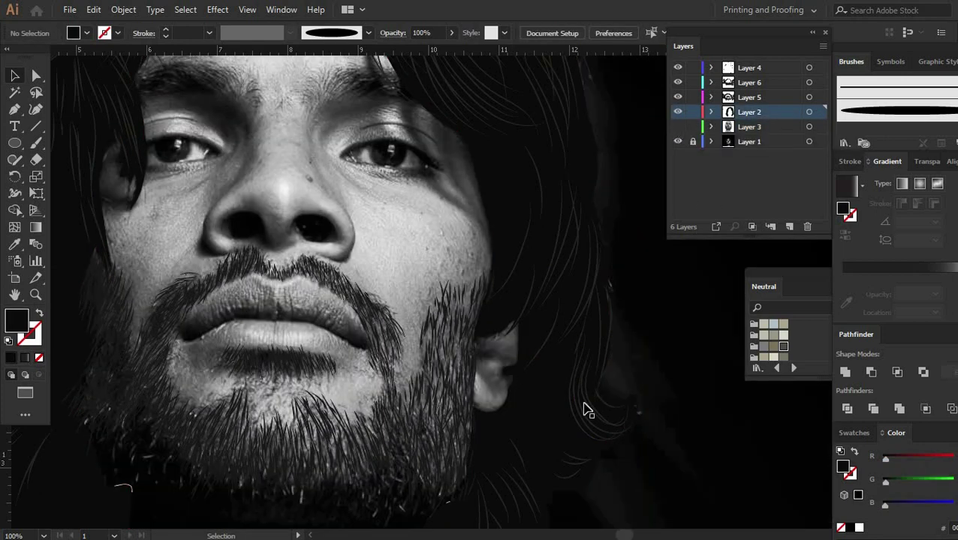
pyautogui.hotkey('ctrl', '+')
pyautogui.hotkey('ctrl', '+')
# Step: Trace the earlobe with the Pen tool and give it a grey fill
pyautogui.press('p')
pyautogui.click(357, 215)
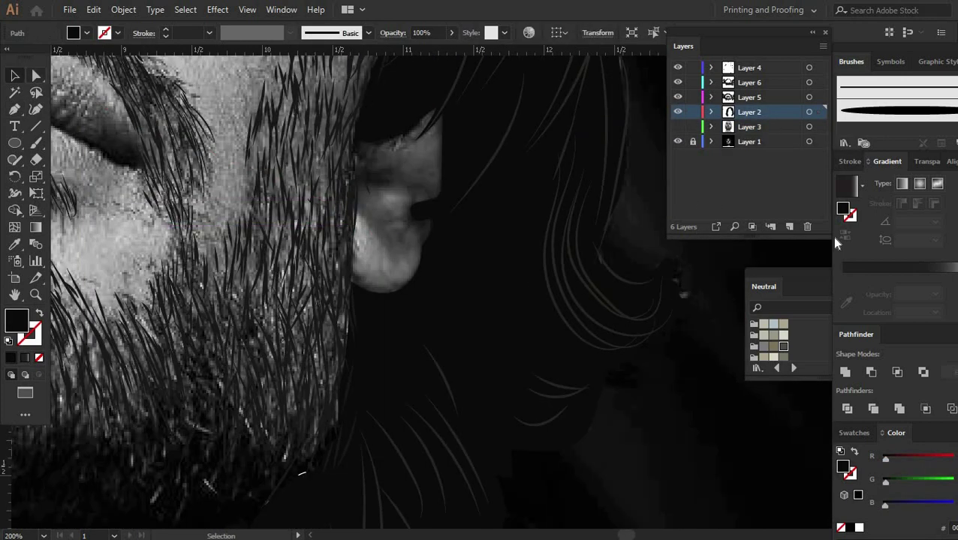
pyautogui.press('p')
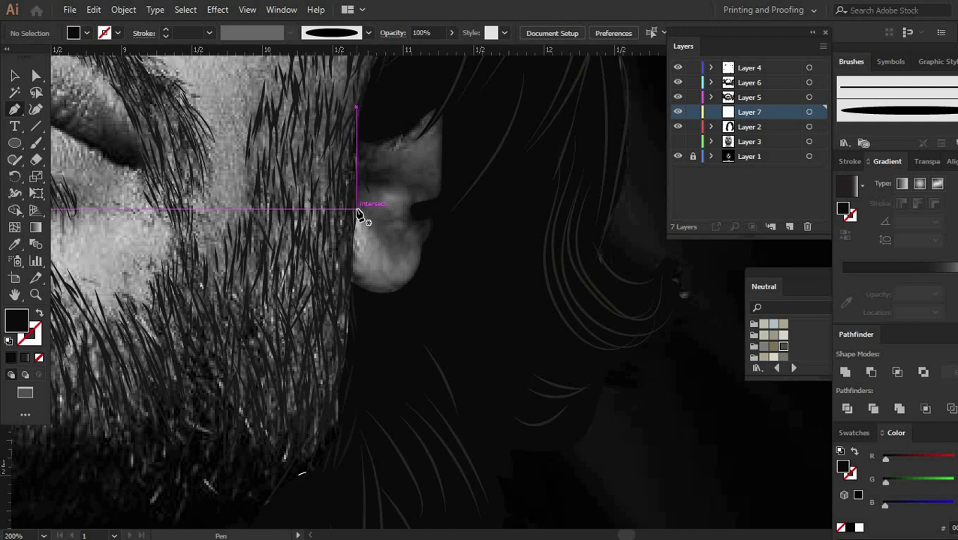
pyautogui.click(357, 210)
pyautogui.click(379, 248)
pyautogui.click(399, 271)
pyautogui.click(410, 265)
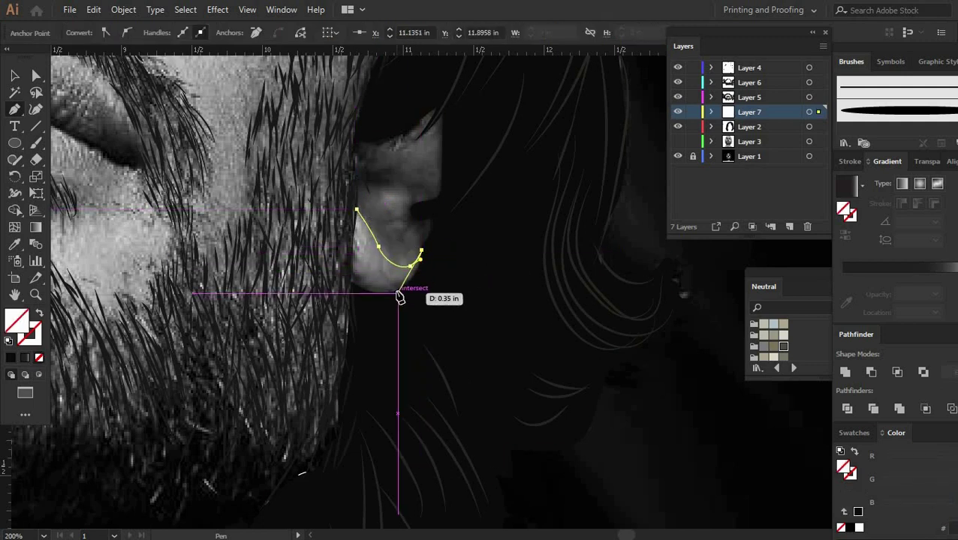
pyautogui.click(15, 76)
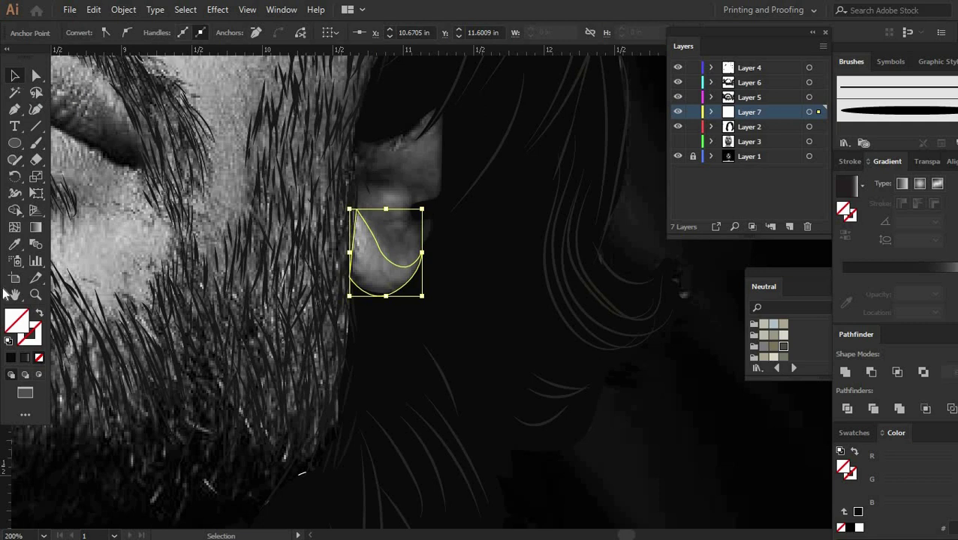
pyautogui.click(379, 256)
pyautogui.press('v')
# Step: Trace a closed outline around the ear rim with the Pen tool
pyautogui.moveTo(455, 292); pyautogui.dragTo(92, 149)
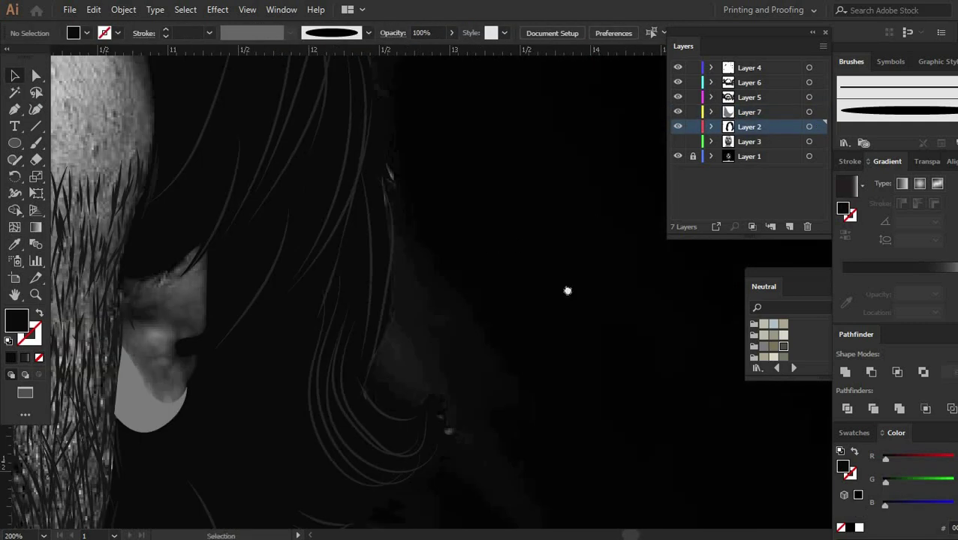
pyautogui.press('p')
pyautogui.click(275, 266)
pyautogui.moveTo(357, 235); pyautogui.dragTo(406, 177)
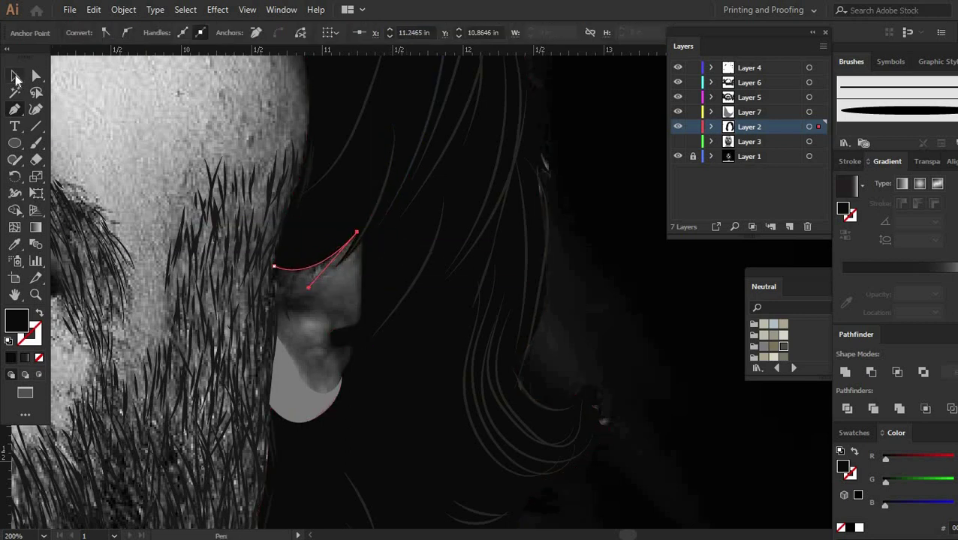
pyautogui.hotkey('ctrl', 'z')
pyautogui.press('v')
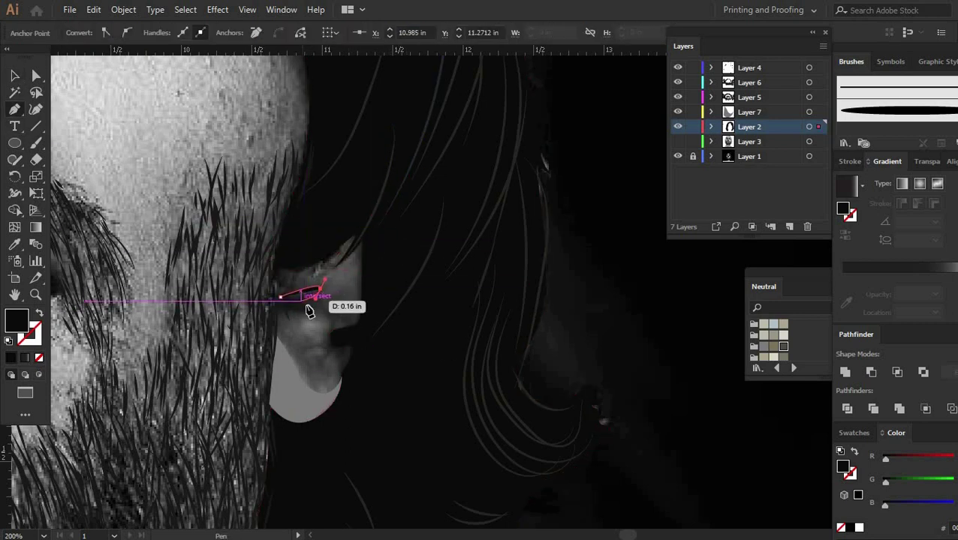
pyautogui.click(277, 301)
pyautogui.click(321, 289)
pyautogui.click(300, 302)
pyautogui.moveTo(315, 309); pyautogui.dragTo(317, 328)
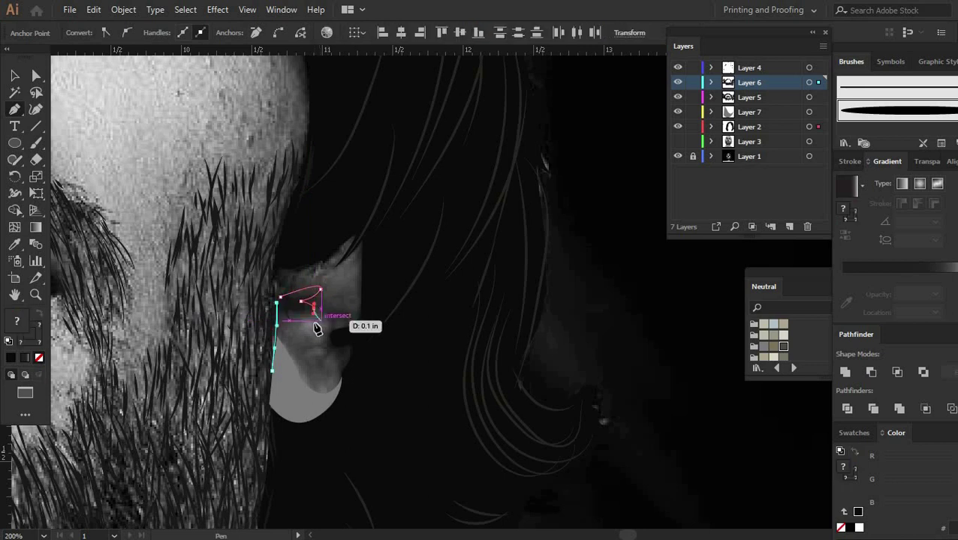
pyautogui.scroll(3, 314, 330)
pyautogui.click(422, 277)
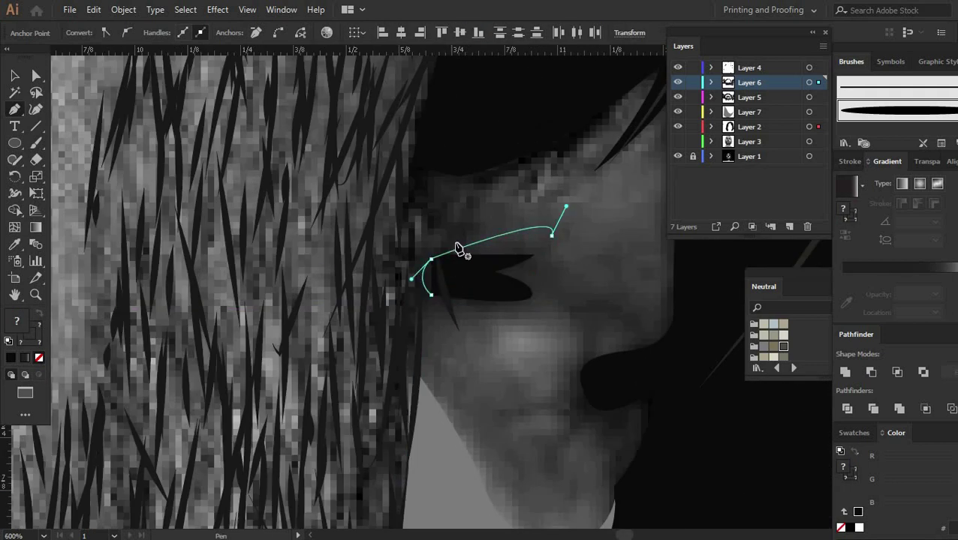
# Step: Fill the ear shape with the face's grey using the Eyedropper
pyautogui.press('v')
pyautogui.click(39, 358)
pyautogui.click(479, 273)
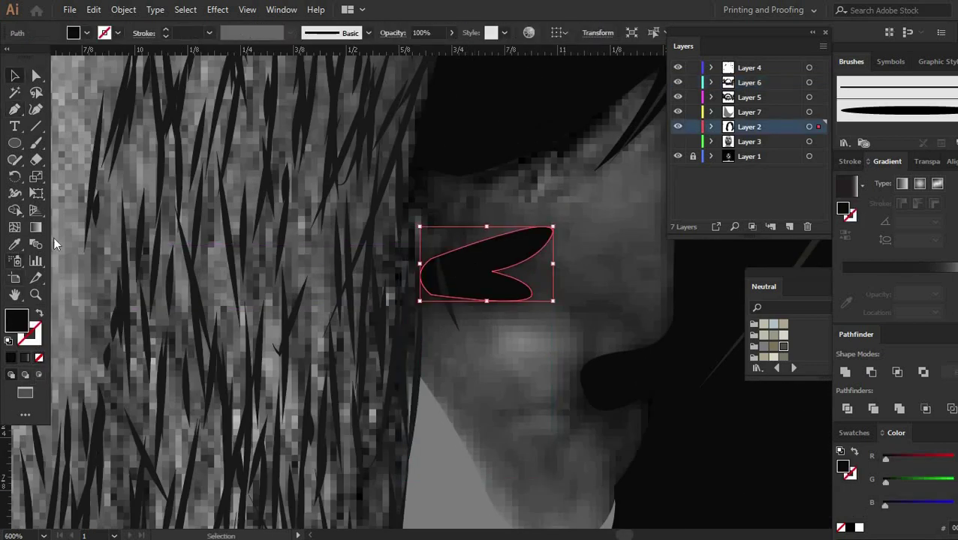
pyautogui.press('i')
pyautogui.click(546, 192)
pyautogui.scroll(-3, 573, 289)
pyautogui.scroll(1, 484, 313)
pyautogui.press('v')
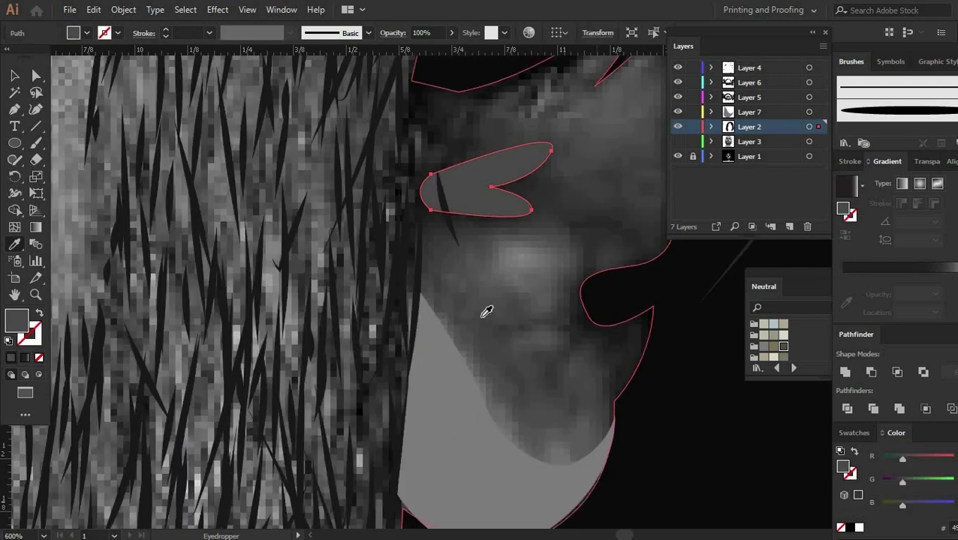
pyautogui.scroll(-1, 171, 336)
pyautogui.click(127, 155)
pyautogui.scroll(1, 300, 225)
pyautogui.hscroll(2, 438, 267)
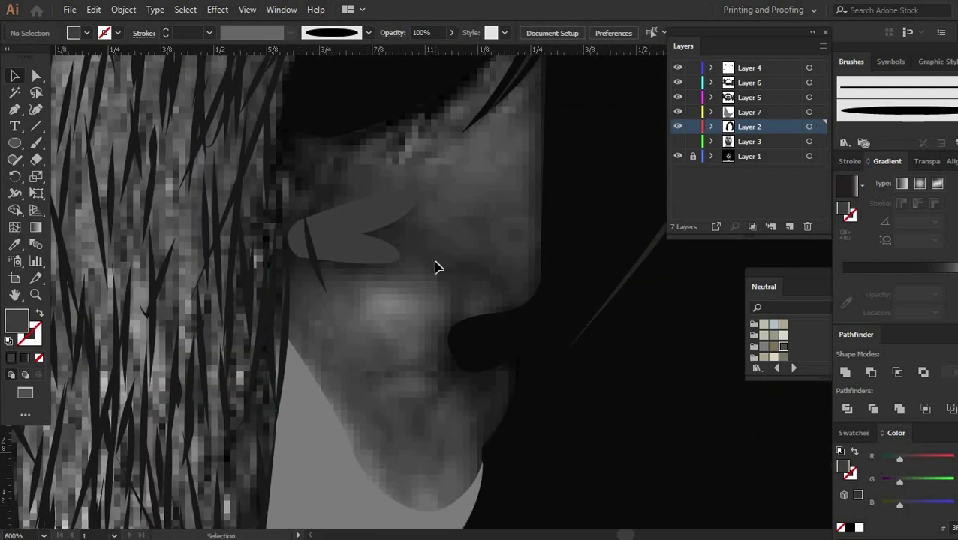
pyautogui.scroll(1, 450, 300)
# Step: Draw a closed three-point inner ear shape
pyautogui.press('p')
pyautogui.scroll(-1, 493, 371)
pyautogui.scroll(-1, 493, 372)
pyautogui.click(408, 344)
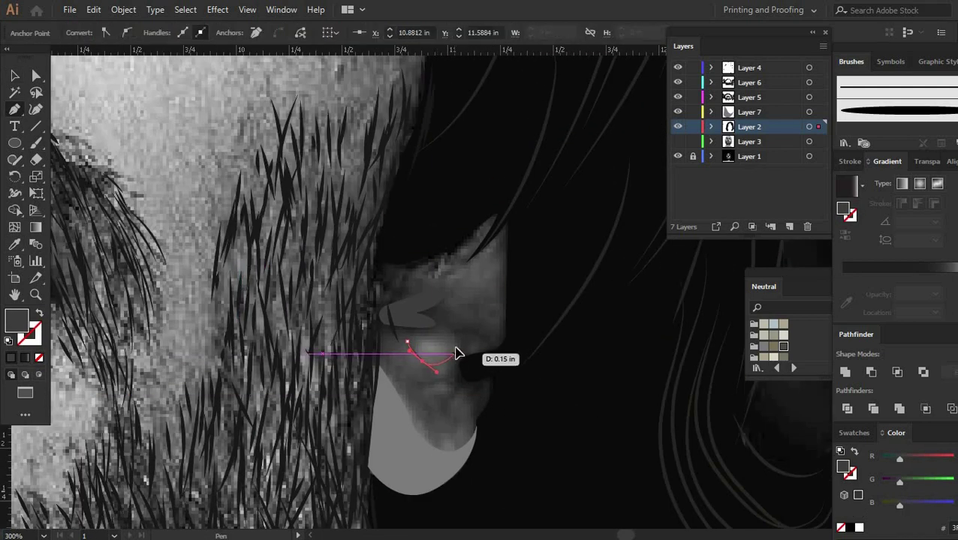
pyautogui.click(453, 363)
pyautogui.click(432, 333)
pyautogui.click(407, 344)
pyautogui.press('v')
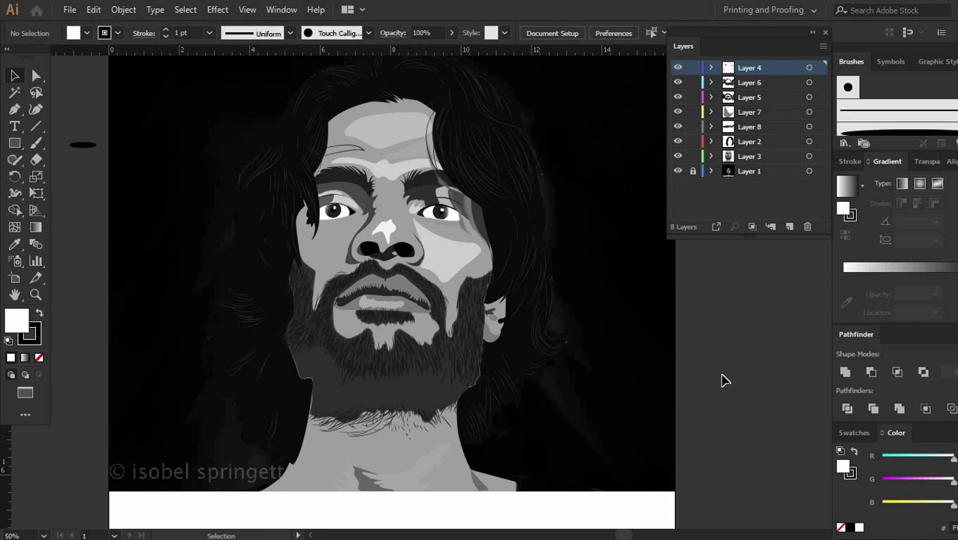
# Step: Lock Layer 2 and select the left eyebrow shape
pyautogui.scroll(-1, 539, 278)
pyautogui.scroll(1, 482, 274)
pyautogui.click(483, 273)
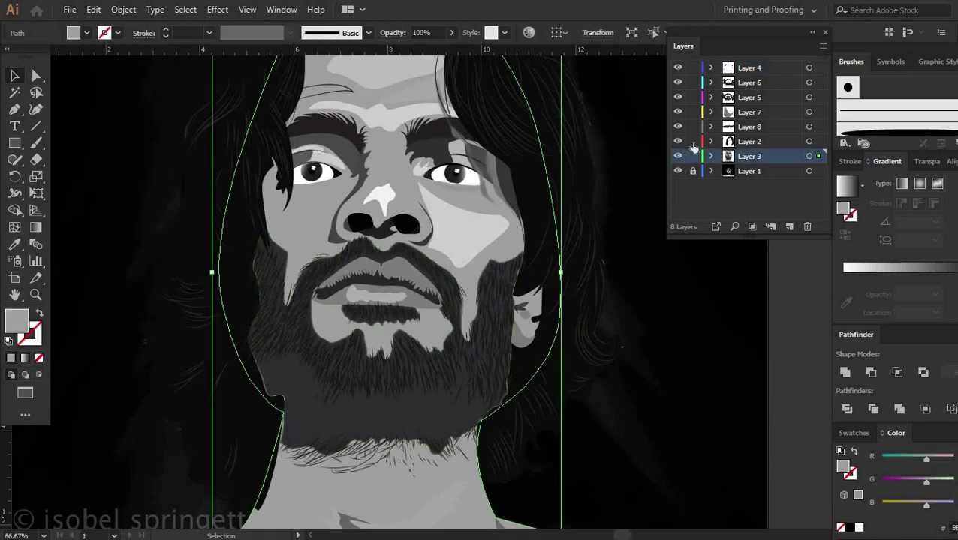
pyautogui.click(693, 141)
pyautogui.click(395, 217)
pyautogui.click(323, 147)
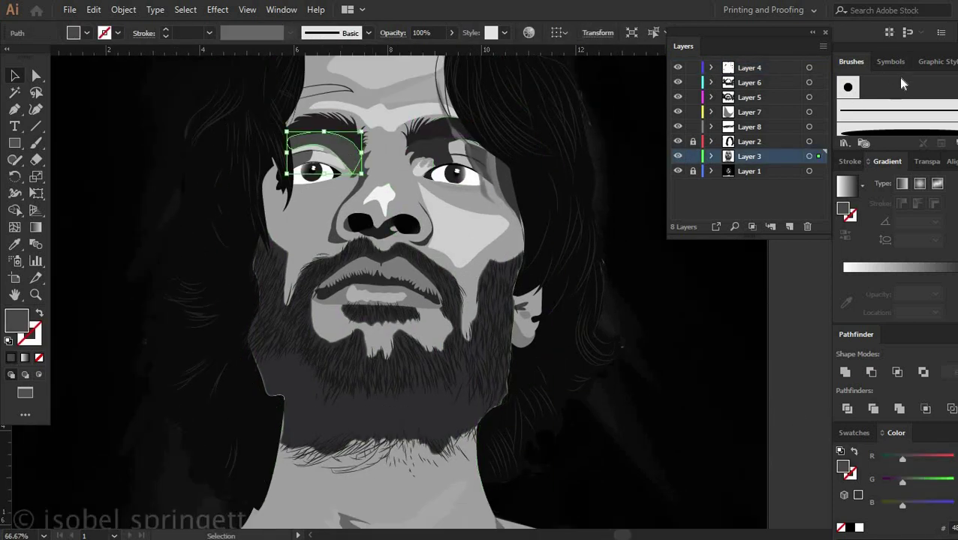
# Step: In the Transparency panel, try Multiply, Color Burn, Lighten, Screen and Color Dodge on the eyebrow
pyautogui.click(283, 9)
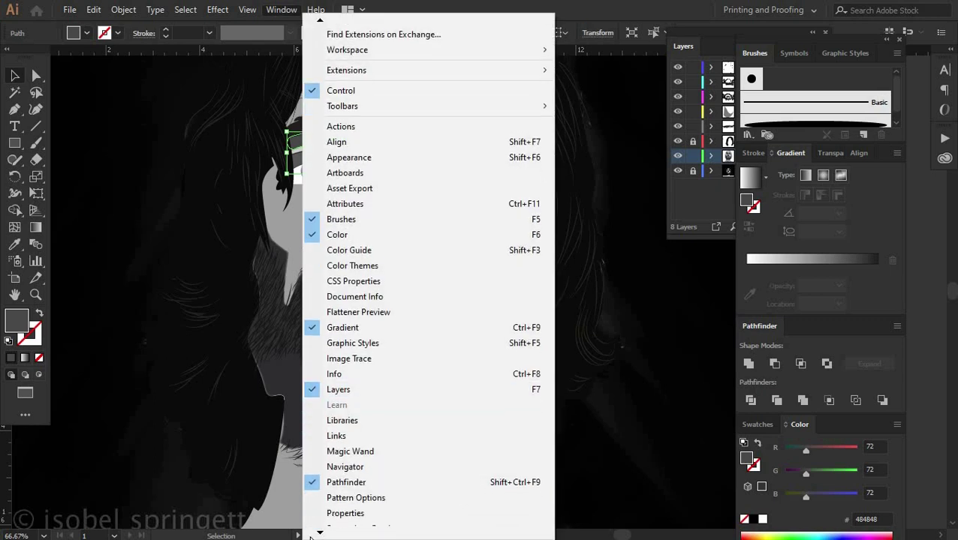
pyautogui.click(349, 473)
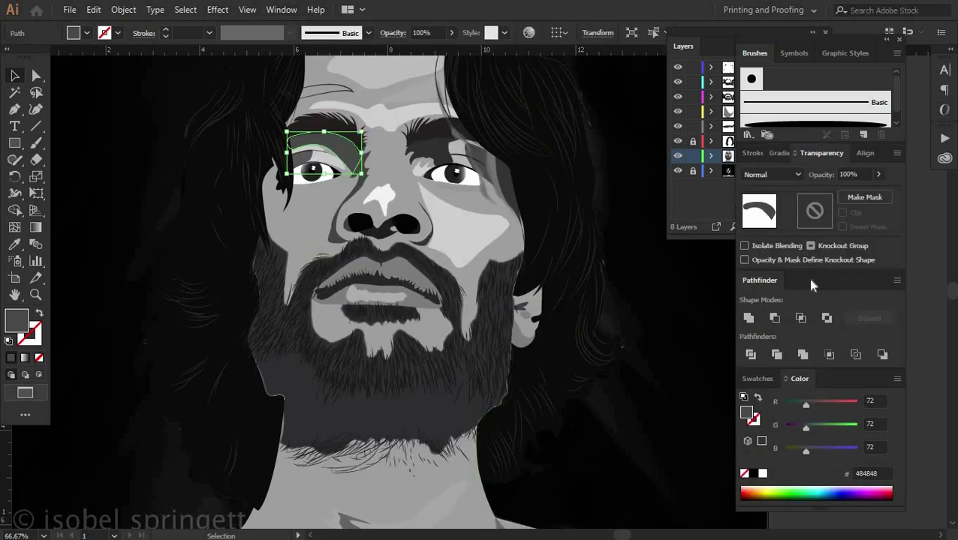
pyautogui.click(772, 175)
pyautogui.click(769, 224)
pyautogui.click(773, 174)
pyautogui.click(774, 240)
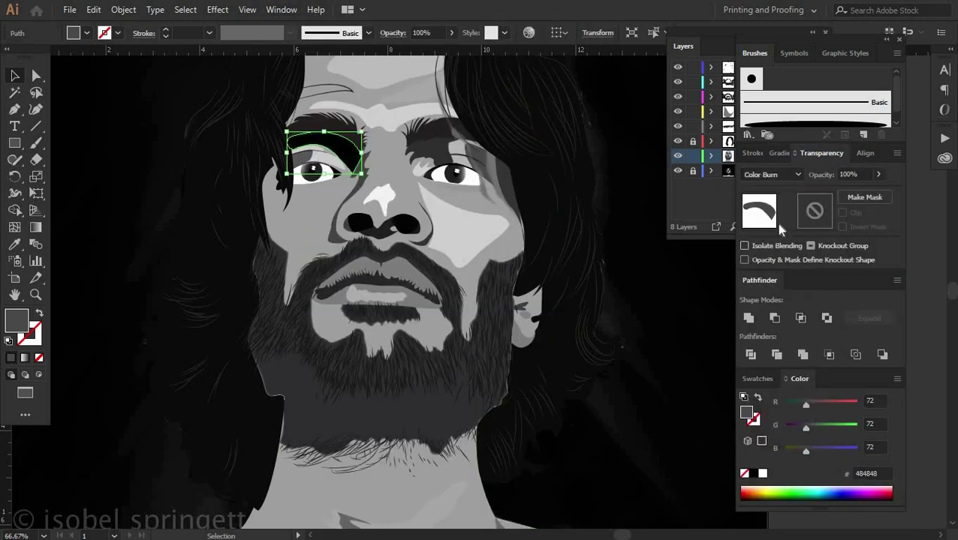
pyautogui.click(773, 174)
pyautogui.click(767, 259)
pyautogui.keyDown('alt'); pyautogui.scroll(2, 507, 220); pyautogui.keyUp('alt')
pyautogui.scroll(3, 363, 257)
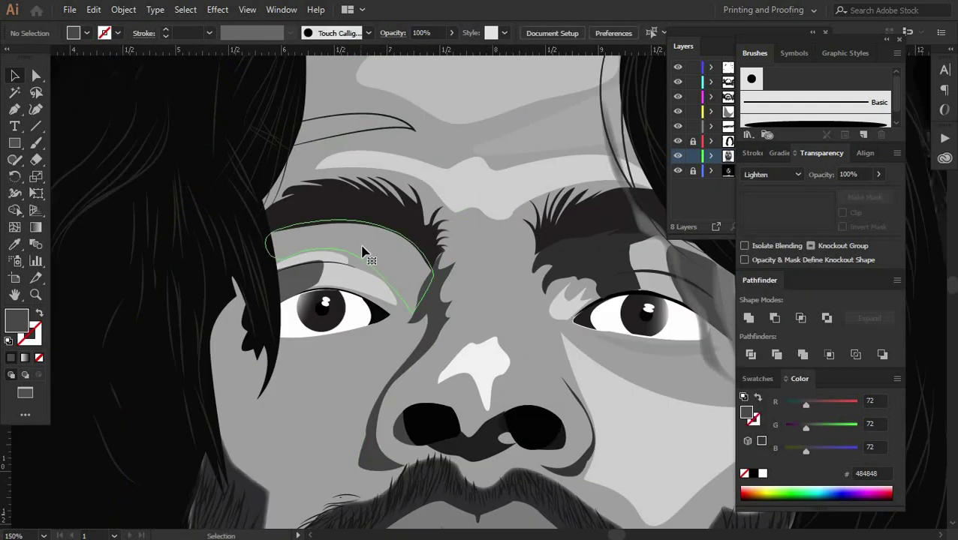
pyautogui.click(773, 174)
pyautogui.click(770, 272)
pyautogui.click(775, 174)
pyautogui.click(773, 288)
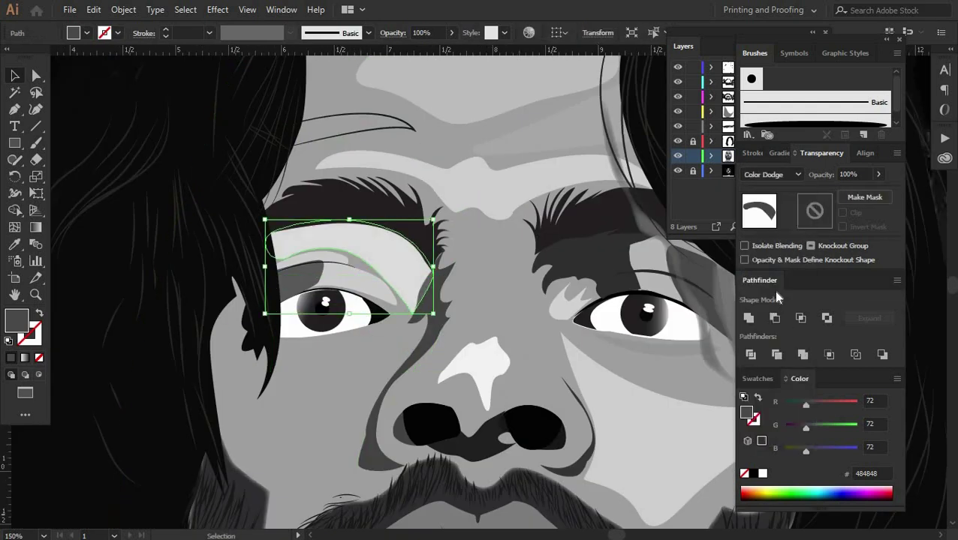
pyautogui.scroll(-2, 319, 331)
# Step: Set the beard group to Multiply blending and deselect to check it
pyautogui.click(319, 330)
pyautogui.click(352, 191)
pyautogui.click(773, 174)
pyautogui.click(758, 188)
pyautogui.scroll(-3, 376, 300)
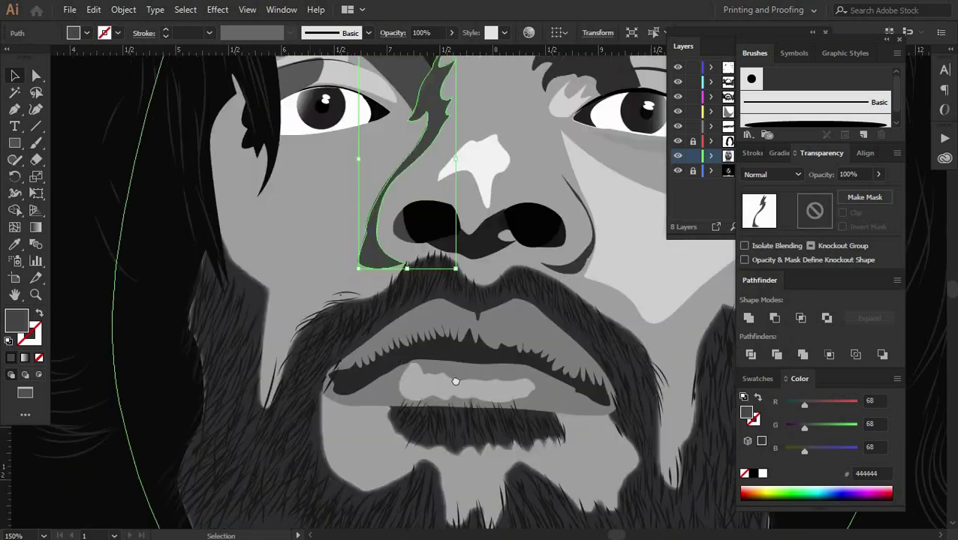
pyautogui.scroll(-5, 375, 300)
pyautogui.click(376, 225)
pyautogui.click(773, 174)
pyautogui.click(769, 222)
pyautogui.keyDown('alt'); pyautogui.scroll(-3, 545, 439); pyautogui.keyUp('alt')
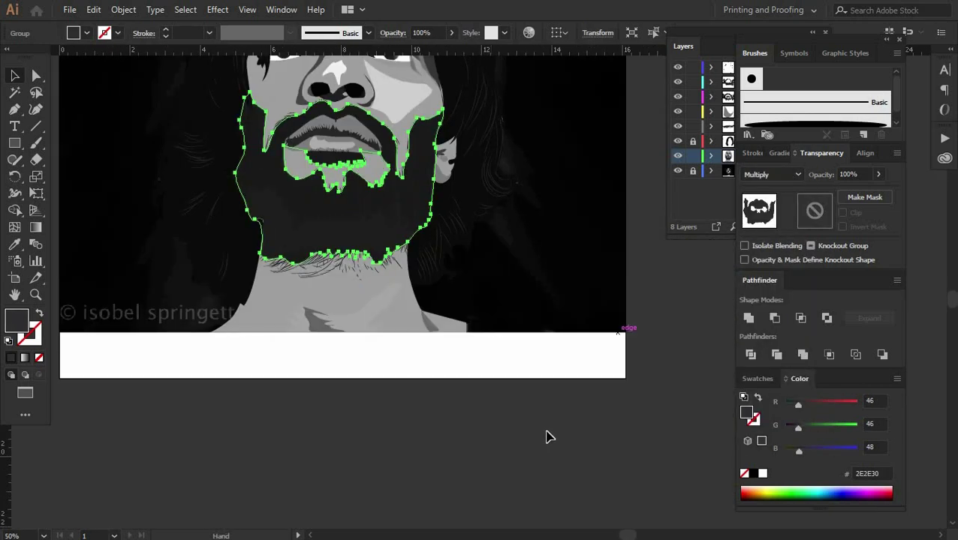
pyautogui.click(466, 347)
pyautogui.scroll(1, 467, 348)
# Step: Switch the beard from Normal through Lighten to Darken blending, then deselect
pyautogui.click(338, 263)
pyautogui.click(773, 174)
pyautogui.click(768, 190)
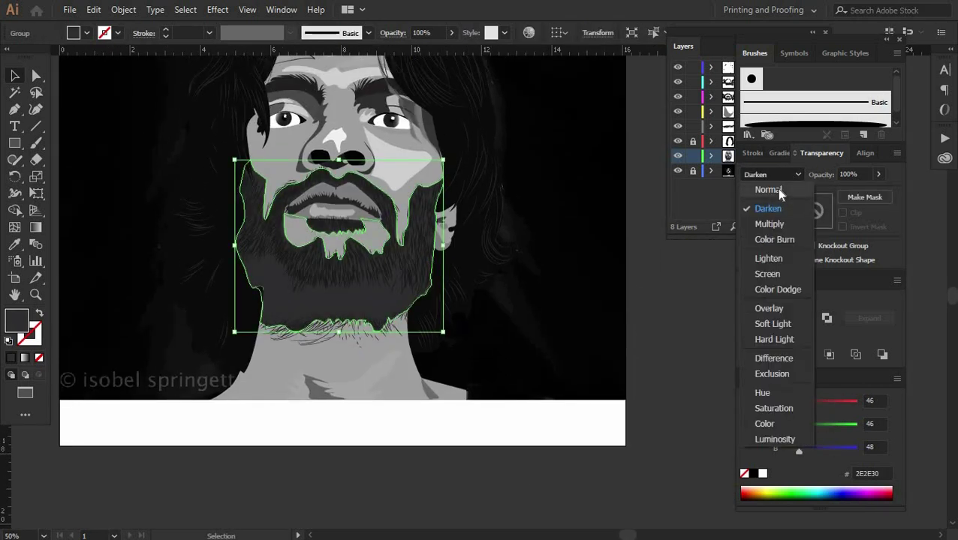
pyautogui.click(297, 283)
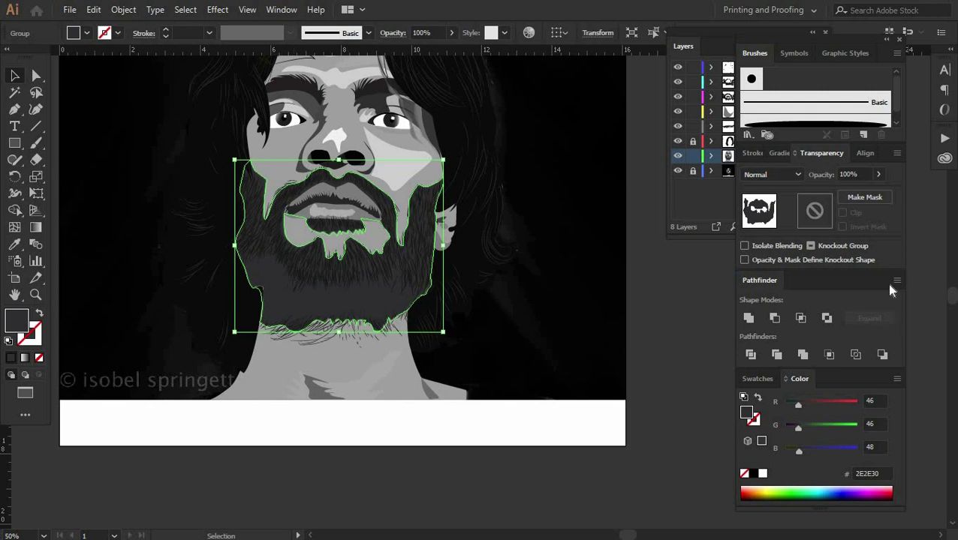
pyautogui.click(789, 175)
pyautogui.click(796, 262)
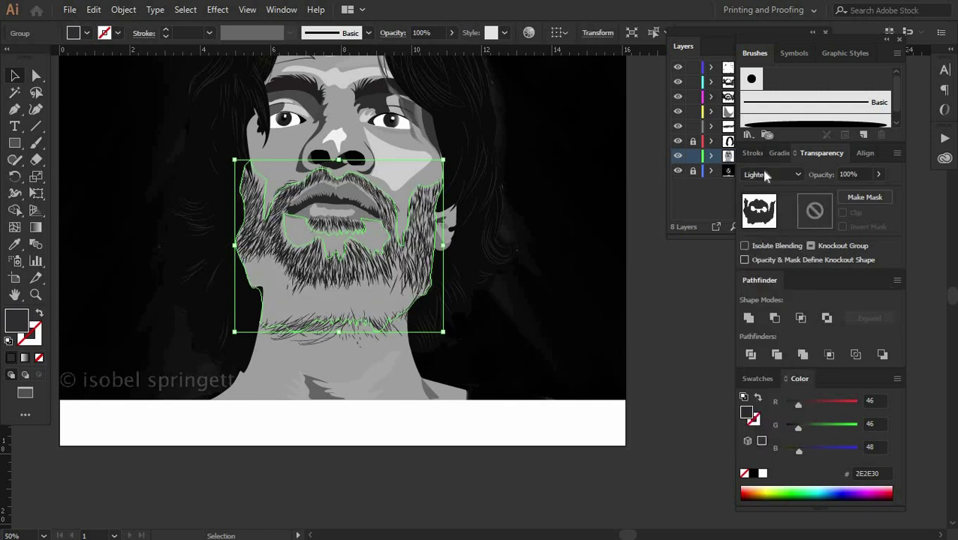
pyautogui.click(765, 175)
pyautogui.click(769, 207)
pyautogui.click(688, 306)
# Step: Send the lips group backward behind the beard with Arrange
pyautogui.scroll(1, 698, 270)
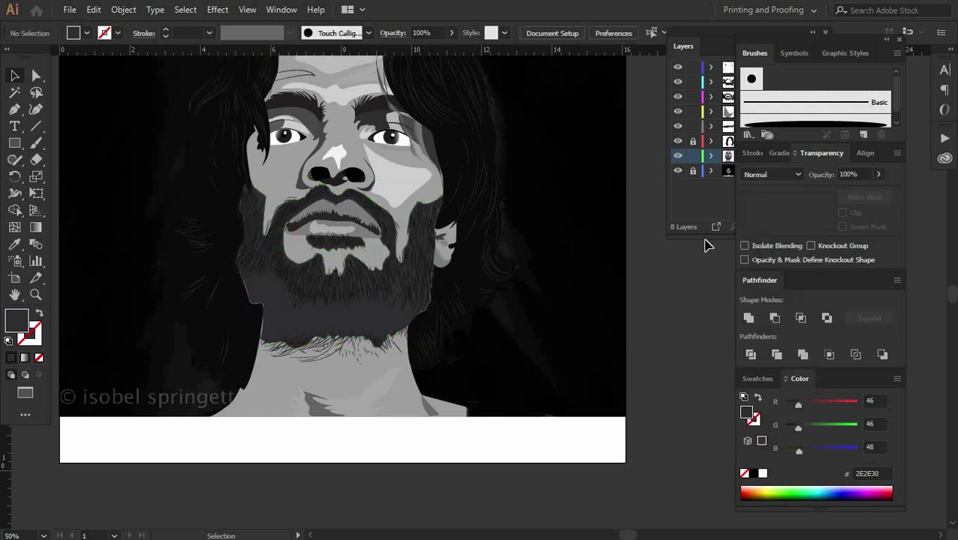
pyautogui.click(358, 318)
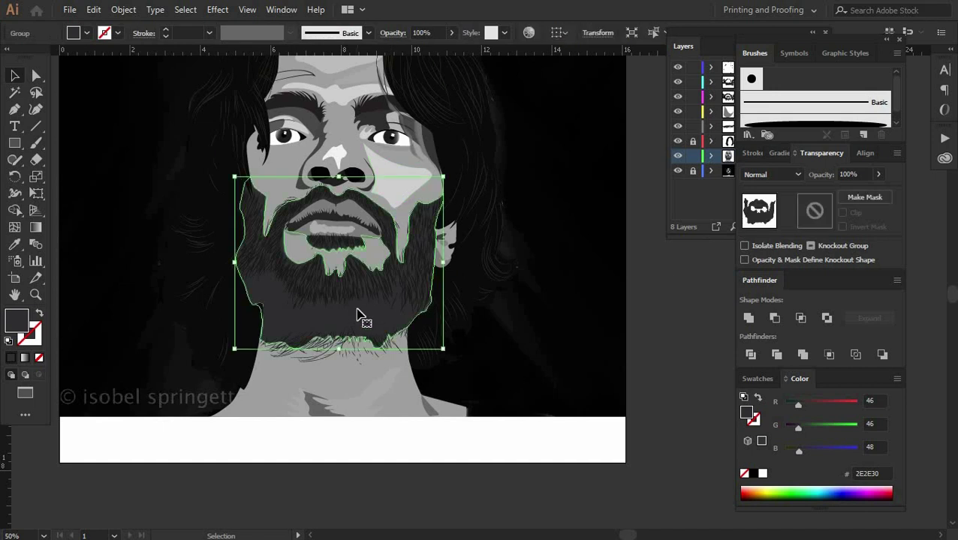
pyautogui.click(669, 349)
pyautogui.click(358, 320)
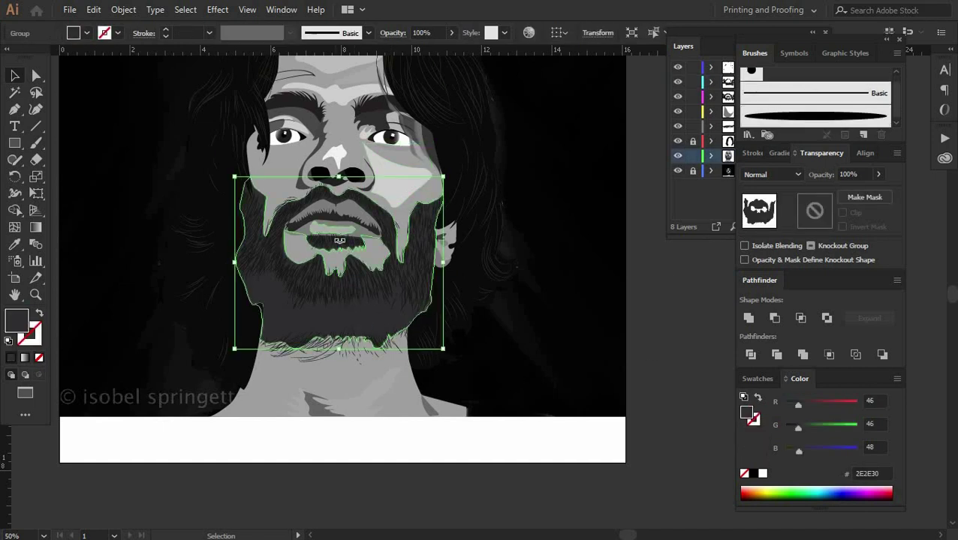
pyautogui.click(358, 228)
pyautogui.rightClick(358, 229)
pyautogui.click(559, 368)
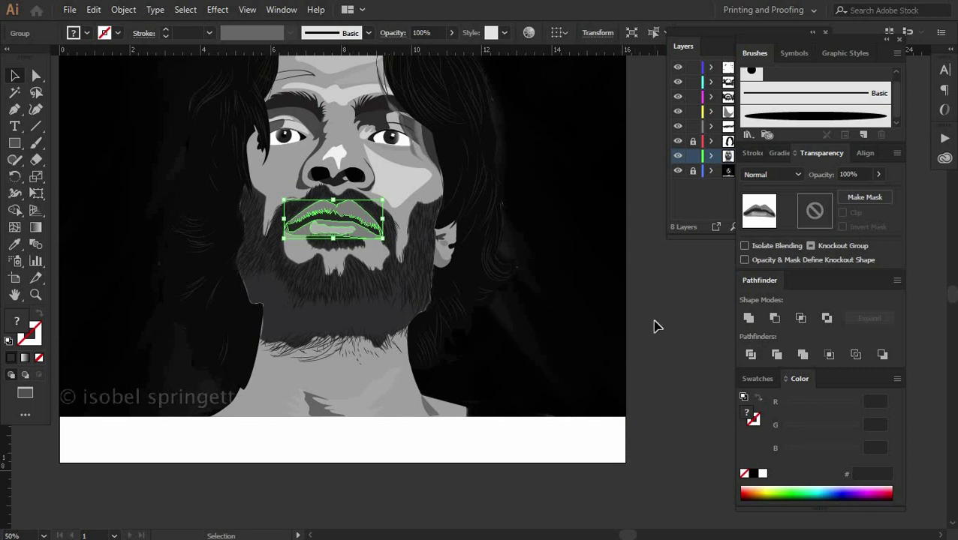
pyautogui.click(654, 326)
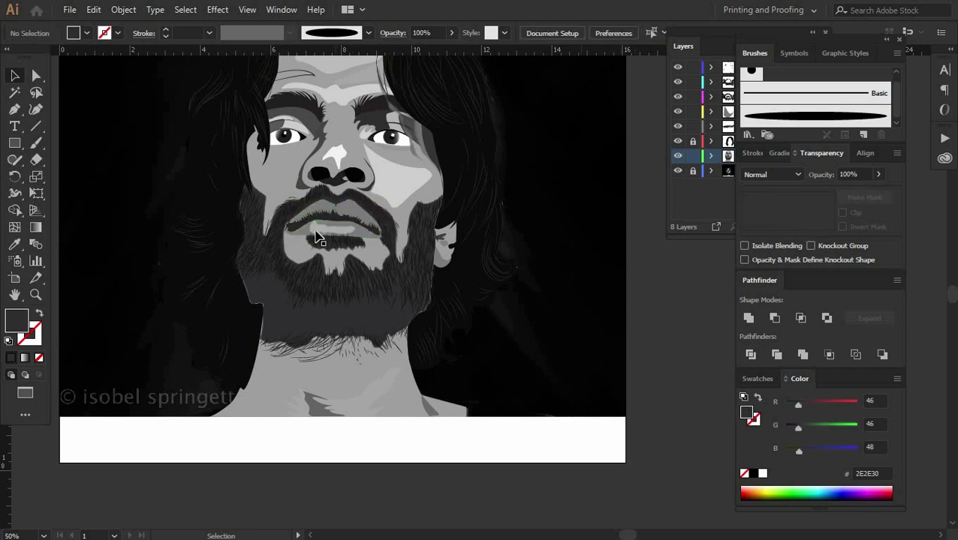
# Step: Hide the dark background layer and set the face outline's fill to None
pyautogui.scroll(1, 323, 210)
pyautogui.click(301, 112)
pyautogui.scroll(1, 300, 113)
pyautogui.click(677, 171)
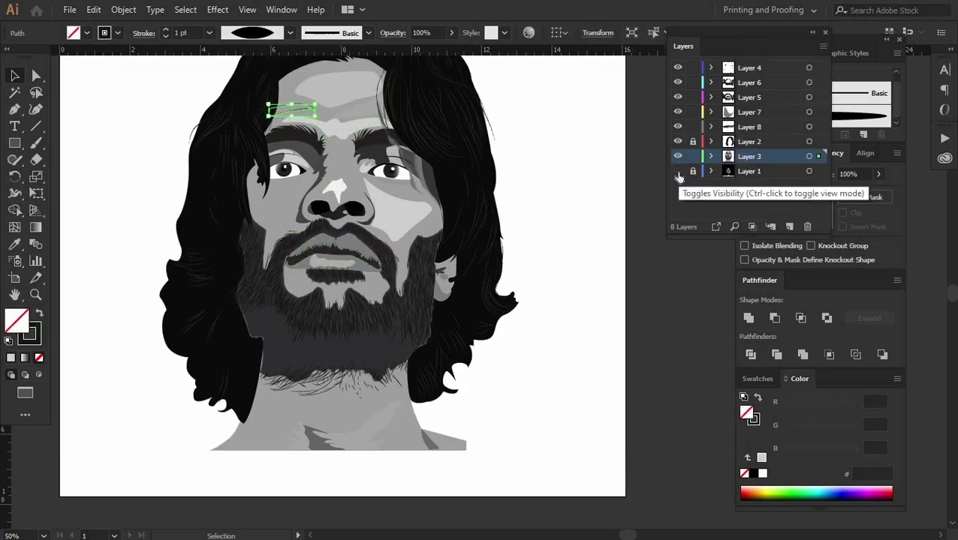
pyautogui.click(418, 425)
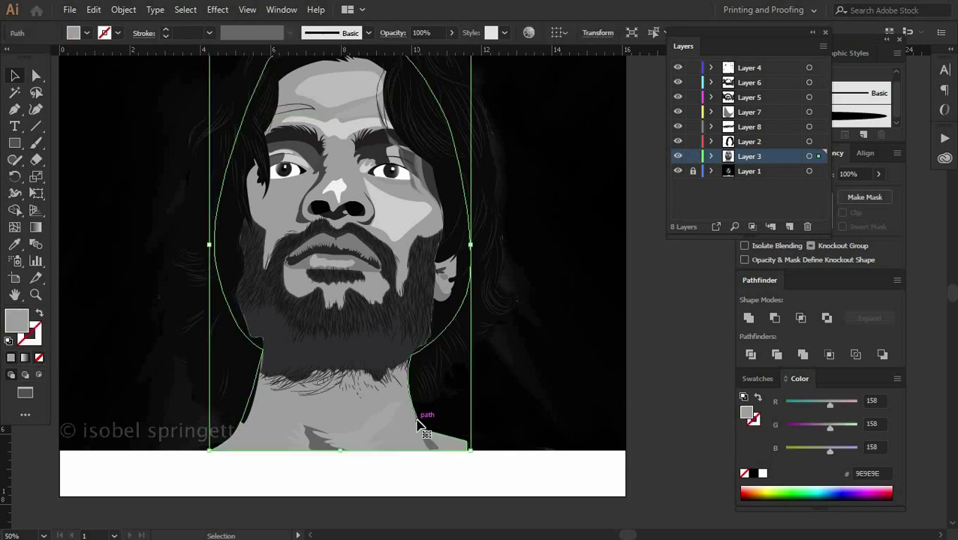
pyautogui.click(39, 359)
pyautogui.click(673, 442)
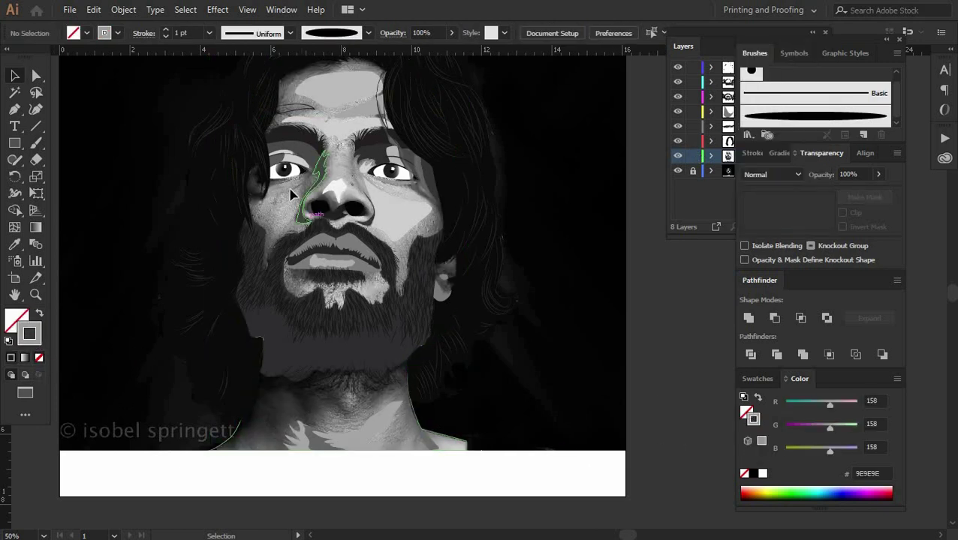
# Step: Sample a grey fill onto the eyebrow shape, then select the other eyebrow
pyautogui.click(311, 112)
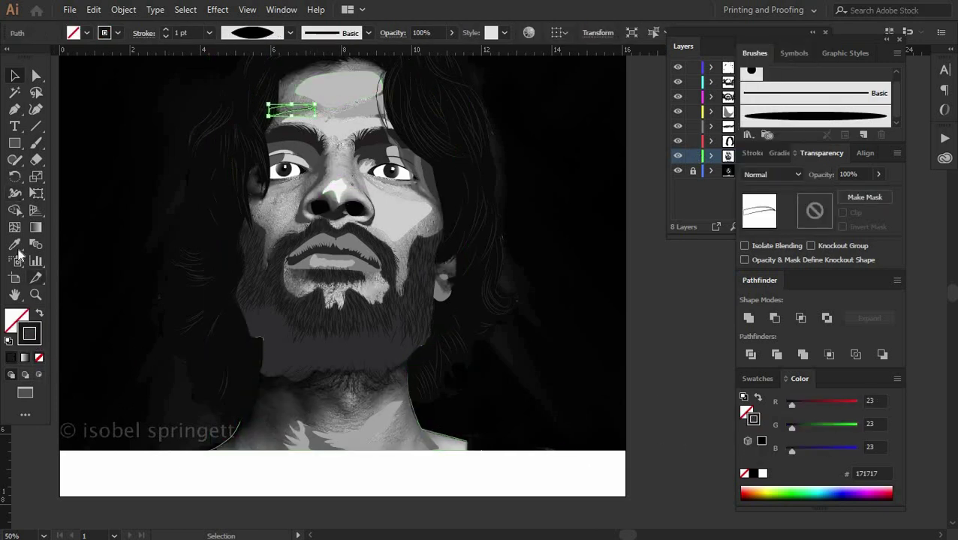
pyautogui.hotkey('ctrl', '+')
pyautogui.hotkey('ctrl', '+')
pyautogui.hotkey('ctrl', '+')
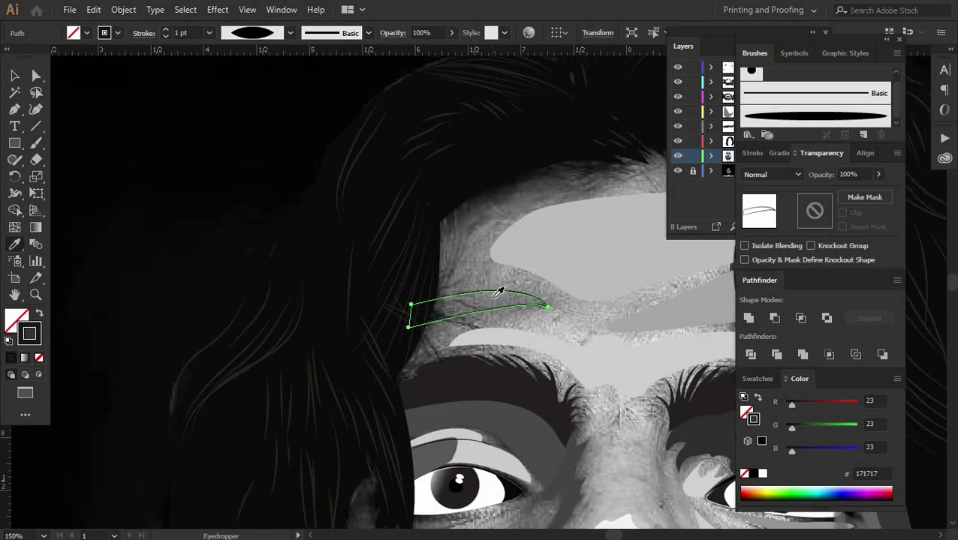
pyautogui.click(498, 293)
pyautogui.press('v')
pyautogui.scroll(-3, 263, 262)
pyautogui.scroll(-1, 276, 294)
pyautogui.hotkey('ctrl', '-')
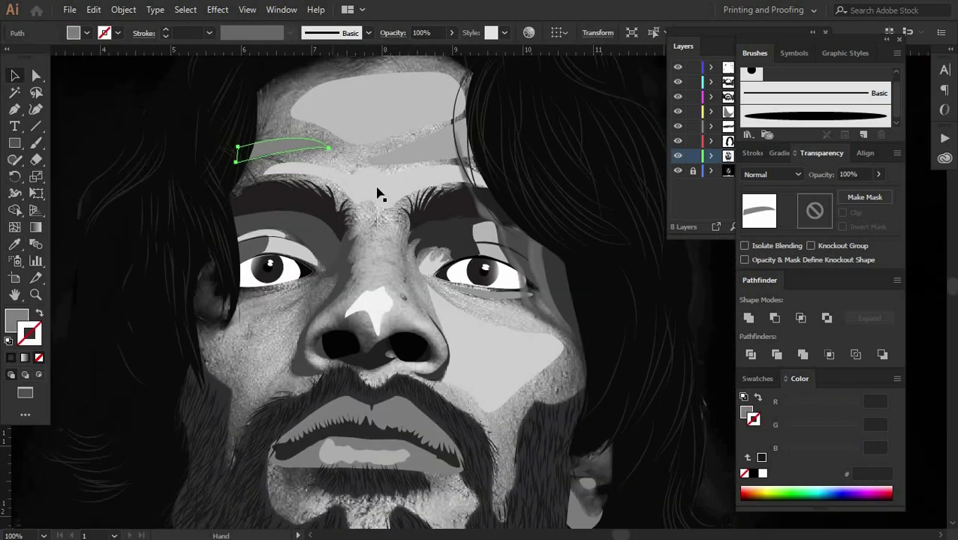
pyautogui.scroll(-3, 398, 199)
pyautogui.click(453, 166)
pyautogui.scroll(1, 450, 165)
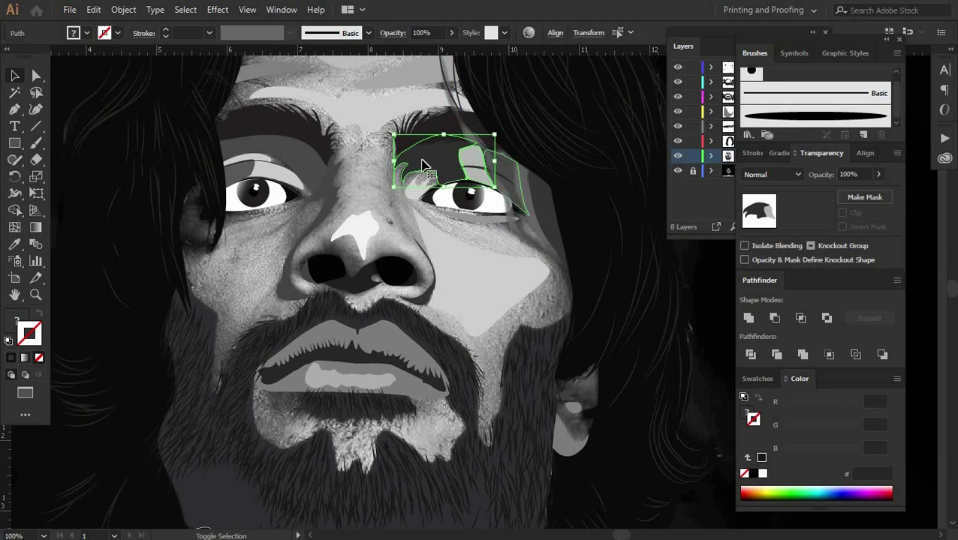
# Step: Make a blend between the eyebrow shapes via Object > Blend, then undo and redo
pyautogui.click(123, 9)
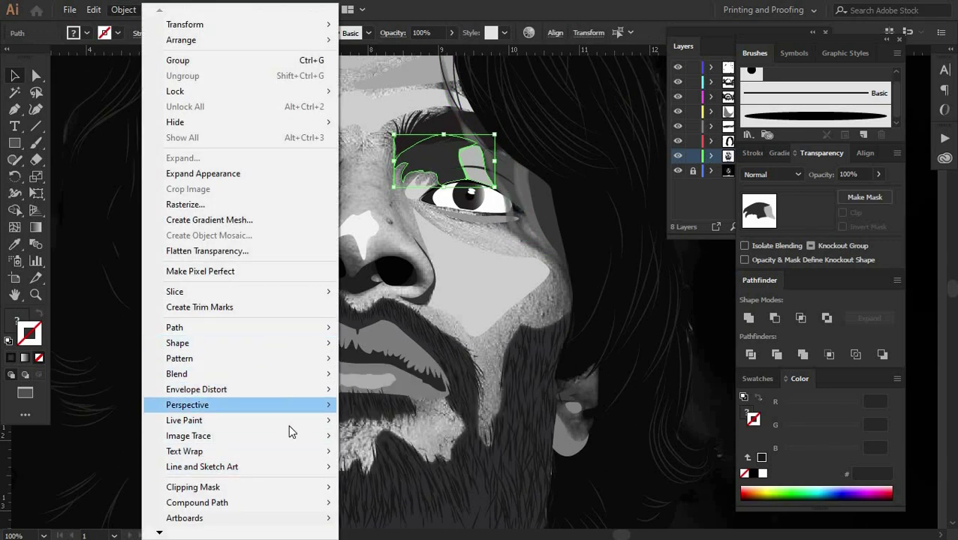
pyautogui.moveTo(196, 390)
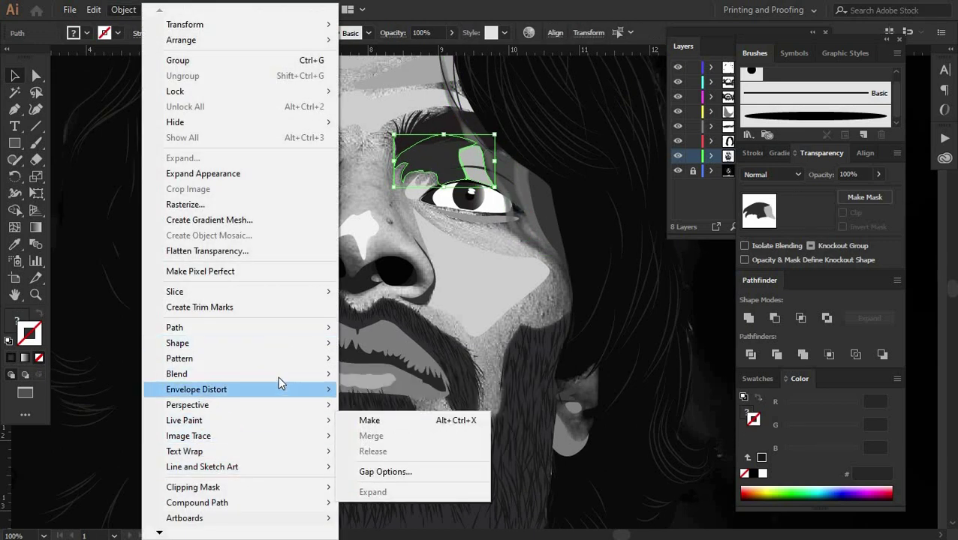
pyautogui.click(402, 375)
pyautogui.hotkey('ctrl', 'z')
pyautogui.hotkey('ctrl', 'z')
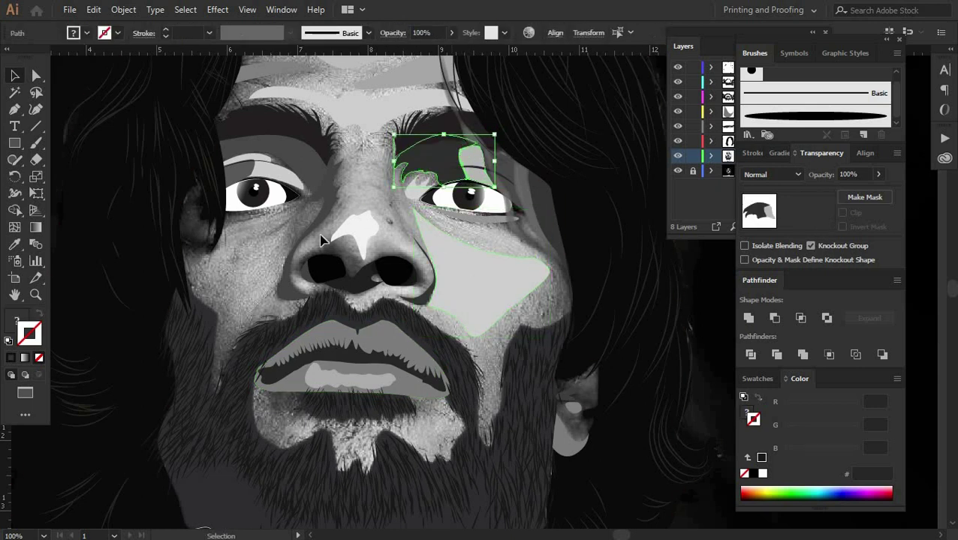
pyautogui.hotkey('ctrl', 'z')
pyautogui.hotkey('ctrl', 'shift', 'z')
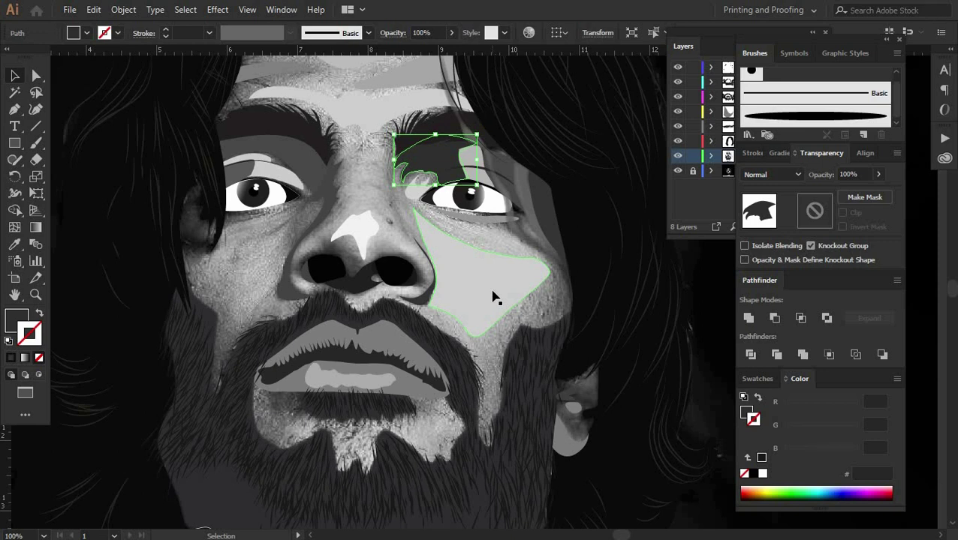
pyautogui.scroll(-4, 484, 339)
# Step: Set the beard group's transparency blending mode to Color Burn
pyautogui.click(328, 442)
pyautogui.scroll(1, 509, 196)
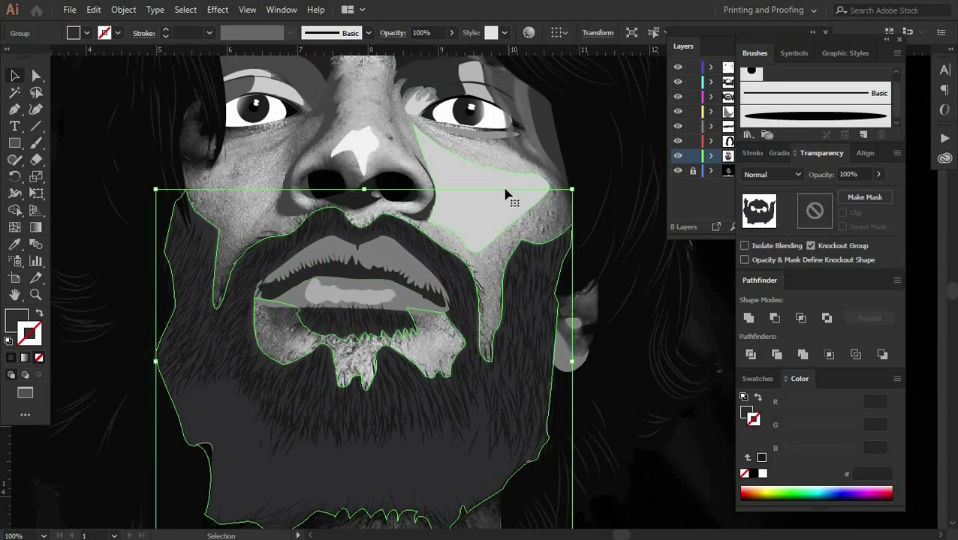
pyautogui.click(509, 196)
pyautogui.scroll(-2, 560, 241)
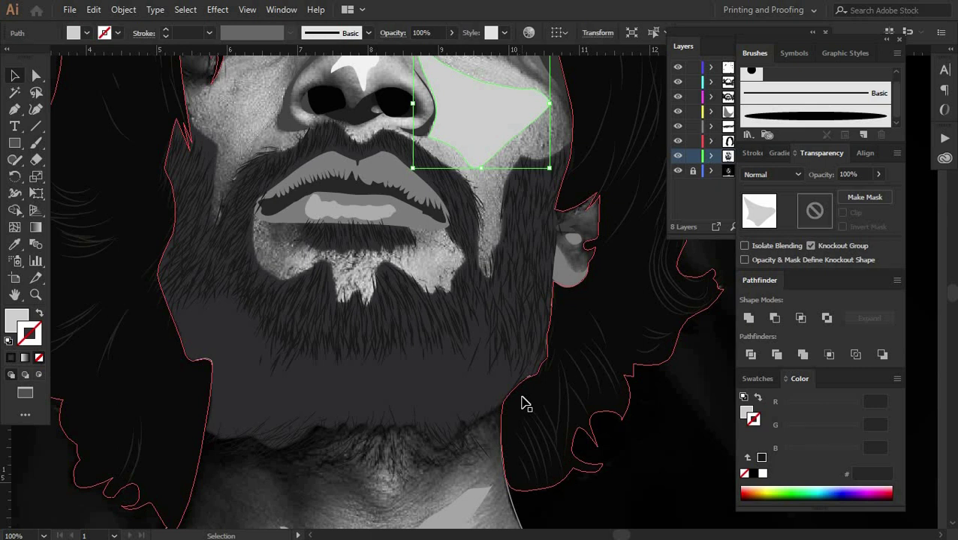
pyautogui.scroll(1, 525, 405)
pyautogui.click(310, 272)
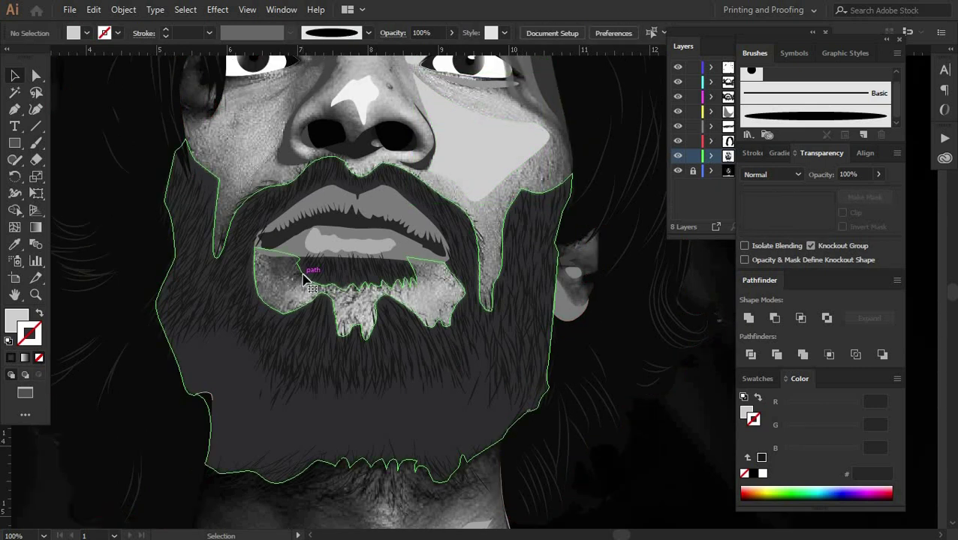
pyautogui.scroll(-1, 398, 408)
pyautogui.click(784, 245)
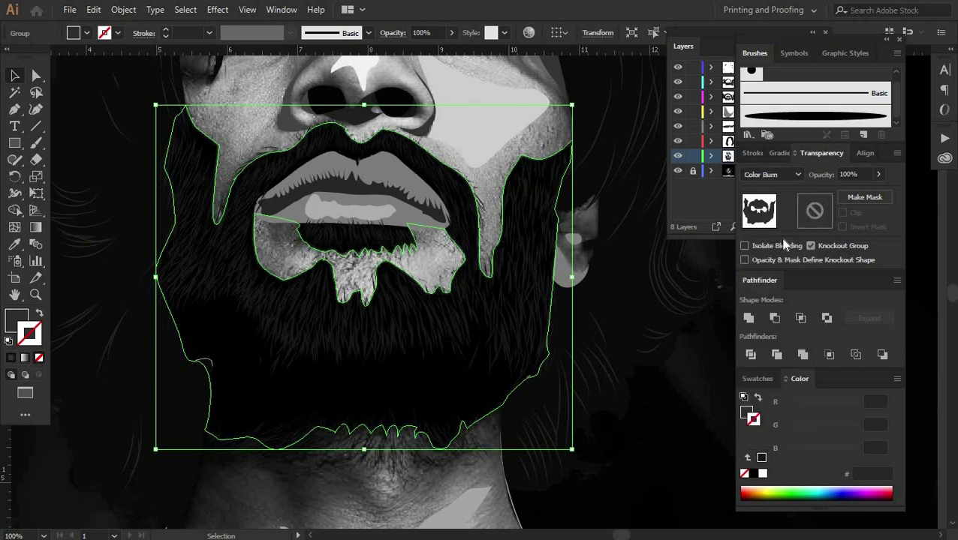
# Step: Reselect the beard group, then hide Layer 3 to reveal the reference photo
pyautogui.click(526, 351)
pyautogui.click(428, 332)
pyautogui.scroll(-1, 584, 344)
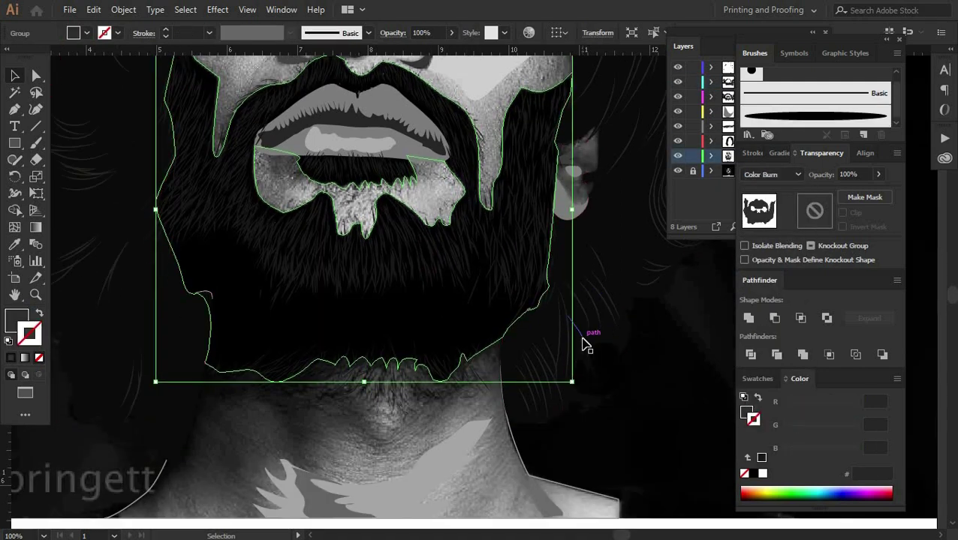
pyautogui.click(692, 178)
pyautogui.click(677, 171)
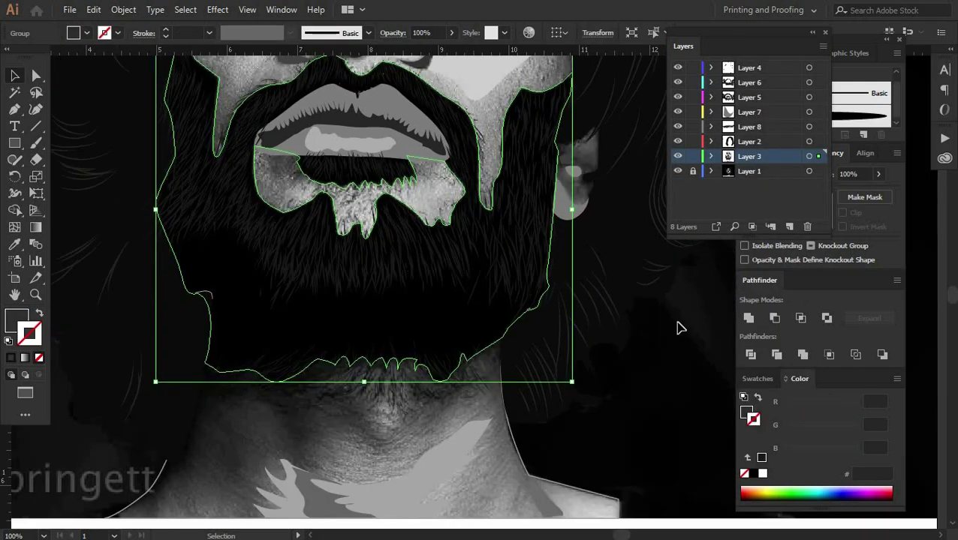
pyautogui.click(678, 156)
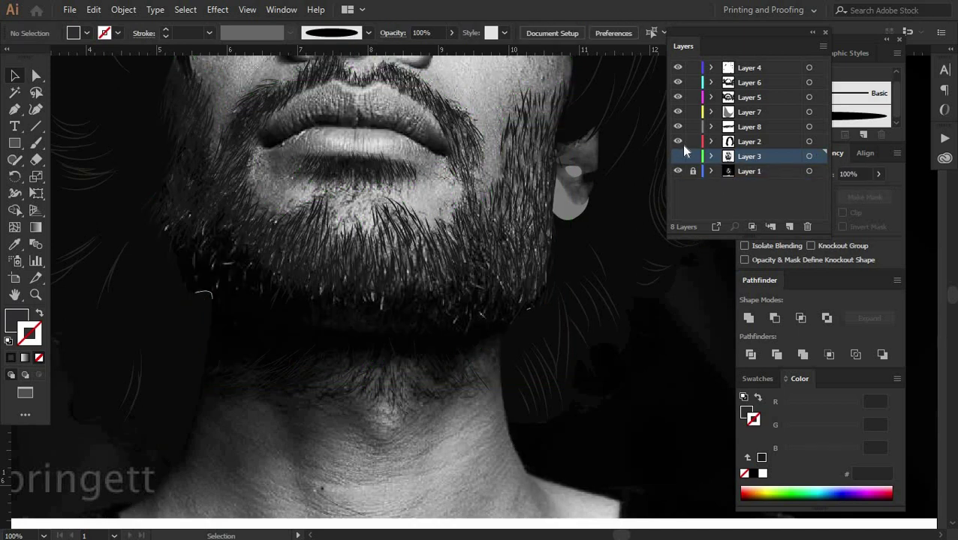
# Step: Turn Layer 3 back on, toggling it to compare, and inspect paths on Layers 3 and 2
pyautogui.click(678, 156)
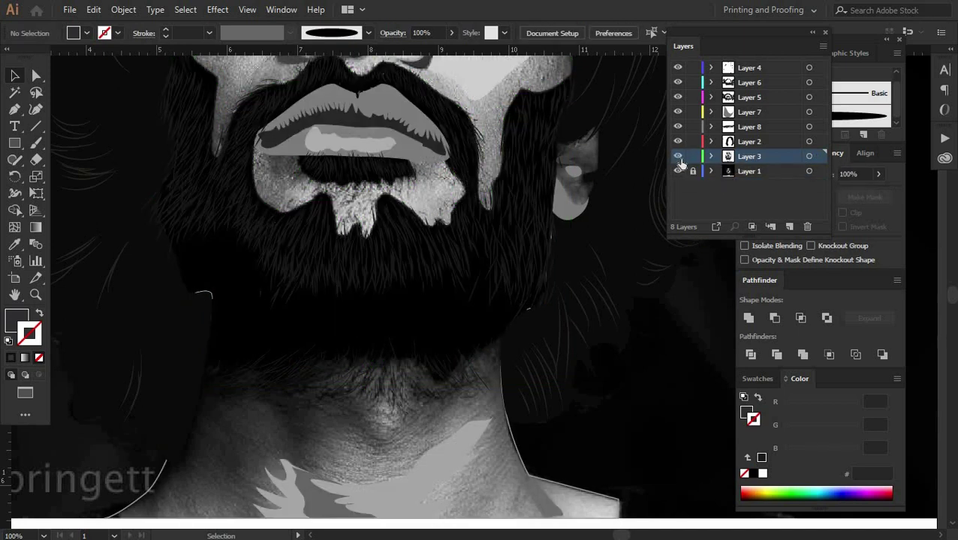
pyautogui.click(678, 156)
pyautogui.scroll(-1, 681, 232)
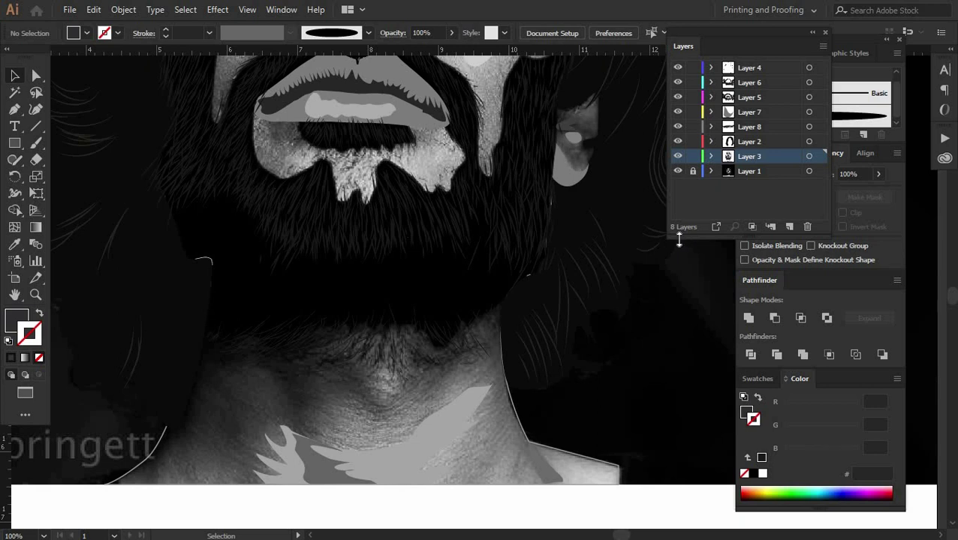
pyautogui.click(327, 431)
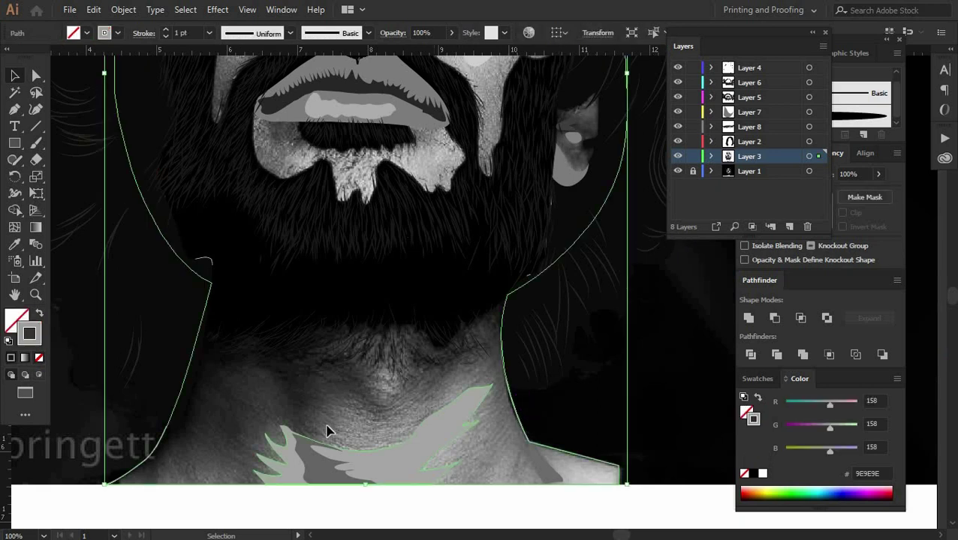
pyautogui.scroll(-1, 242, 474)
pyautogui.press('a')
pyautogui.click(220, 248)
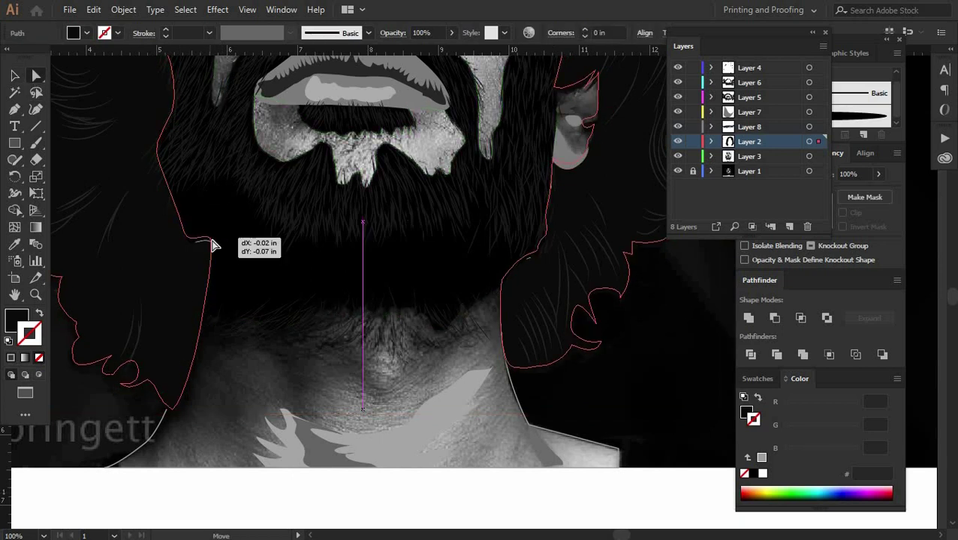
pyautogui.hotkey('ctrl', 'shift', 'a')
pyautogui.press('v')
# Step: Drag the neck-hair strand group below the beard slightly upward, then deselect it
pyautogui.scroll(-3, 191, 467)
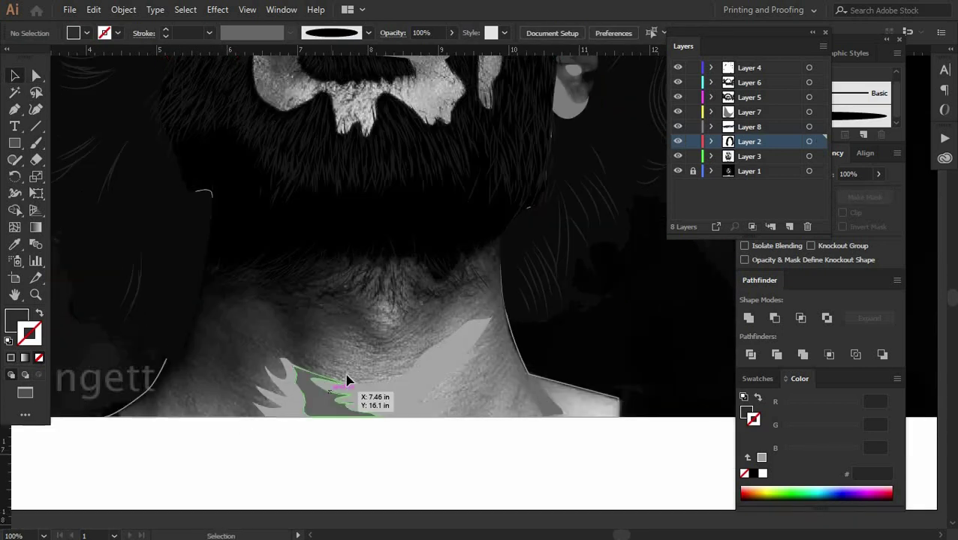
pyautogui.scroll(-4, 367, 424)
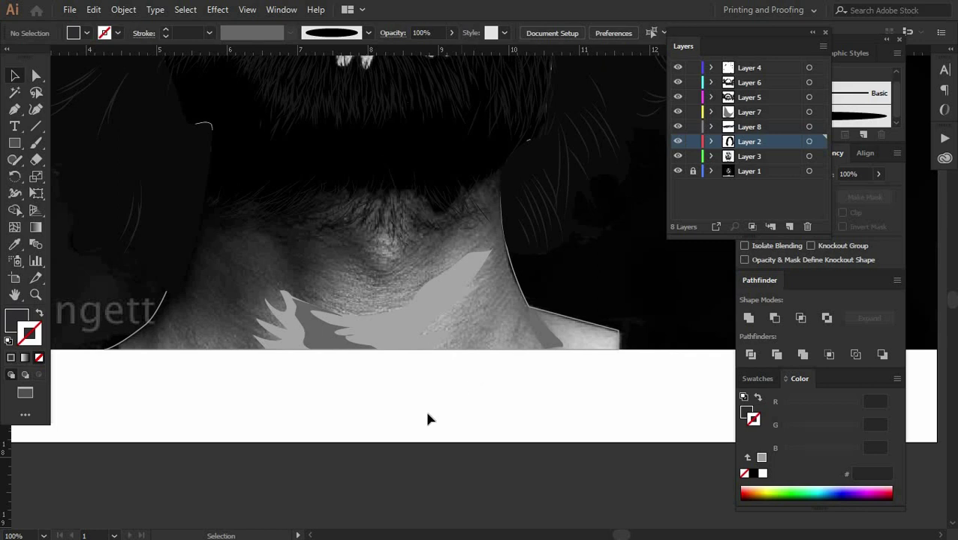
pyautogui.scroll(2, 426, 419)
pyautogui.scroll(4, 425, 420)
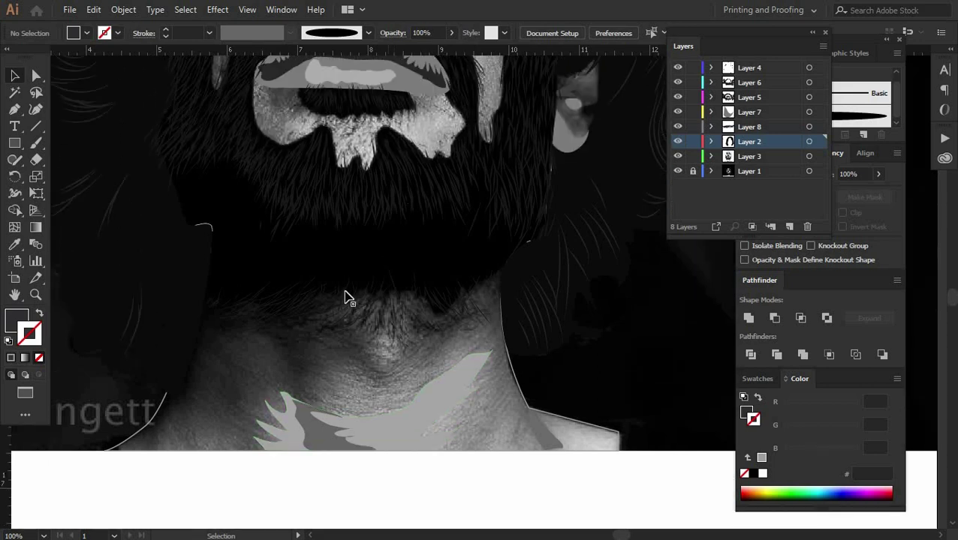
pyautogui.click(321, 336)
pyautogui.moveTo(320, 336); pyautogui.dragTo(320, 284)
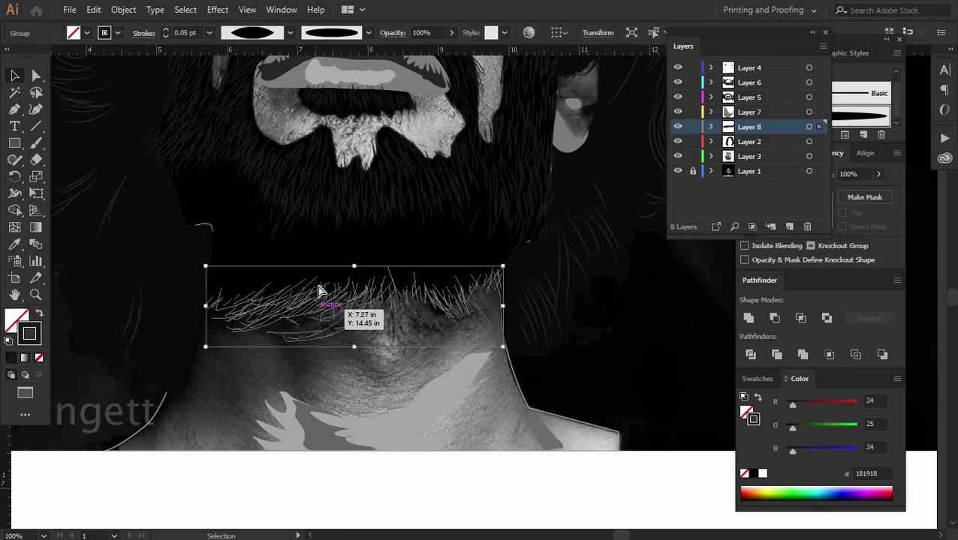
pyautogui.click(337, 359)
pyautogui.scroll(5, 398, 356)
pyautogui.scroll(8, 252, 250)
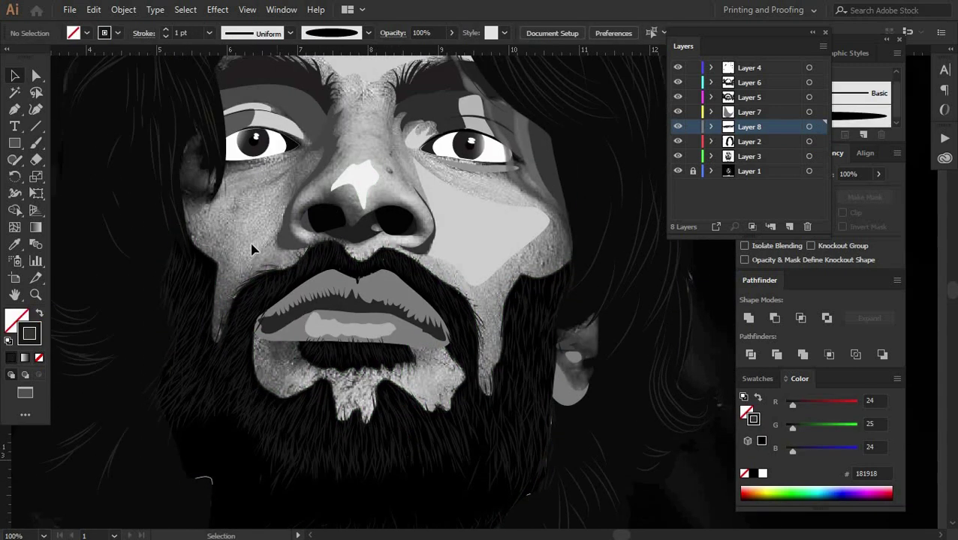
# Step: Apply a Feather effect to the cheek highlight shape
pyautogui.click(466, 263)
pyautogui.click(217, 9)
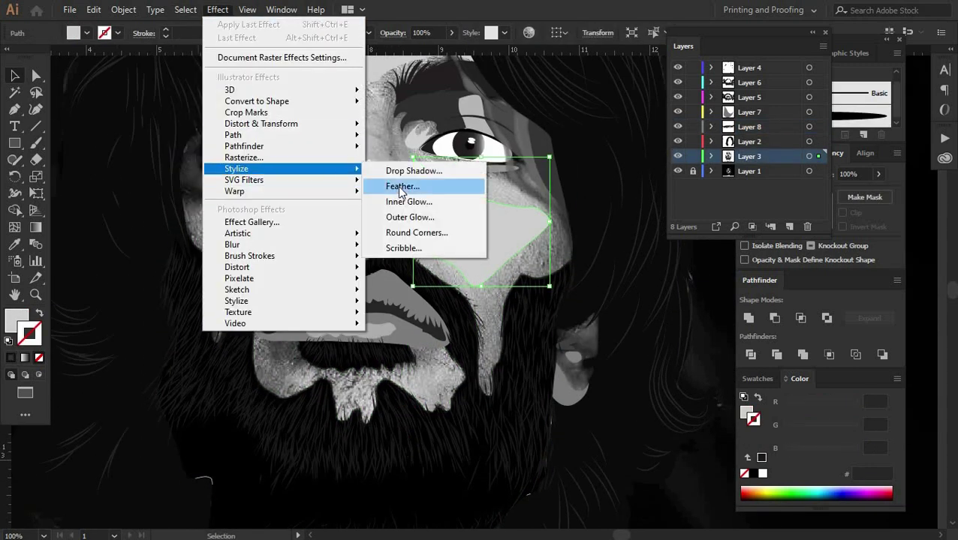
pyautogui.click(397, 185)
pyautogui.click(531, 233)
# Step: Feather the two forehead shapes above the eyebrows at 0.05 in
pyautogui.scroll(4, 322, 161)
pyautogui.click(323, 154)
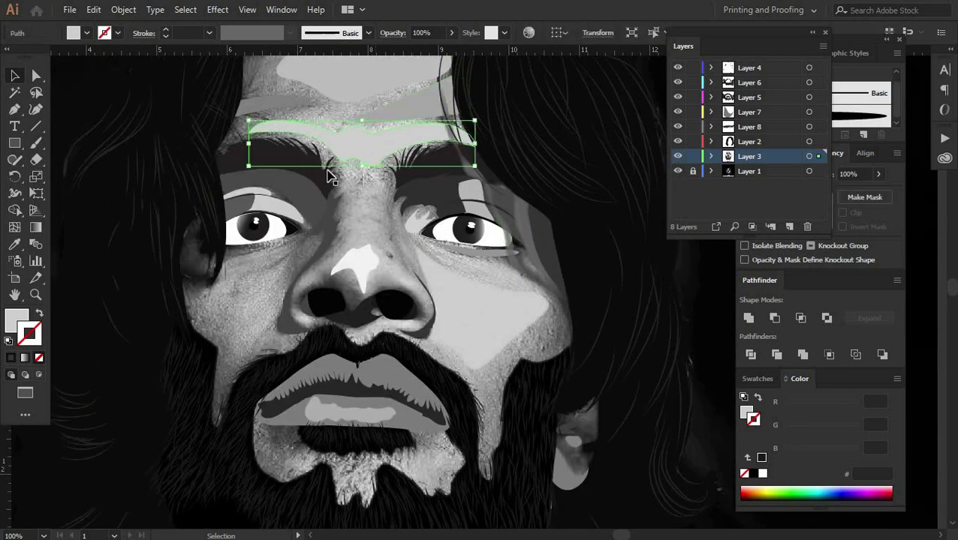
pyautogui.scroll(4, 324, 162)
pyautogui.keyDown('shift'); pyautogui.click(315, 198); pyautogui.keyUp('shift')
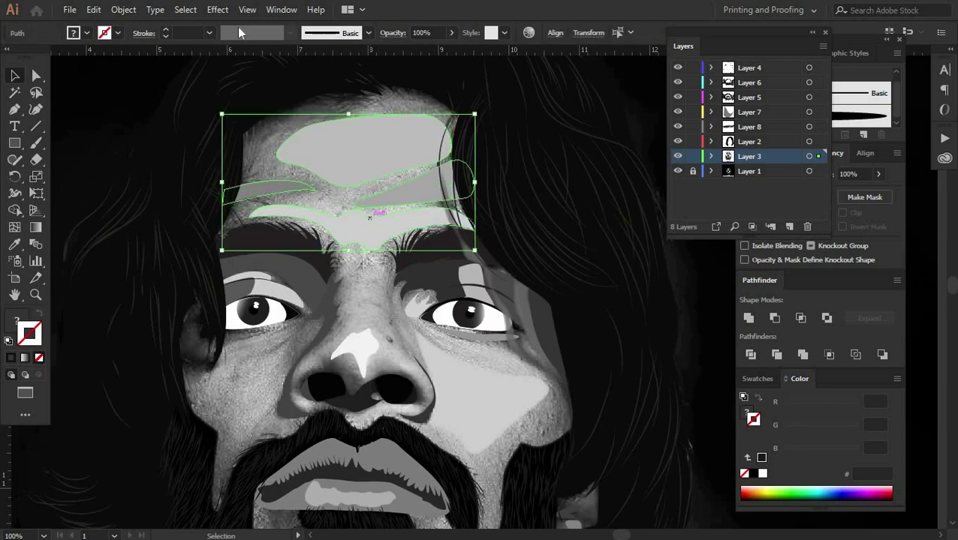
pyautogui.click(217, 9)
pyautogui.click(422, 191)
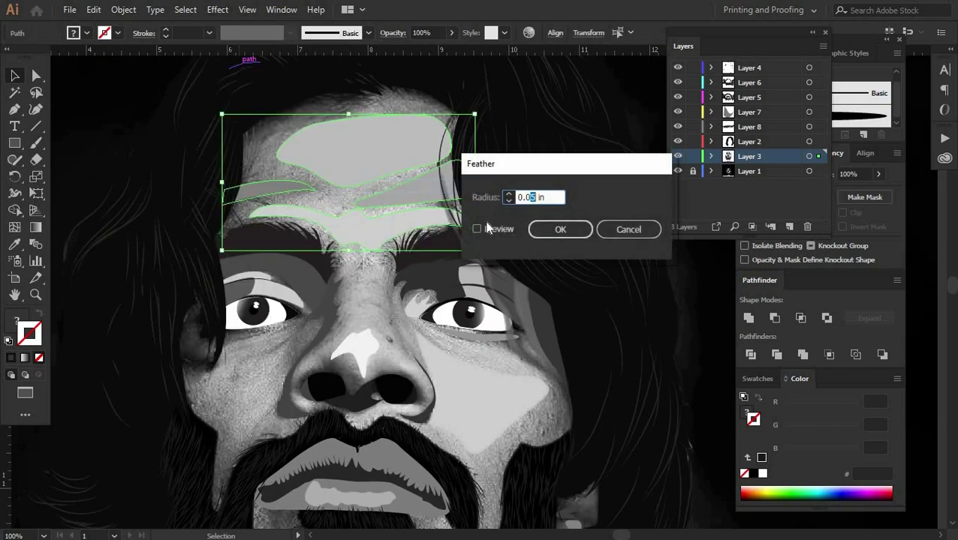
pyautogui.press('Return')
# Step: Re-feather the cheek highlight shape at 0.03 in, then clear the selection
pyautogui.scroll(-2, 474, 330)
pyautogui.scroll(-2, 474, 330)
pyautogui.click(474, 325)
pyautogui.click(185, 9)
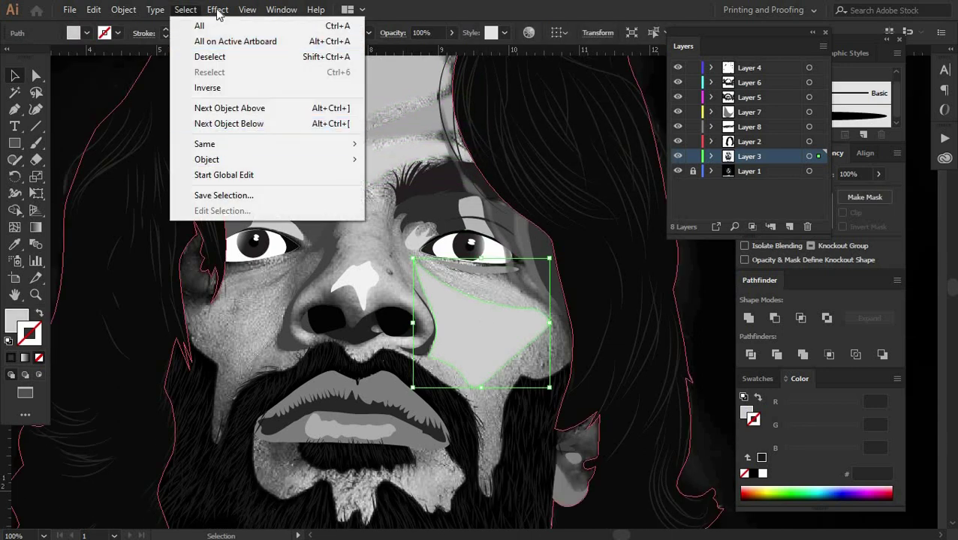
pyautogui.click(421, 192)
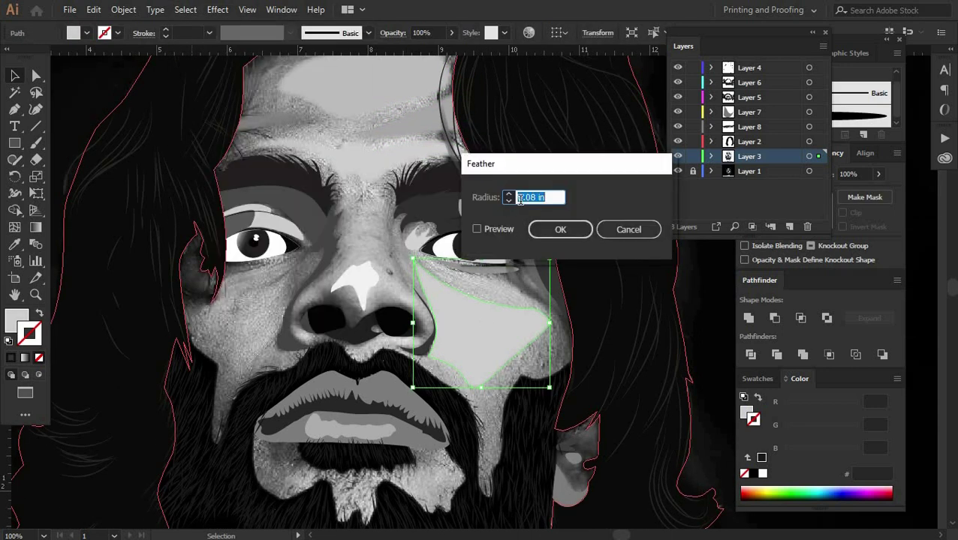
pyautogui.click(556, 230)
pyautogui.scroll(-2, 525, 225)
pyautogui.scroll(-3, 523, 182)
pyautogui.hotkey('ctrl', 'shift', 'a')
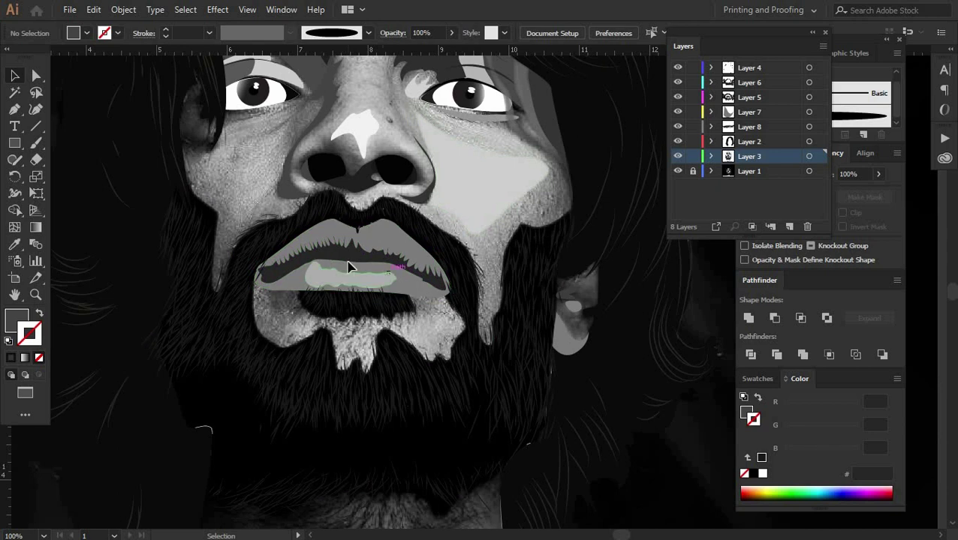
# Step: Zoom in on the lips and briefly move Layer 3 below Layer 4, then restore it
pyautogui.rightClick(348, 266)
pyautogui.press('Escape')
pyautogui.click(363, 250)
pyautogui.hotkey('ctrl', '+')
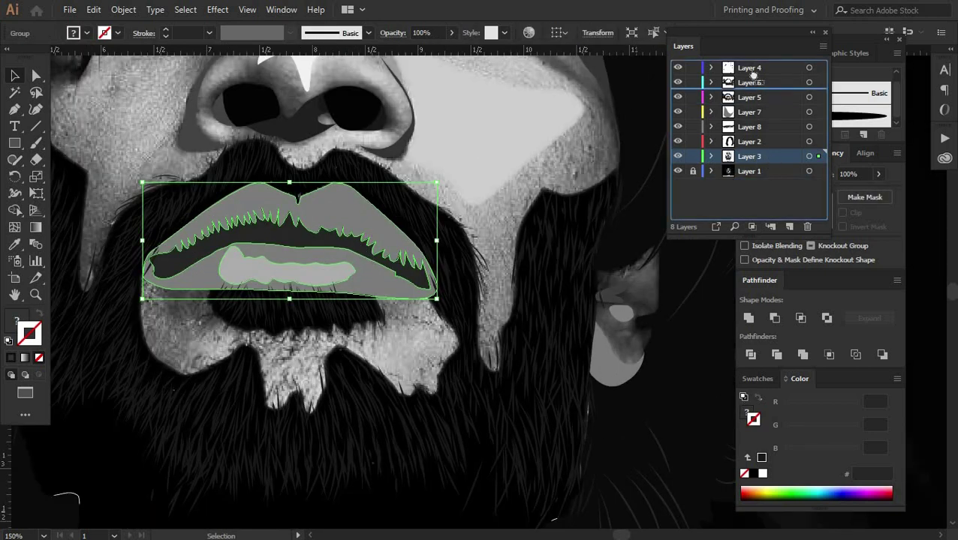
pyautogui.moveTo(753, 77); pyautogui.dragTo(750, 164)
pyautogui.click(313, 302)
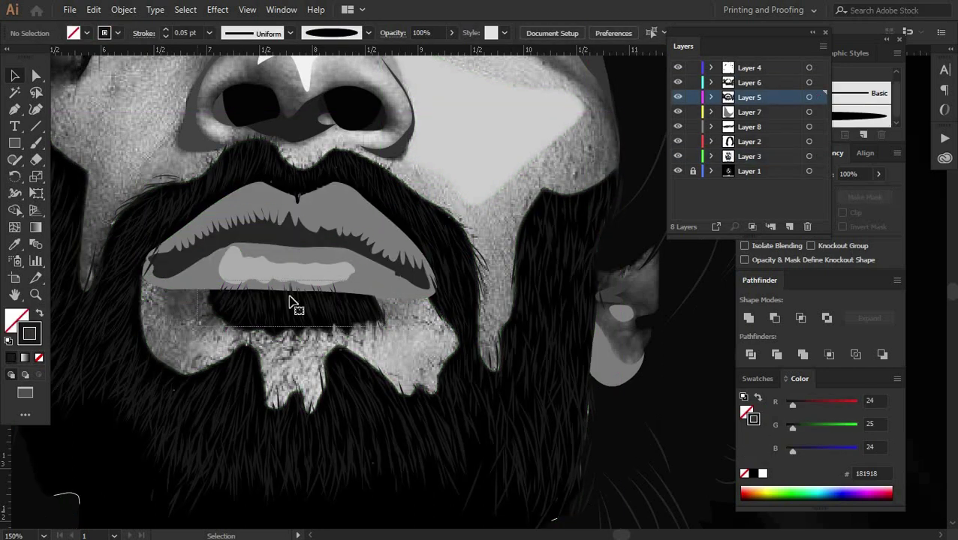
# Step: At 400% zoom, drag the lip-corner hair strand against the lower lip edge
pyautogui.click(151, 264)
pyautogui.hotkey('ctrl', '=')
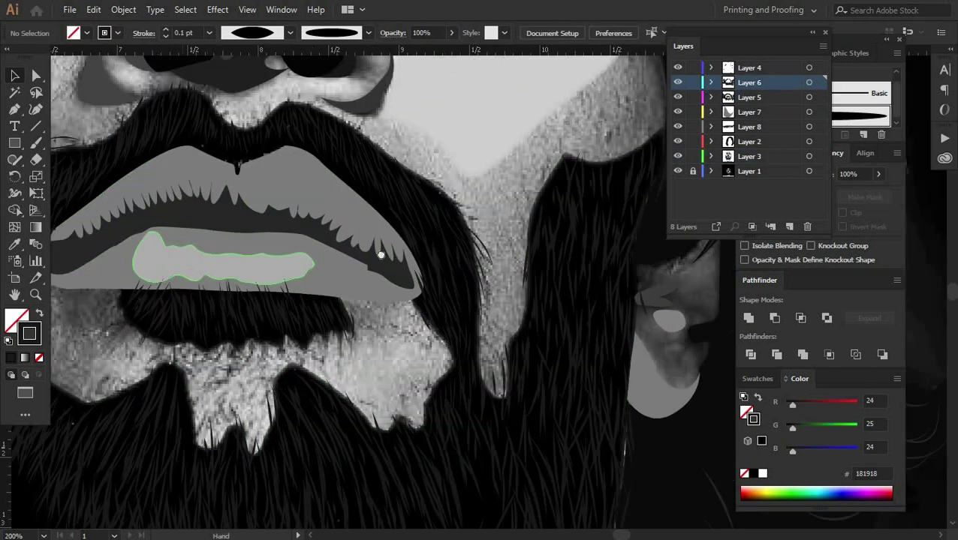
pyautogui.hscroll(-3, 249, 240)
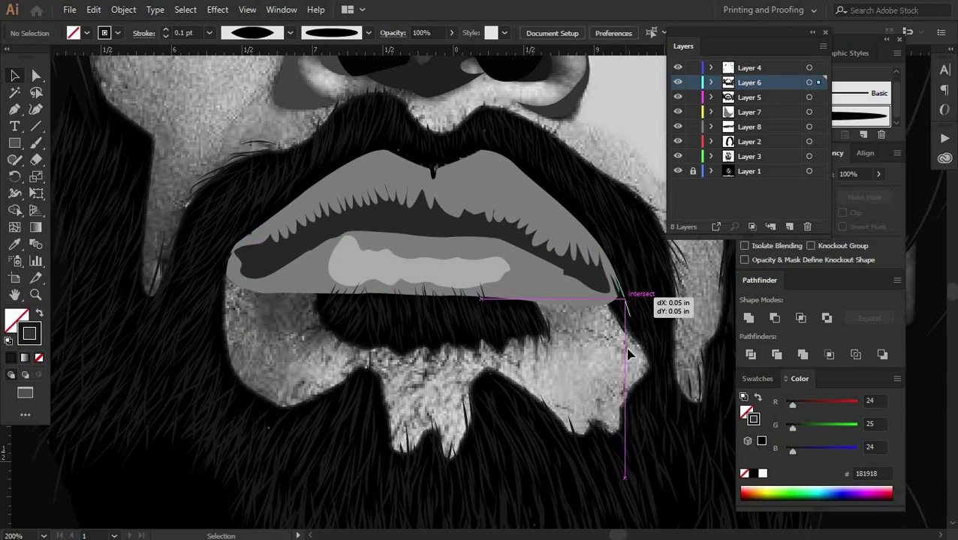
pyautogui.hotkey('ctrl', '=')
pyautogui.hotkey('ctrl', '=')
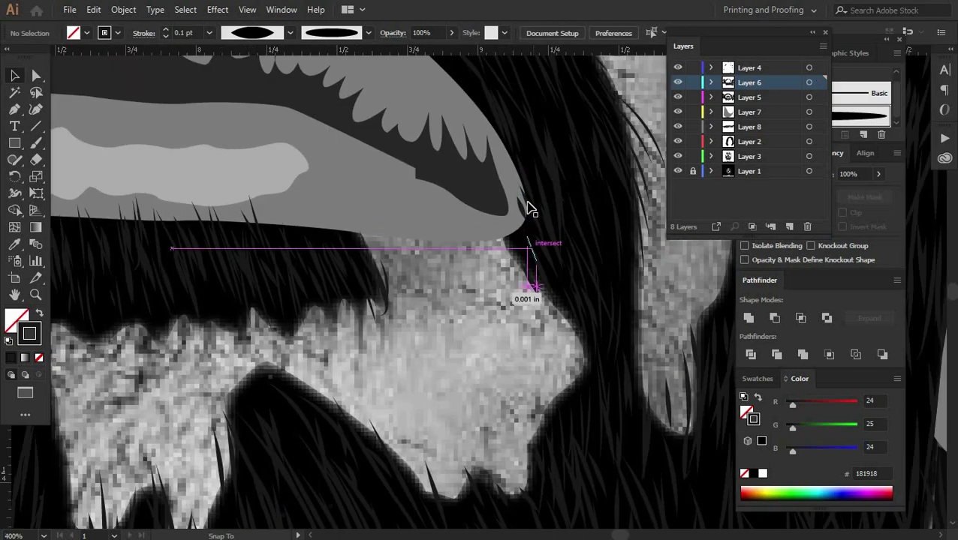
pyautogui.hscroll(-3, 498, 292)
pyautogui.hscroll(-3, 304, 203)
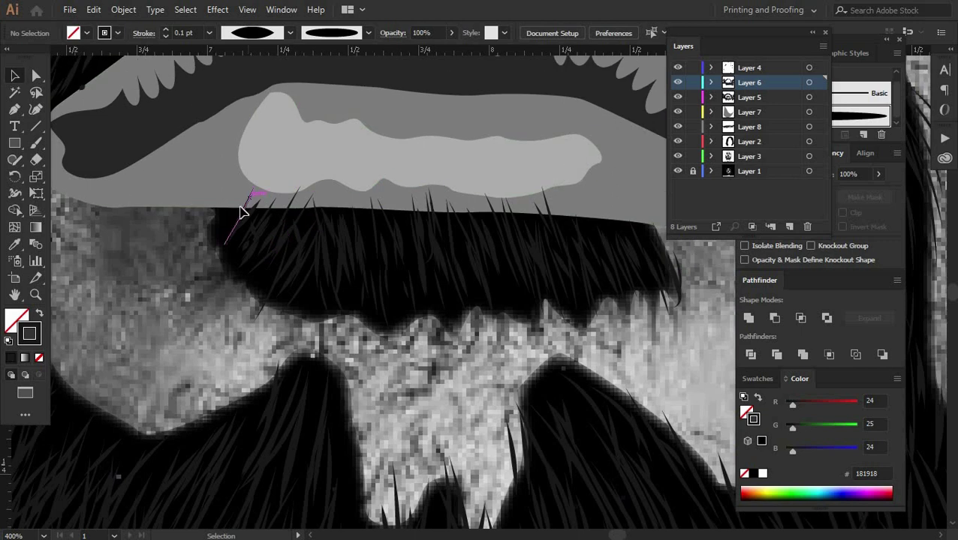
pyautogui.moveTo(241, 212); pyautogui.dragTo(306, 220)
pyautogui.moveTo(250, 202); pyautogui.dragTo(242, 210)
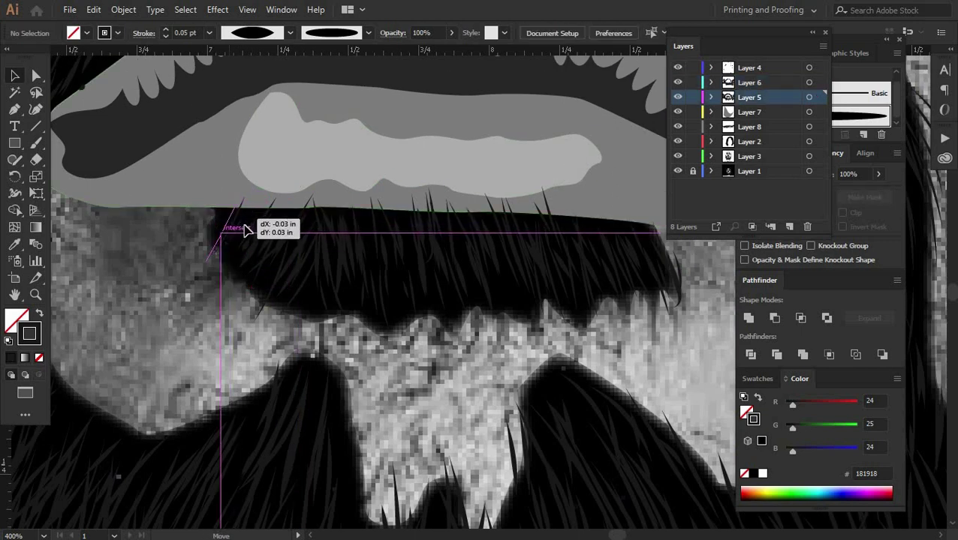
pyautogui.click(274, 216)
# Step: Add an anchor point to the hair strand with the Pen tool and drag it to reshape
pyautogui.click(274, 210)
pyautogui.press('p')
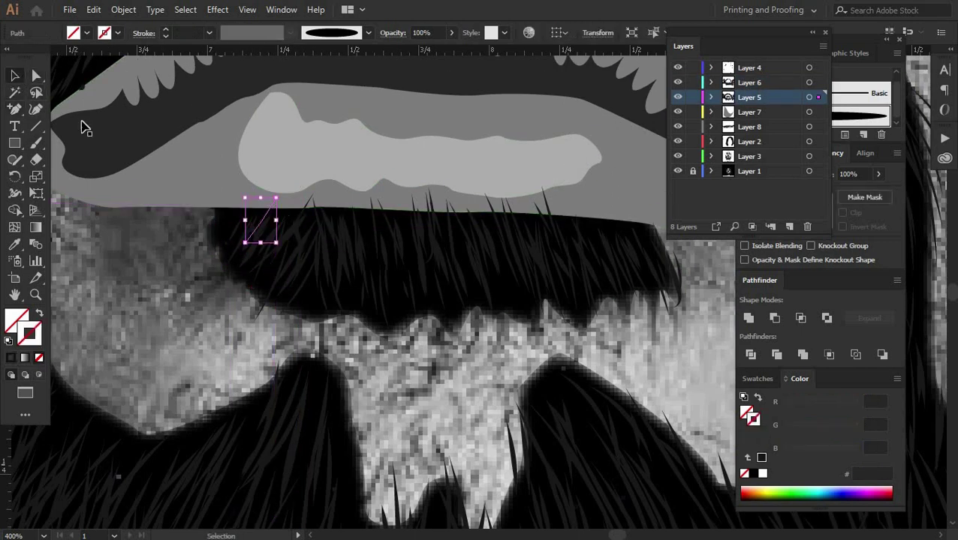
pyautogui.hotkey('ctrl', '=')
pyautogui.moveTo(316, 205)
pyautogui.mouseDown()
pyautogui.moveTo(366, 299)
pyautogui.moveTo(353, 320)
pyautogui.moveTo(302, 159)
pyautogui.moveTo(316, 142)
pyautogui.moveTo(252, 220)
pyautogui.mouseUp()
# Step: Move two thin moustache hair strands toward the lip edge
pyautogui.scroll(-2, 252, 220)
pyautogui.click(306, 274)
pyautogui.scroll(1, 192, 122)
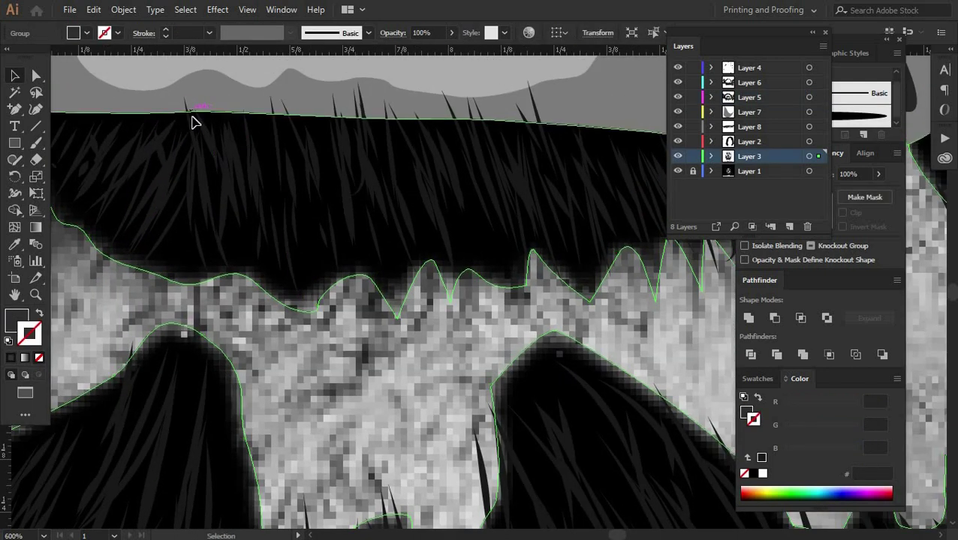
pyautogui.moveTo(191, 122)
pyautogui.mouseDown()
pyautogui.moveTo(359, 117)
pyautogui.moveTo(410, 293)
pyautogui.mouseUp()
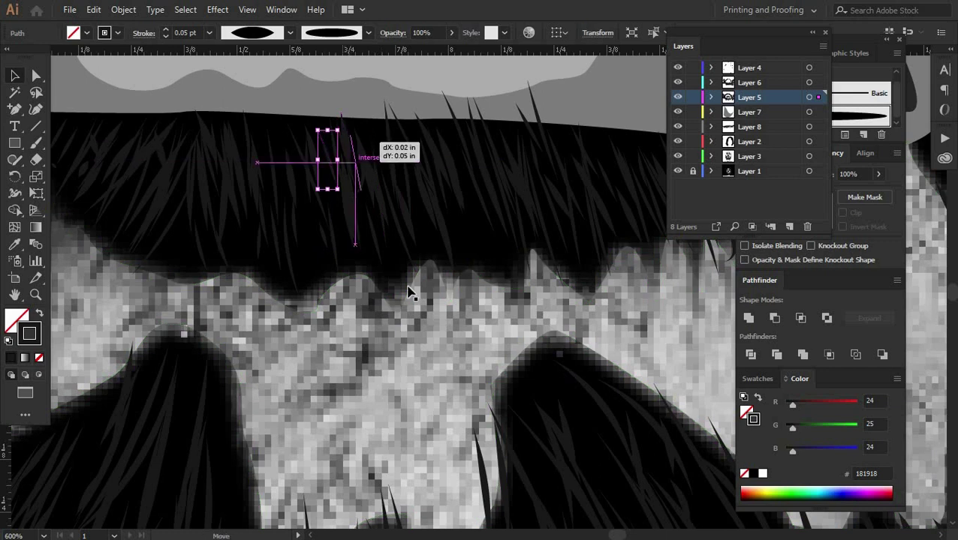
pyautogui.hscroll(5, 410, 293)
pyautogui.click(135, 150)
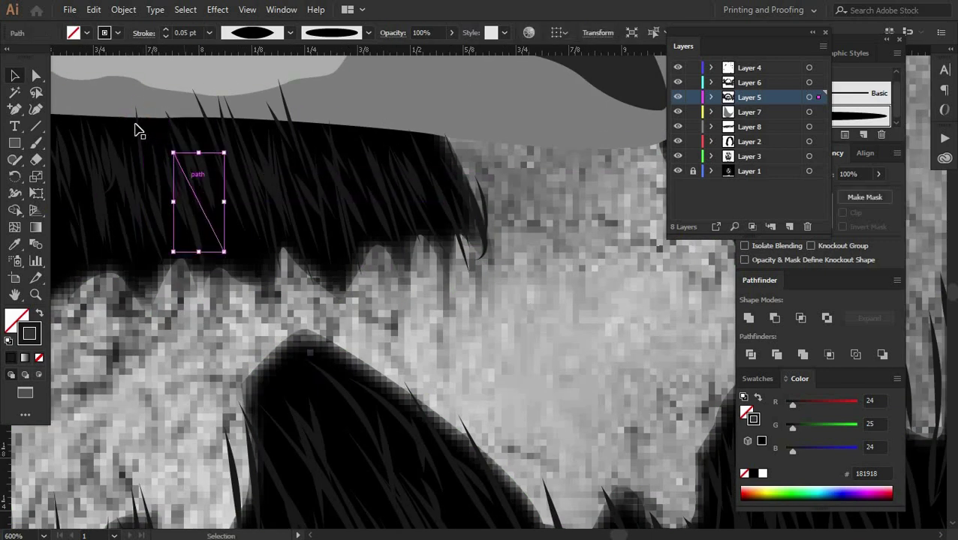
pyautogui.moveTo(137, 131); pyautogui.dragTo(222, 120)
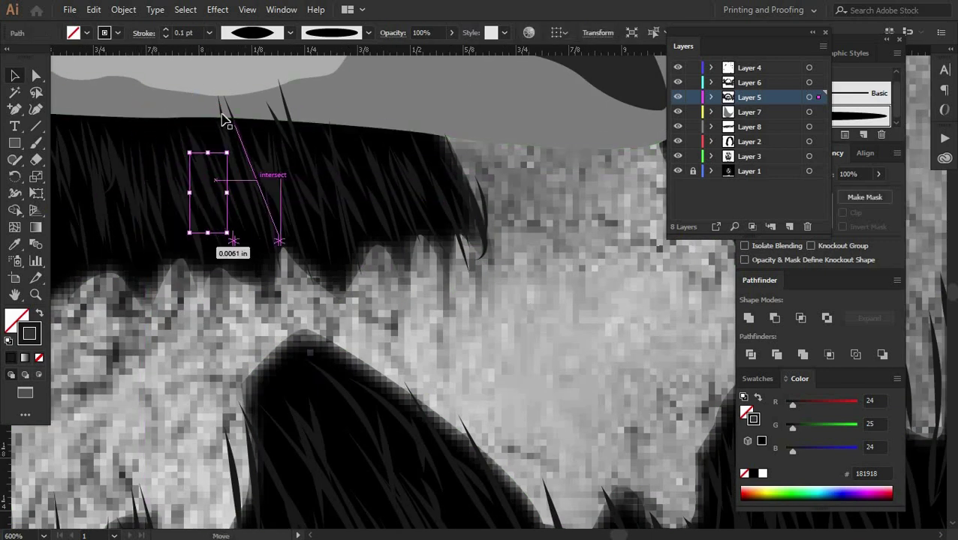
pyautogui.moveTo(340, 111); pyautogui.dragTo(429, 116)
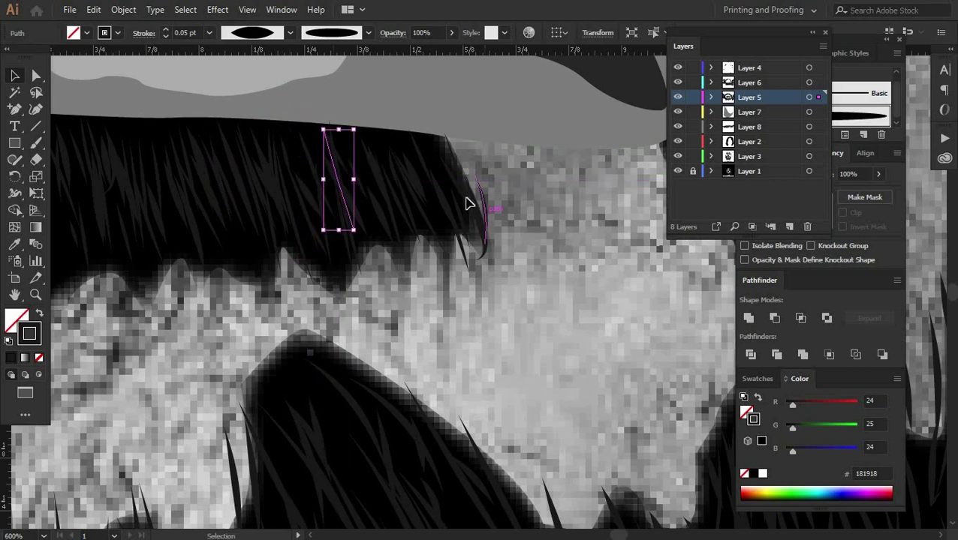
pyautogui.click(530, 222)
# Step: Reposition two hair strands on the chin beard, moving them into the beard
pyautogui.scroll(-3, 408, 214)
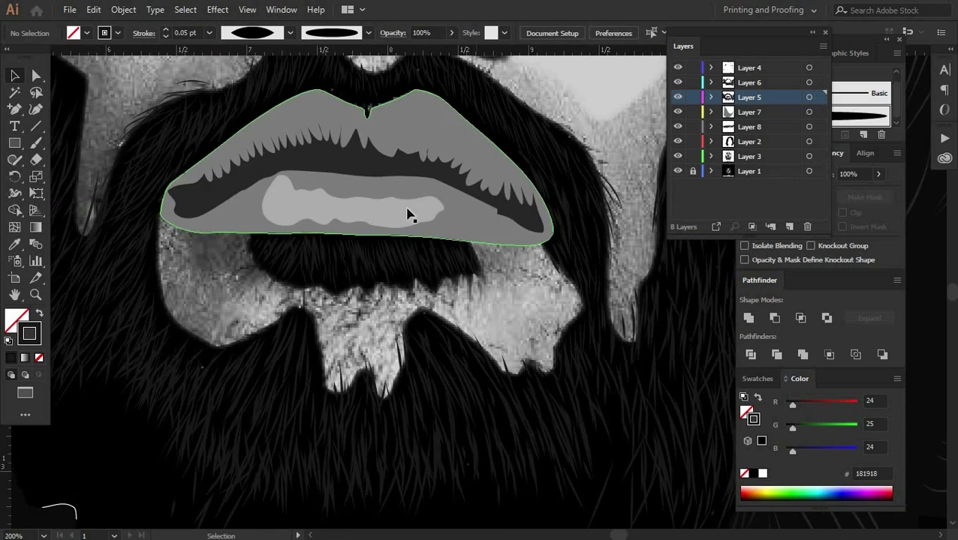
pyautogui.scroll(-4, 361, 223)
pyautogui.click(361, 223)
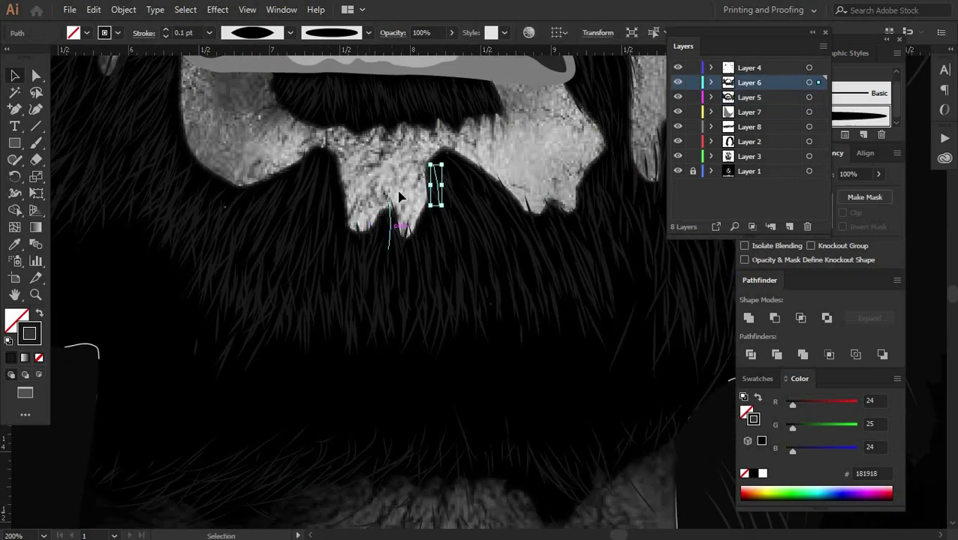
pyautogui.moveTo(421, 204); pyautogui.dragTo(341, 259)
pyautogui.moveTo(398, 252); pyautogui.dragTo(419, 257)
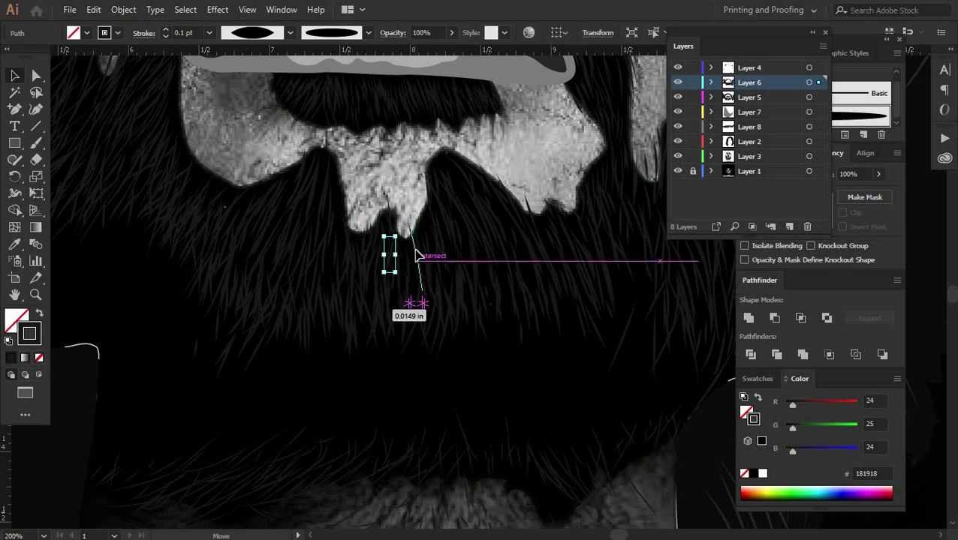
pyautogui.click(357, 250)
pyautogui.click(341, 235)
pyautogui.moveTo(341, 235); pyautogui.dragTo(510, 227)
pyautogui.hotkey('ctrl', 'shift', 'a')
# Step: Move a small hair strand near the jaw left over the skin edge
pyautogui.scroll(2, 276, 183)
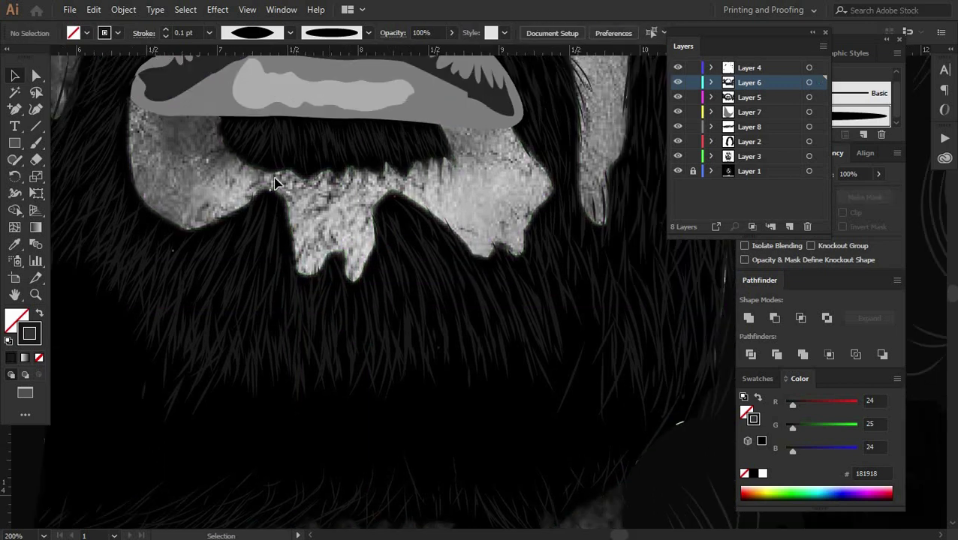
pyautogui.hscroll(5, 314, 191)
pyautogui.scroll(2, 314, 191)
pyautogui.click(422, 303)
pyautogui.click(438, 274)
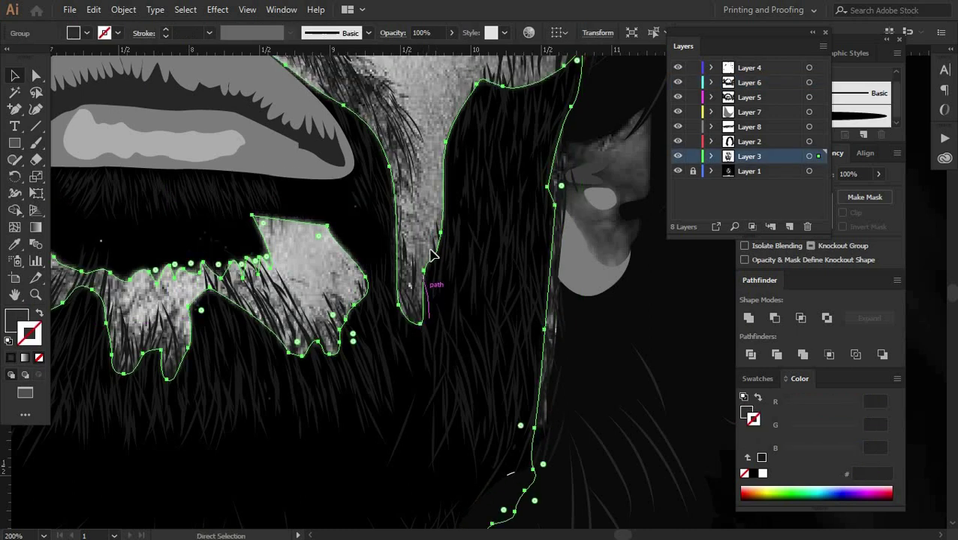
pyautogui.hotkey('ctrl', 'shift', 'a')
pyautogui.click(407, 288)
pyautogui.scroll(2, 451, 208)
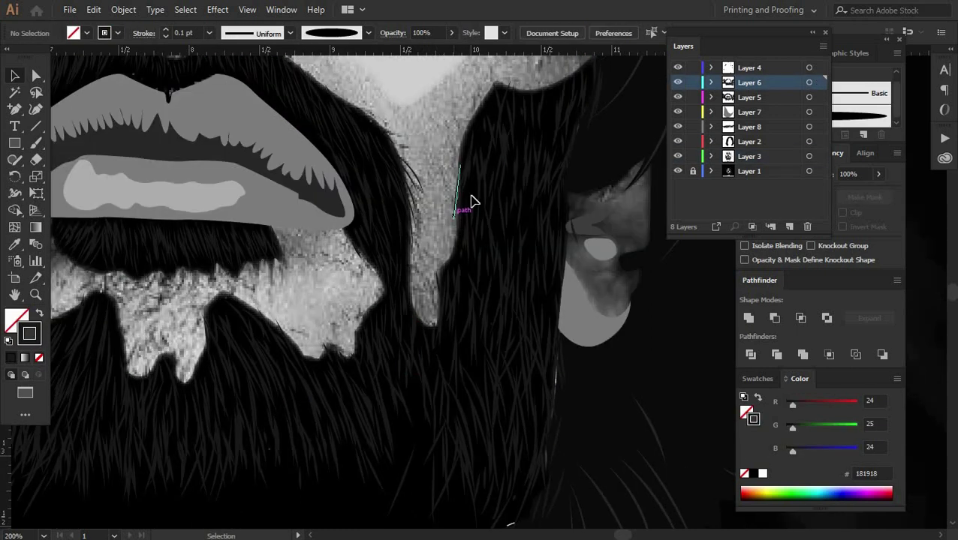
pyautogui.moveTo(470, 184); pyautogui.dragTo(396, 187)
pyautogui.hotkey('ctrl', 'shift', 'a')
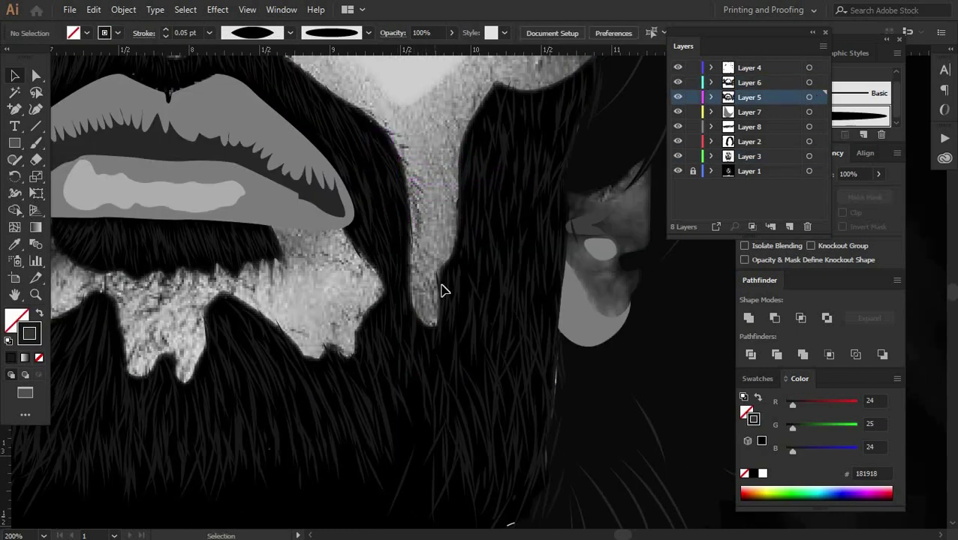
# Step: Check the large beard path, then select the nose outline path
pyautogui.click(442, 288)
pyautogui.hotkey('ctrl', 'shift', 'a')
pyautogui.scroll(5, 429, 213)
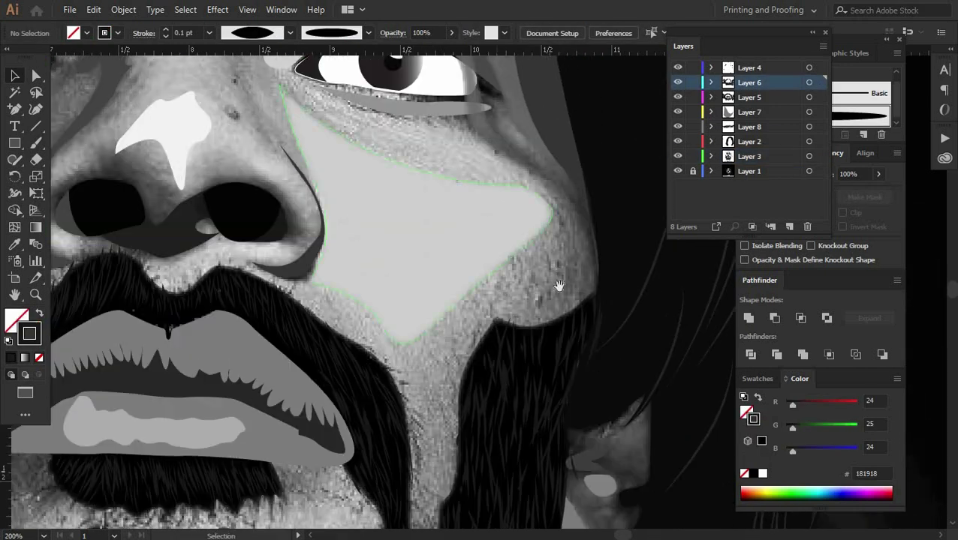
pyautogui.hscroll(-3, 429, 213)
pyautogui.click(524, 149)
# Step: Feather the nose outline and the grey shading shape beside the nose
pyautogui.click(186, 9)
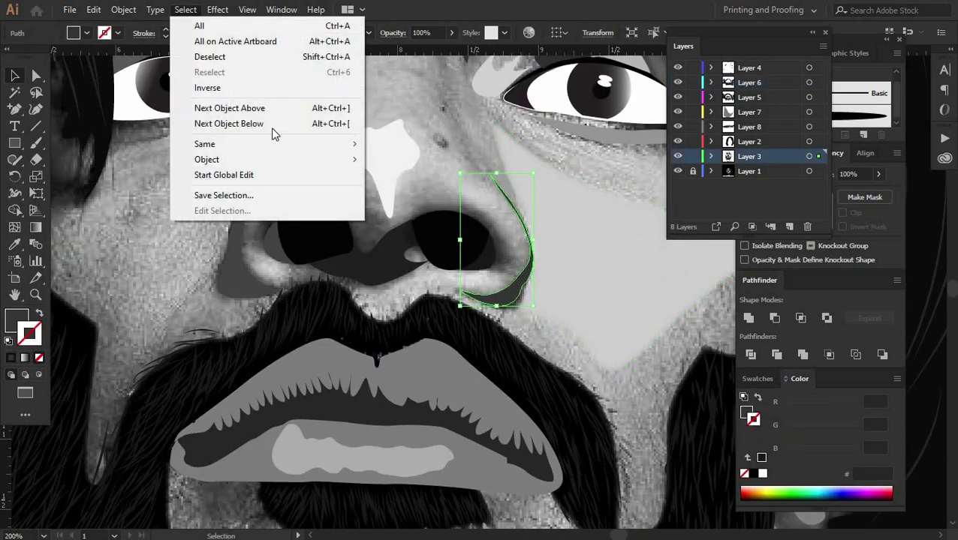
pyautogui.click(398, 245)
pyautogui.press('Return')
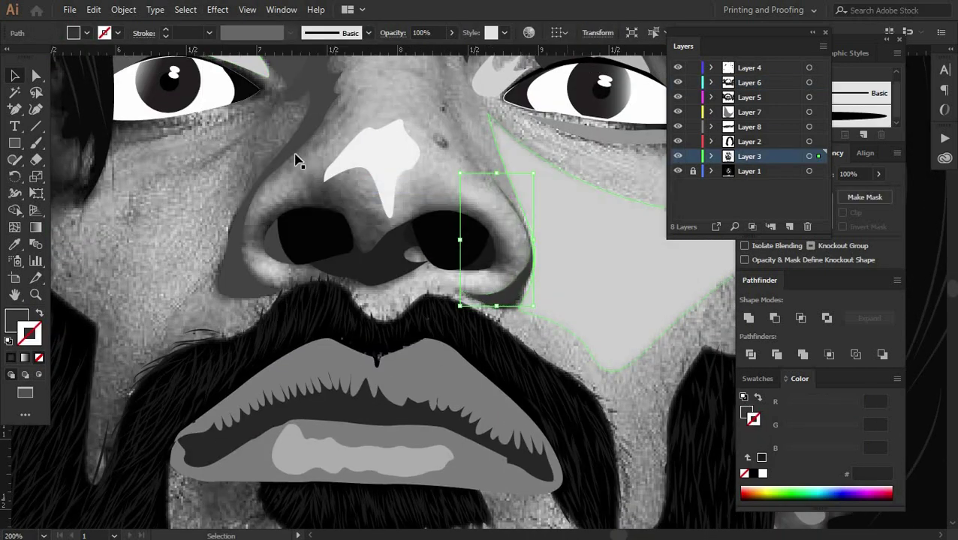
pyautogui.click(257, 225)
pyautogui.scroll(4, 257, 188)
pyautogui.click(223, 9)
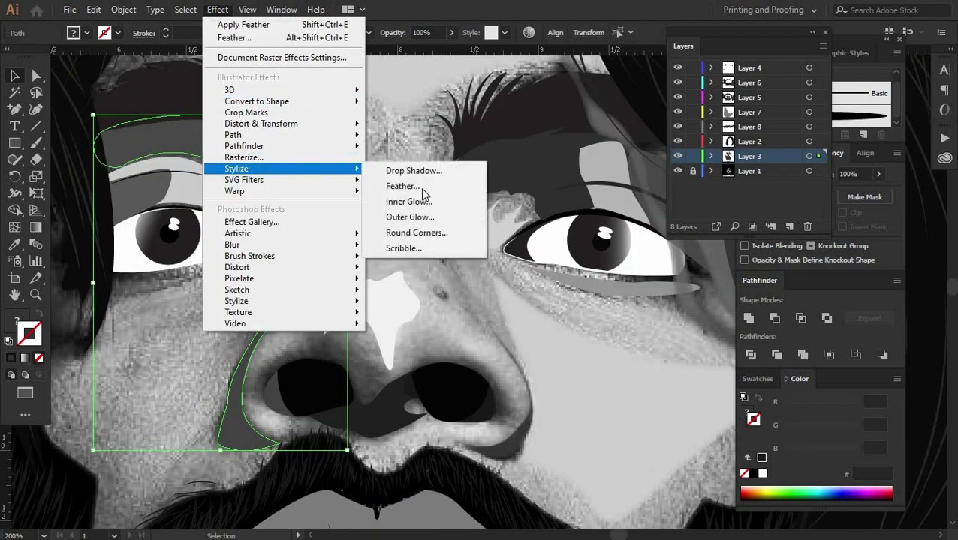
pyautogui.click(421, 126)
pyautogui.press('Return')
# Step: Feather the eyebrow highlight above the left eye
pyautogui.click(148, 197)
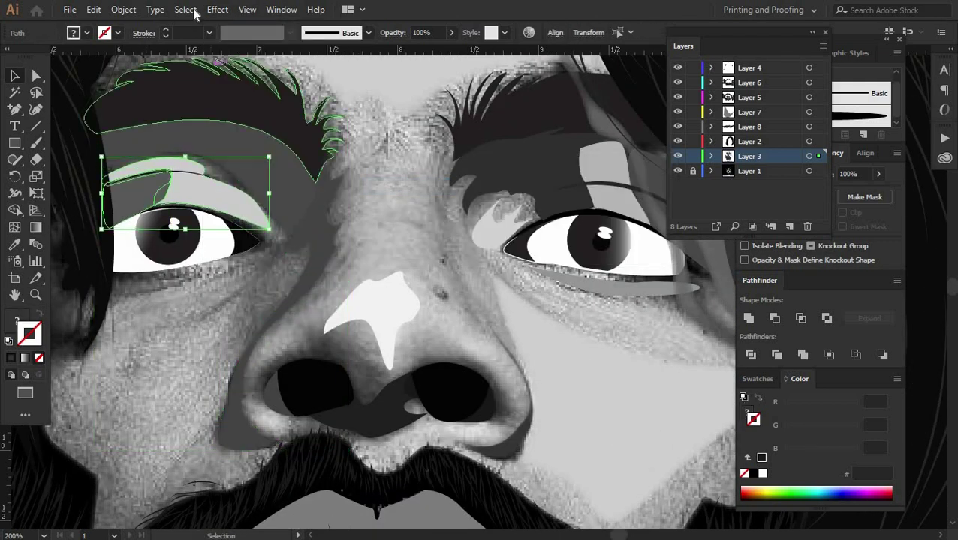
pyautogui.click(217, 9)
pyautogui.click(398, 40)
pyautogui.click(558, 231)
# Step: Try darker blend modes including Multiply on the left eyebrow highlight, then reset it to Normal
pyautogui.hscroll(3, 535, 265)
pyautogui.scroll(1, 535, 264)
pyautogui.click(434, 150)
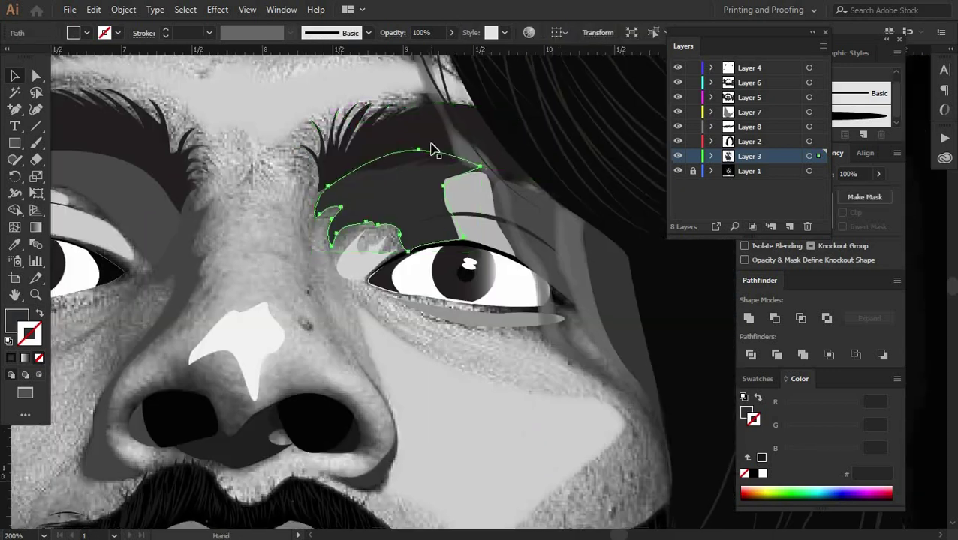
pyautogui.click(182, 171)
pyautogui.click(374, 149)
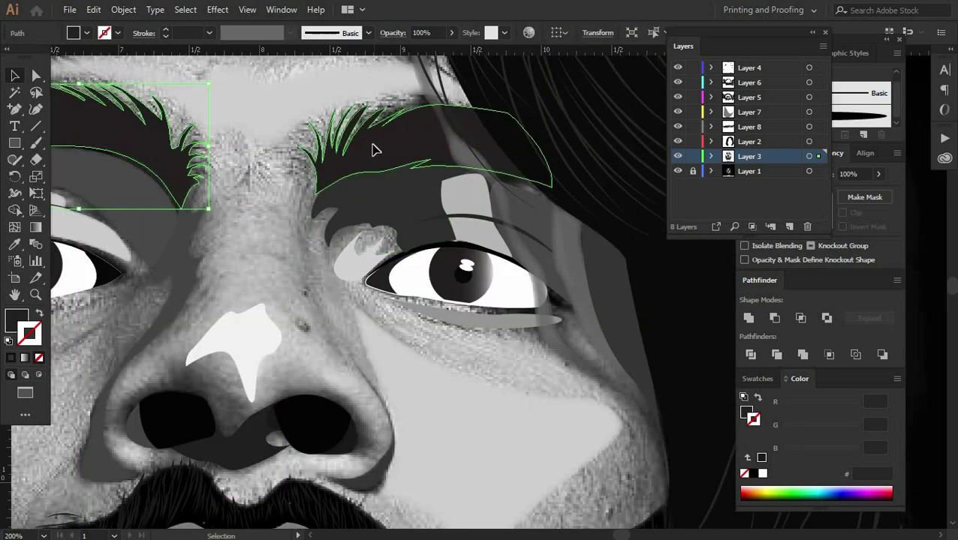
pyautogui.scroll(-1, 123, 160)
pyautogui.click(124, 160)
pyautogui.click(779, 181)
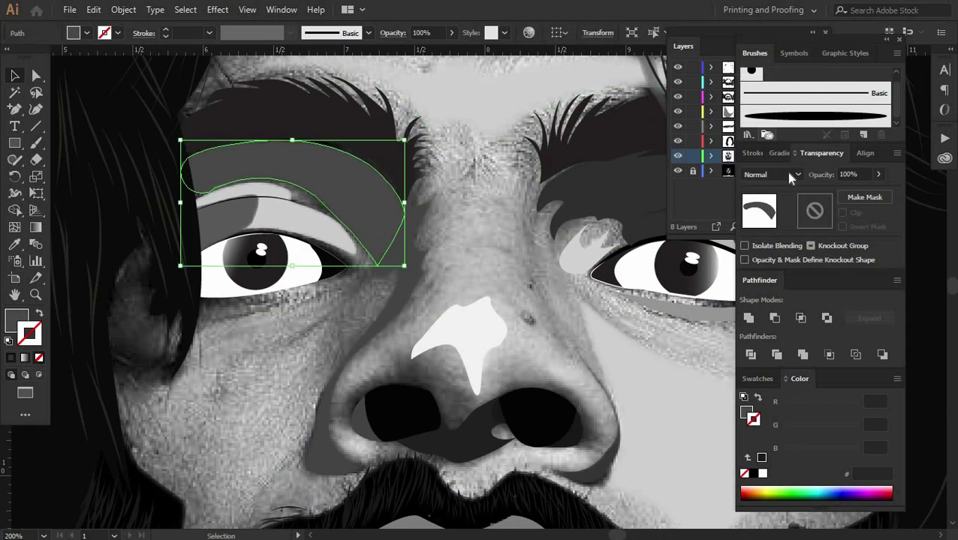
pyautogui.click(778, 174)
pyautogui.click(767, 208)
pyautogui.click(779, 174)
pyautogui.click(768, 224)
pyautogui.click(780, 174)
pyautogui.click(767, 190)
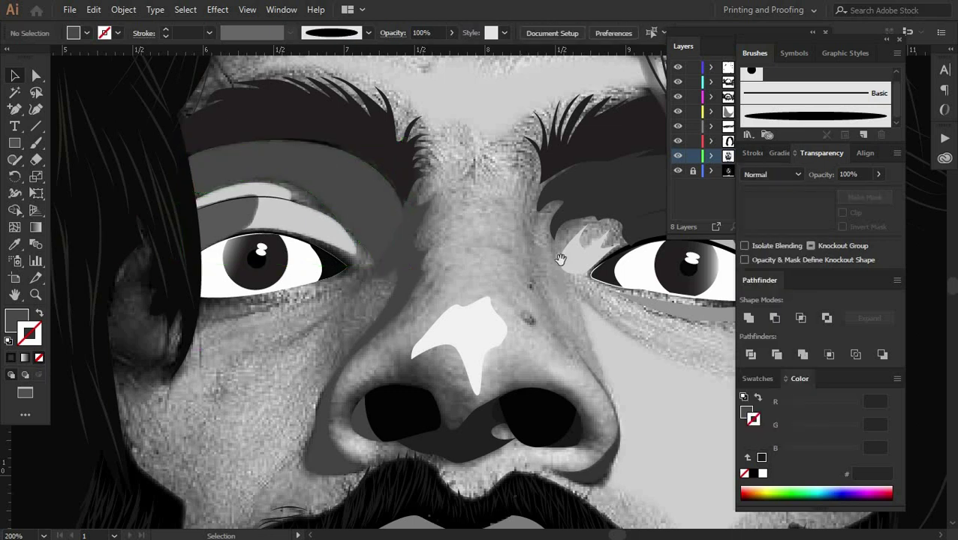
# Step: Feather the eyebrow, shading and right cheek shapes around the right eye at 0.05 in
pyautogui.hscroll(5, 561, 256)
pyautogui.click(391, 203)
pyautogui.keyDown('shift'); pyautogui.click(488, 255); pyautogui.keyUp('shift')
pyautogui.keyDown('shift'); pyautogui.click(547, 293); pyautogui.keyUp('shift')
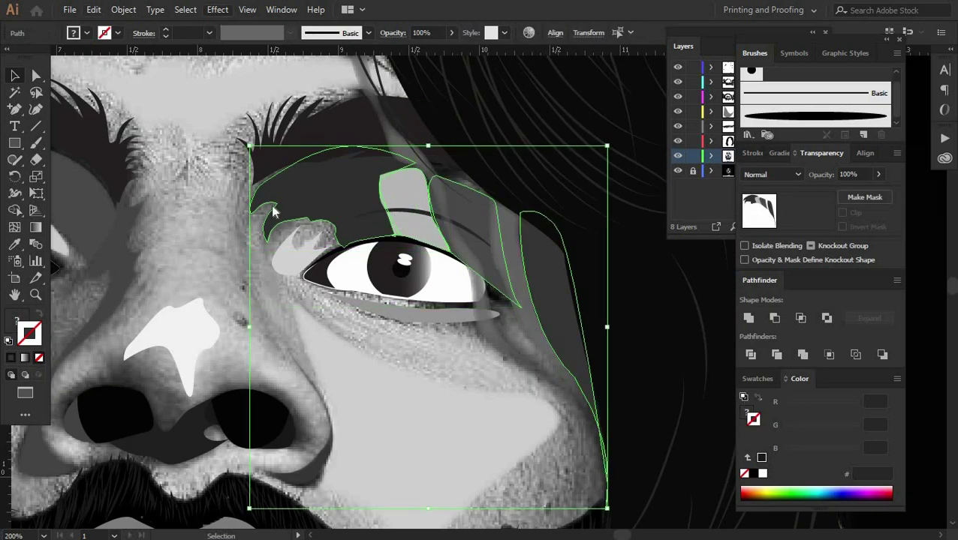
pyautogui.click(217, 9)
pyautogui.click(406, 186)
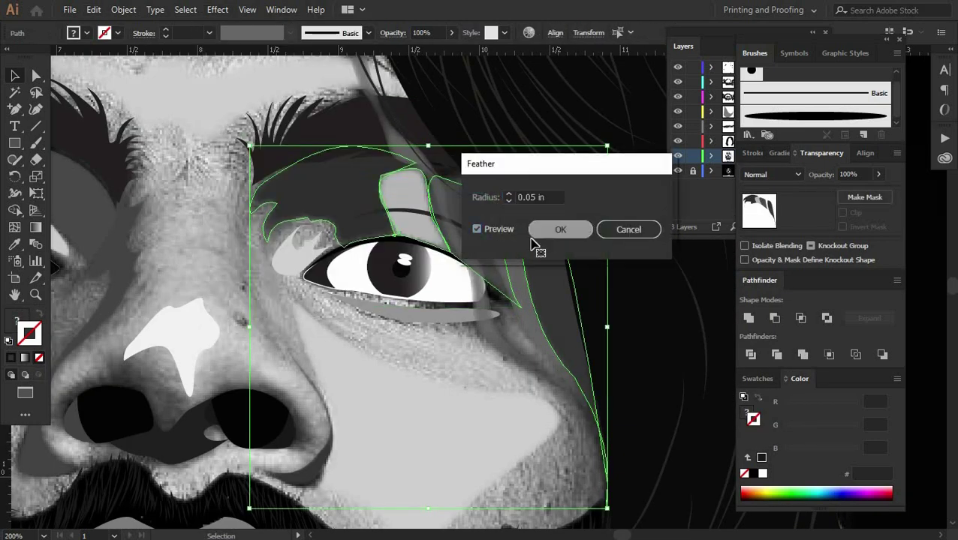
pyautogui.click(536, 231)
pyautogui.scroll(-5, 459, 295)
pyautogui.hscroll(-5, 460, 294)
# Step: Blend the left and right nostril shapes together with Object > Blend > Make
pyautogui.scroll(-3, 459, 294)
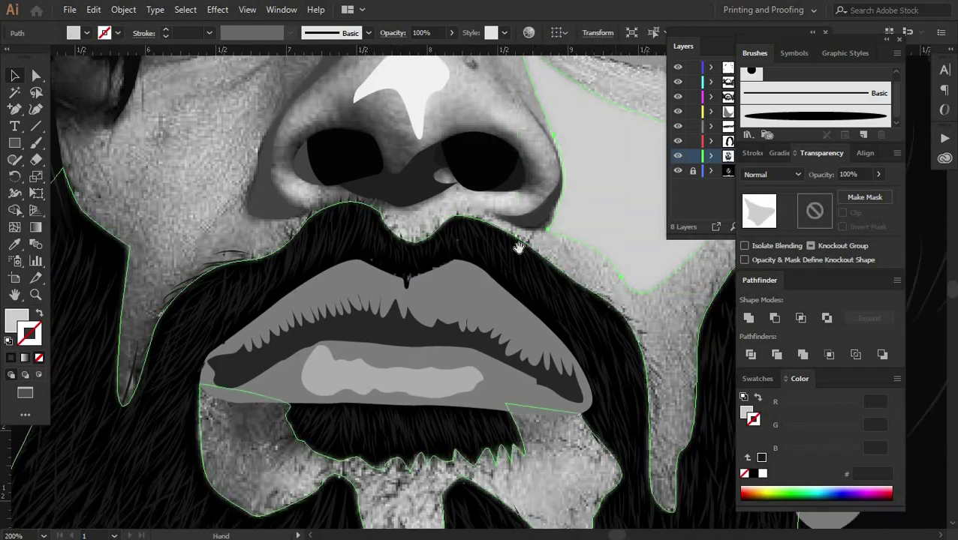
pyautogui.scroll(2, 518, 246)
pyautogui.click(398, 225)
pyautogui.click(123, 9)
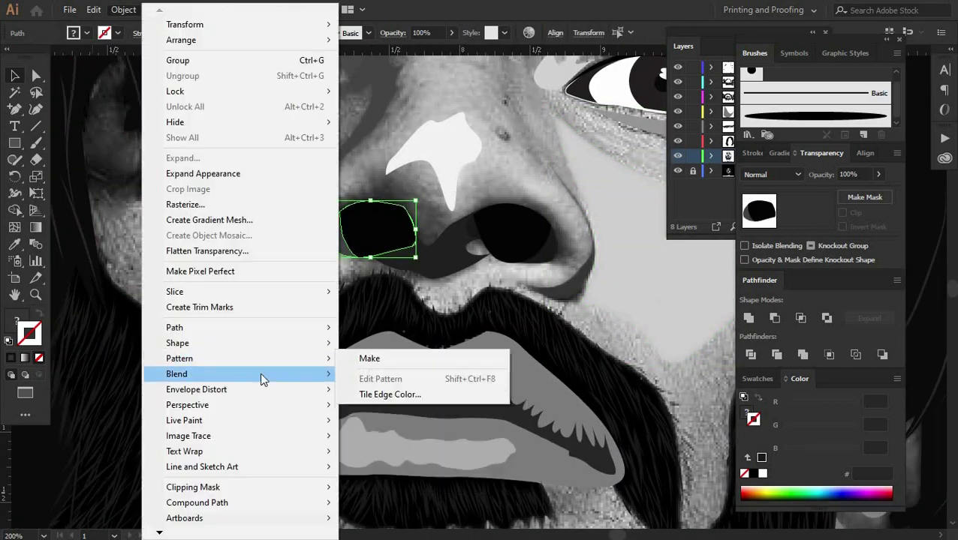
pyautogui.click(367, 357)
pyautogui.click(415, 276)
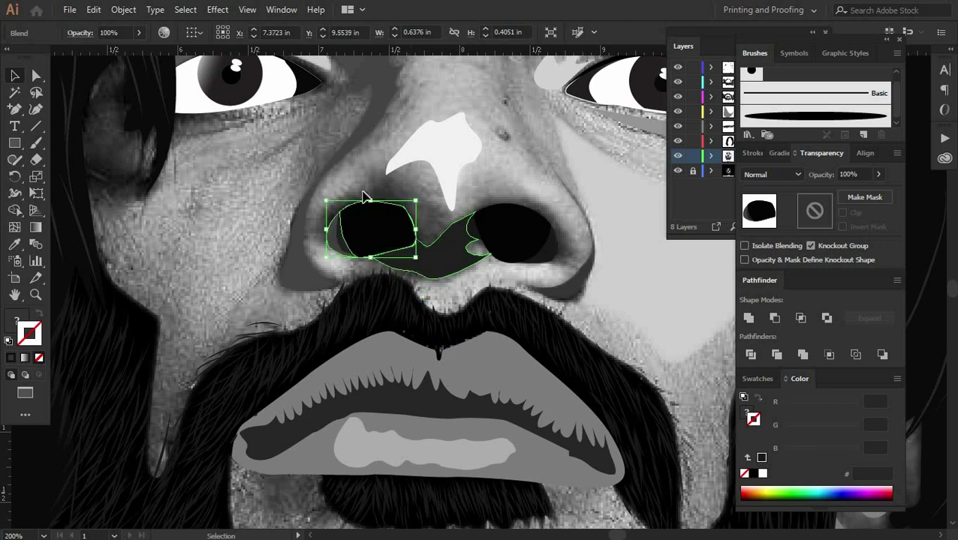
pyautogui.click(316, 198)
# Step: Apply a Feather effect to the dark shape between the nostrils
pyautogui.click(525, 251)
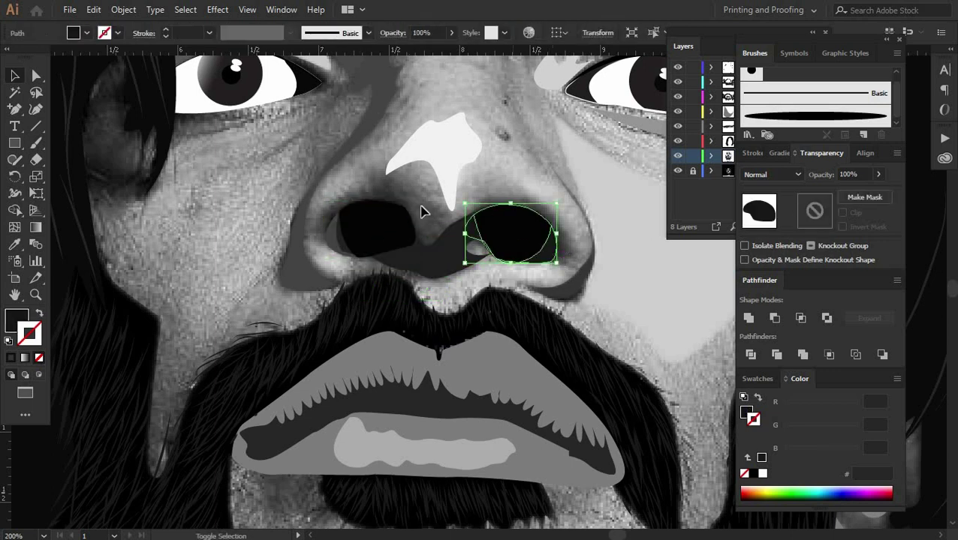
pyautogui.click(247, 128)
pyautogui.click(443, 265)
pyautogui.click(216, 9)
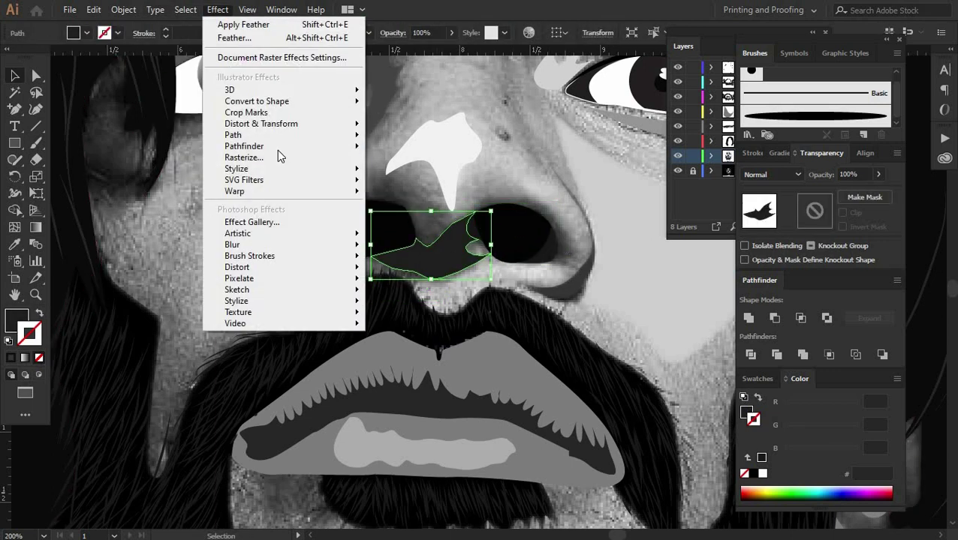
pyautogui.click(402, 188)
pyautogui.press('Return')
# Step: Feather the white nose highlight instead of giving it a drop shadow
pyautogui.scroll(3, 434, 192)
pyautogui.click(434, 248)
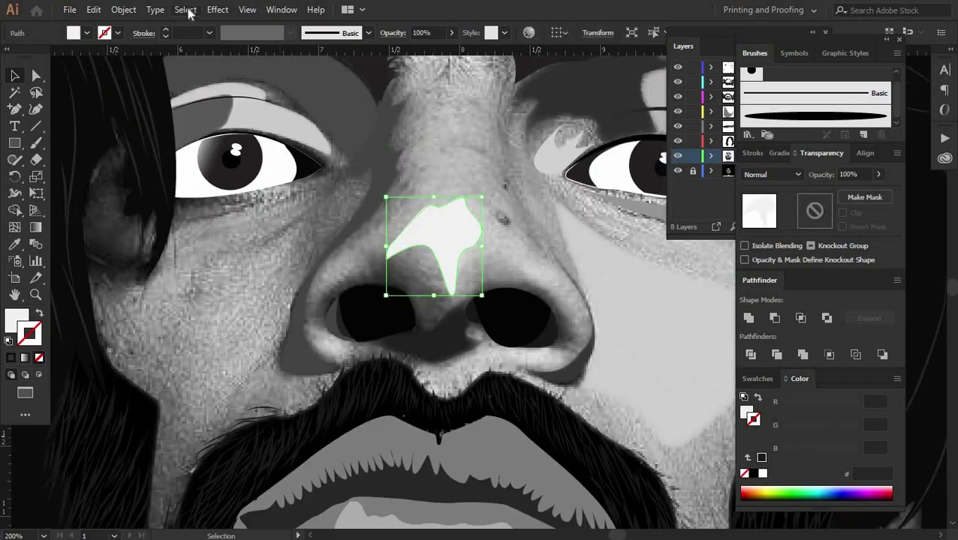
pyautogui.click(217, 9)
pyautogui.click(401, 171)
pyautogui.click(820, 442)
pyautogui.click(217, 9)
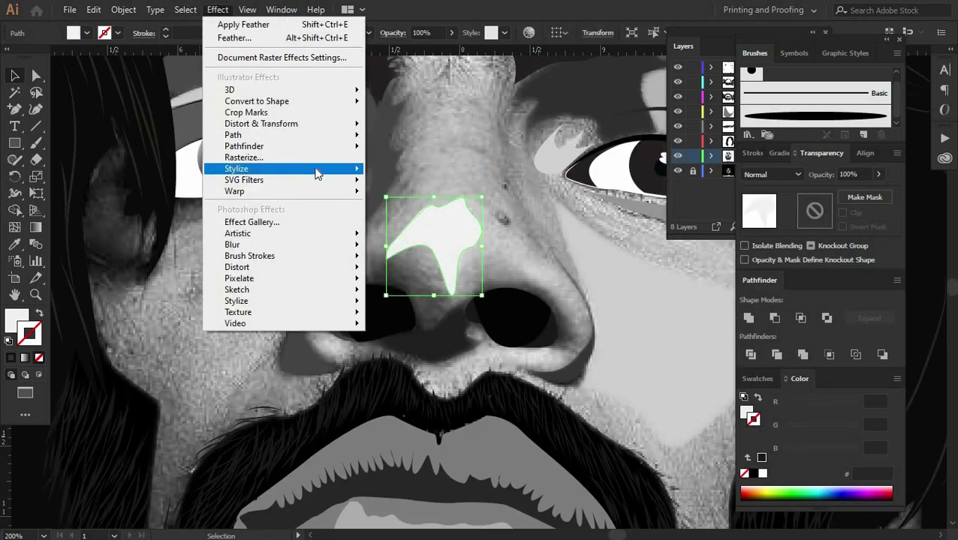
pyautogui.click(401, 188)
pyautogui.press('Return')
pyautogui.scroll(3, 632, 316)
pyautogui.hotkey('ctrl', 'shift', 'a')
pyautogui.scroll(5, 633, 315)
# Step: Zoom out to the whole face and bring the mouth into view
pyautogui.hotkey('ctrl', '-')
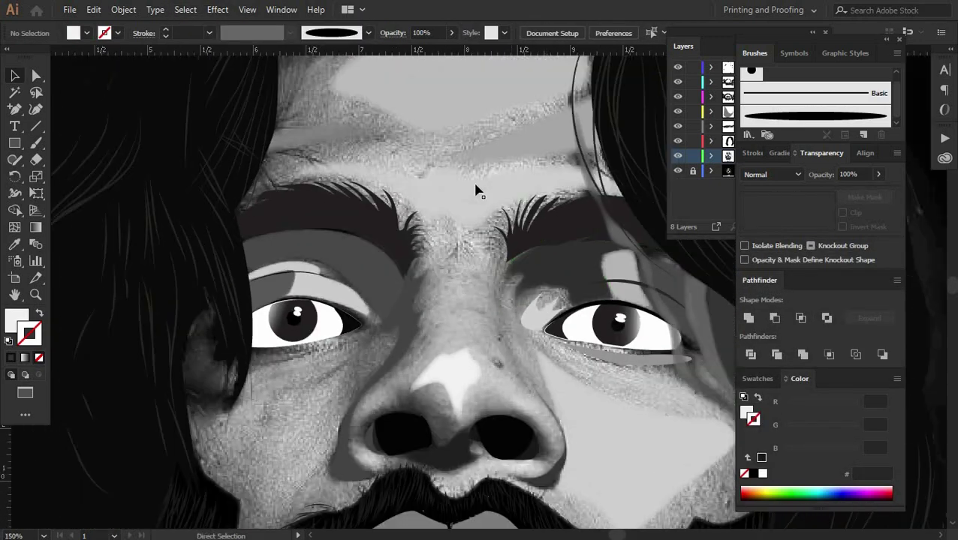
pyautogui.hotkey('ctrl', '-')
pyautogui.click(466, 97)
pyautogui.press('i')
pyautogui.press('v')
pyautogui.scroll(-3, 358, 272)
pyautogui.scroll(-3, 459, 220)
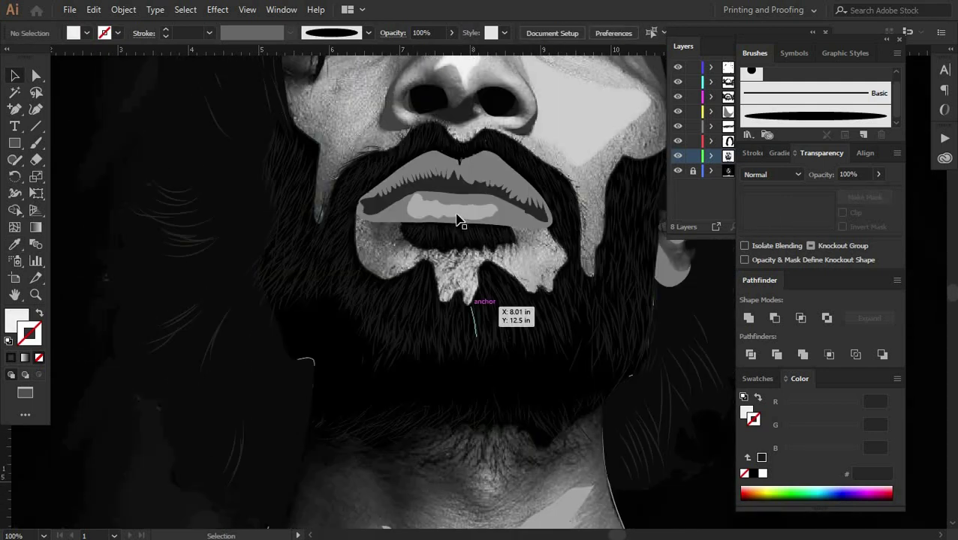
# Step: Feather both inner lip shapes with a 0.05 in radius
pyautogui.click(460, 220)
pyautogui.hotkey('ctrl', '+')
pyautogui.hotkey('ctrl', 'shift', 'a')
pyautogui.click(493, 330)
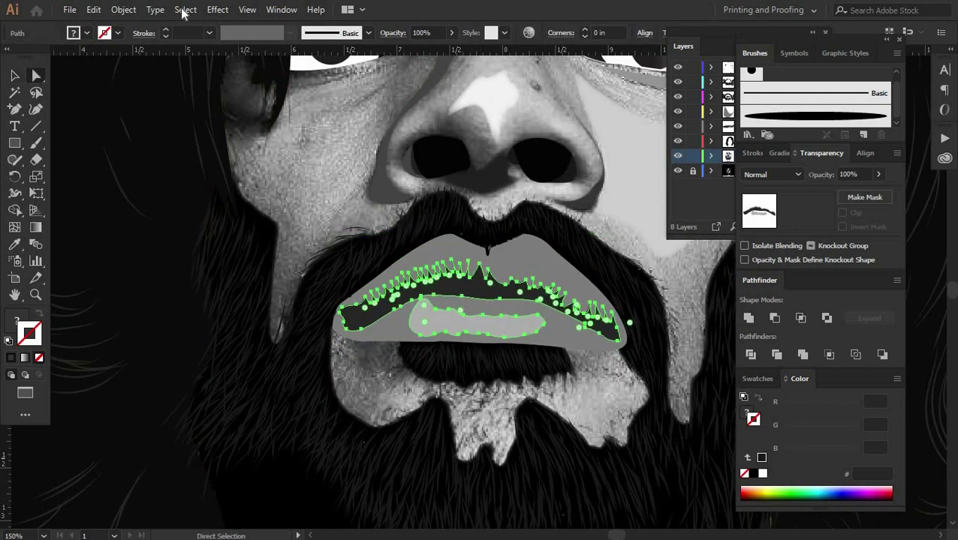
pyautogui.click(186, 9)
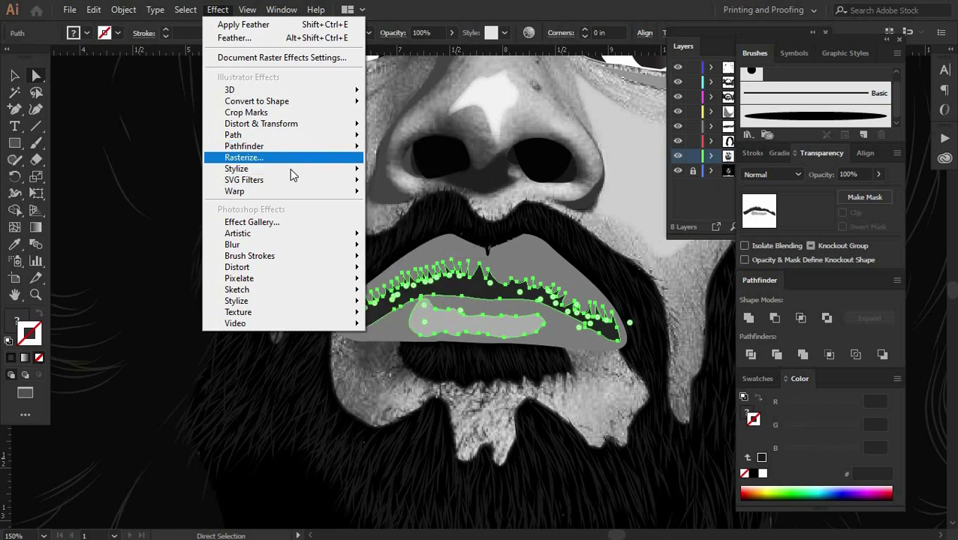
pyautogui.click(402, 186)
pyautogui.click(544, 236)
pyautogui.hotkey('ctrl', 'shift', 'a')
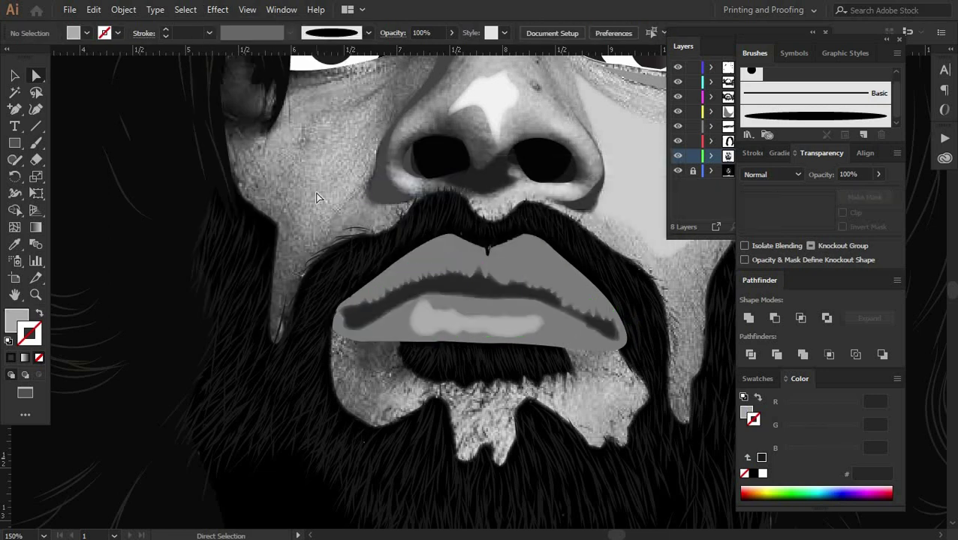
# Step: Scroll down and select the beard shape
pyautogui.scroll(-2, 474, 295)
pyautogui.scroll(-5, 475, 295)
pyautogui.press('v')
pyautogui.click(474, 295)
pyautogui.scroll(5, 474, 295)
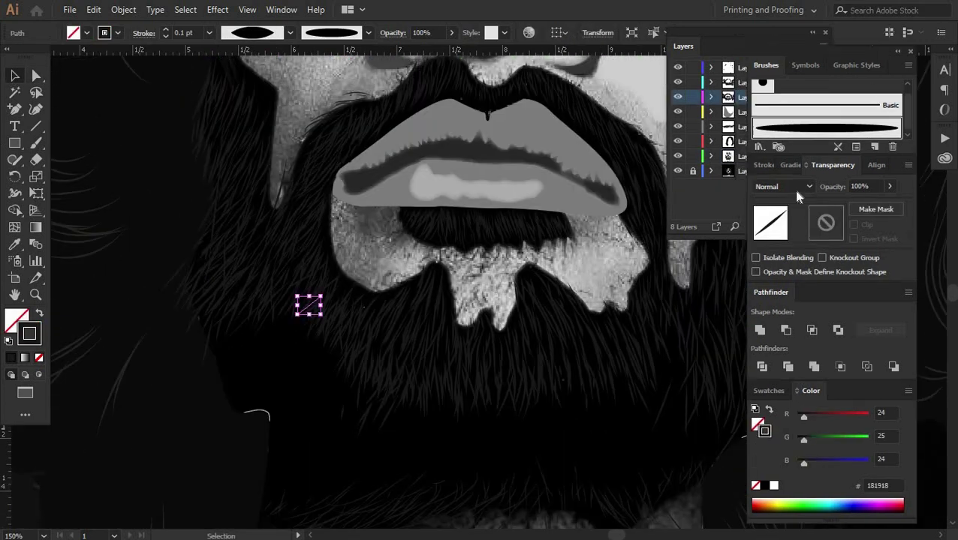
pyautogui.moveTo(740, 190); pyautogui.dragTo(829, 190)
pyautogui.click(471, 361)
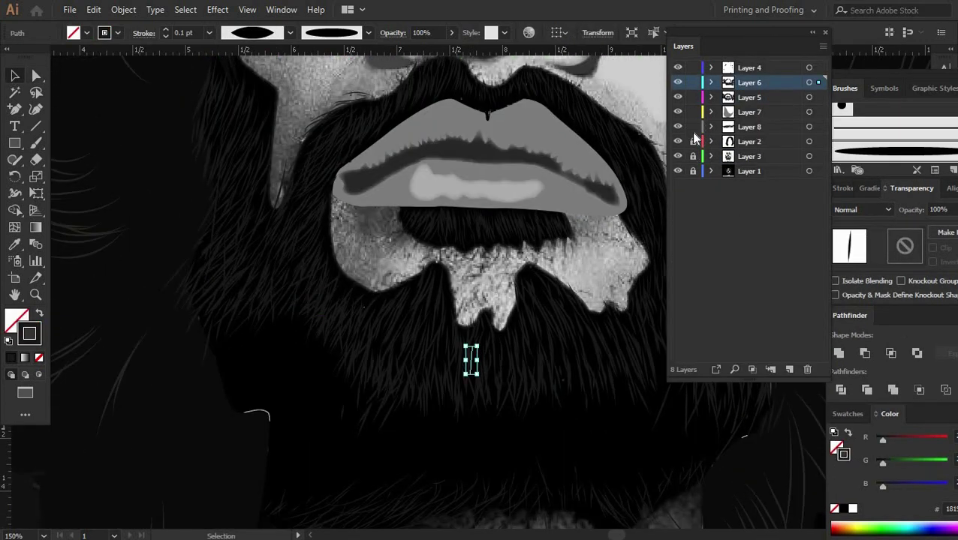
pyautogui.click(728, 98)
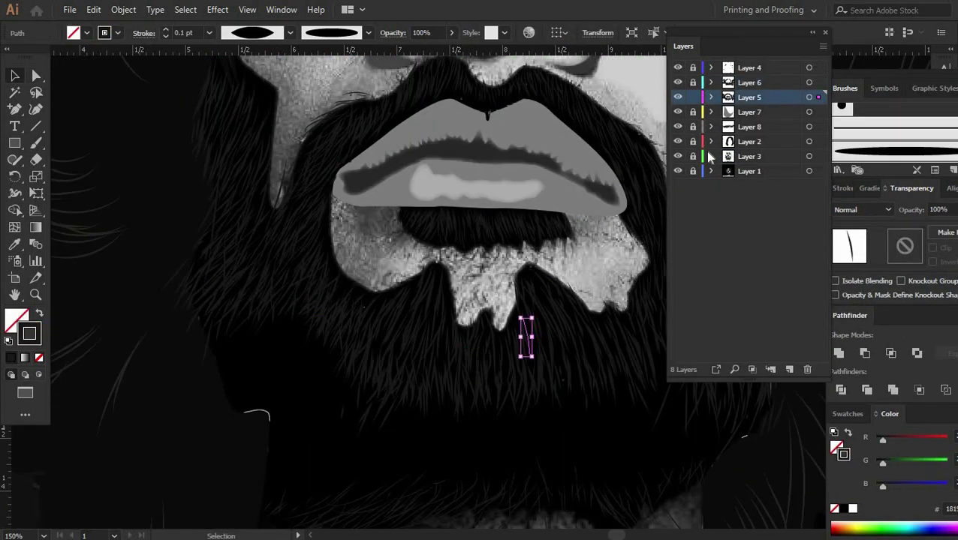
pyautogui.hotkey('ctrl', '-')
pyautogui.hotkey('ctrl', '-')
pyautogui.hotkey('ctrl', '-')
pyautogui.moveTo(346, 189); pyautogui.dragTo(620, 366)
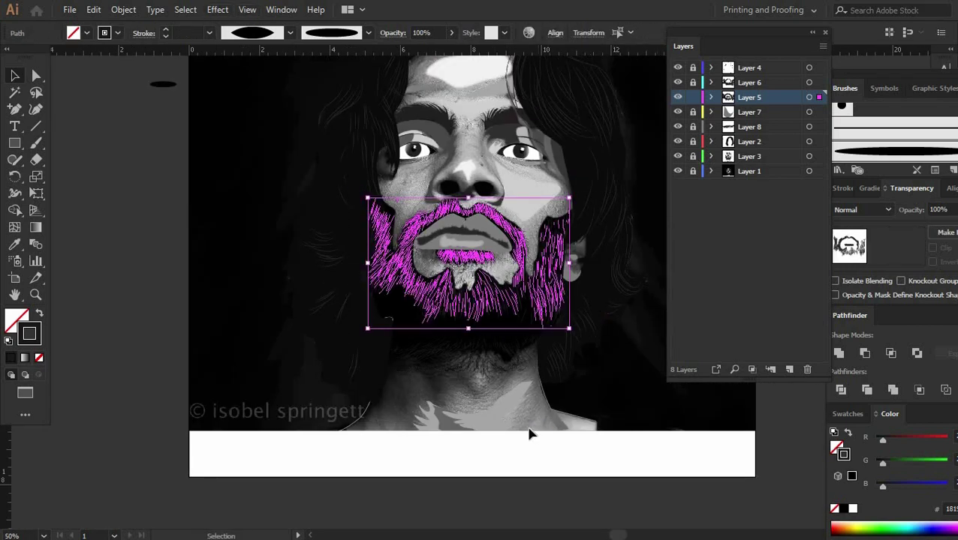
pyautogui.click(563, 289)
pyautogui.scroll(-1, 594, 363)
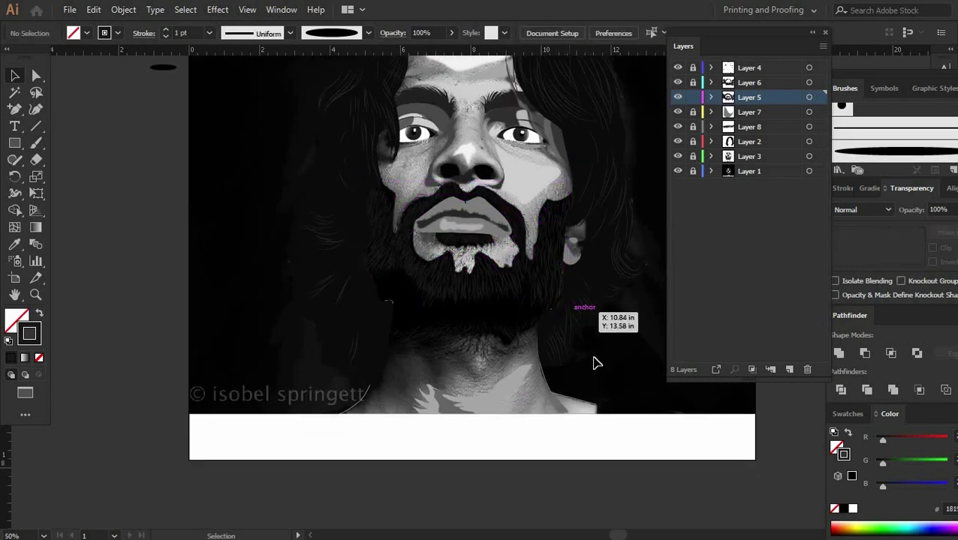
pyautogui.scroll(-1, 434, 409)
pyautogui.hotkey('ctrl', '1')
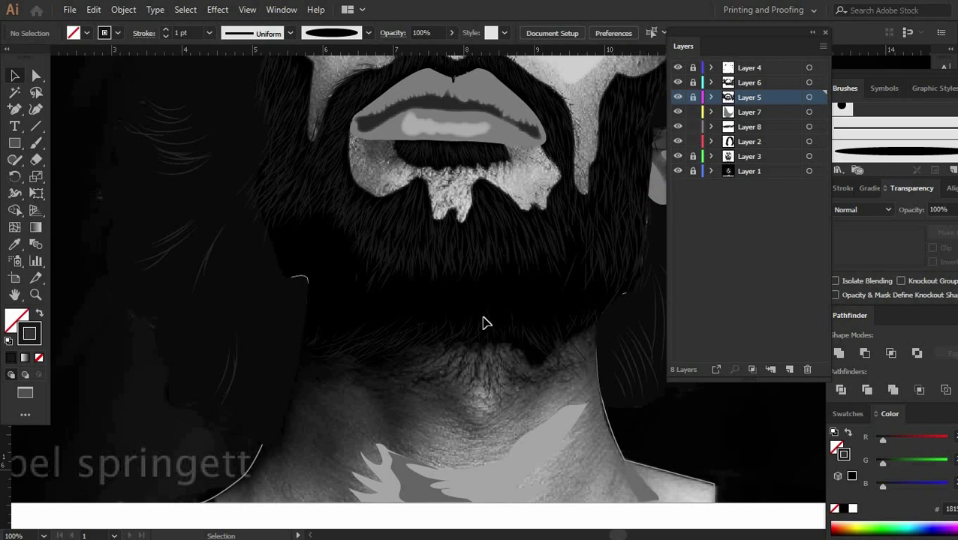
pyautogui.scroll(-2, 484, 323)
pyautogui.click(484, 316)
# Step: Draw a small curved shape on the throat and fill it with a lighter sampled grey
pyautogui.click(466, 368)
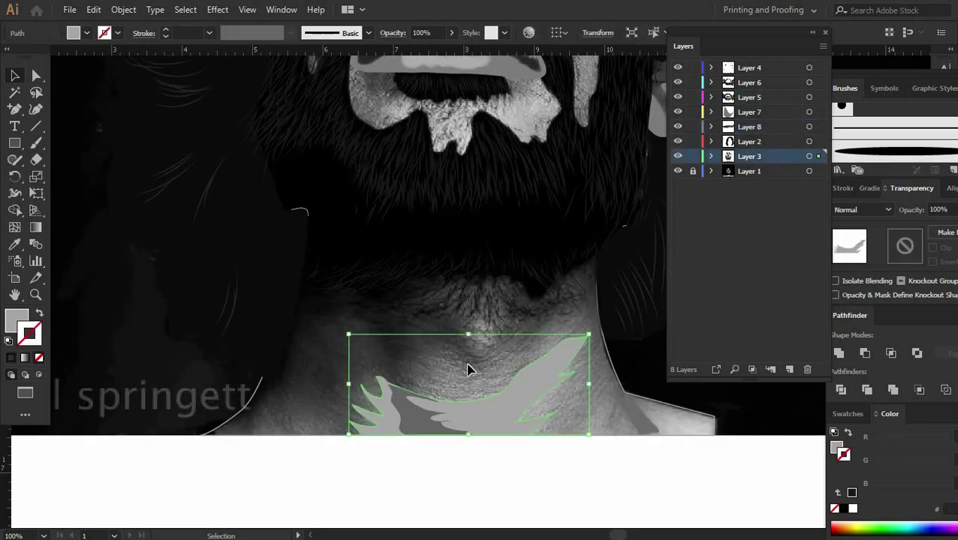
pyautogui.hotkey('ctrl', 'shift', 'a')
pyautogui.click(14, 109)
pyautogui.click(466, 313)
pyautogui.moveTo(471, 342); pyautogui.dragTo(494, 344)
pyautogui.click(492, 334)
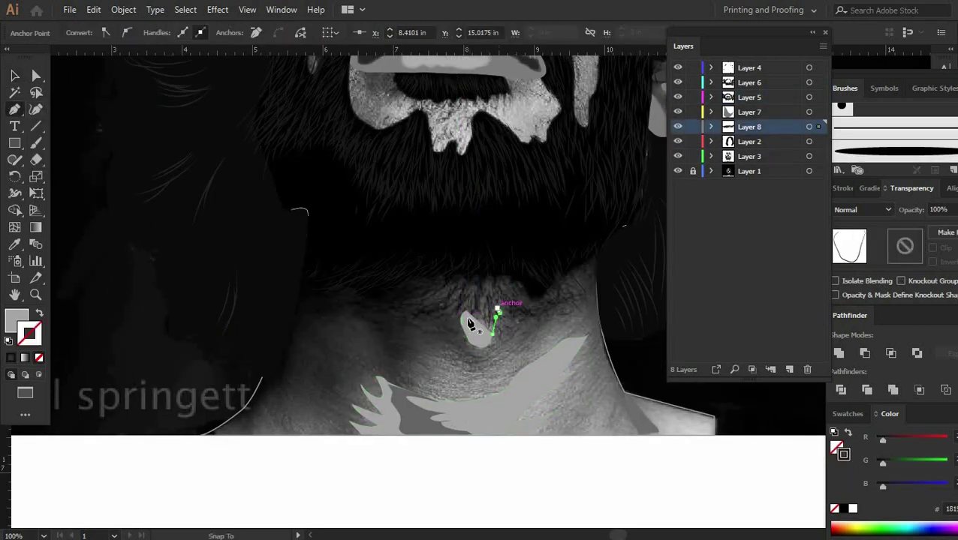
pyautogui.moveTo(498, 310); pyautogui.dragTo(501, 316)
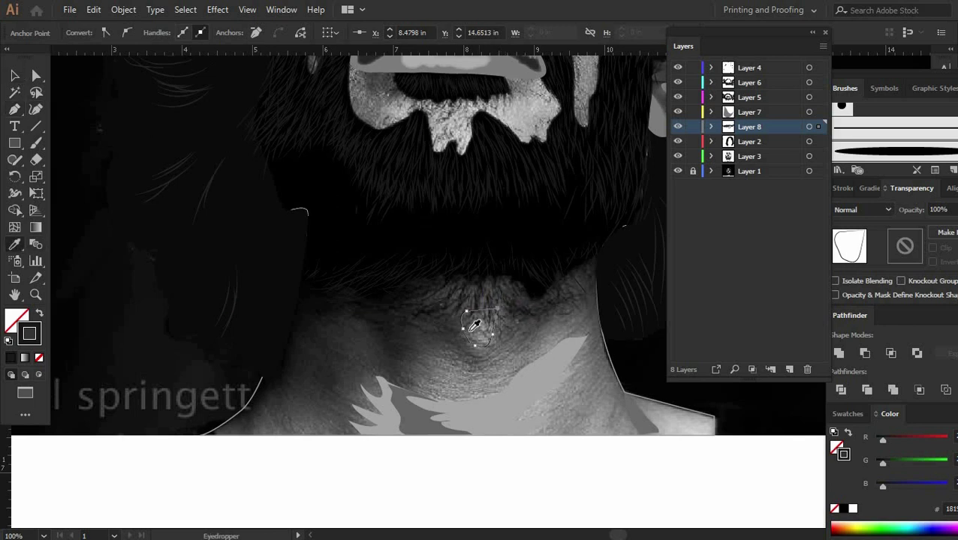
pyautogui.click(425, 408)
pyautogui.press('v')
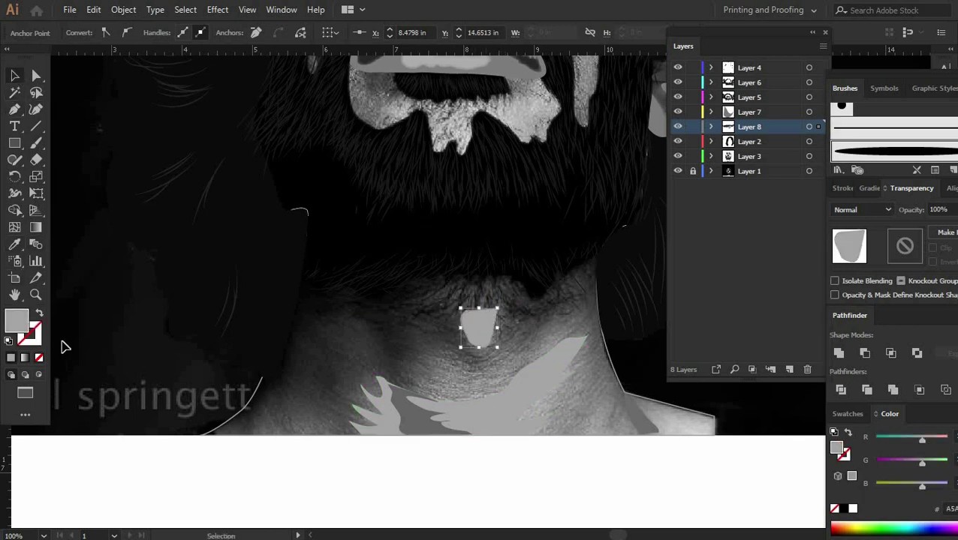
pyautogui.hotkey('ctrl', 'shift', 'a')
# Step: Move the stubble strokes under the chin and send them behind the neck
pyautogui.moveTo(478, 329)
pyautogui.mouseDown()
pyautogui.moveTo(490, 358)
pyautogui.moveTo(461, 397)
pyautogui.mouseUp()
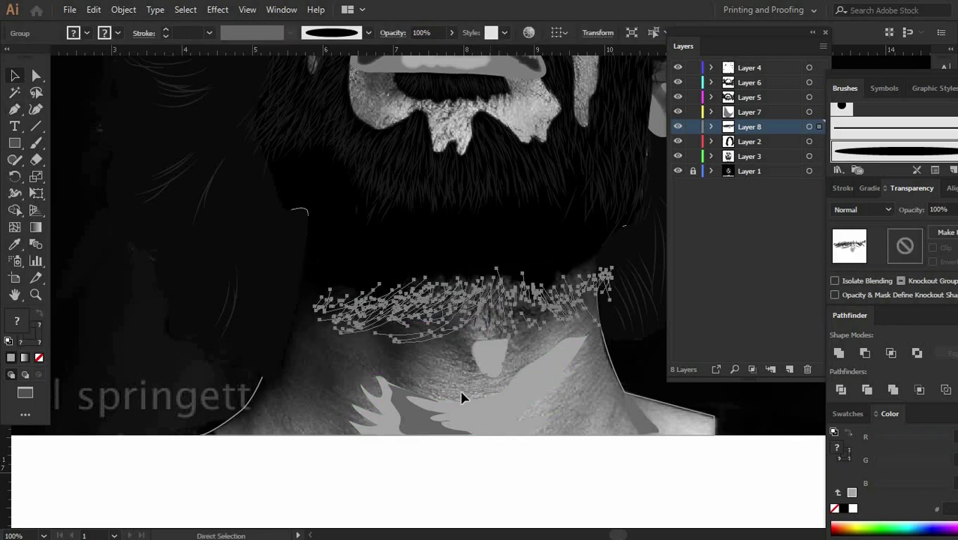
pyautogui.rightClick(479, 331)
pyautogui.click(480, 334)
pyautogui.scroll(-3, 495, 375)
pyautogui.hotkey('ctrl', 'shift', 'a')
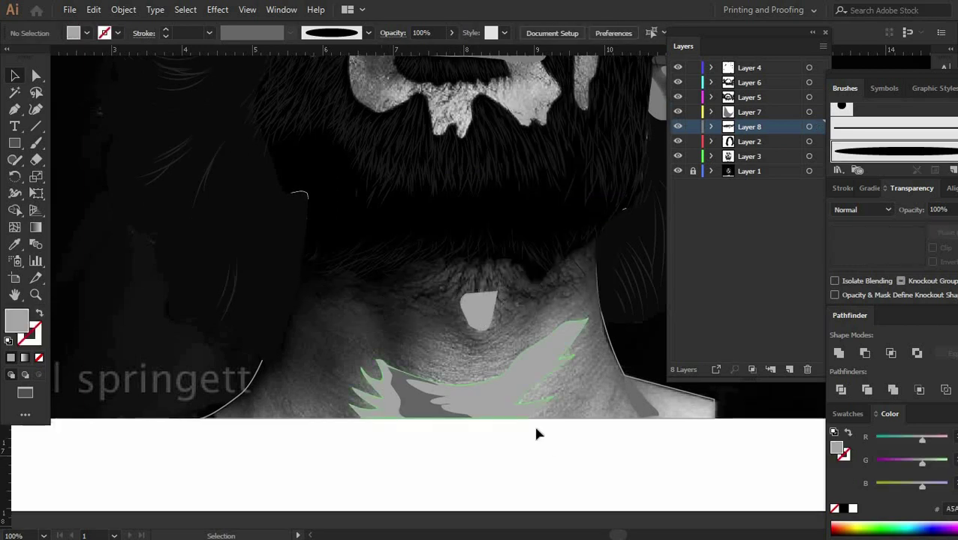
pyautogui.click(298, 216)
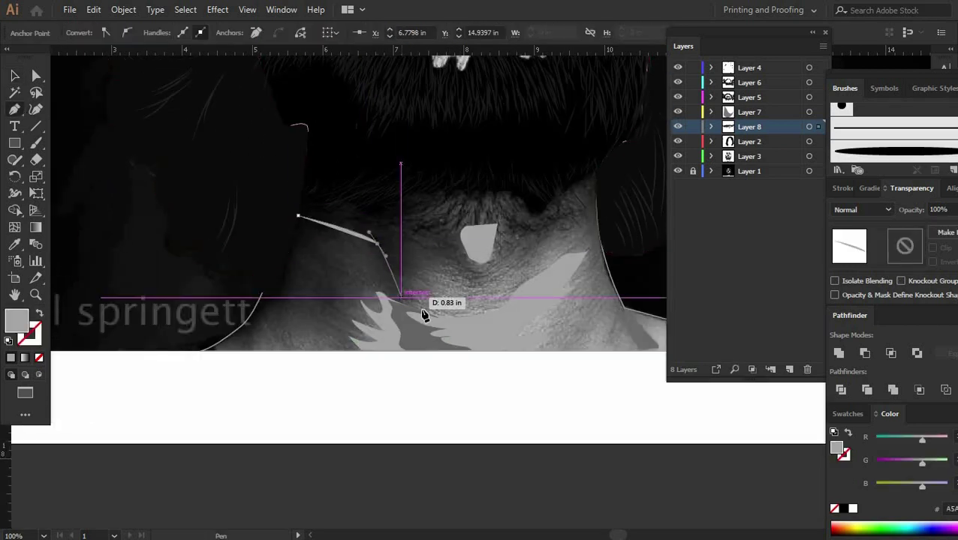
# Step: Trace a closed neck shadow shape below the beard and fill it with a sampled dark colour
pyautogui.press('ctrl')
pyautogui.moveTo(263, 289); pyautogui.dragTo(240, 334)
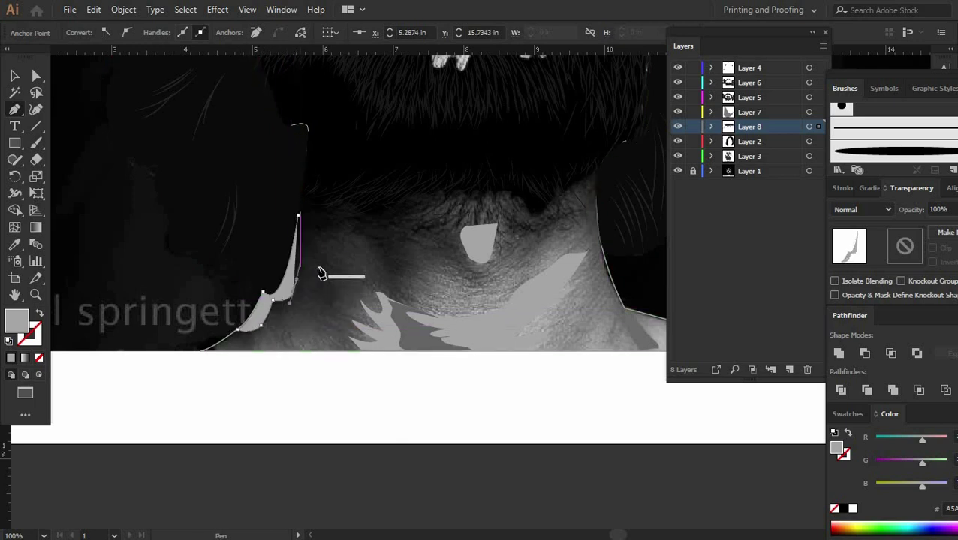
pyautogui.moveTo(405, 312); pyautogui.dragTo(425, 327)
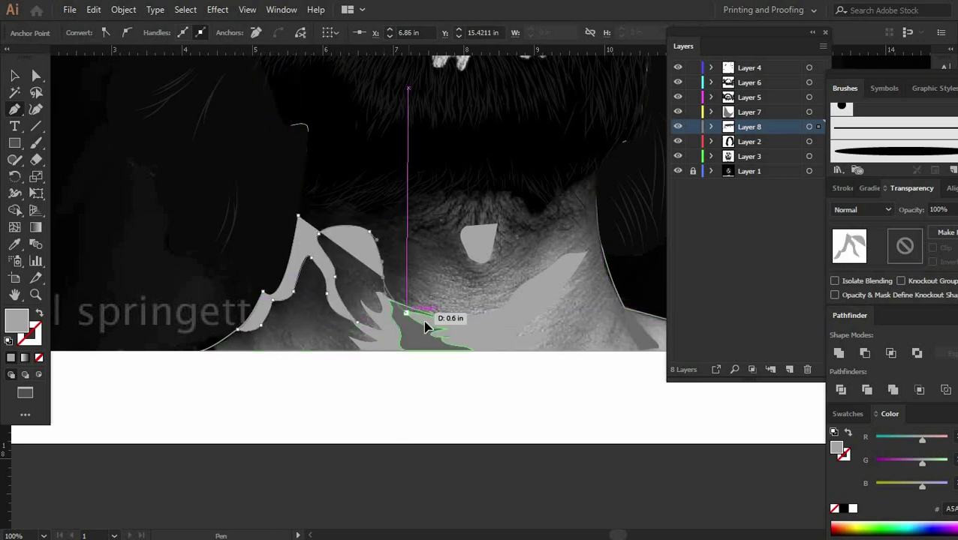
pyautogui.moveTo(455, 268)
pyautogui.mouseDown()
pyautogui.moveTo(492, 279)
pyautogui.moveTo(451, 237)
pyautogui.moveTo(443, 195)
pyautogui.mouseUp()
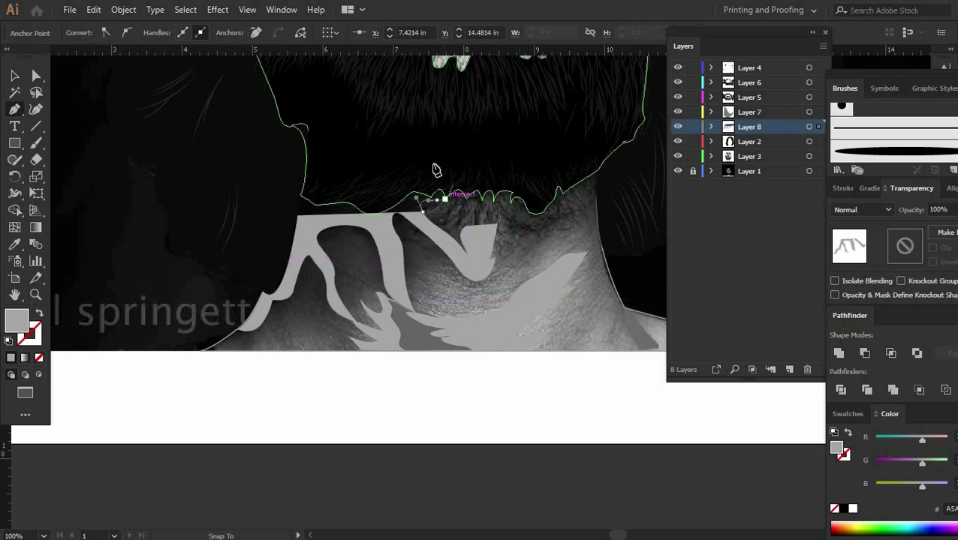
pyautogui.click(308, 315)
pyautogui.press('v')
pyautogui.click(353, 417)
pyautogui.click(353, 203)
pyautogui.click(39, 358)
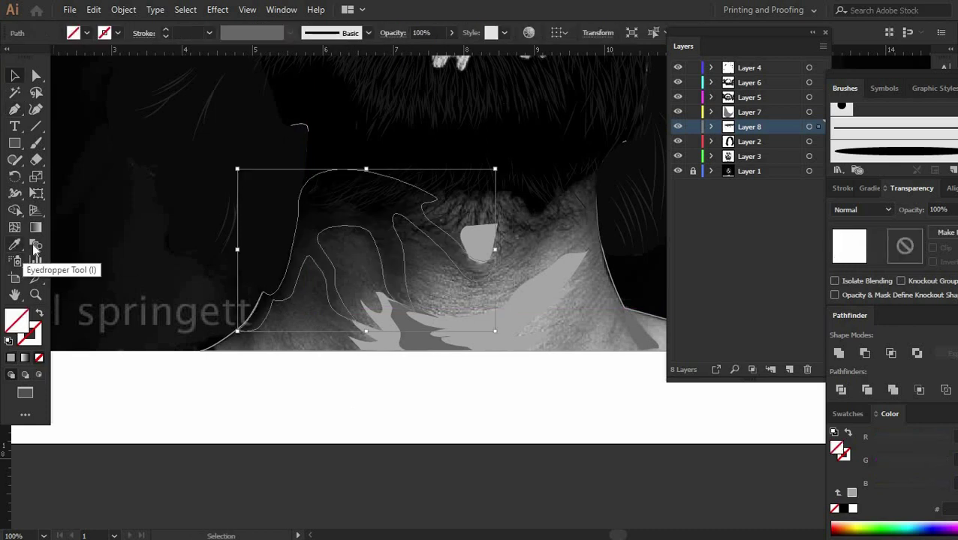
pyautogui.click(36, 246)
pyautogui.click(146, 157)
pyautogui.press('v')
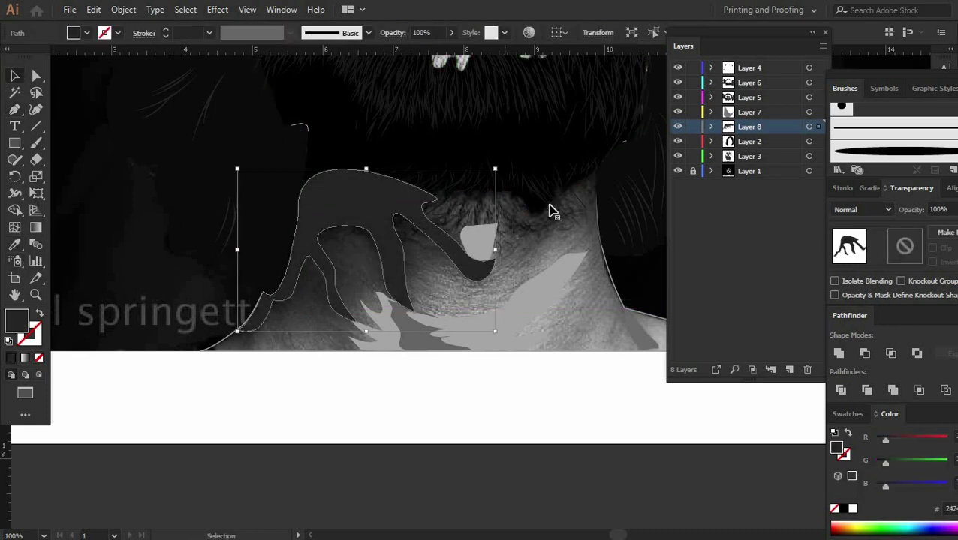
# Step: Check the neck shadow, under-chin shape and hair silhouette by selecting each in turn
pyautogui.click(553, 214)
pyautogui.click(307, 267)
pyautogui.click(504, 216)
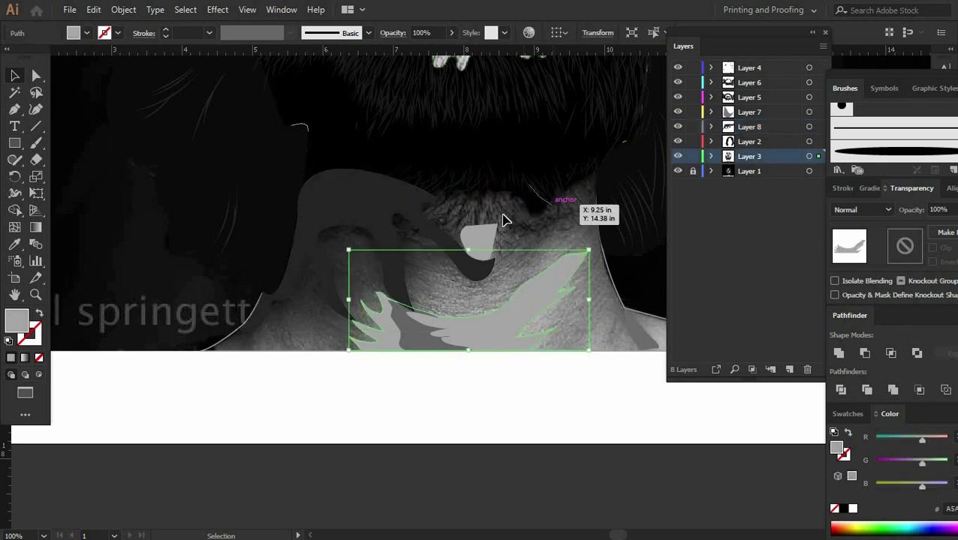
pyautogui.click(525, 250)
pyautogui.click(384, 230)
pyautogui.click(478, 251)
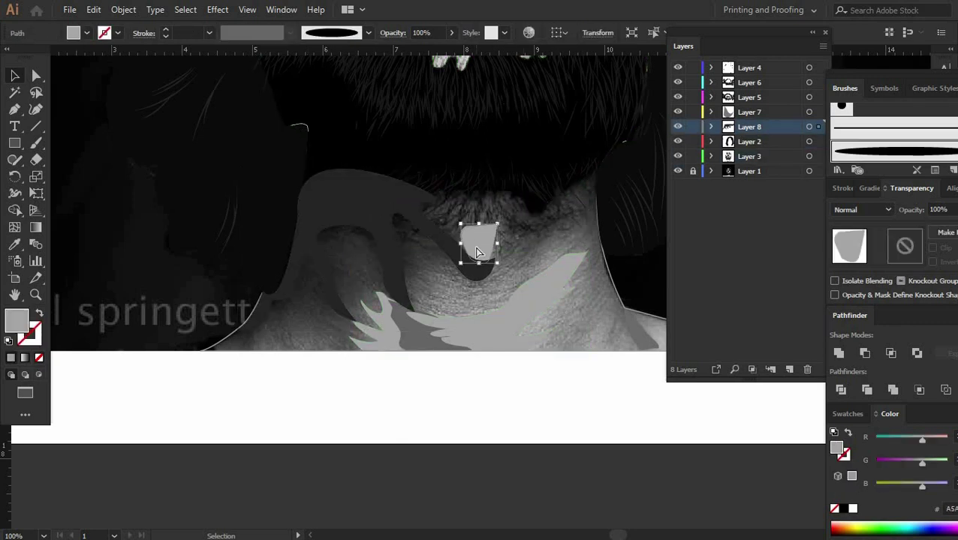
pyautogui.hotkey('ctrl', 'shift', 'a')
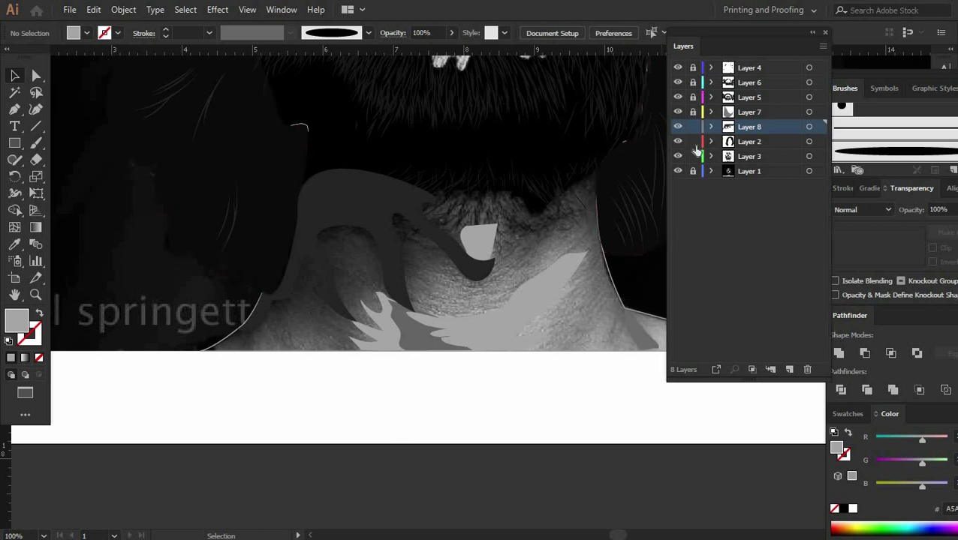
pyautogui.click(335, 186)
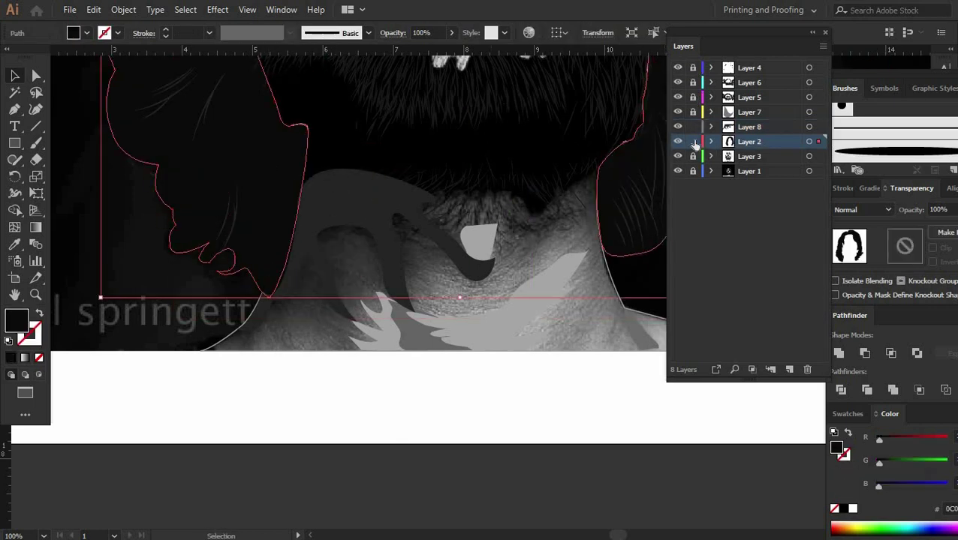
pyautogui.hotkey('ctrl', 'shift', 'a')
# Step: Bring the stubble strokes under the chin in front of the neck shadow
pyautogui.moveTo(258, 167); pyautogui.dragTo(266, 171)
pyautogui.rightClick(406, 185)
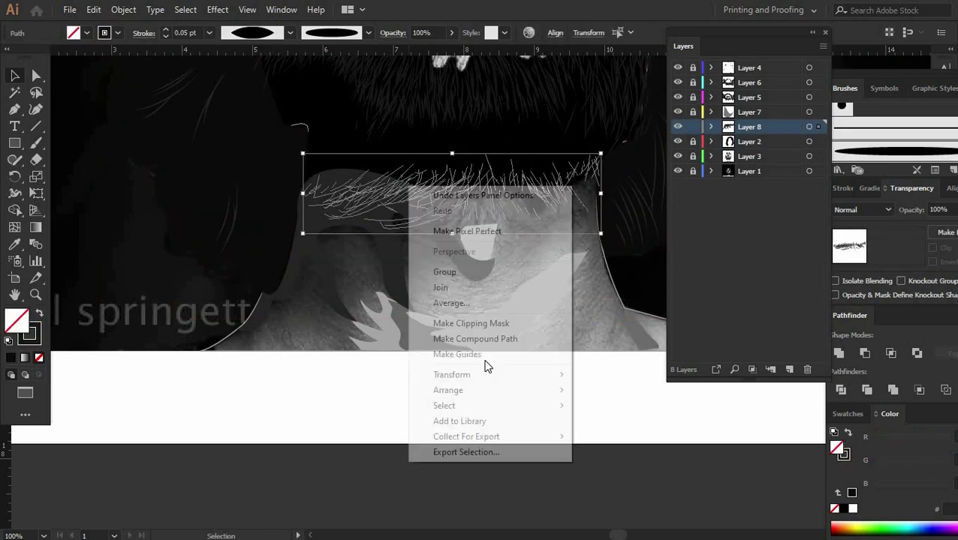
pyautogui.click(620, 387)
pyautogui.click(441, 257)
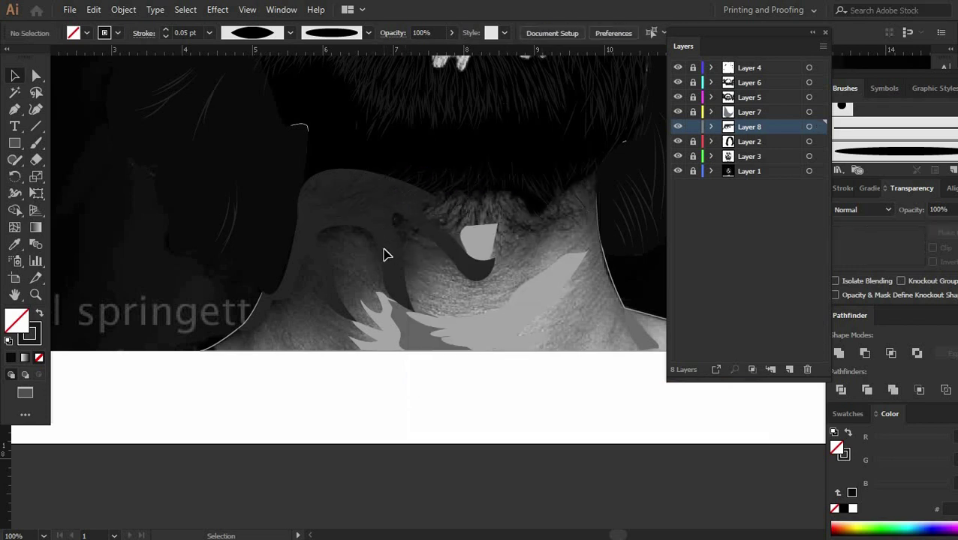
pyautogui.scroll(2, 453, 196)
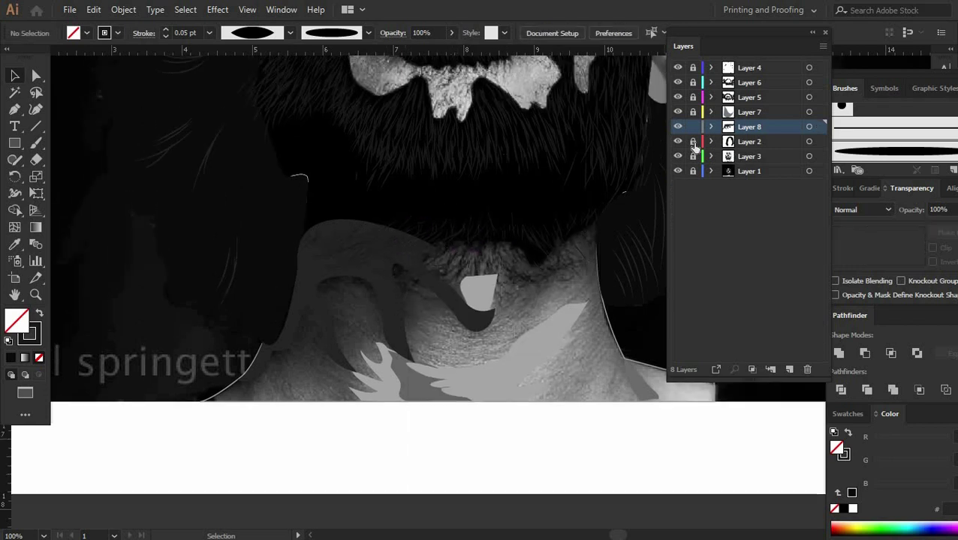
# Step: Make Layer 3 active and select the dark neck shadow shape
pyautogui.click(745, 156)
pyautogui.click(390, 227)
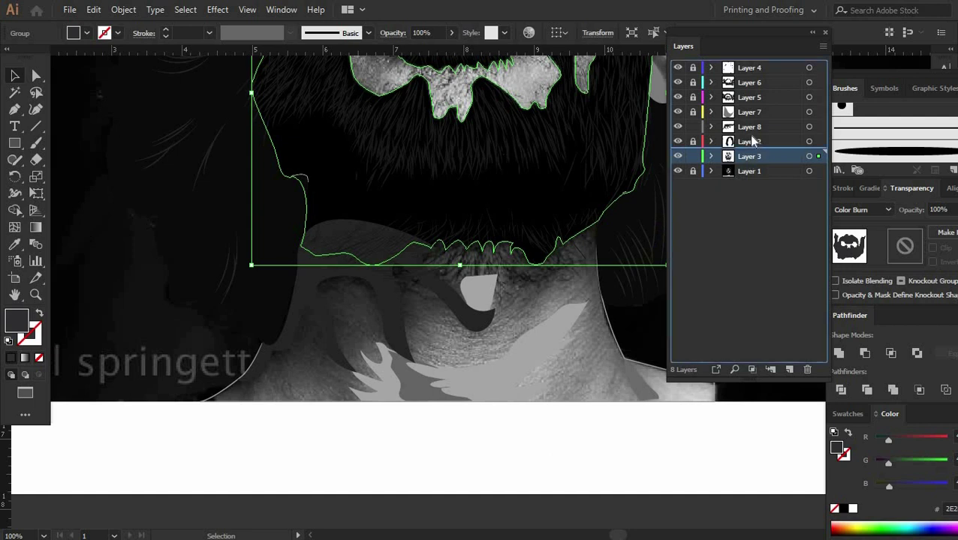
pyautogui.click(496, 341)
pyautogui.hotkey('ctrl', 'shift', 'a')
pyautogui.scroll(1, 555, 331)
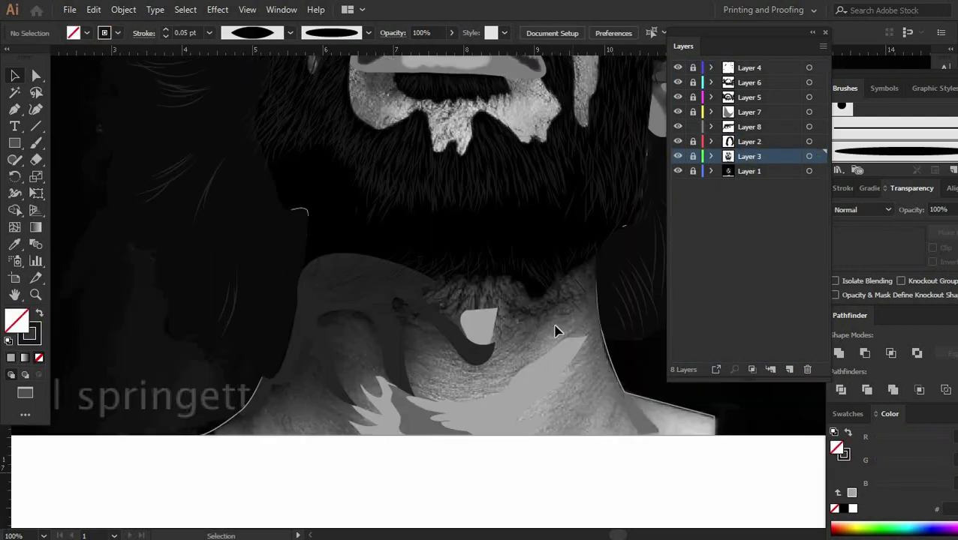
pyautogui.scroll(2, 548, 334)
pyautogui.click(460, 310)
pyautogui.scroll(-1, 420, 315)
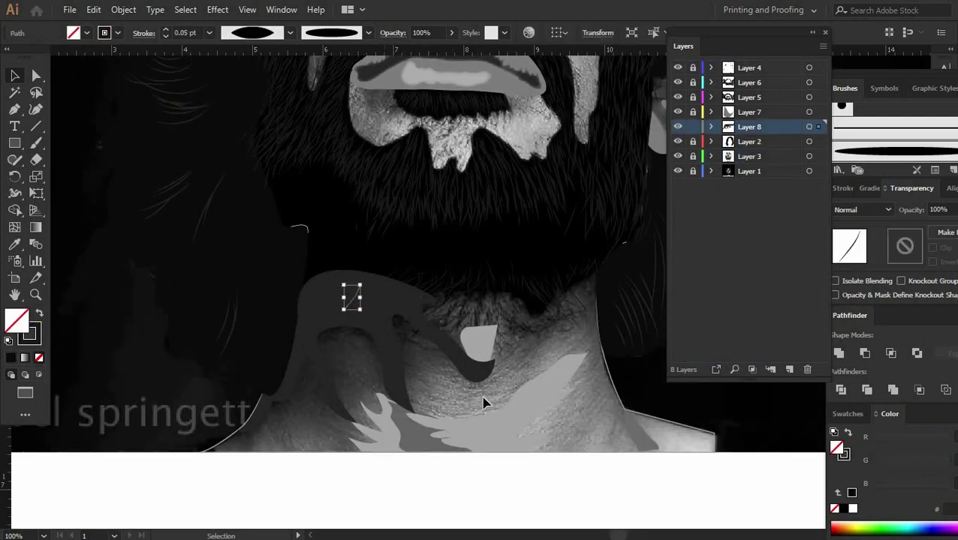
pyautogui.scroll(2, 166, 129)
pyautogui.click(331, 409)
pyautogui.scroll(-5, 331, 409)
pyautogui.scroll(2, 368, 266)
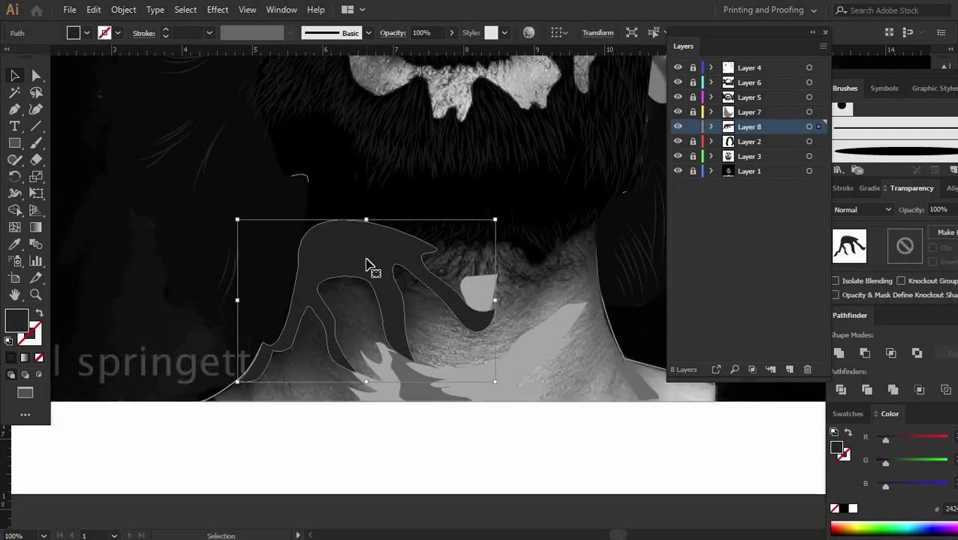
# Step: Feather the dark neck shadow with a 0.10 in radius
pyautogui.click(409, 446)
pyautogui.click(216, 9)
pyautogui.moveTo(236, 169)
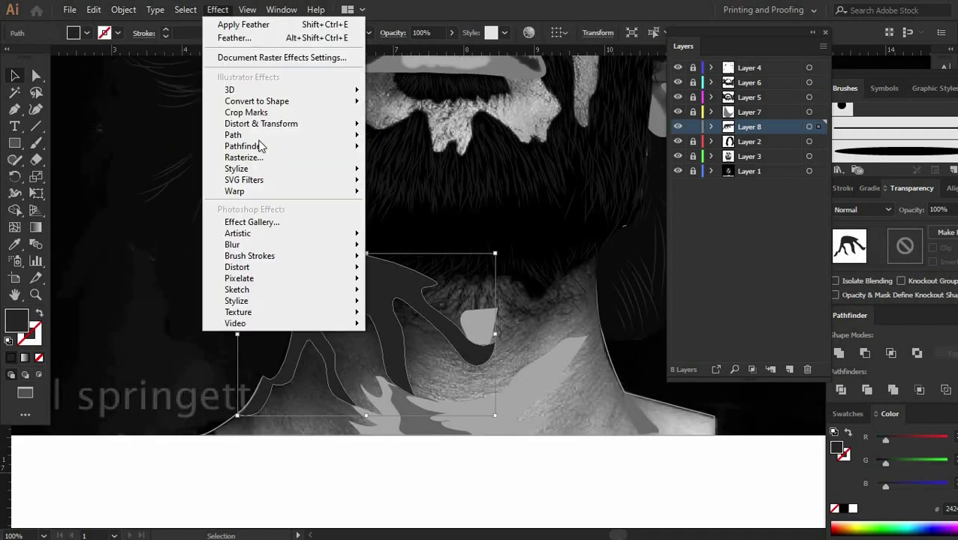
pyautogui.click(420, 187)
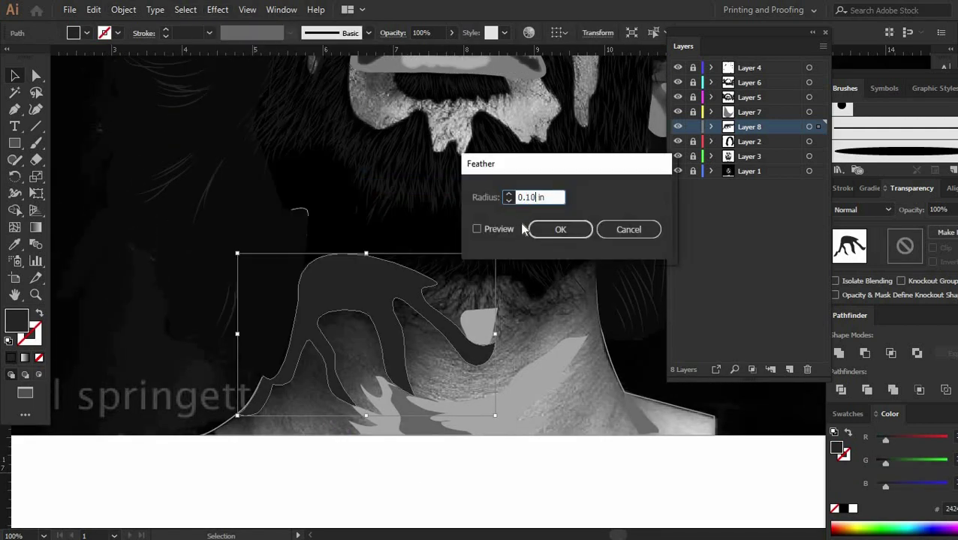
pyautogui.click(560, 229)
pyautogui.click(566, 349)
pyautogui.scroll(2, 630, 255)
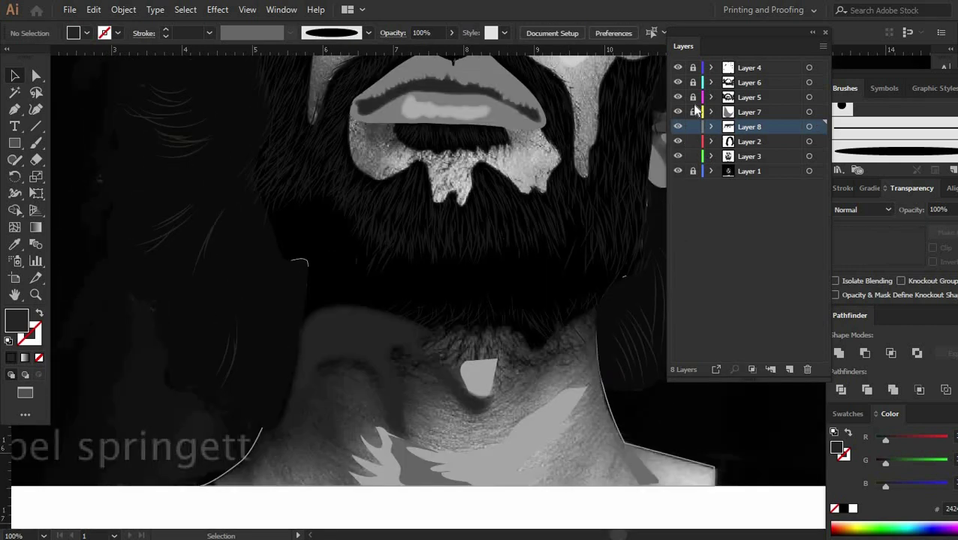
# Step: Unlock all layers and zoom out to view most of the portrait
pyautogui.moveTo(692, 69); pyautogui.dragTo(692, 83)
pyautogui.click(273, 363)
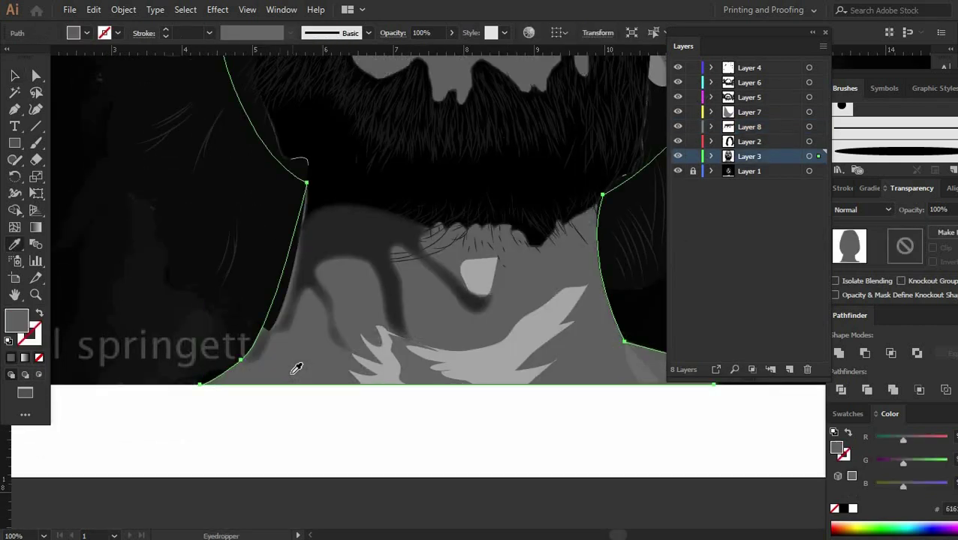
pyautogui.scroll(3, 210, 229)
pyautogui.hotkey('ctrl', '-')
pyautogui.hotkey('ctrl', '-')
pyautogui.hotkey('ctrl', '-')
pyautogui.click(631, 501)
pyautogui.hotkey('ctrl', '-')
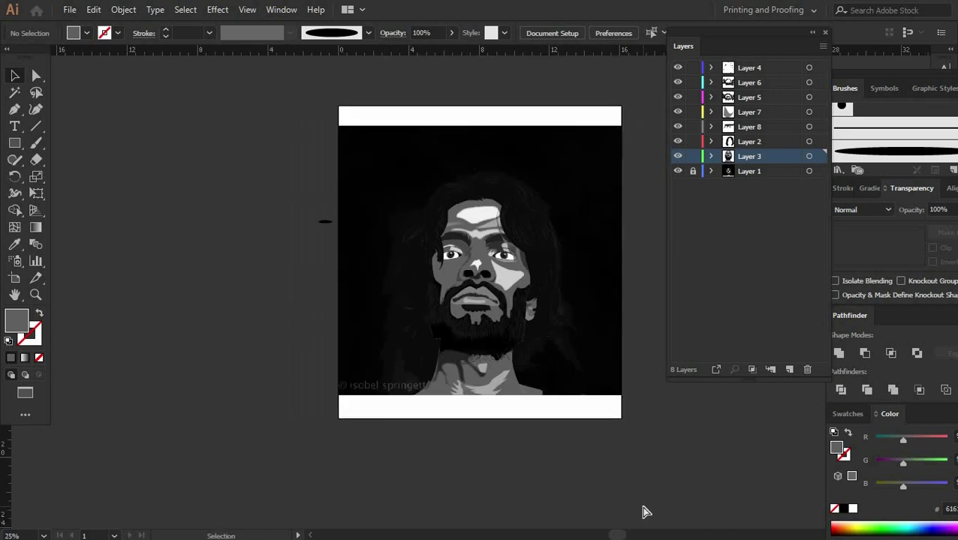
pyautogui.hotkey('ctrl', '+')
pyautogui.hotkey('ctrl', '+')
pyautogui.scroll(-2, 478, 81)
# Step: Recolour the white forehead highlight with the grey lip colour
pyautogui.click(478, 81)
pyautogui.click(488, 256)
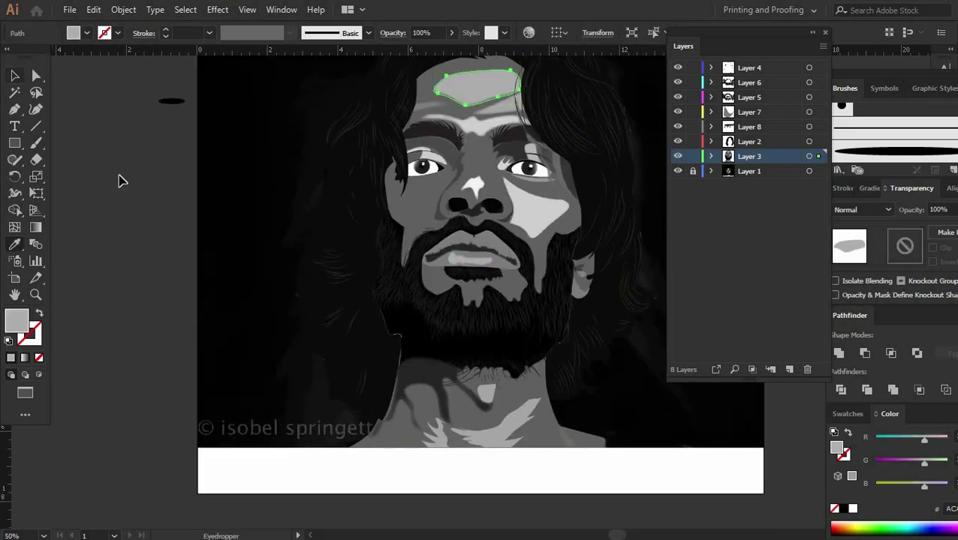
pyautogui.click(14, 76)
pyautogui.scroll(-1, 301, 225)
pyautogui.click(540, 187)
# Step: Swap the hair-and-neck outline's fill and stroke and give it a grey fill
pyautogui.click(571, 419)
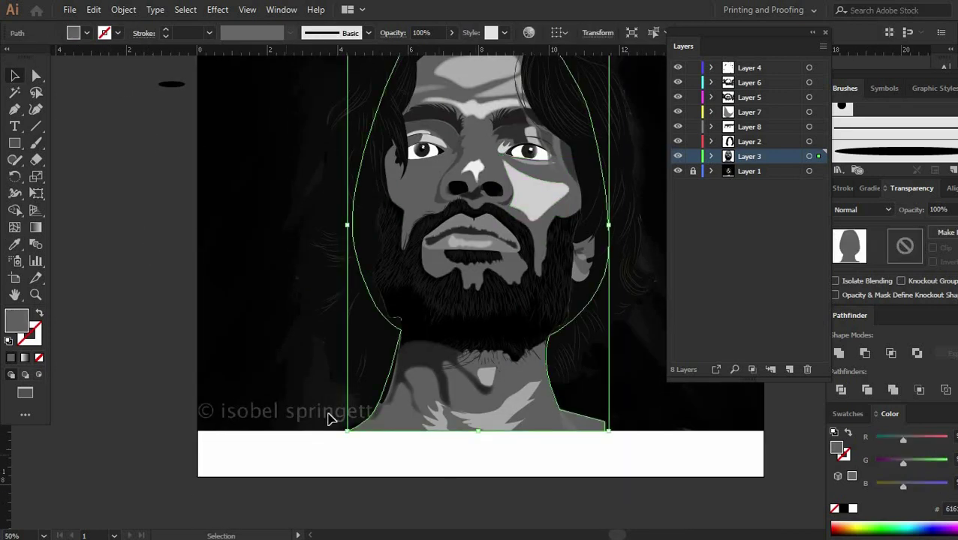
pyautogui.click(40, 313)
pyautogui.click(434, 194)
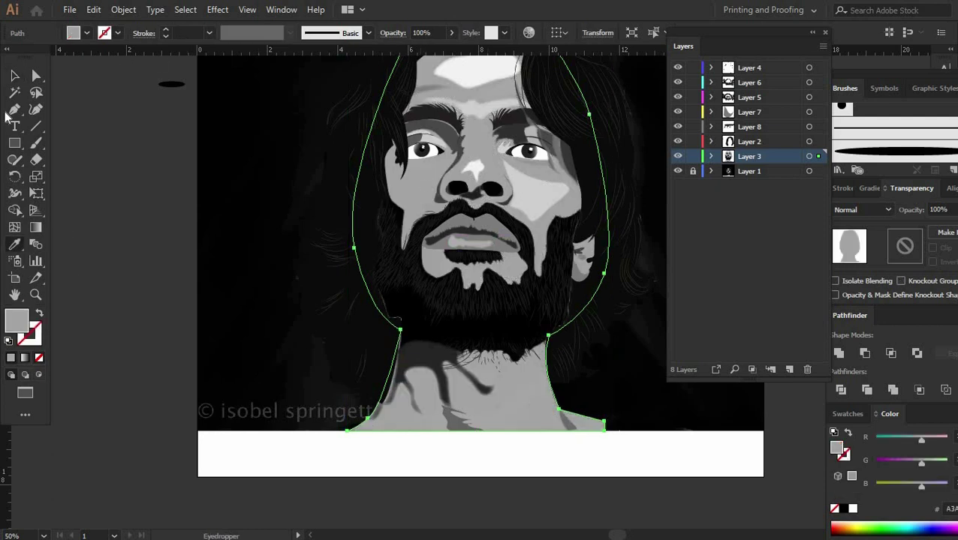
pyautogui.press('v')
pyautogui.click(120, 188)
# Step: Try moving the beard, undo the move, and select a shape on the neck
pyautogui.moveTo(454, 338); pyautogui.dragTo(507, 401)
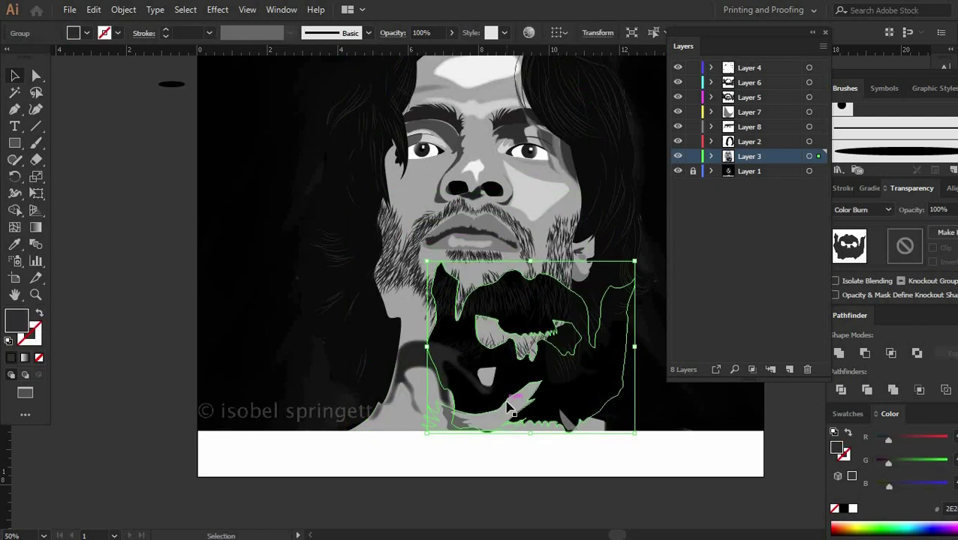
pyautogui.hotkey('ctrl', 'z')
pyautogui.click(515, 443)
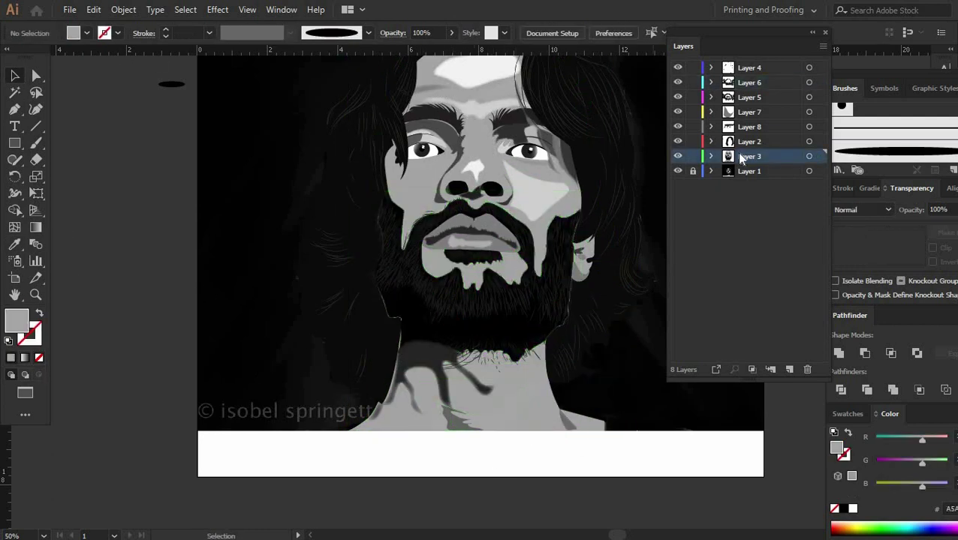
pyautogui.click(425, 367)
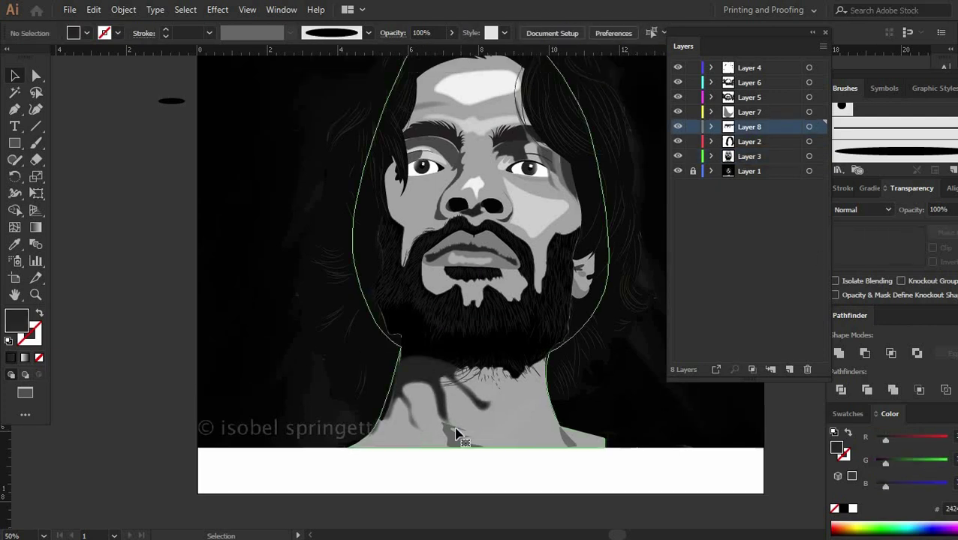
# Step: Keep the neck shadow's grey fill and rasterize the shape
pyautogui.click(454, 436)
pyautogui.doubleClick(17, 322)
pyautogui.press('Return')
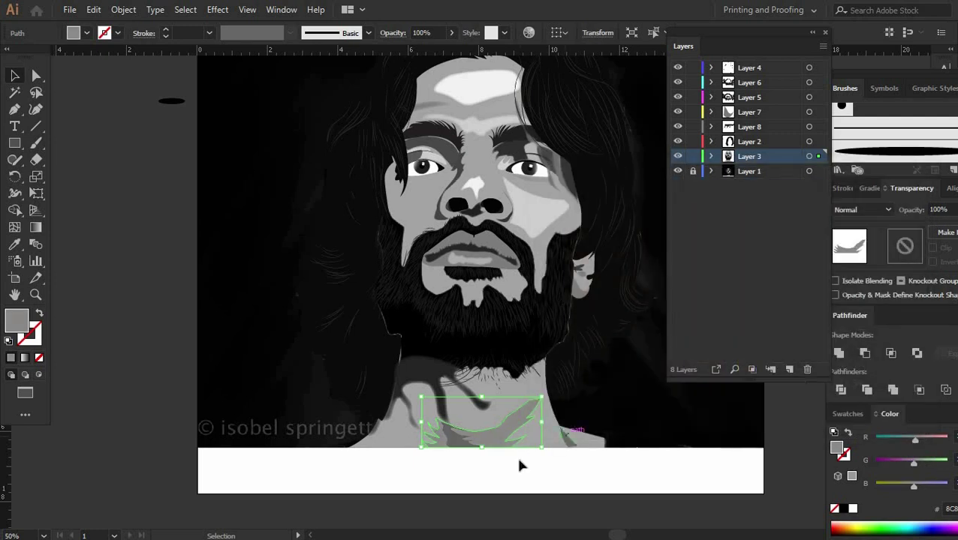
pyautogui.scroll(-3, 518, 462)
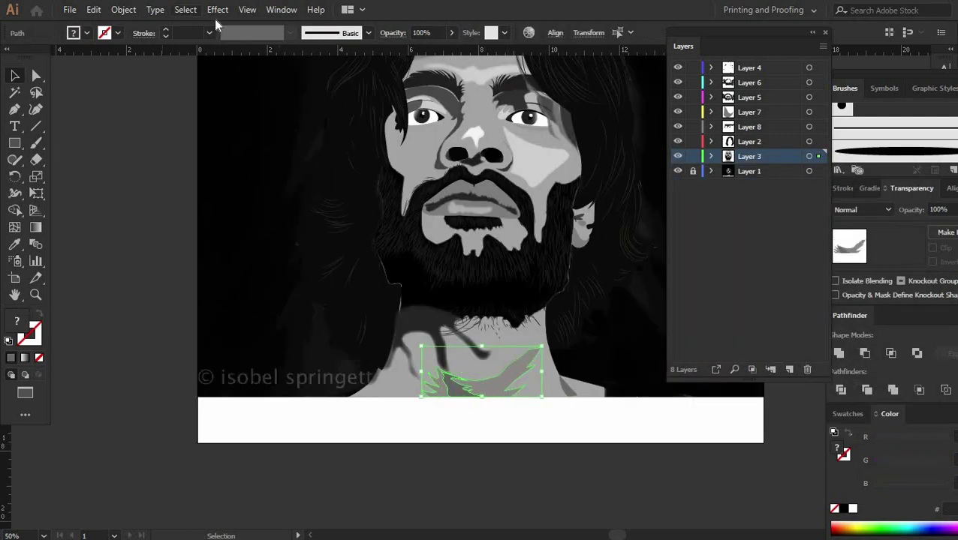
pyautogui.click(217, 9)
pyautogui.click(247, 151)
pyautogui.press('Return')
# Step: Apply a Feather to the neck shadow twice so its edges blend into the throat
pyautogui.click(217, 9)
pyautogui.click(409, 184)
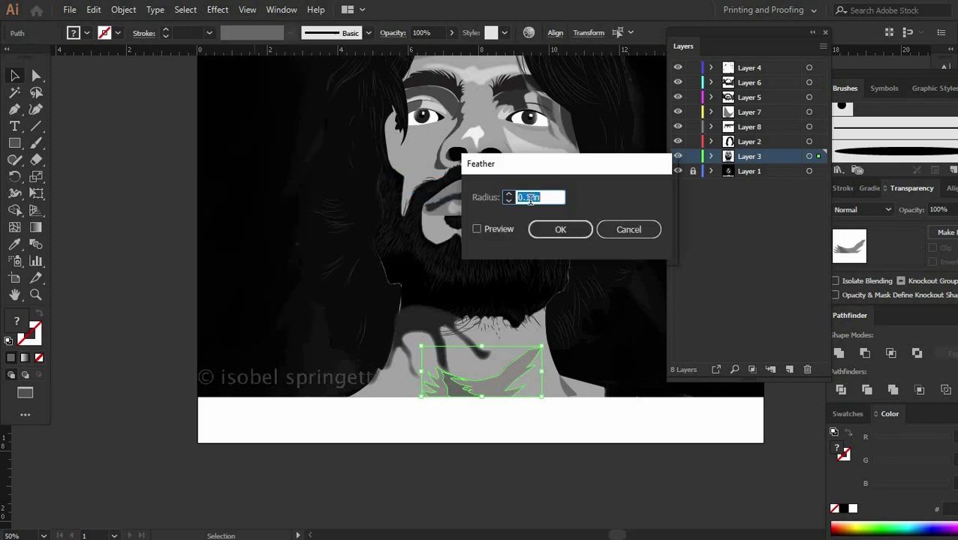
pyautogui.press('Return')
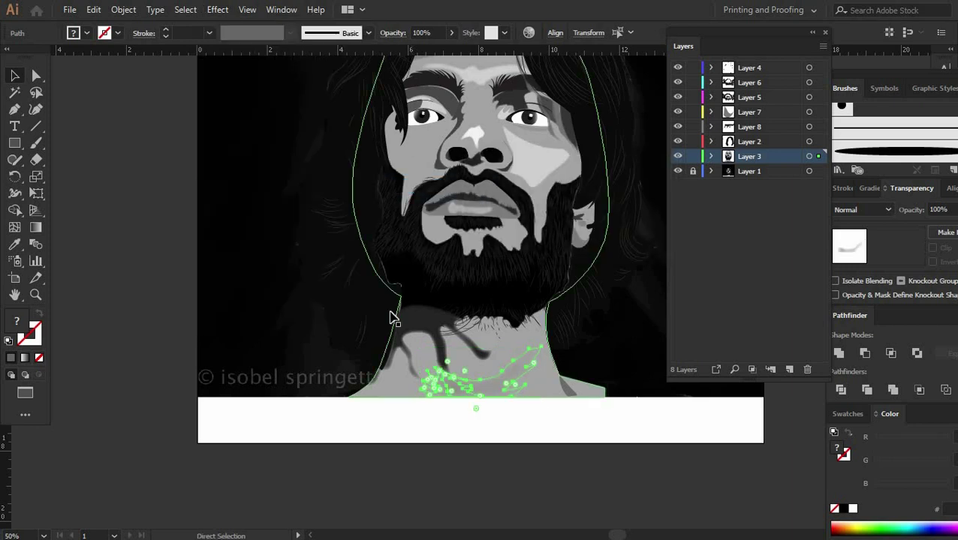
pyautogui.scroll(-3, 388, 314)
pyautogui.click(217, 9)
pyautogui.click(398, 187)
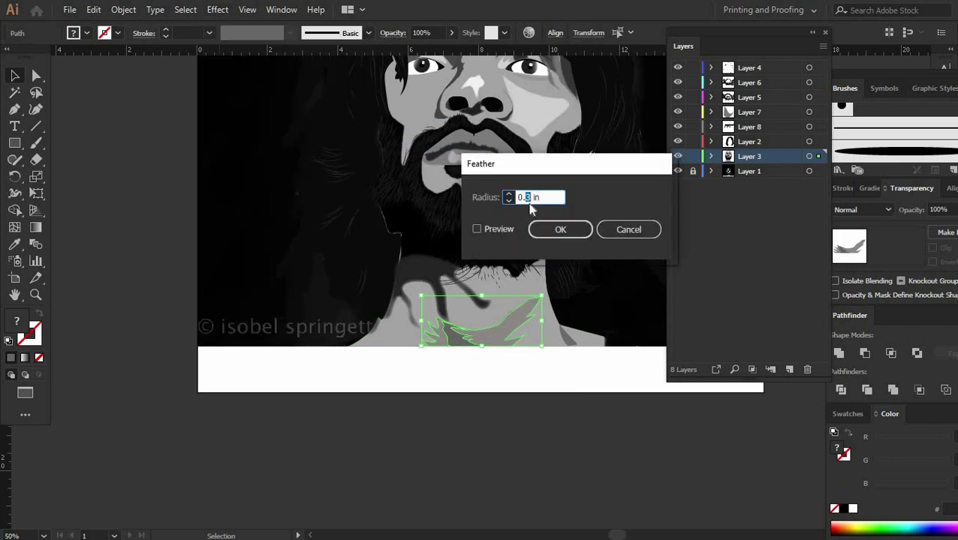
pyautogui.press('Return')
# Step: Select the head and hair outline shape, then deselect everything
pyautogui.scroll(4, 551, 325)
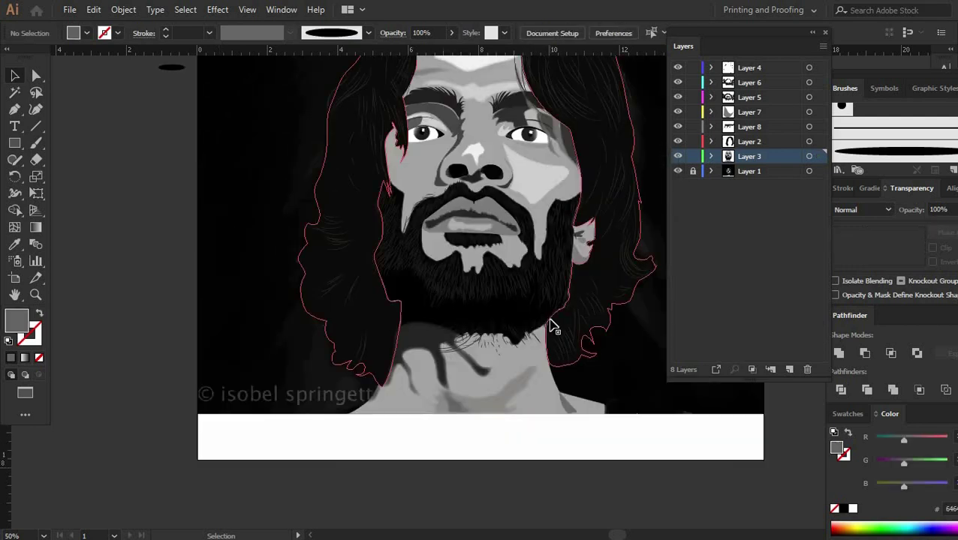
pyautogui.click(567, 409)
pyautogui.scroll(-3, 593, 424)
pyautogui.click(509, 455)
pyautogui.scroll(4, 548, 390)
pyautogui.click(498, 360)
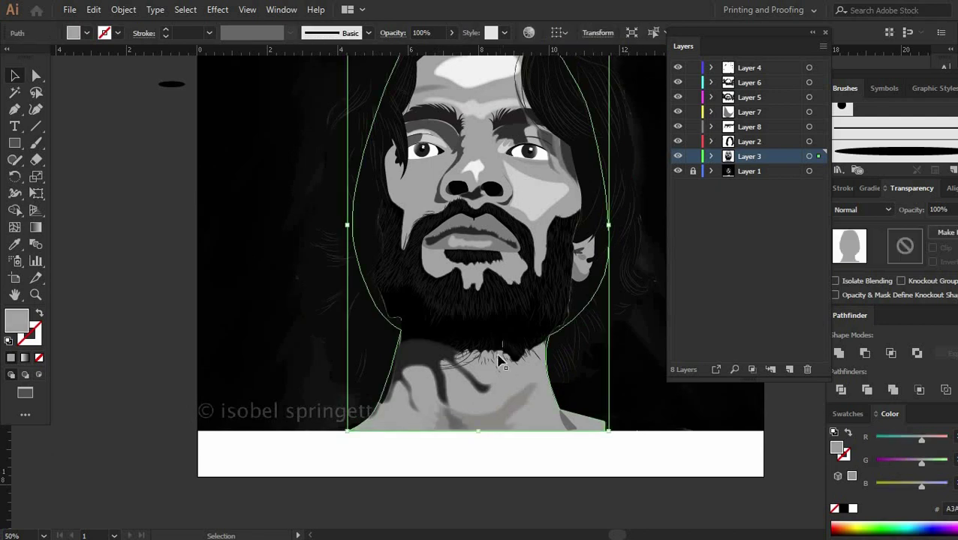
pyautogui.hotkey('ctrl', 'shift', 'a')
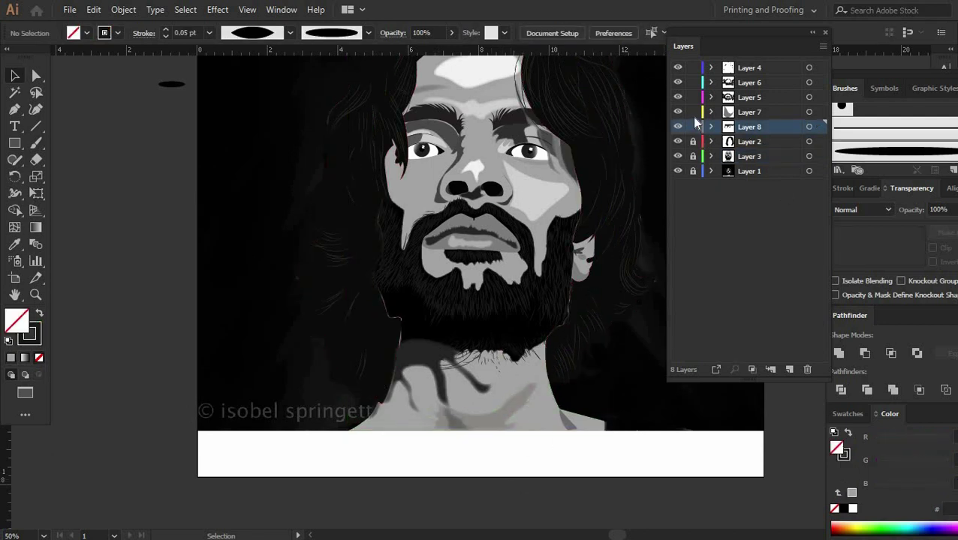
# Step: Move Layer 8 to the top of the layer stack, undoing a stray move of the stubble
pyautogui.moveTo(322, 325); pyautogui.dragTo(319, 322)
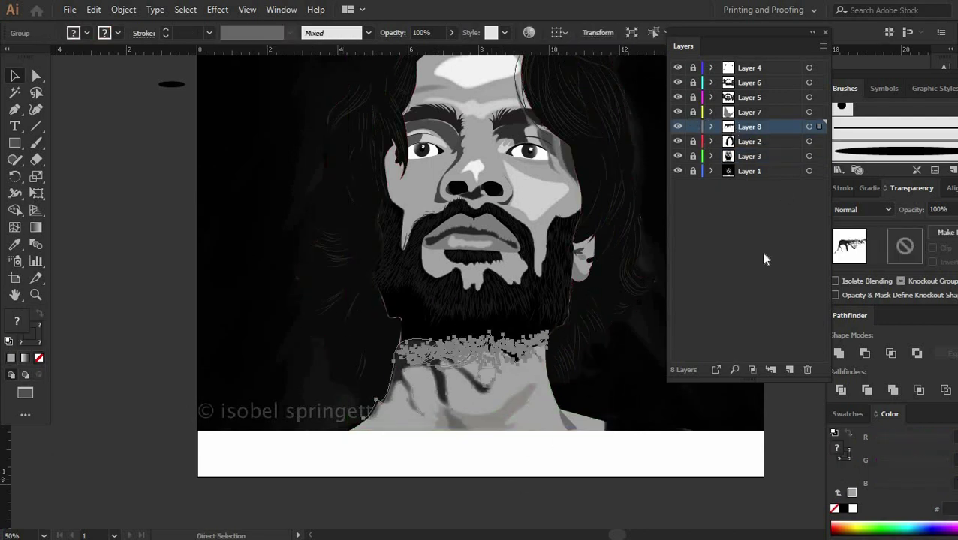
pyautogui.click(613, 383)
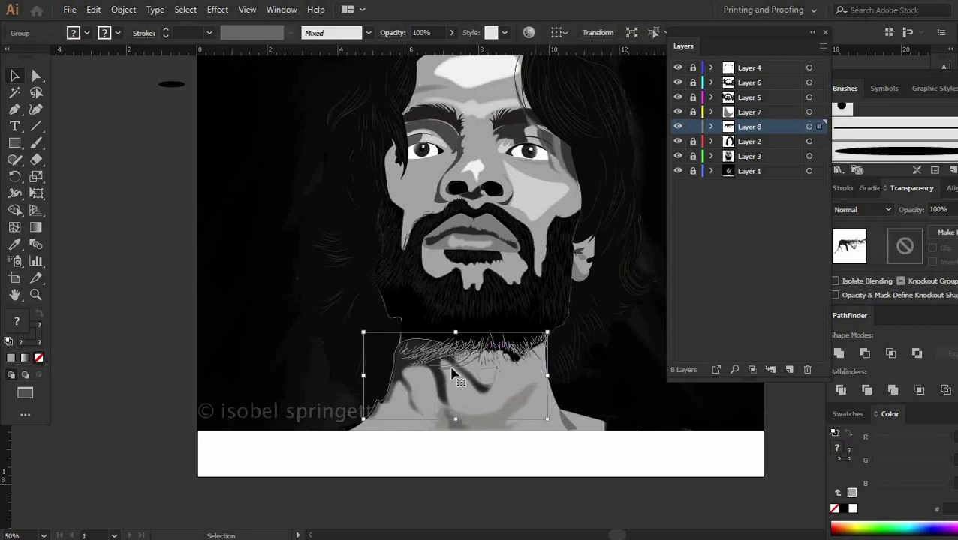
pyautogui.moveTo(454, 370); pyautogui.dragTo(458, 424)
pyautogui.hotkey('ctrl', 'z')
pyautogui.moveTo(775, 129); pyautogui.dragTo(751, 66)
pyautogui.click(566, 495)
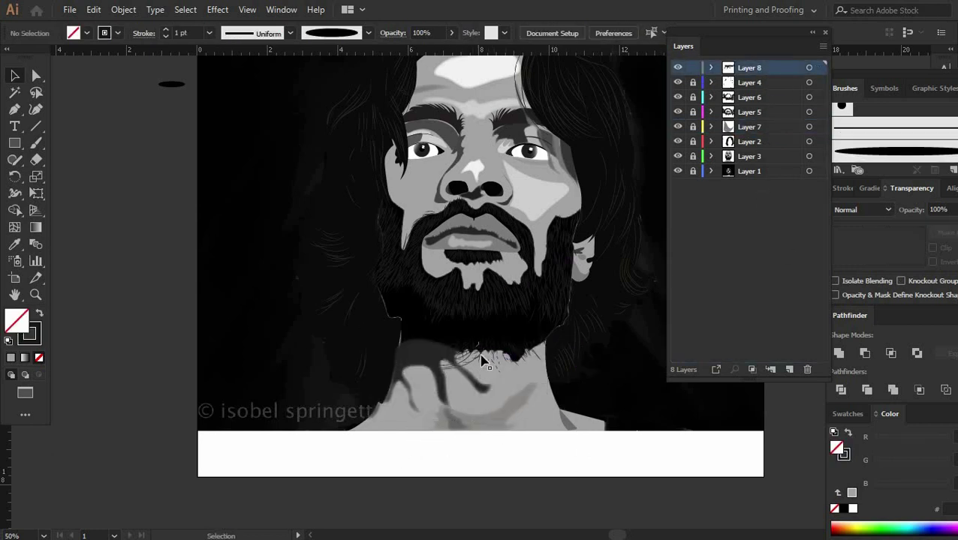
# Step: Try moving the neck art onto the white band, then set the neck shadow back on the neck
pyautogui.click(484, 363)
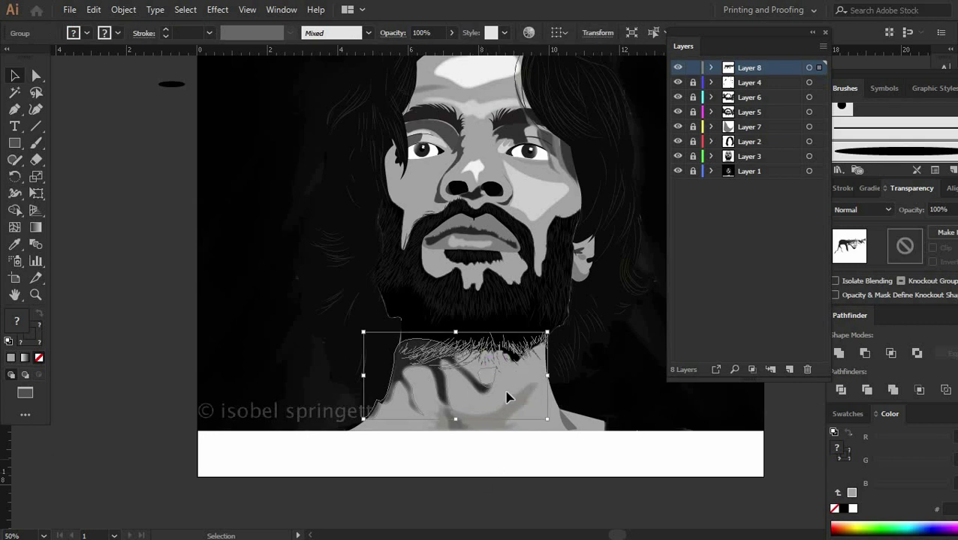
pyautogui.click(475, 449)
pyautogui.moveTo(377, 429)
pyautogui.mouseDown()
pyautogui.moveTo(86, 456)
pyautogui.moveTo(250, 406)
pyautogui.mouseUp()
pyautogui.rightClick(252, 321)
pyautogui.press('Escape')
pyautogui.moveTo(285, 331); pyautogui.dragTo(257, 370)
pyautogui.click(363, 356)
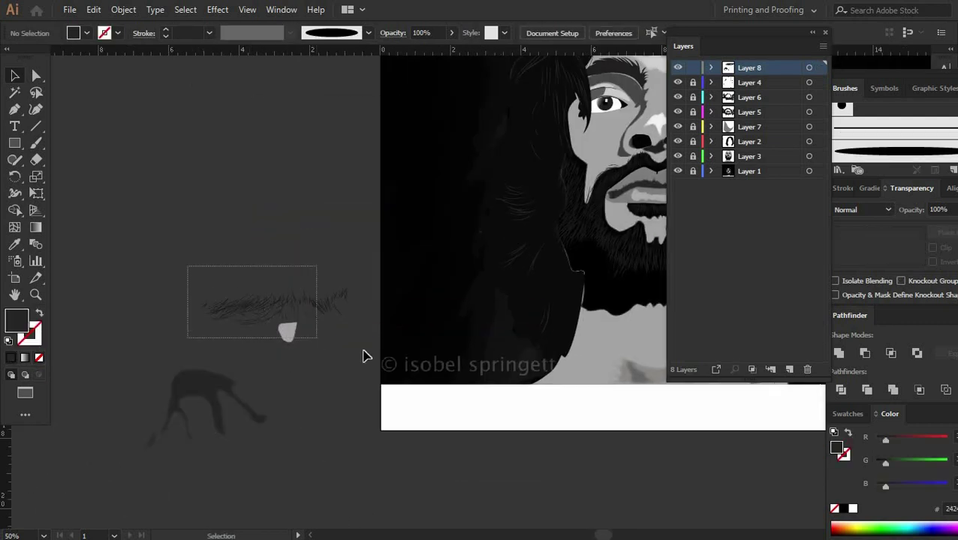
pyautogui.hotkey('ctrl', 'z')
pyautogui.hotkey('ctrl', 'z')
pyautogui.moveTo(242, 438)
pyautogui.mouseDown()
pyautogui.moveTo(338, 349)
pyautogui.moveTo(330, 356)
pyautogui.moveTo(341, 330)
pyautogui.mouseUp()
pyautogui.click(346, 481)
# Step: Drag the neck shadow's upper anchors and handles down to follow the jawline
pyautogui.scroll(-2, 284, 351)
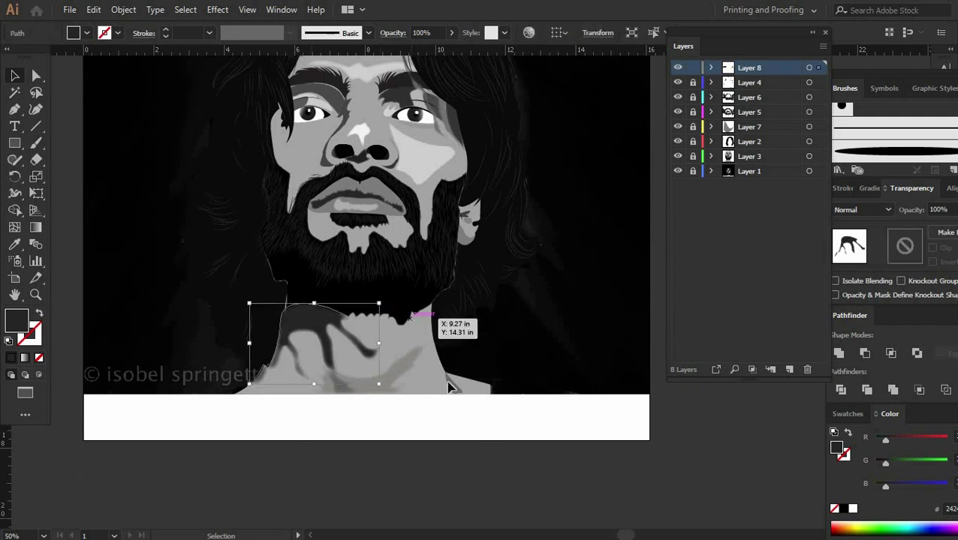
pyautogui.click(340, 347)
pyautogui.scroll(4, 340, 347)
pyautogui.press('a')
pyautogui.click(262, 284)
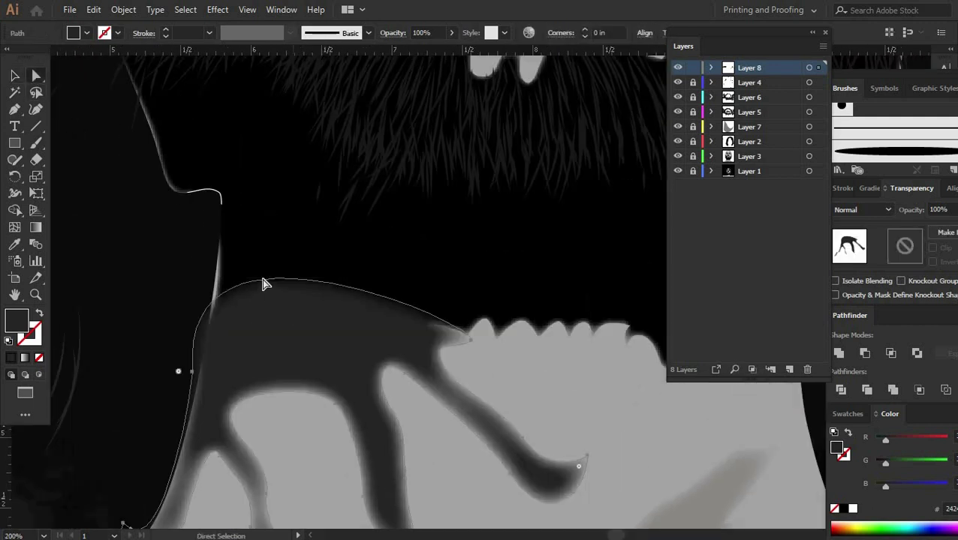
pyautogui.moveTo(222, 295); pyautogui.dragTo(204, 378)
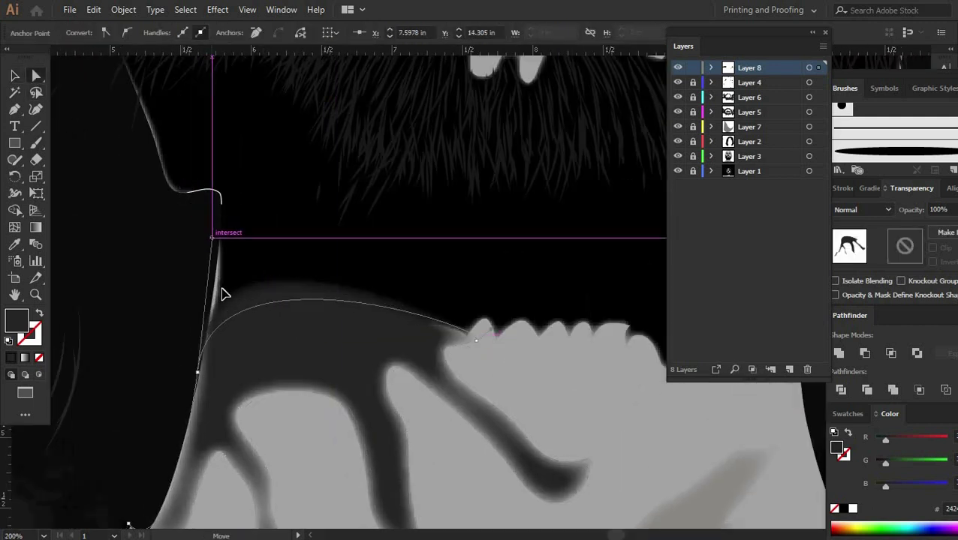
pyautogui.moveTo(227, 347); pyautogui.dragTo(214, 331)
pyautogui.moveTo(274, 357); pyautogui.dragTo(262, 394)
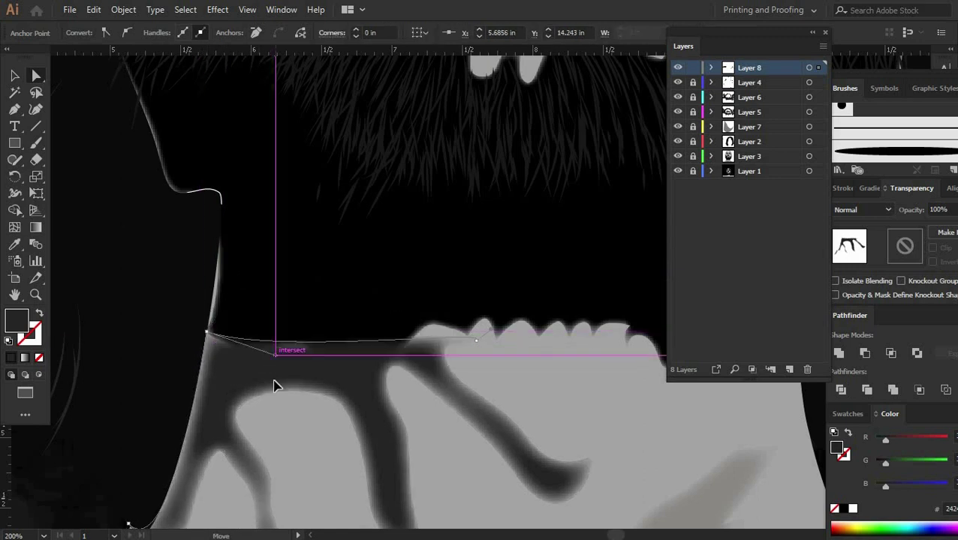
pyautogui.press('v')
pyautogui.click(455, 492)
pyautogui.hotkey('ctrl', '-')
pyautogui.hotkey('ctrl', '-')
pyautogui.hotkey('ctrl', '-')
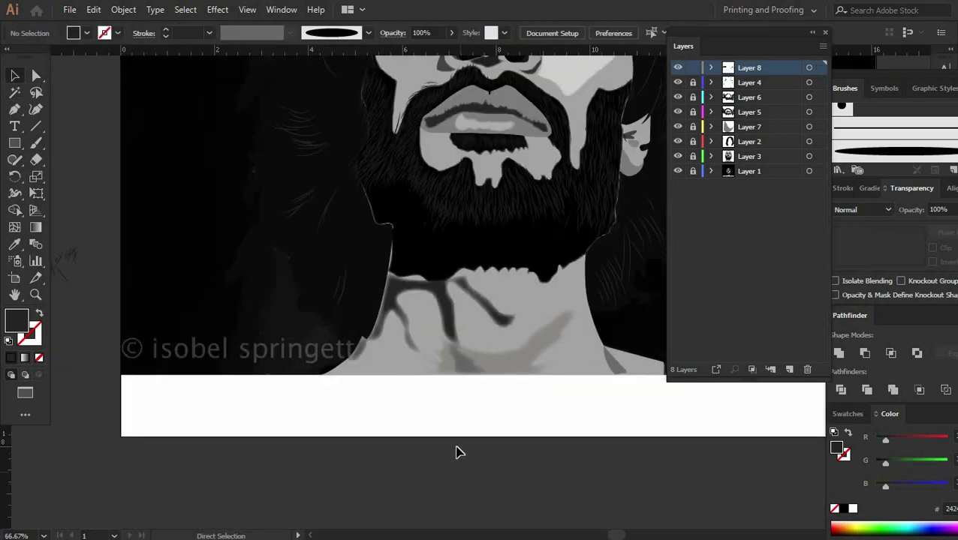
pyautogui.hotkey('ctrl', '-')
pyautogui.hotkey('ctrl', '-')
# Step: Move the grey neck shape onto the white strip and bring it to the front
pyautogui.scroll(3, 487, 498)
pyautogui.moveTo(187, 381)
pyautogui.mouseDown()
pyautogui.moveTo(260, 417)
pyautogui.moveTo(520, 385)
pyautogui.mouseUp()
pyautogui.rightClick(499, 385)
pyautogui.click(675, 396)
pyautogui.click(535, 443)
pyautogui.hotkey('ctrl', '+')
pyautogui.hotkey('ctrl', '+')
pyautogui.hotkey('ctrl', '+')
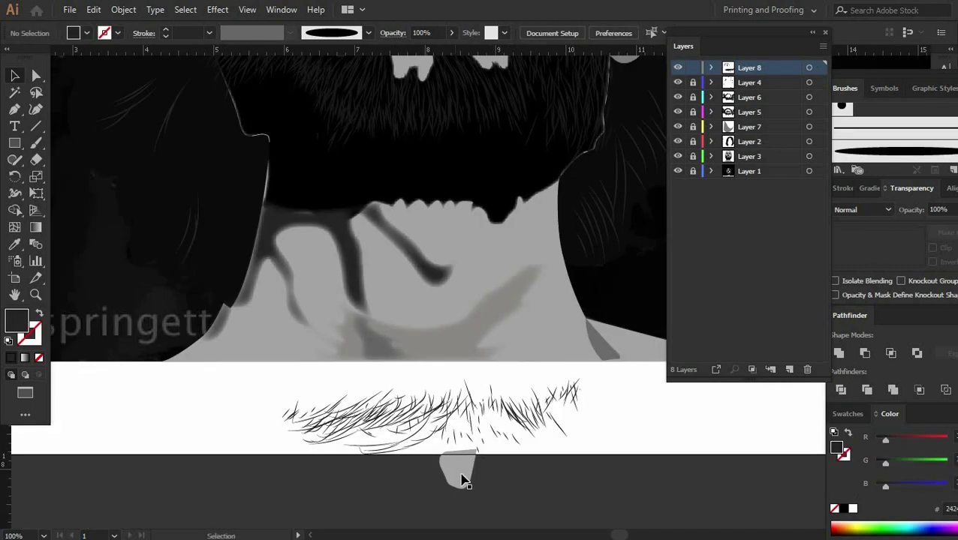
# Step: Move the stubble strokes up to the beard's bottom edge and send them behind the beard
pyautogui.moveTo(476, 460); pyautogui.dragTo(466, 409)
pyautogui.click(387, 432)
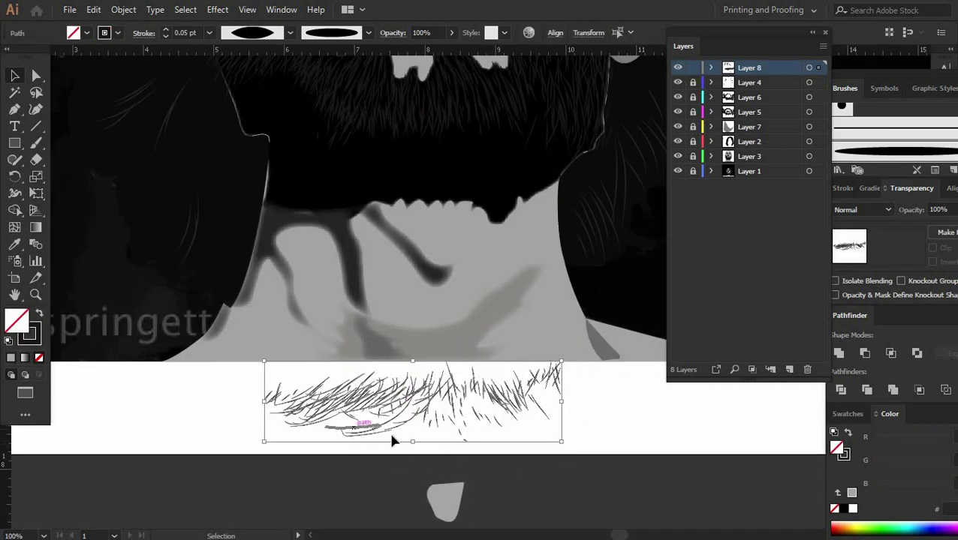
pyautogui.moveTo(360, 423); pyautogui.dragTo(368, 445)
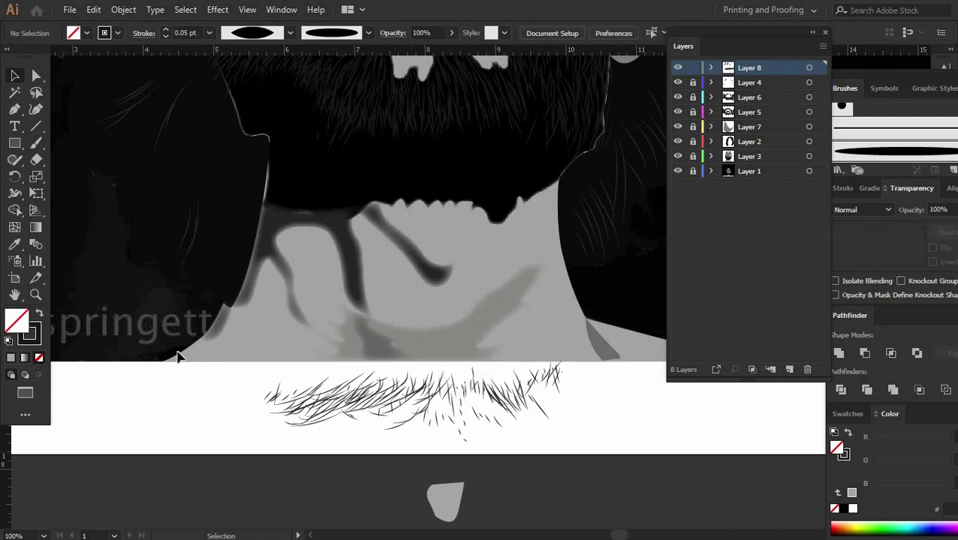
pyautogui.moveTo(177, 359); pyautogui.dragTo(605, 451)
pyautogui.moveTo(435, 413); pyautogui.dragTo(434, 197)
pyautogui.rightClick(434, 194)
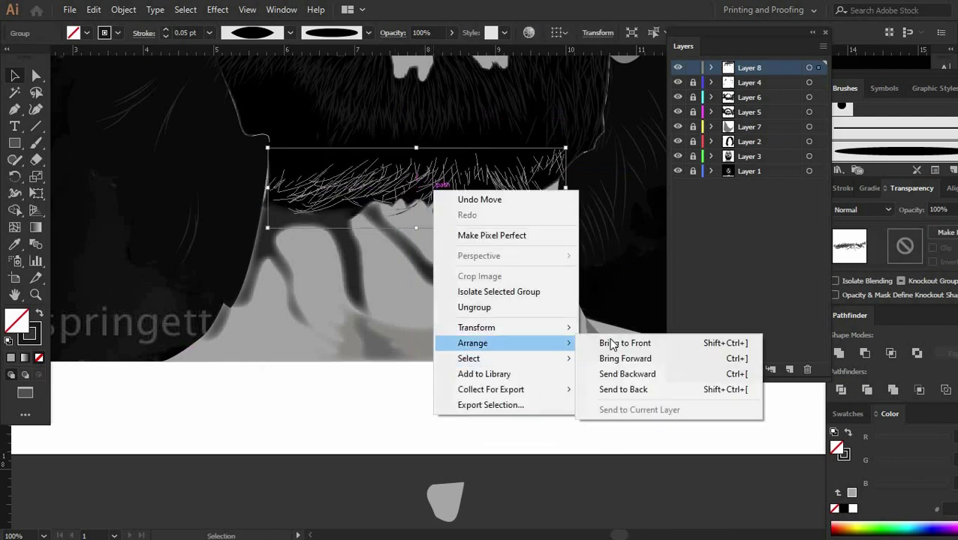
pyautogui.click(627, 407)
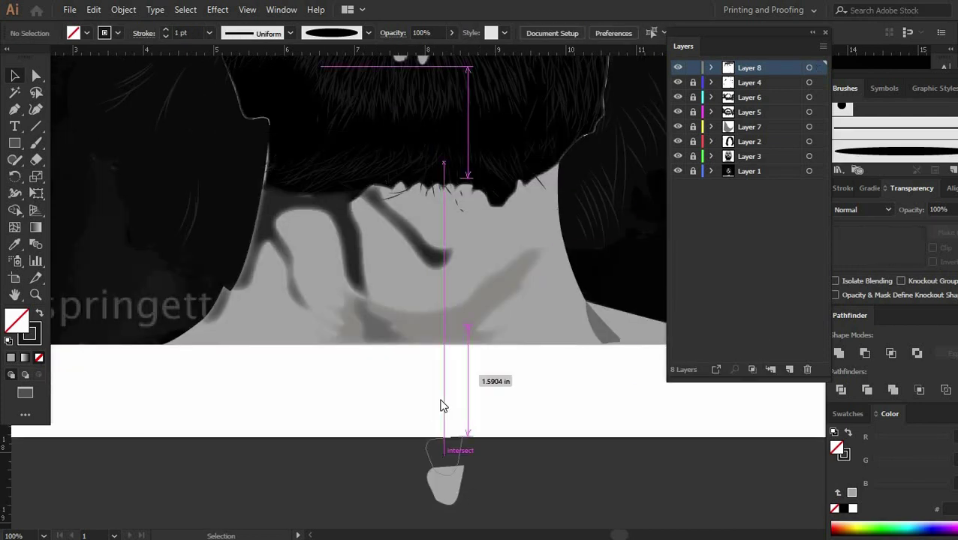
# Step: Bring the small grey highlight shape on the throat to the front
pyautogui.moveTo(441, 406); pyautogui.dragTo(439, 402)
pyautogui.rightClick(439, 402)
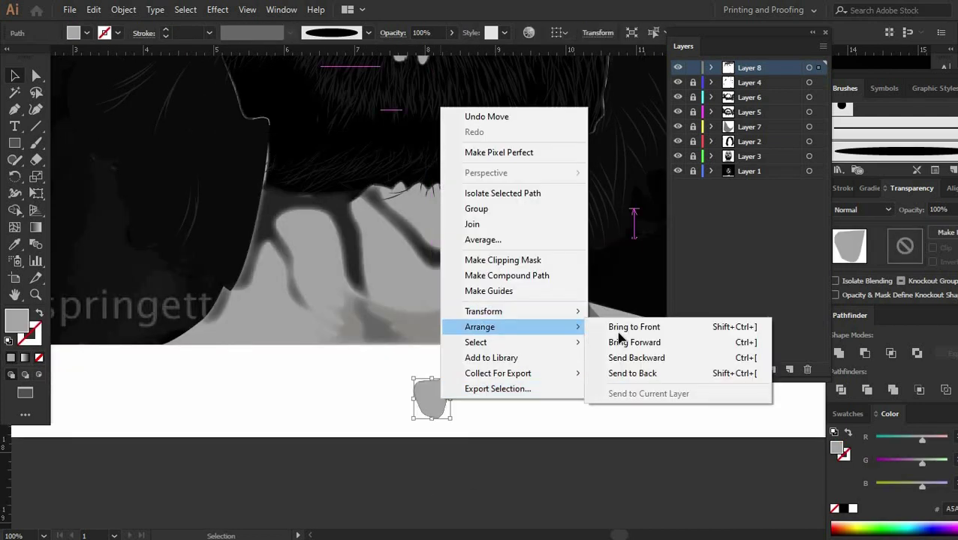
pyautogui.click(620, 336)
pyautogui.moveTo(431, 237); pyautogui.dragTo(433, 238)
pyautogui.scroll(5, 443, 225)
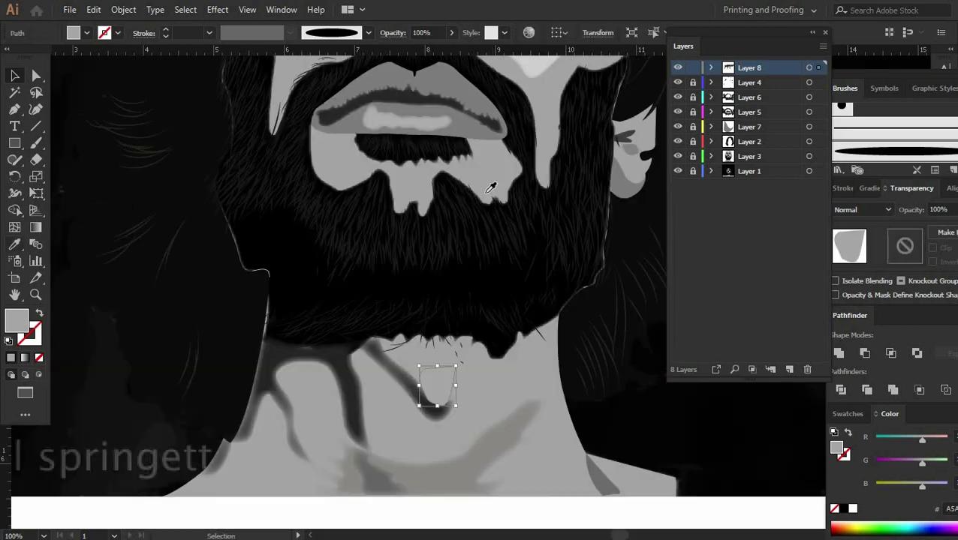
pyautogui.press('i')
# Step: Feather the grey throat highlight so it blends softly
pyautogui.click(217, 9)
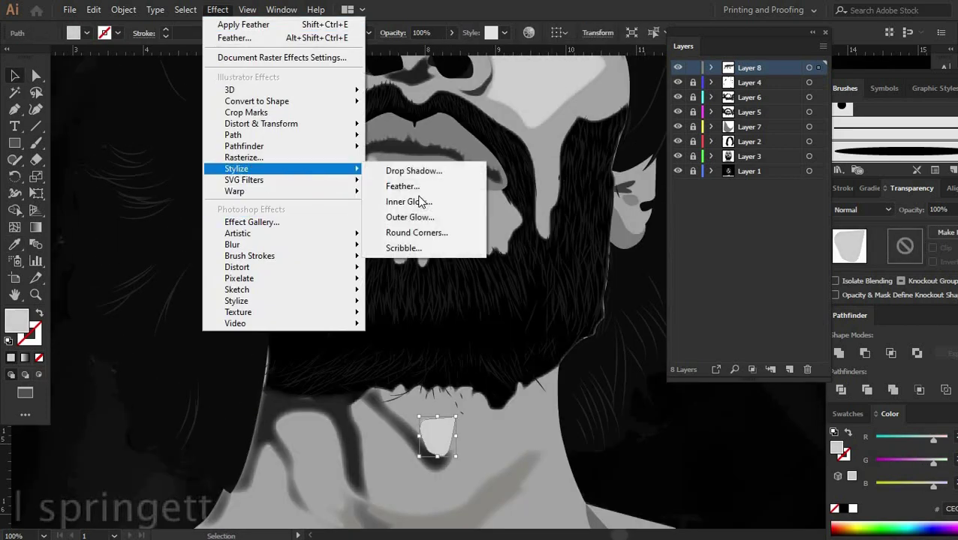
pyautogui.click(396, 186)
pyautogui.click(557, 229)
pyautogui.scroll(-2, 446, 356)
pyautogui.scroll(2, 429, 331)
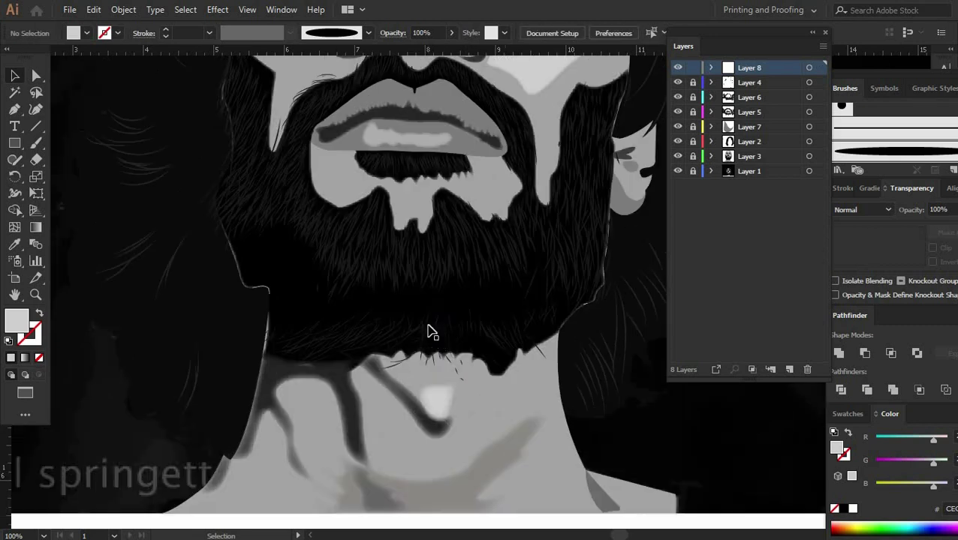
pyautogui.click(427, 335)
pyautogui.click(530, 388)
pyautogui.hotkey('ctrl', '-')
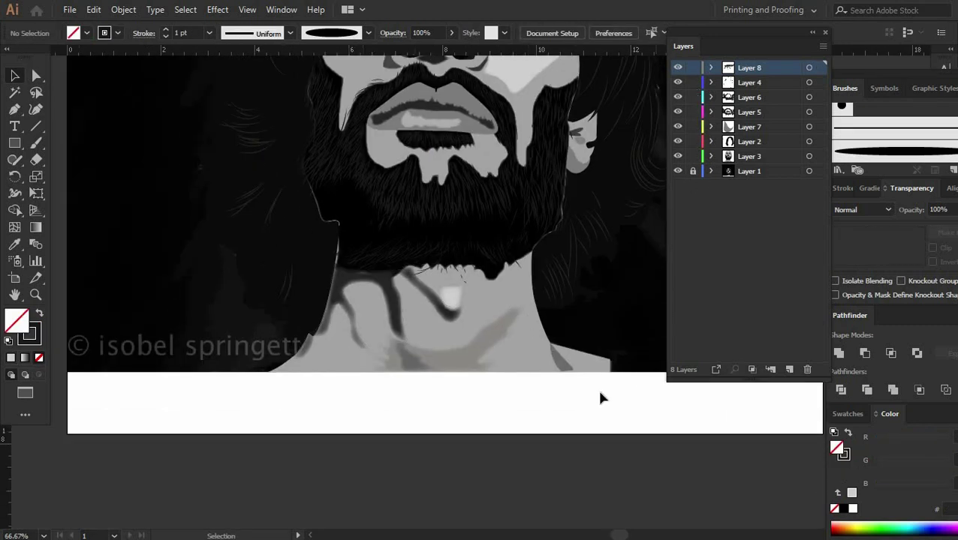
# Step: Give the body shape on Layer 3 a near-black outline 5 pt thick
pyautogui.click(587, 363)
pyautogui.hotkey('shift', 'F5')
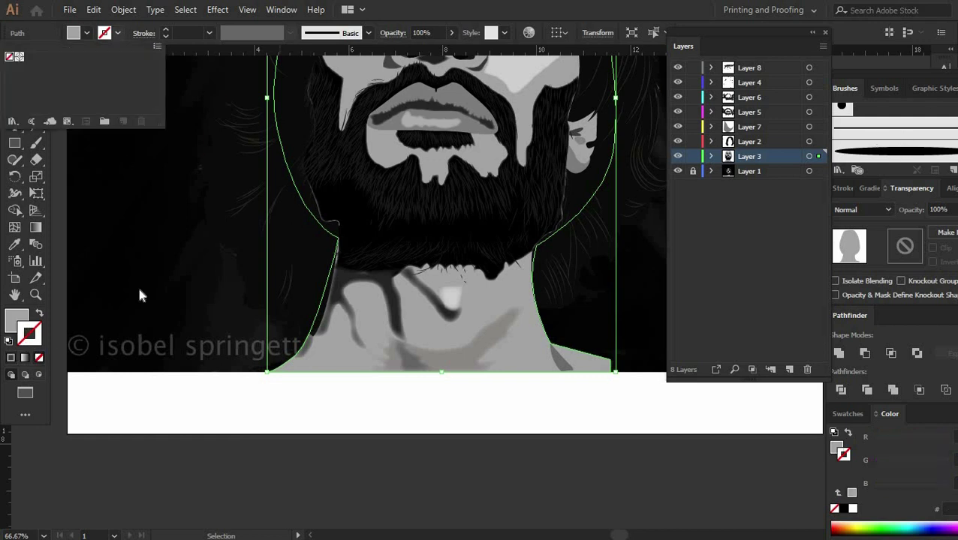
pyautogui.doubleClick(30, 333)
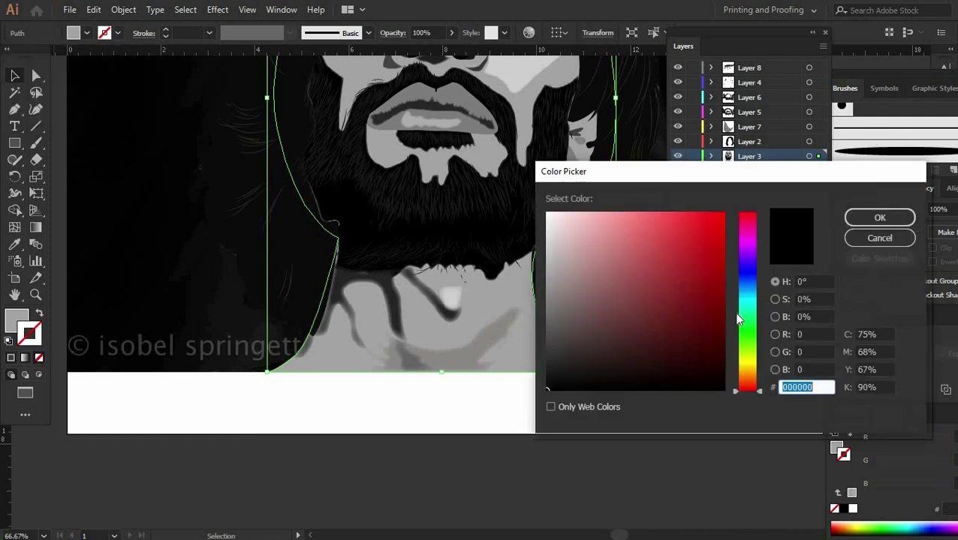
pyautogui.click(879, 217)
pyautogui.doubleClick(30, 333)
pyautogui.click(568, 390)
pyautogui.click(906, 217)
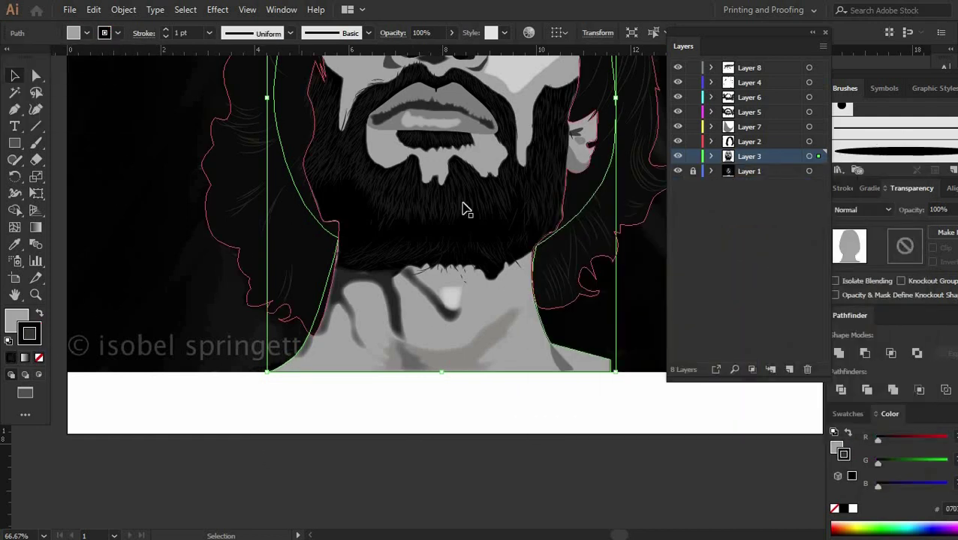
pyautogui.moveTo(287, 374); pyautogui.dragTo(85, 64)
pyautogui.click(165, 30)
pyautogui.click(165, 29)
pyautogui.click(413, 445)
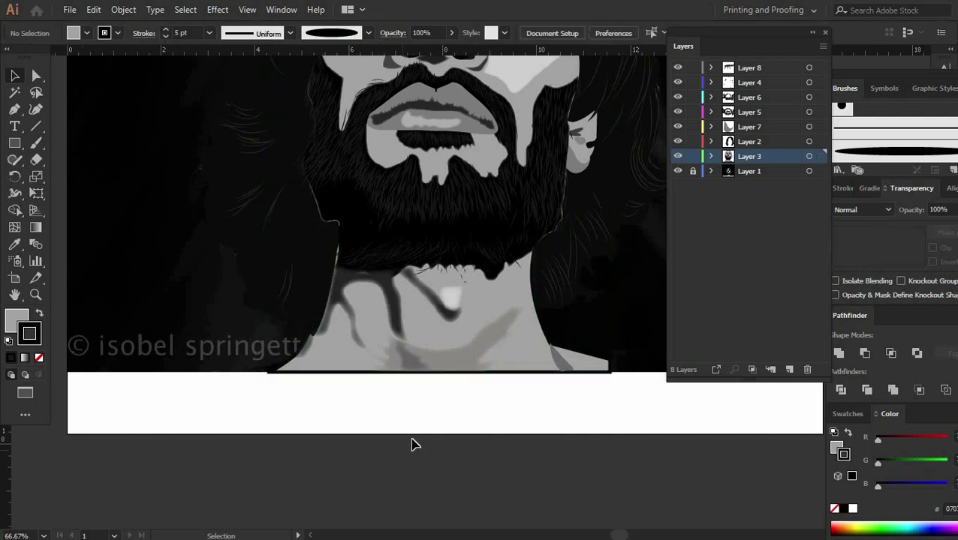
# Step: Select the hair shape on Layer 2 to inspect it, then deselect it
pyautogui.scroll(3, 412, 445)
pyautogui.scroll(2, 381, 341)
pyautogui.click(270, 308)
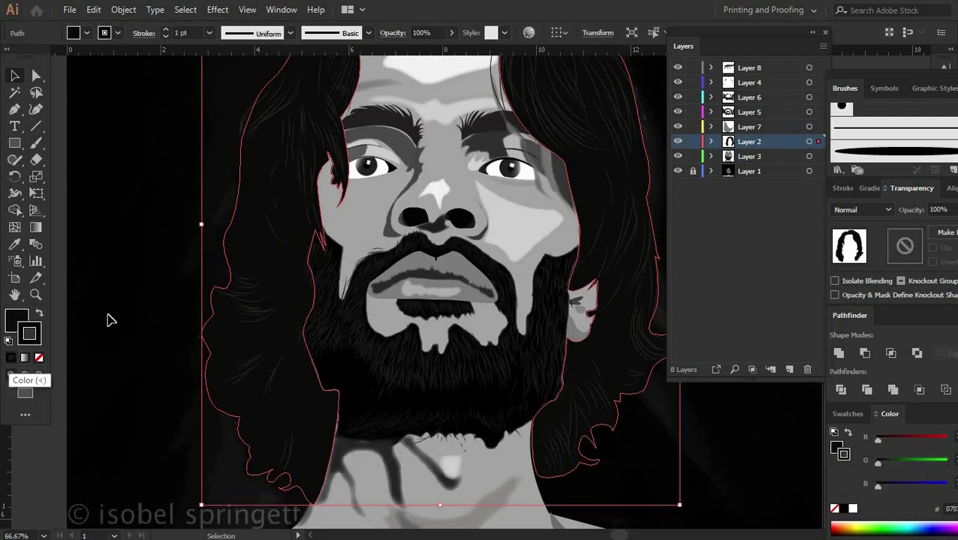
pyautogui.scroll(-2, 160, 122)
pyautogui.scroll(-4, 214, 259)
pyautogui.click(327, 427)
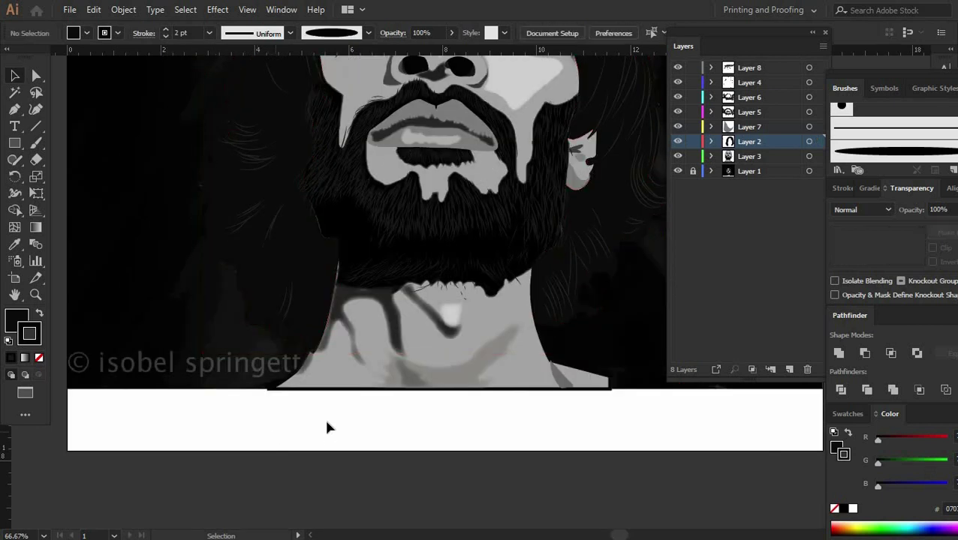
pyautogui.scroll(3, 327, 427)
pyautogui.scroll(-4, 492, 335)
pyautogui.scroll(1, 436, 348)
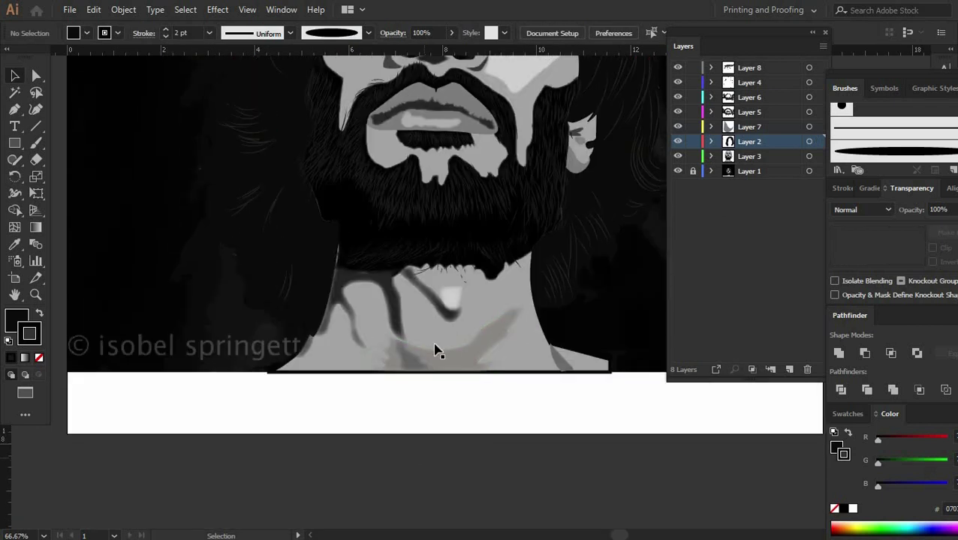
pyautogui.scroll(1, 560, 391)
# Step: Apply a Feather to the small grey triangle at the neck's lower right
pyautogui.click(560, 391)
pyautogui.click(178, 9)
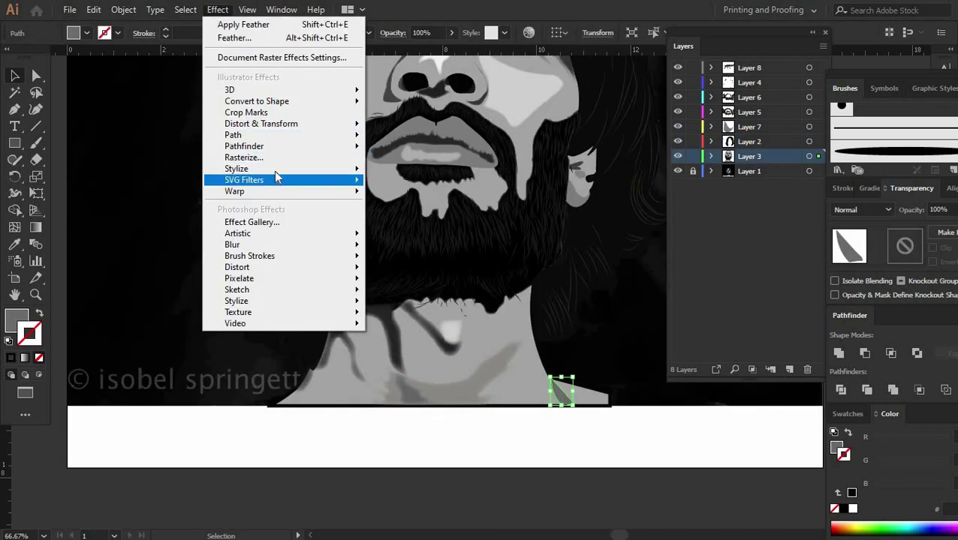
pyautogui.click(234, 37)
pyautogui.press('Return')
pyautogui.scroll(1, 563, 436)
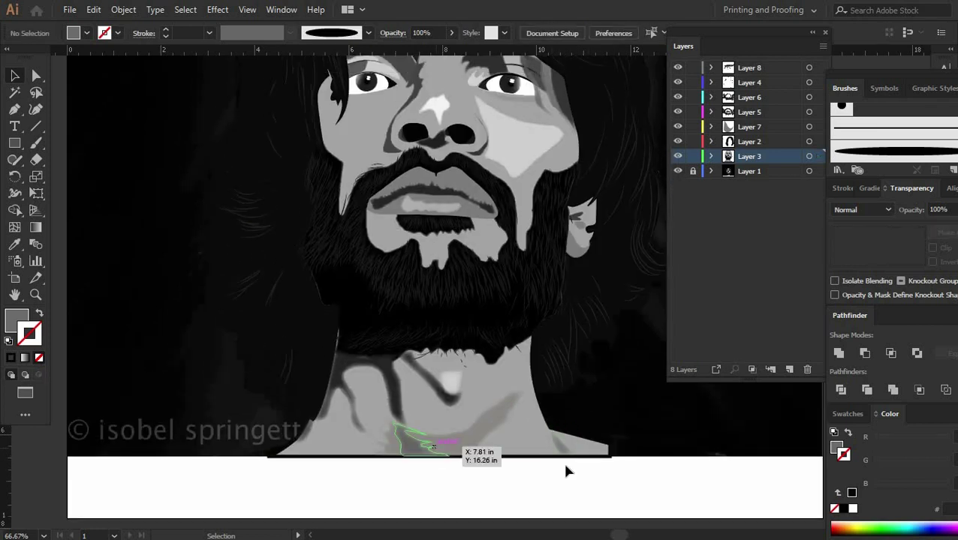
# Step: Select the head outline, then hide and reshow the dark background layer
pyautogui.click(562, 458)
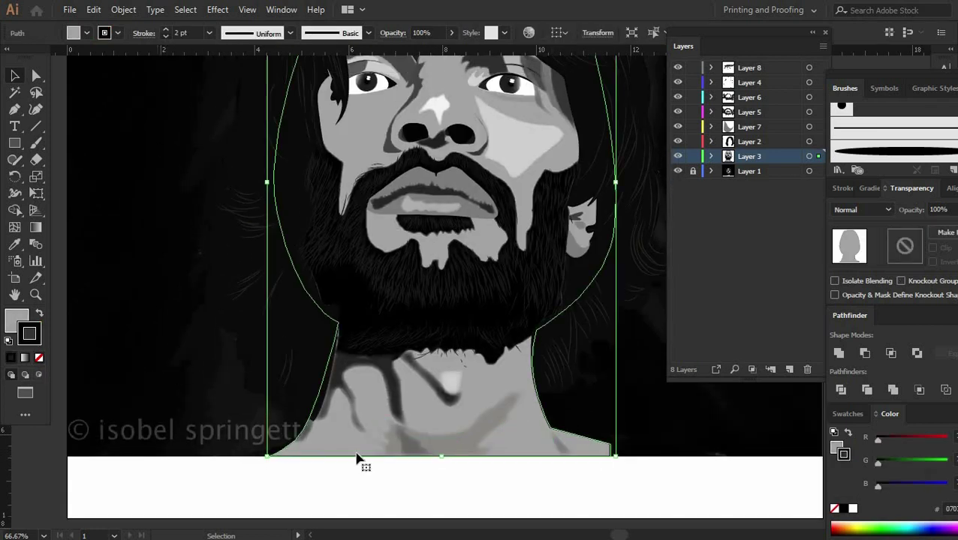
pyautogui.click(361, 481)
pyautogui.scroll(-2, 375, 436)
pyautogui.scroll(2, 300, 360)
pyautogui.click(677, 171)
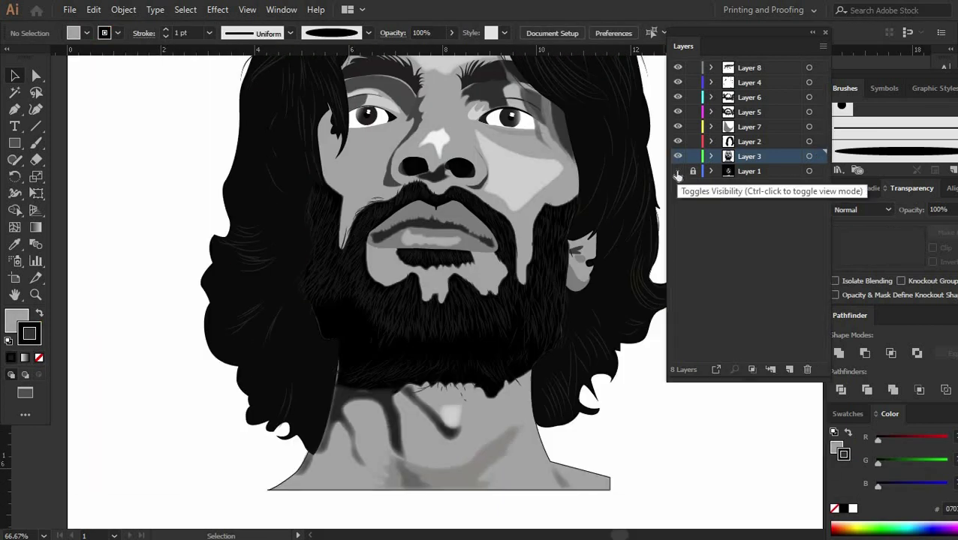
pyautogui.click(677, 171)
# Step: Zoom in closely on the moustache and beard hair strokes
pyautogui.hotkey('ctrl', '+')
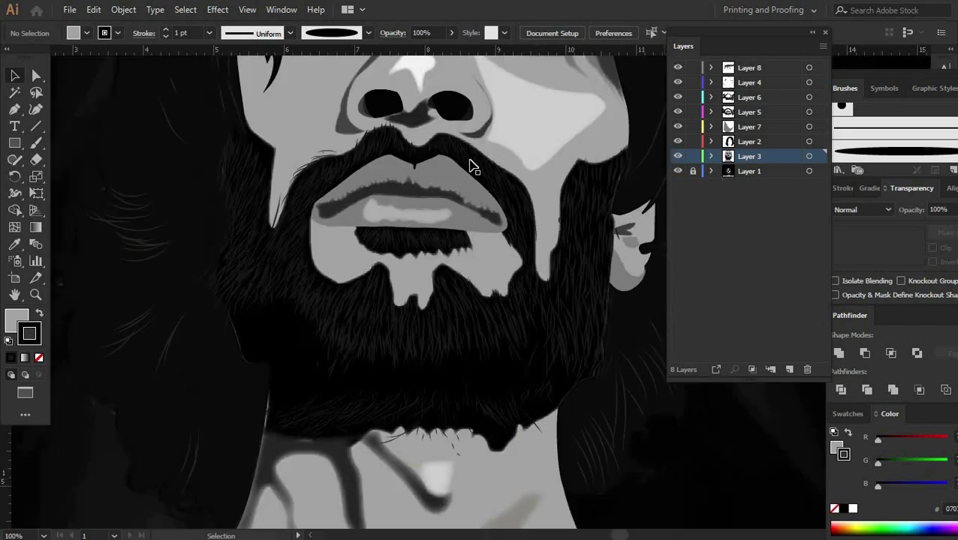
pyautogui.scroll(5, 450, 301)
pyautogui.hotkey('ctrl', '+')
pyautogui.click(454, 342)
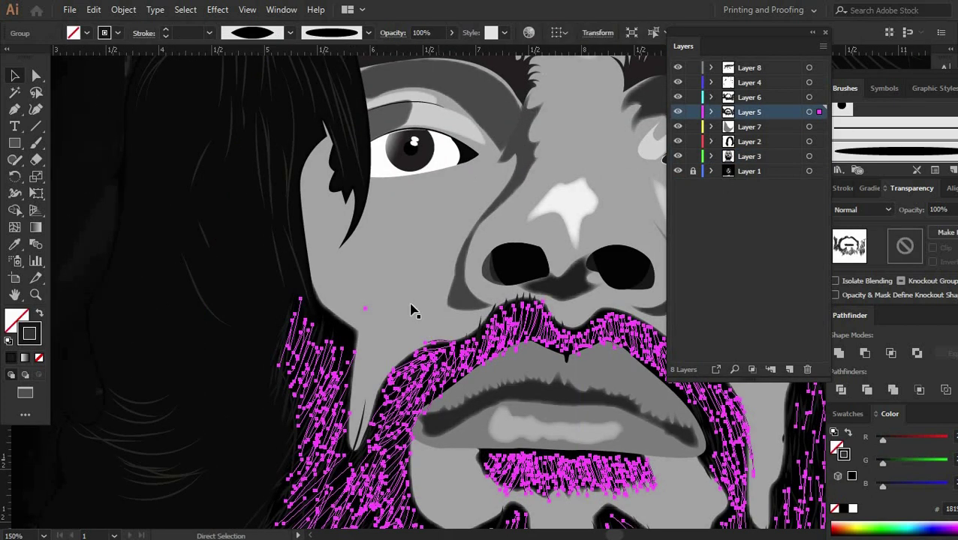
pyautogui.click(439, 310)
pyautogui.hotkey('ctrl', '+')
# Step: Raise a left moustache hair stroke's end point and reshape the upper stroke's curve
pyautogui.click(295, 244)
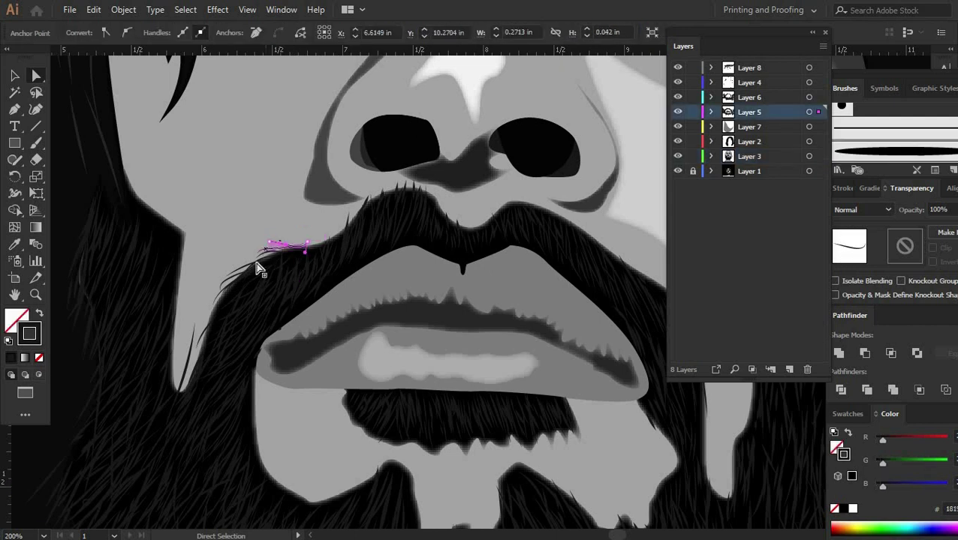
pyautogui.click(197, 366)
pyautogui.click(278, 384)
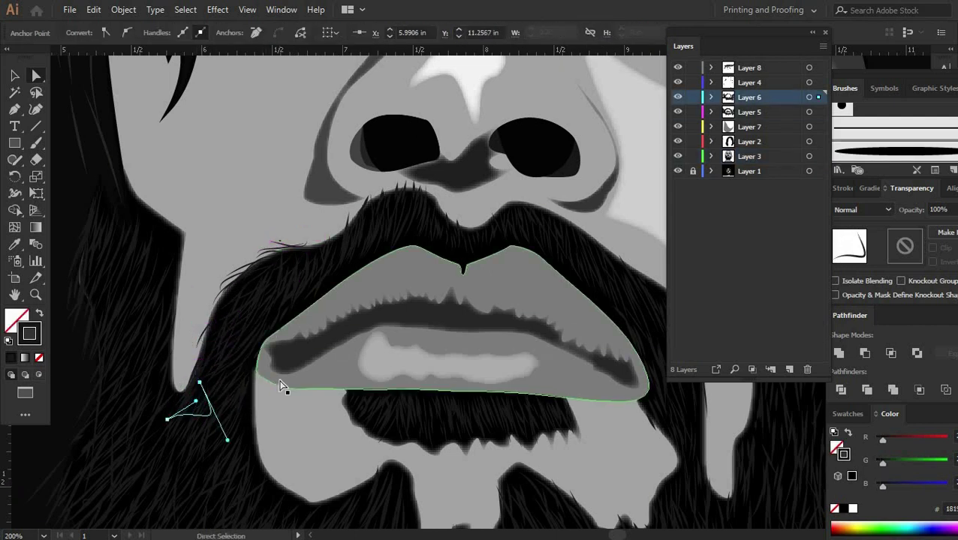
pyautogui.click(199, 353)
pyautogui.click(216, 306)
pyautogui.moveTo(218, 307)
pyautogui.mouseDown()
pyautogui.moveTo(216, 289)
pyautogui.moveTo(225, 292)
pyautogui.mouseUp()
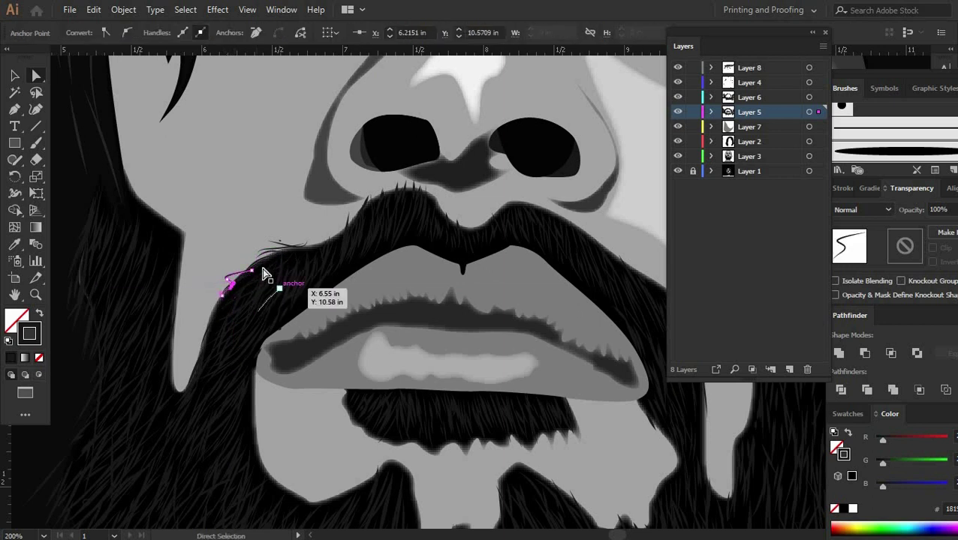
pyautogui.moveTo(273, 247)
pyautogui.mouseDown()
pyautogui.moveTo(300, 256)
pyautogui.moveTo(262, 261)
pyautogui.mouseUp()
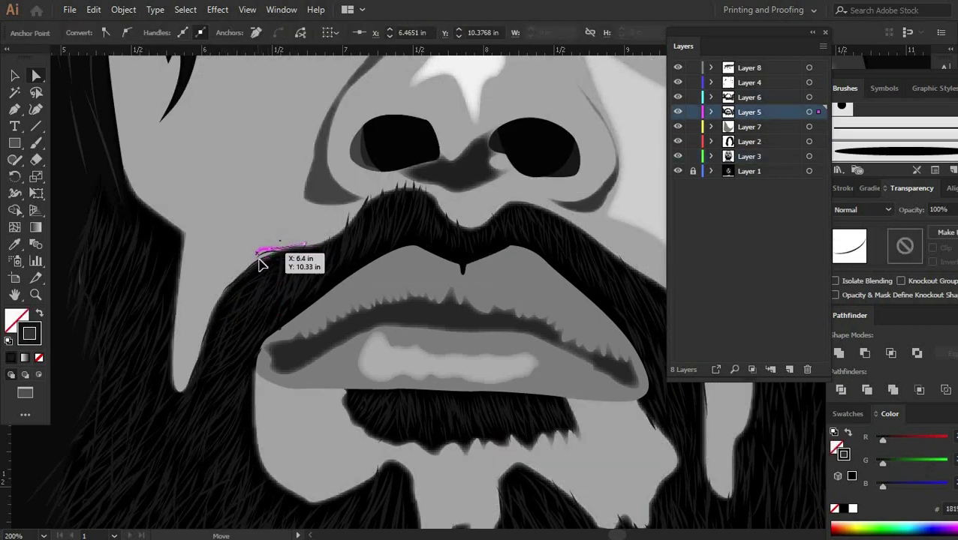
# Step: Select a stroke near the eye and the shading shape beside the nose
pyautogui.scroll(3, 328, 346)
pyautogui.click(373, 323)
pyautogui.scroll(4, 330, 346)
pyautogui.click(443, 392)
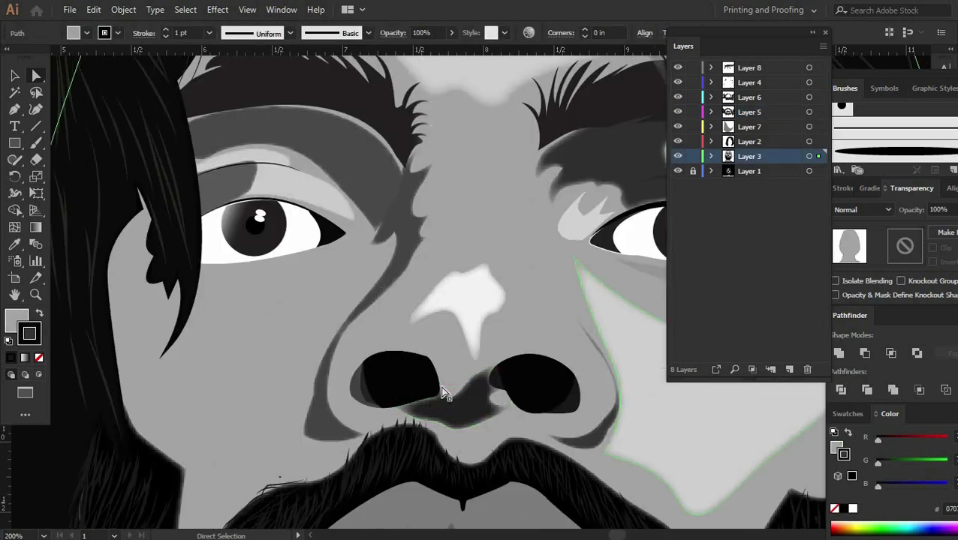
# Step: Select the eyelid crease line, then check the eye shape's context options without changing anything
pyautogui.click(262, 201)
pyautogui.scroll(2, 259, 210)
pyautogui.press('v')
pyautogui.rightClick(271, 243)
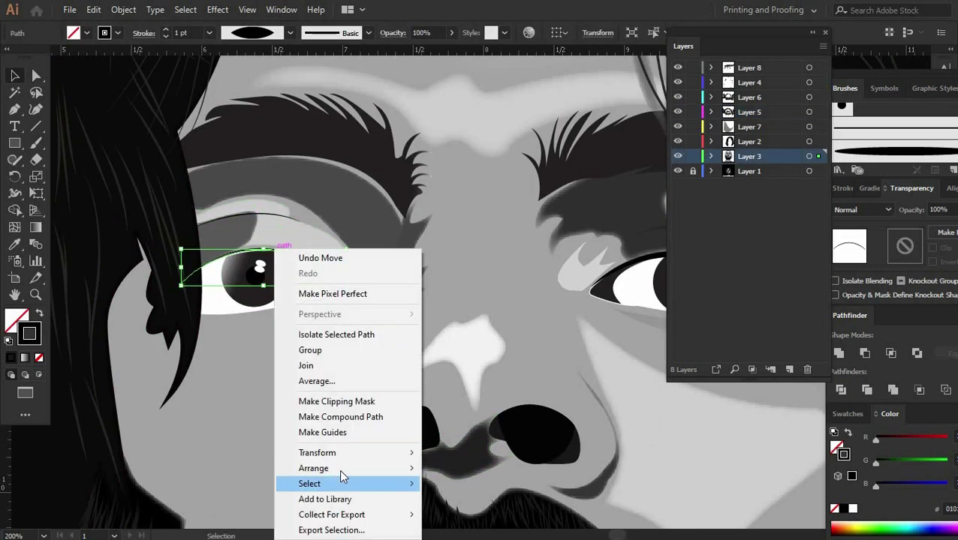
pyautogui.click(250, 342)
# Step: Inspect the white fill colour of both eyes, leaving each unchanged
pyautogui.scroll(2, 250, 342)
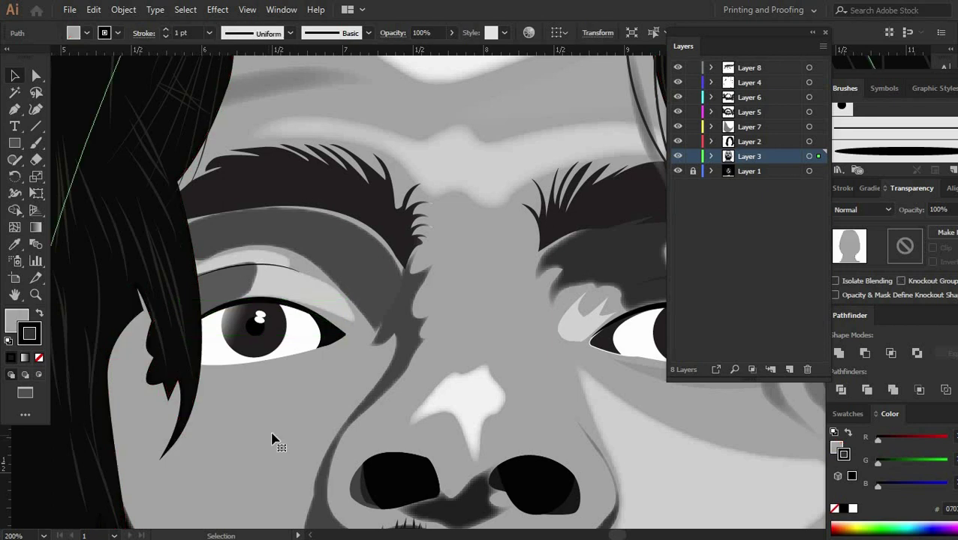
pyautogui.scroll(1, 315, 405)
pyautogui.hscroll(5, 315, 405)
pyautogui.click(364, 367)
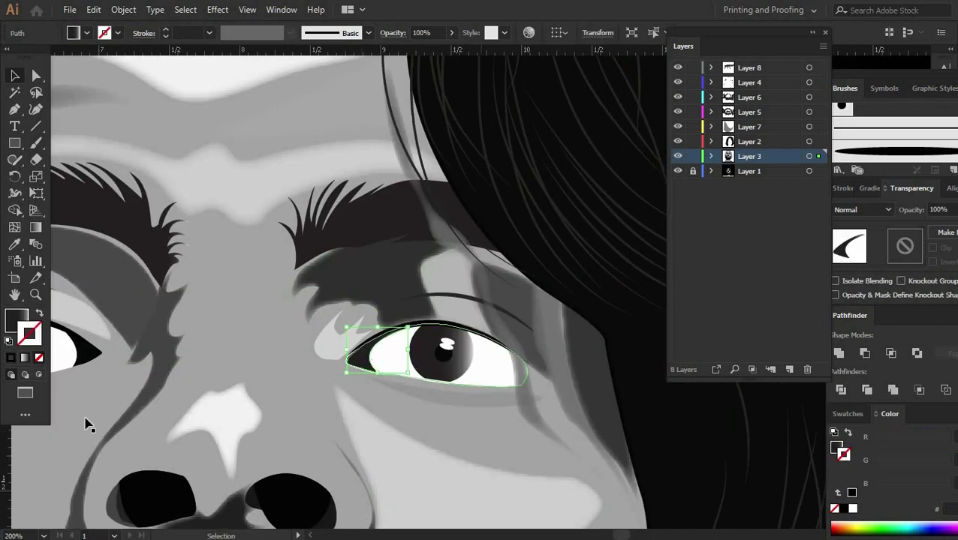
pyautogui.doubleClick(29, 334)
pyautogui.press('Escape')
pyautogui.scroll(-2, 460, 471)
pyautogui.hscroll(-4, 192, 295)
pyautogui.click(121, 297)
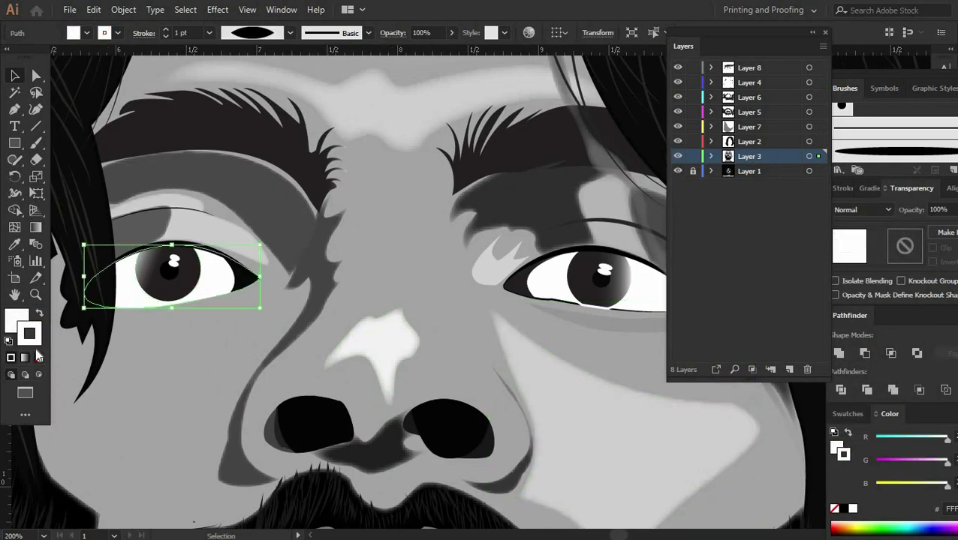
pyautogui.doubleClick(16, 321)
pyautogui.press('Escape')
pyautogui.click(682, 390)
# Step: Browse the Effect menu, briefly trying Inner Glow on the selected shape
pyautogui.scroll(-2, 176, 310)
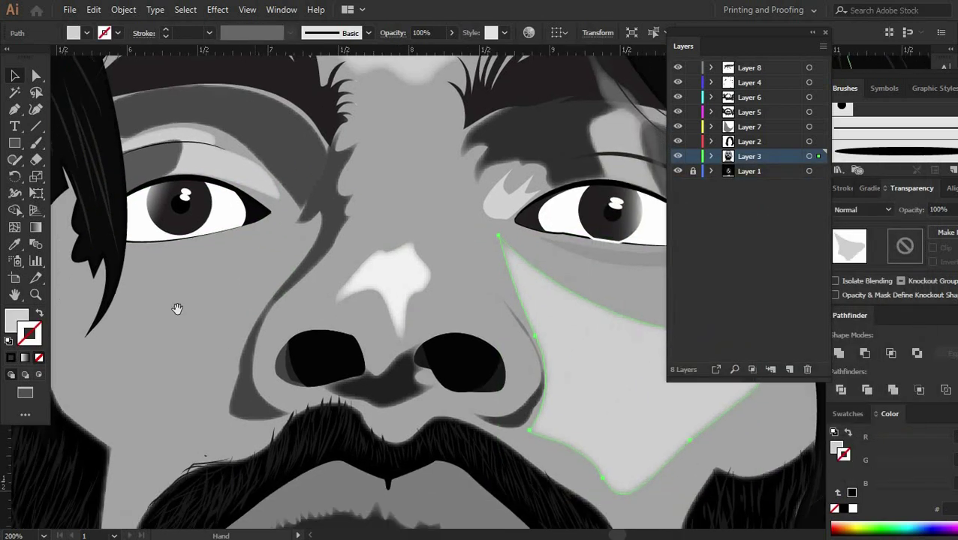
pyautogui.hscroll(2, 417, 196)
pyautogui.click(217, 10)
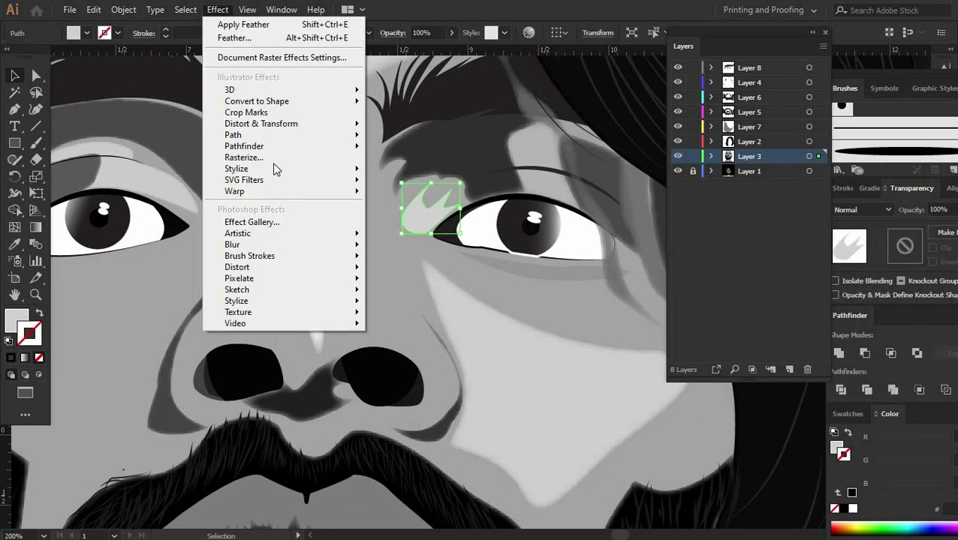
pyautogui.click(428, 197)
pyautogui.click(217, 10)
pyautogui.click(186, 10)
# Step: Apply a 0.05 in Feather to the small light patch at the eye's inner corner
pyautogui.click(217, 10)
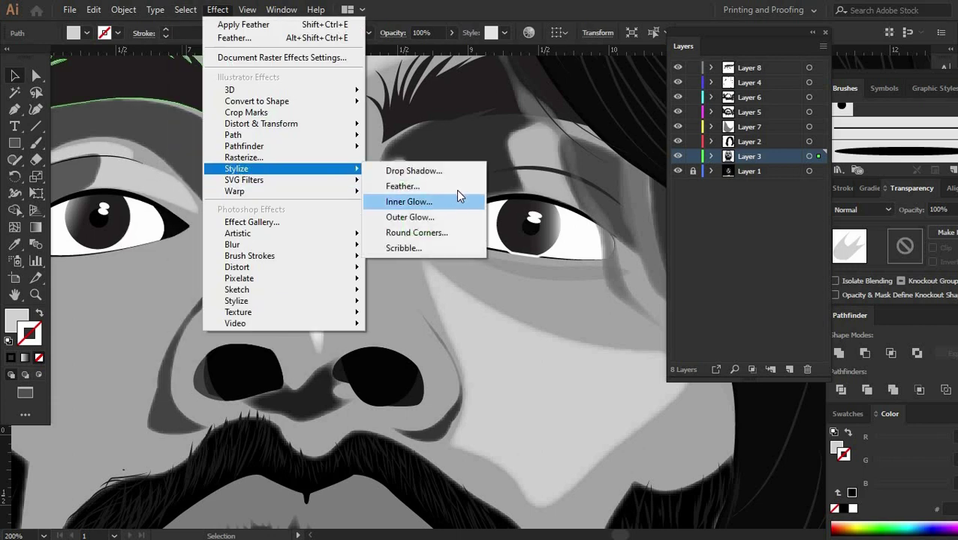
pyautogui.click(450, 186)
pyautogui.click(560, 229)
pyautogui.click(217, 9)
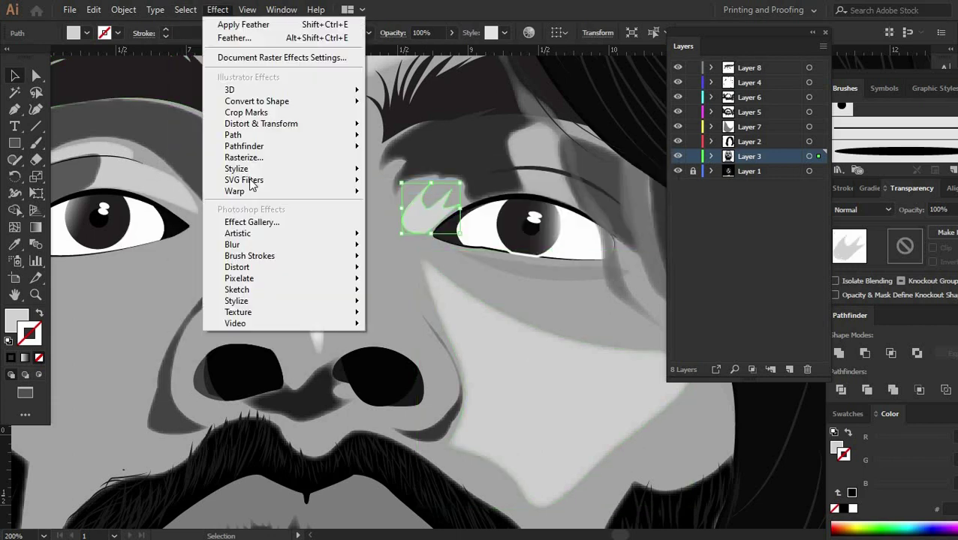
pyautogui.click(420, 185)
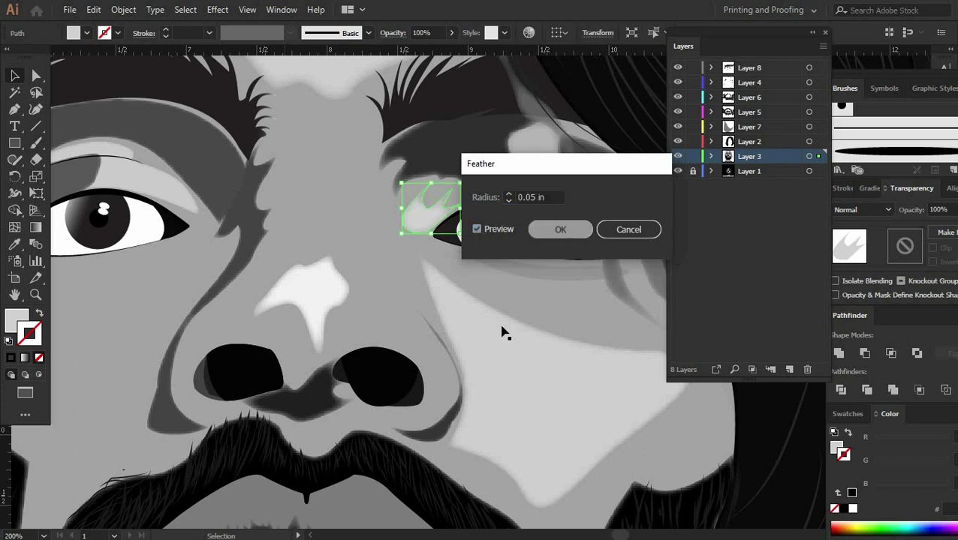
pyautogui.click(560, 229)
# Step: Check the stacking order options, then select the eyebrow line above the eye
pyautogui.rightClick(497, 184)
pyautogui.press('Escape')
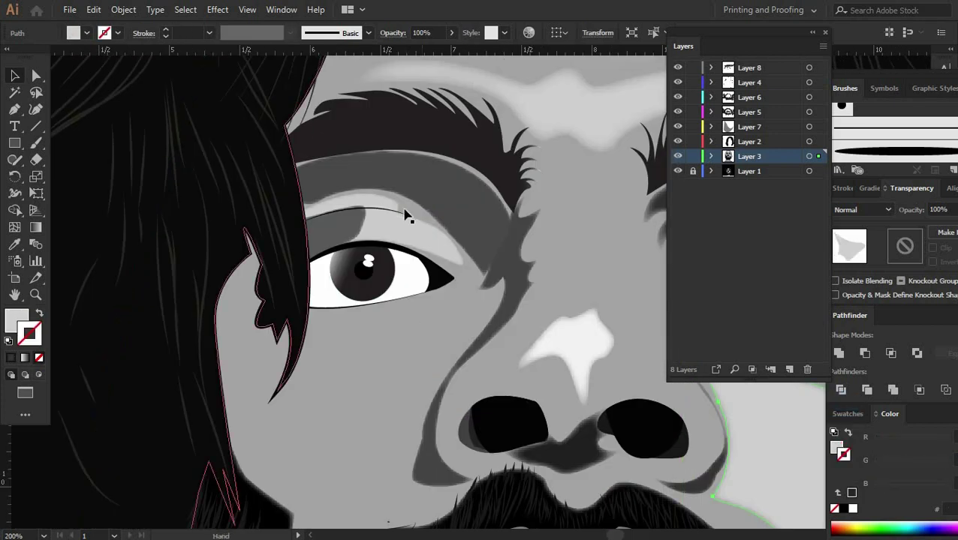
pyautogui.click(405, 217)
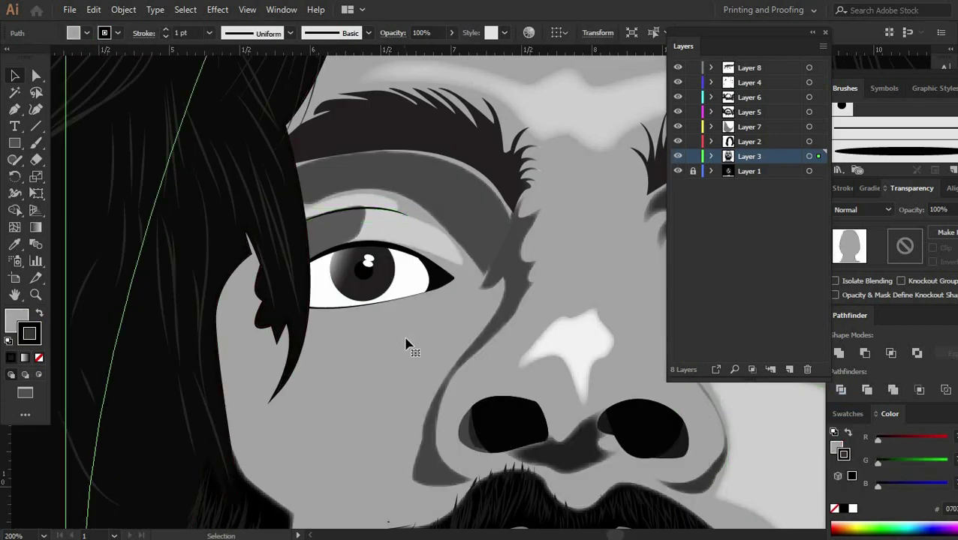
pyautogui.hscroll(5, 405, 345)
pyautogui.scroll(-2, 406, 345)
# Step: Inspect the right nostril's anchor points with Direct Selection, then select a dark hair strand
pyautogui.click(348, 344)
pyautogui.press('a')
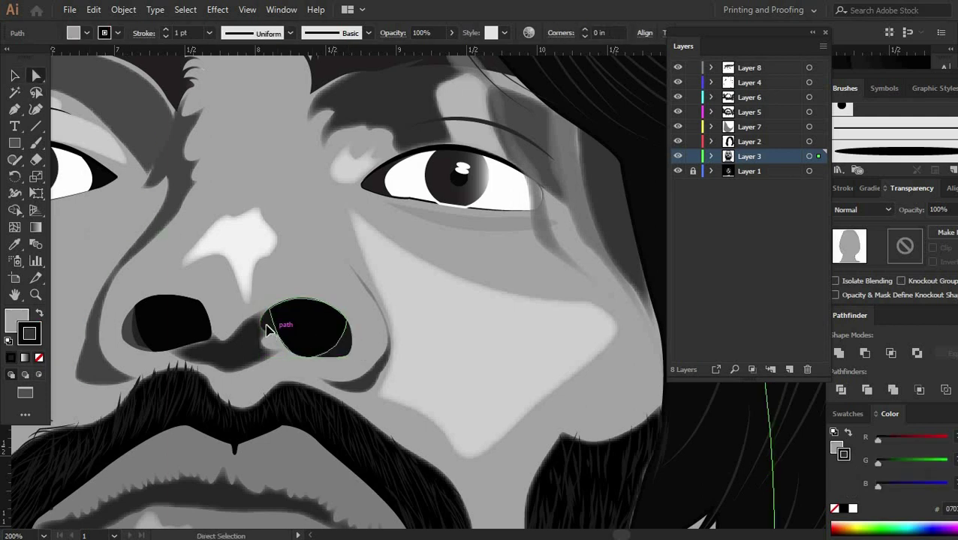
pyautogui.click(267, 331)
pyautogui.scroll(-3, 513, 385)
pyautogui.scroll(2, 556, 465)
pyautogui.click(572, 511)
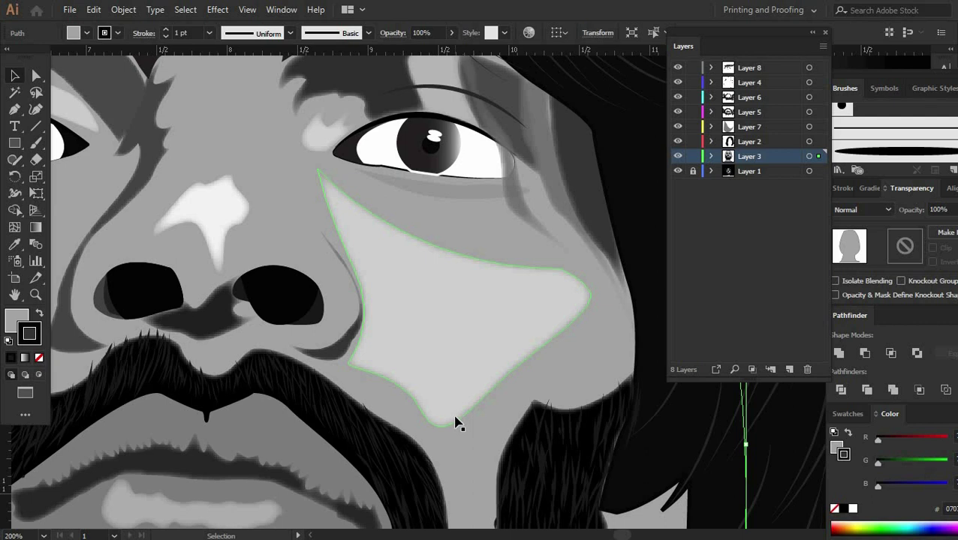
pyautogui.scroll(-3, 594, 325)
pyautogui.scroll(-3, 590, 321)
# Step: Copy all the artwork and paste a duplicate portrait beside the artboard
pyautogui.hotkey('ctrl', '0')
pyautogui.click(339, 113)
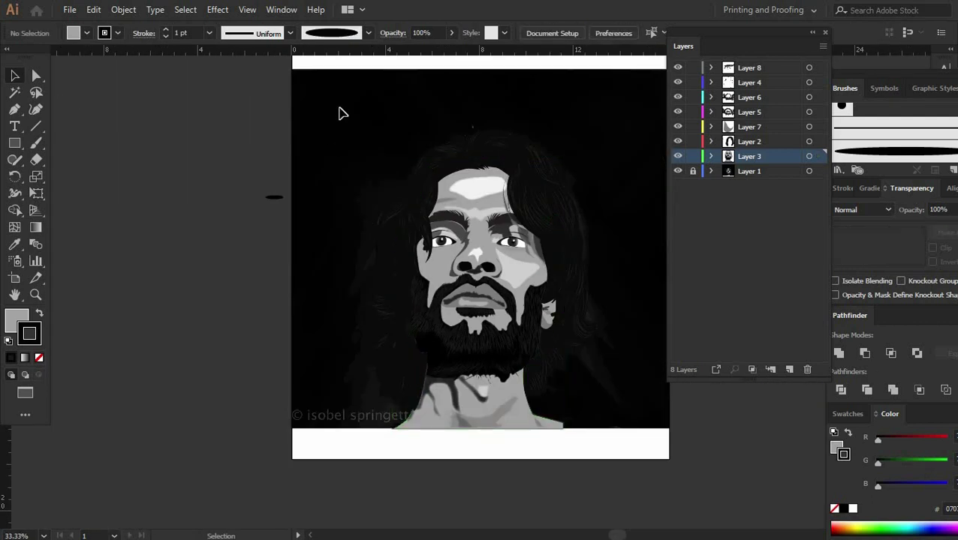
pyautogui.hotkey('ctrl', 'a')
pyautogui.hotkey('ctrl', 'c')
pyautogui.hscroll(-3, 525, 435)
pyautogui.hotkey('ctrl', 'v')
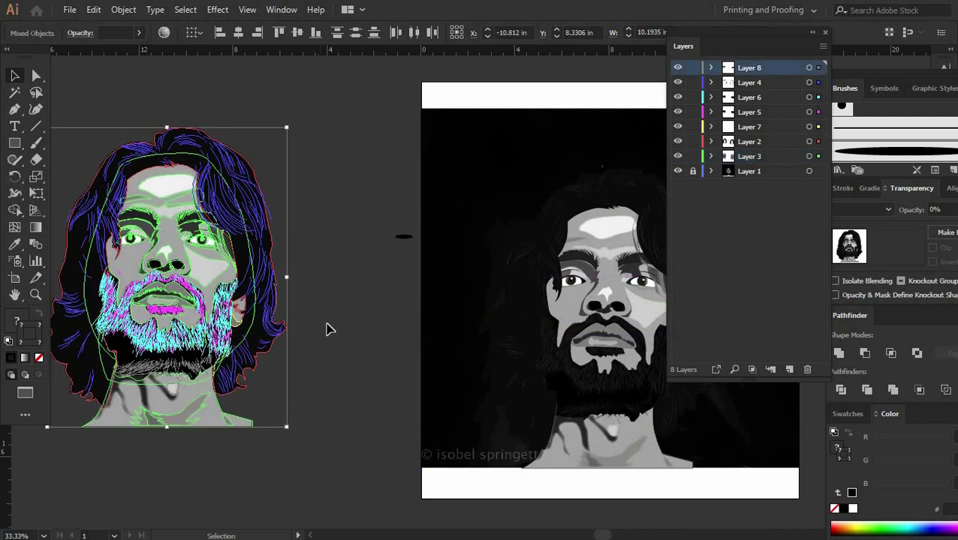
pyautogui.hscroll(-4, 327, 326)
# Step: Apply a Feather effect to the whole duplicate portrait
pyautogui.click(489, 415)
pyautogui.hotkey('ctrl', 'a')
pyautogui.click(185, 9)
pyautogui.moveTo(235, 169)
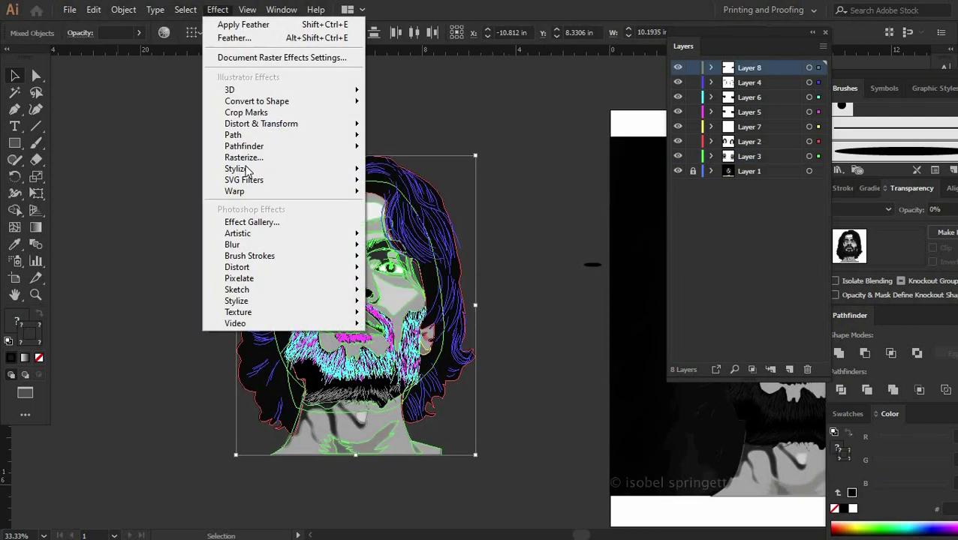
pyautogui.click(402, 186)
pyautogui.click(542, 230)
pyautogui.click(532, 300)
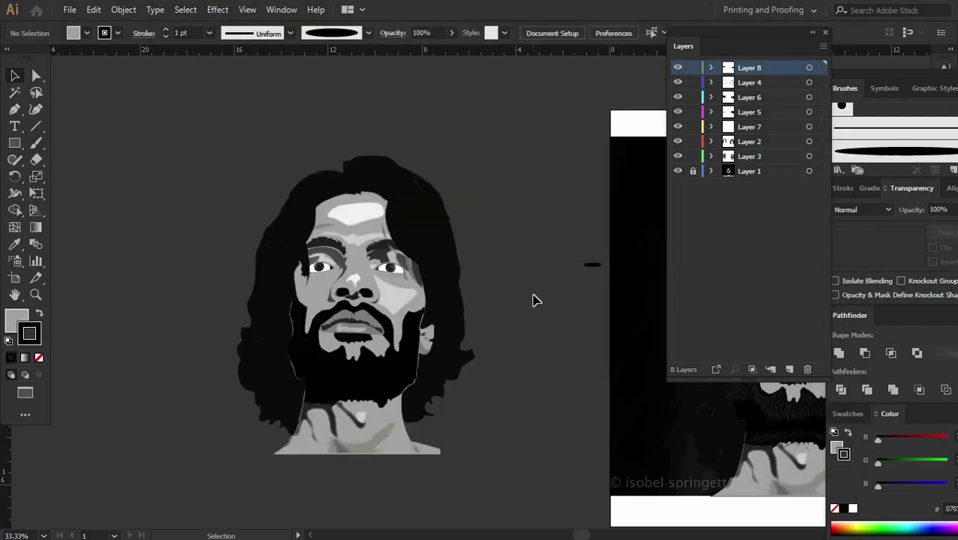
# Step: Reselect the entire duplicate and feather it again, previewing the result
pyautogui.hotkey('ctrl', 'a')
pyautogui.moveTo(186, 120); pyautogui.dragTo(552, 529)
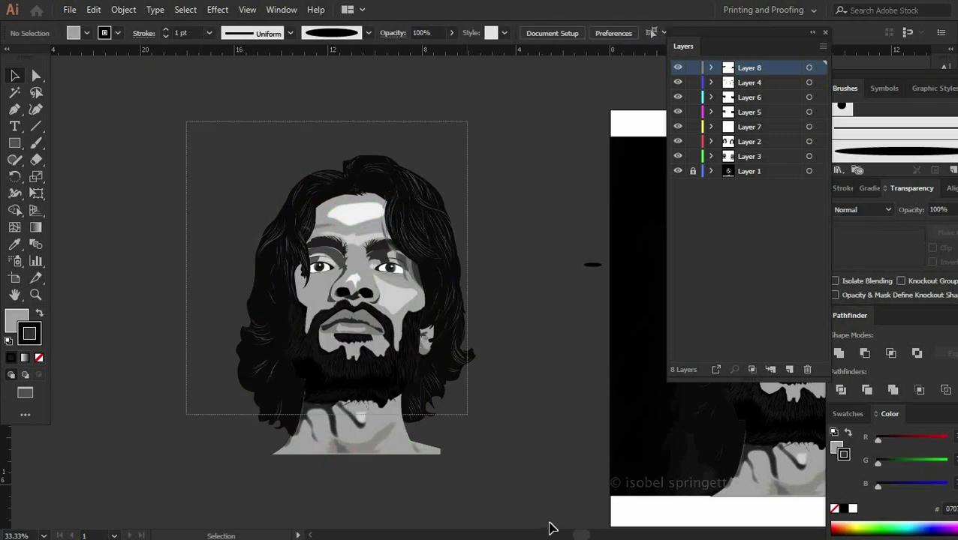
pyautogui.click(217, 9)
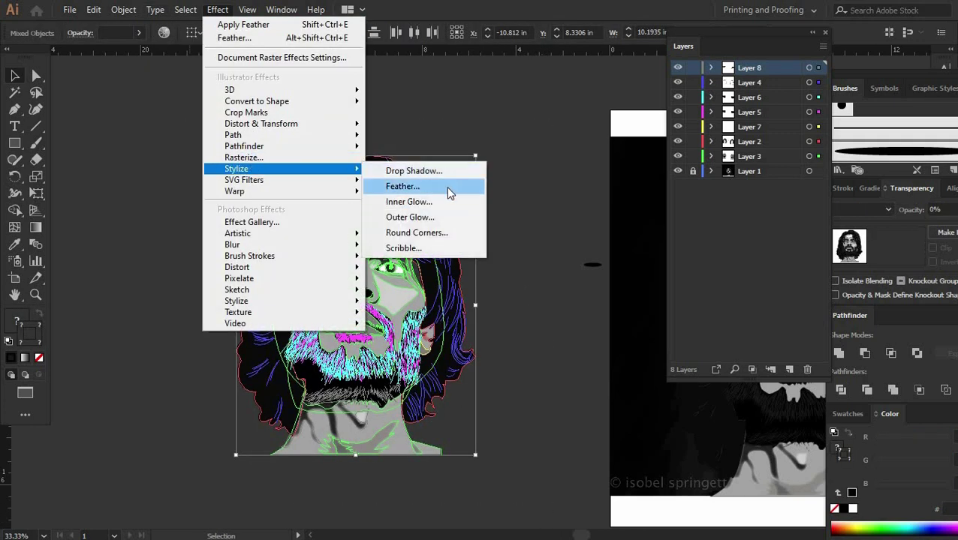
pyautogui.click(446, 186)
pyautogui.moveTo(542, 171); pyautogui.dragTo(642, 172)
pyautogui.click(660, 229)
pyautogui.click(501, 216)
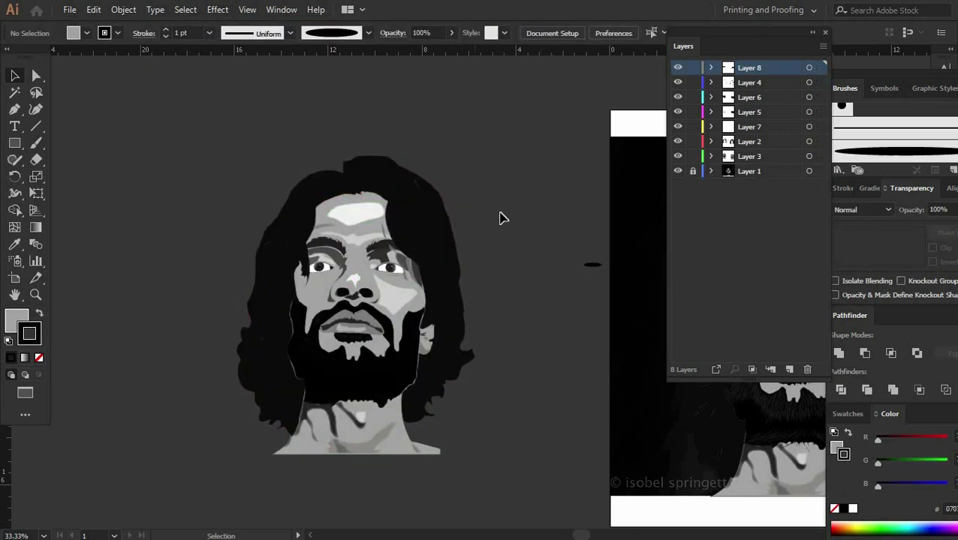
pyautogui.moveTo(500, 216)
pyautogui.mouseDown()
pyautogui.moveTo(306, 220)
pyautogui.moveTo(385, 224)
pyautogui.mouseUp()
# Step: Hide the black background layer, make Layer 3 active, and move the portrait toward the artboard
pyautogui.press('v')
pyautogui.click(677, 171)
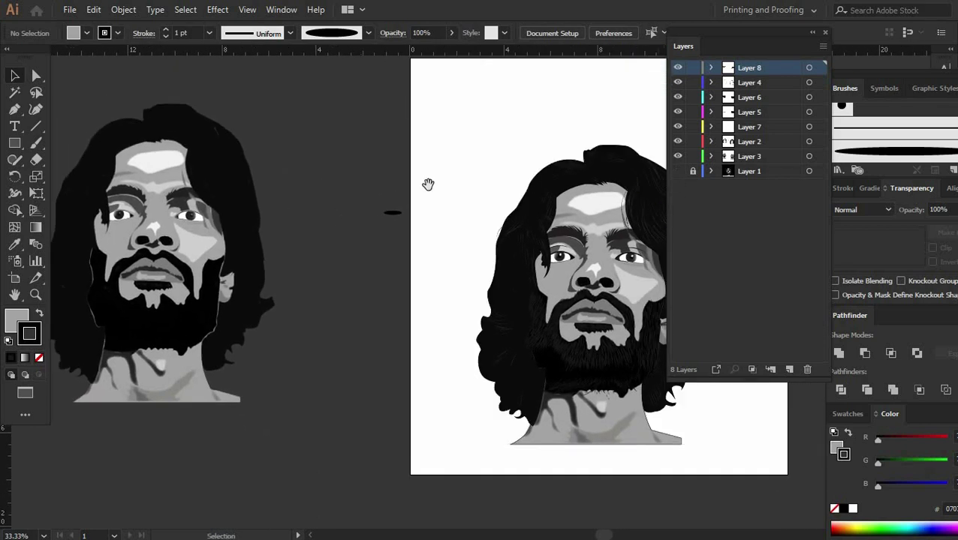
pyautogui.moveTo(428, 186); pyautogui.dragTo(456, 246)
pyautogui.click(242, 285)
pyautogui.moveTo(315, 112)
pyautogui.mouseDown()
pyautogui.moveTo(331, 342)
pyautogui.moveTo(400, 151)
pyautogui.moveTo(275, 126)
pyautogui.mouseUp()
# Step: Set the hair fill to dark grey, then zoom in on the neck
pyautogui.hotkey('ctrl', 'shift', 'a')
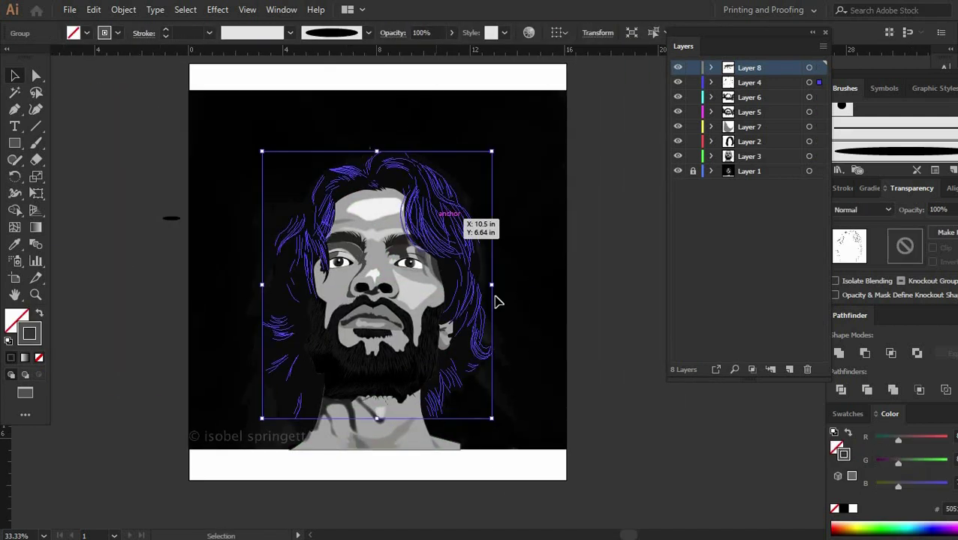
pyautogui.click(873, 217)
pyautogui.click(631, 376)
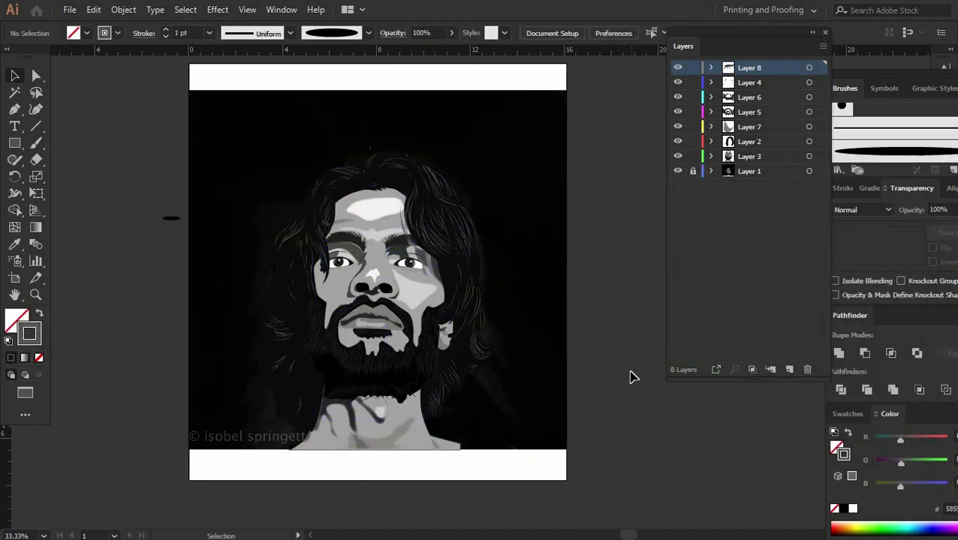
pyautogui.click(448, 450)
pyautogui.click(614, 396)
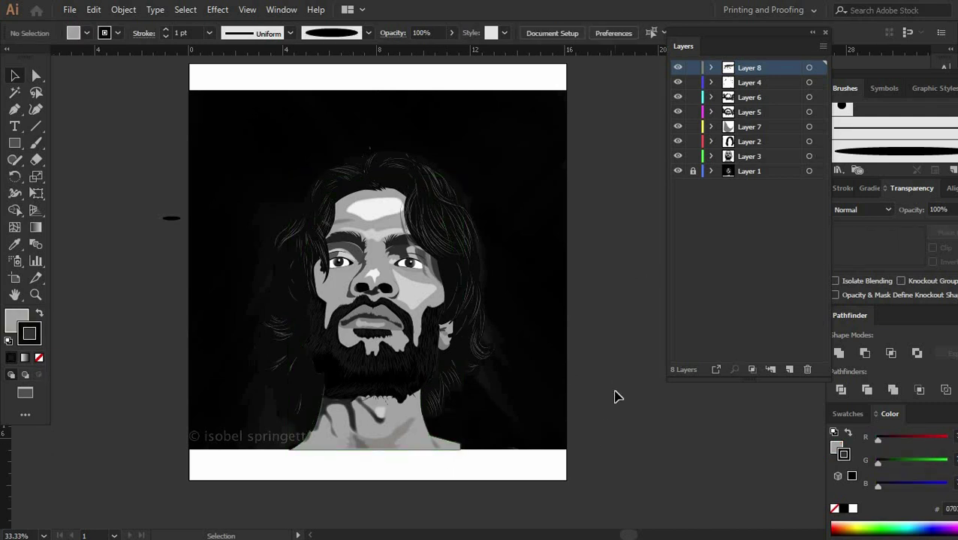
pyautogui.hotkey('ctrl', '=')
pyautogui.hotkey('ctrl', '=')
# Step: Move a beard-hair group up onto the chin
pyautogui.scroll(-3, 406, 387)
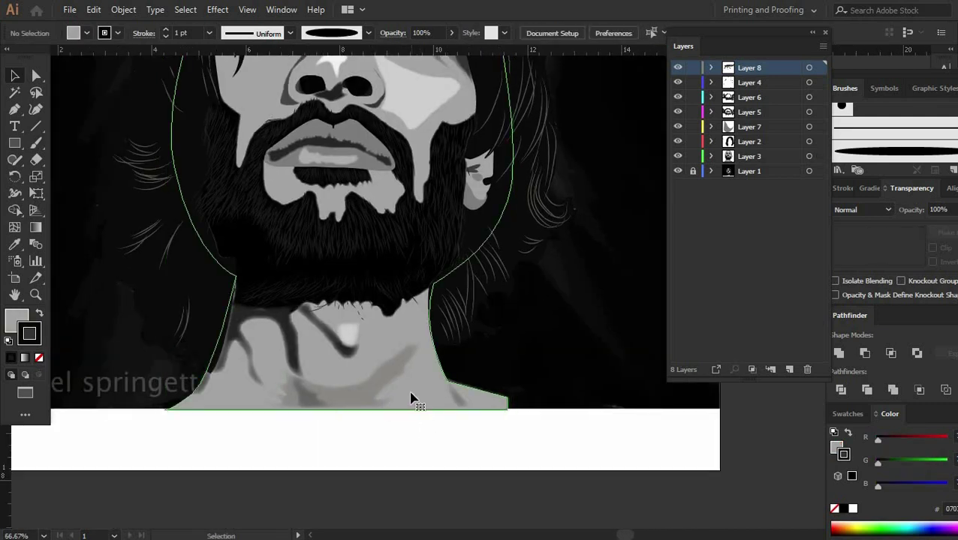
pyautogui.click(411, 399)
pyautogui.scroll(2, 439, 441)
pyautogui.moveTo(353, 381); pyautogui.dragTo(319, 331)
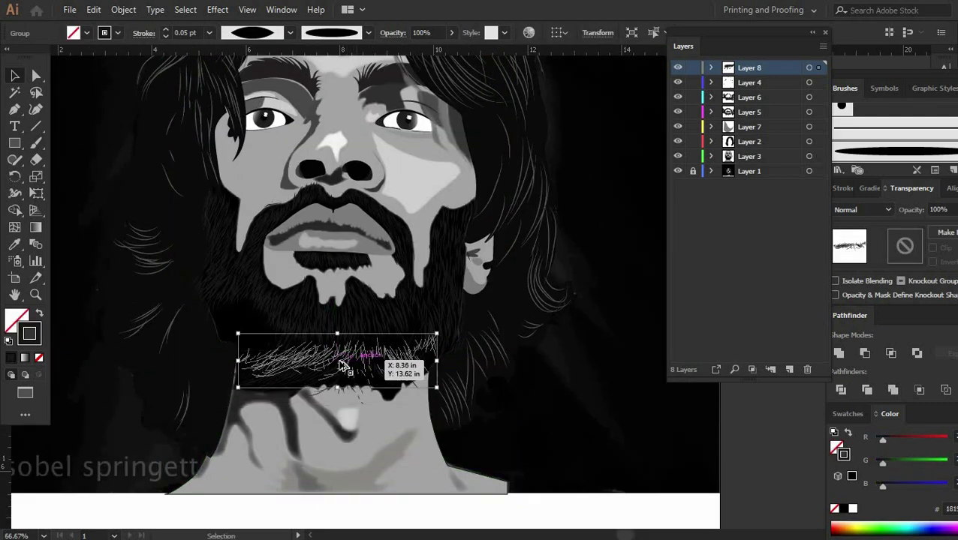
pyautogui.scroll(-3, 319, 332)
pyautogui.moveTo(353, 293); pyautogui.dragTo(400, 463)
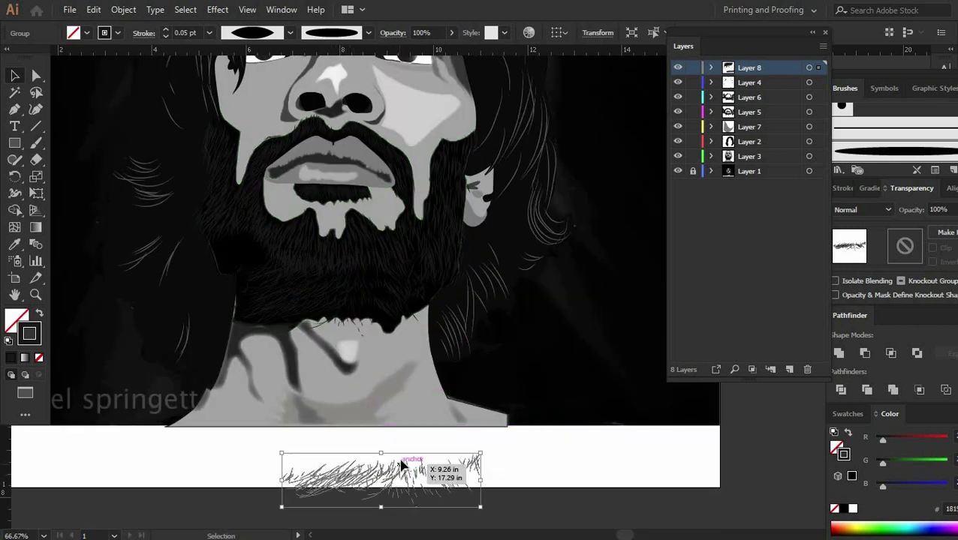
pyautogui.scroll(-2, 400, 464)
pyautogui.rightClick(371, 398)
pyautogui.click(292, 375)
# Step: Copy the beard group to the left, reflect it horizontally, and place it on the lower beard
pyautogui.moveTo(363, 409)
pyautogui.mouseDown()
pyautogui.moveTo(481, 294)
pyautogui.moveTo(194, 404)
pyautogui.mouseUp()
pyautogui.rightClick(193, 403)
pyautogui.click(373, 365)
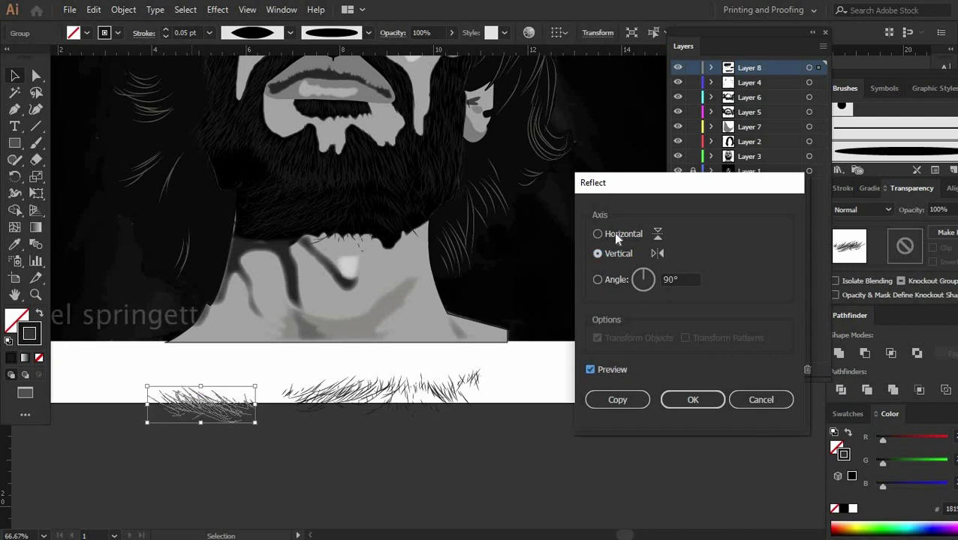
pyautogui.click(615, 235)
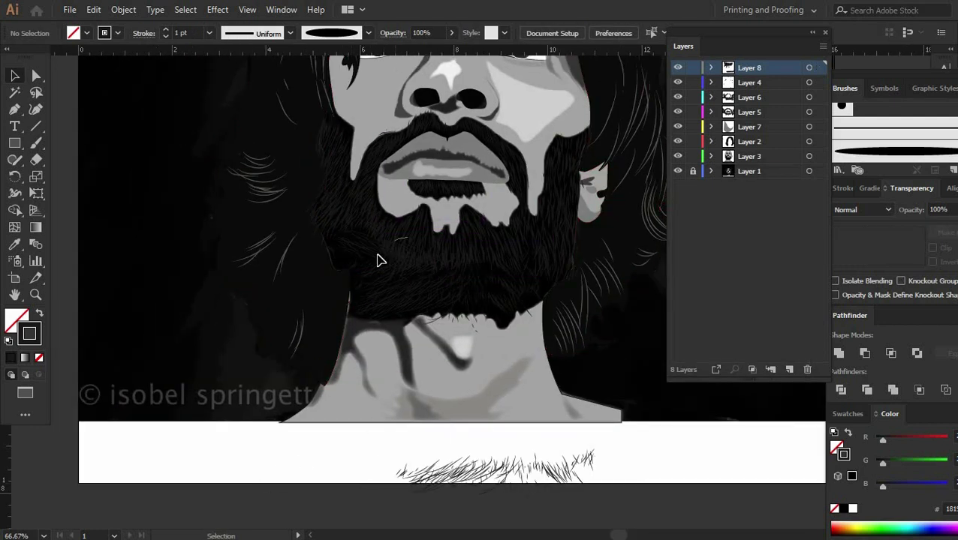
pyautogui.moveTo(377, 260); pyautogui.dragTo(412, 304)
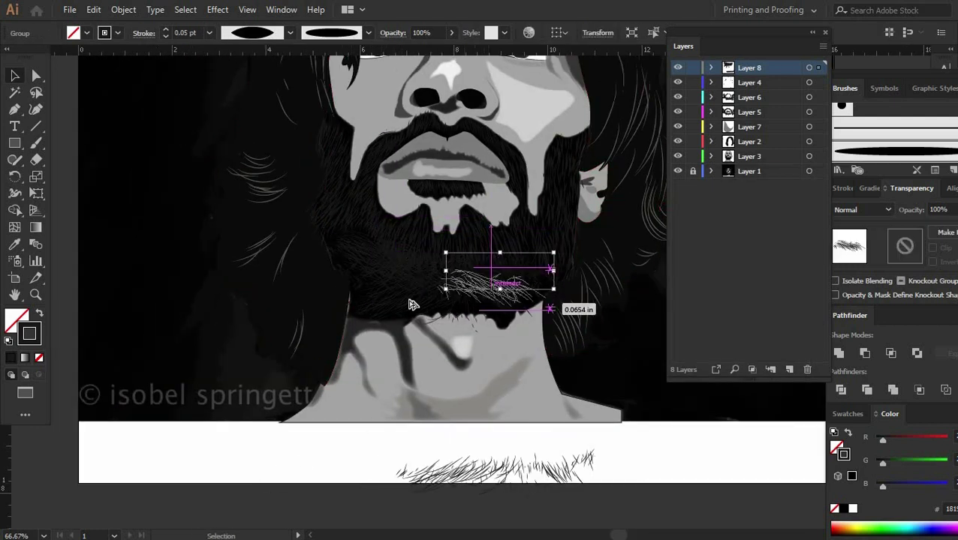
pyautogui.moveTo(411, 304); pyautogui.dragTo(411, 307)
pyautogui.click(397, 442)
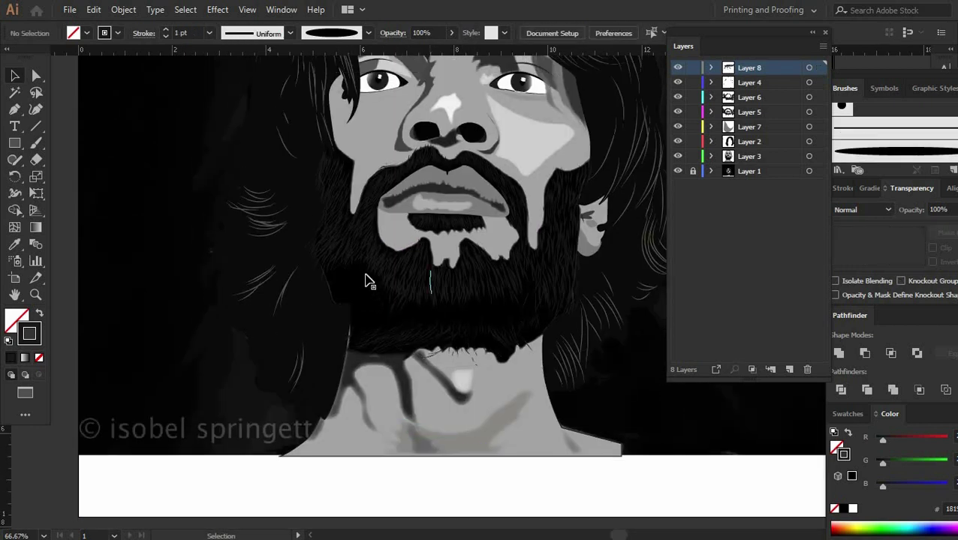
# Step: Move another beard-hair group into place, undoing an accidental shift of the dark beard shape
pyautogui.moveTo(388, 287); pyautogui.dragTo(454, 310)
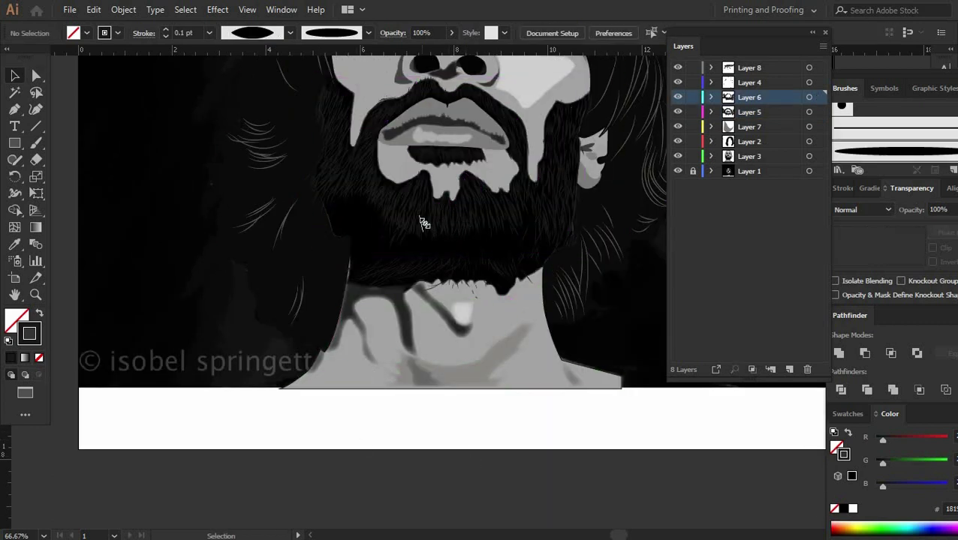
pyautogui.click(453, 221)
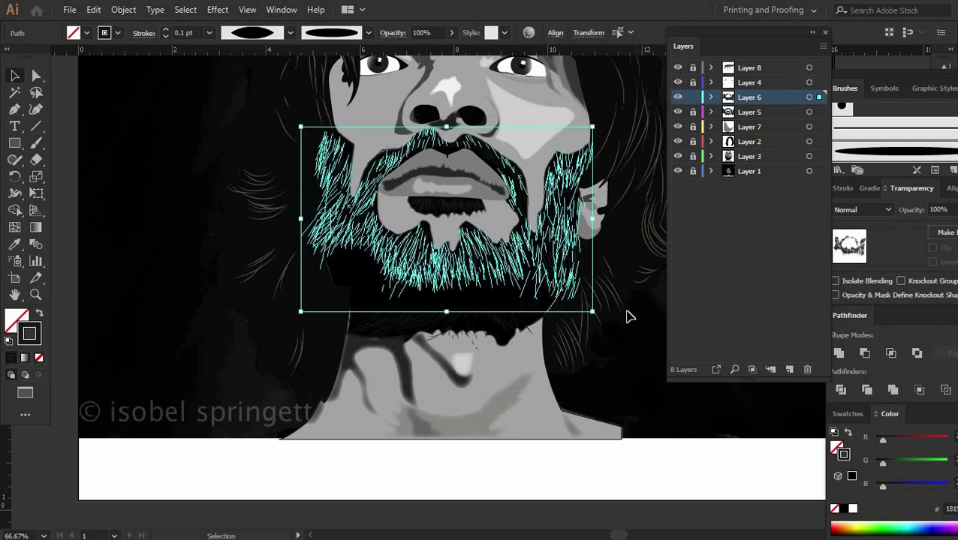
pyautogui.click(610, 478)
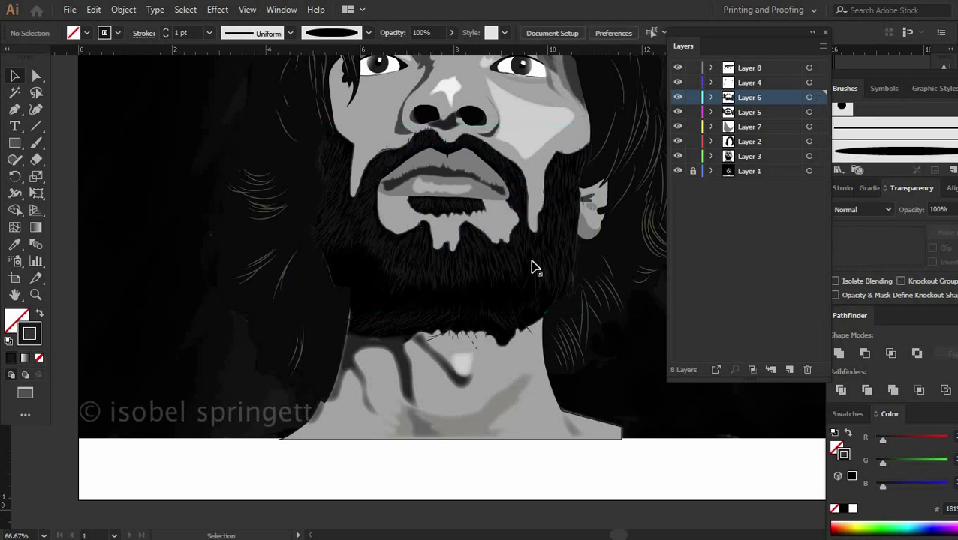
pyautogui.scroll(-2, 535, 269)
pyautogui.press('a')
pyautogui.click(486, 212)
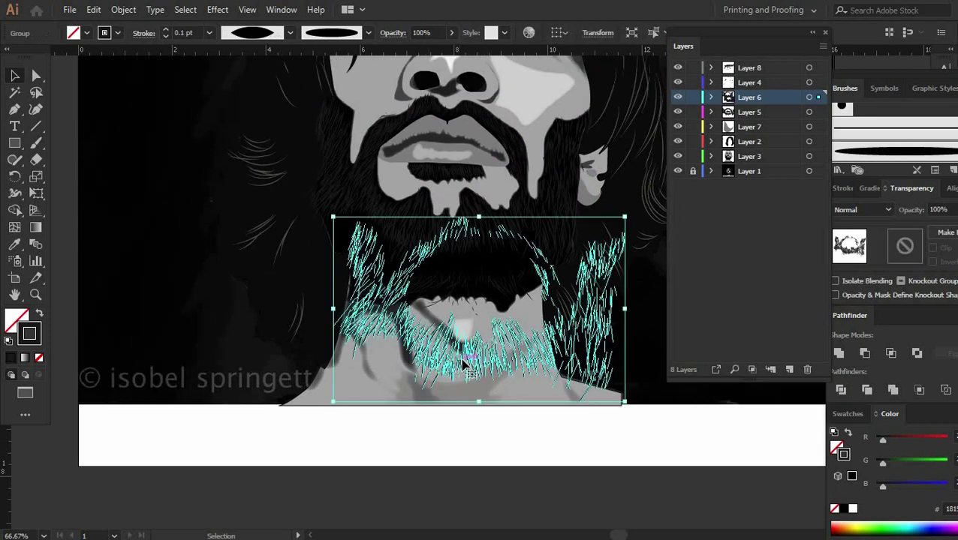
pyautogui.click(382, 471)
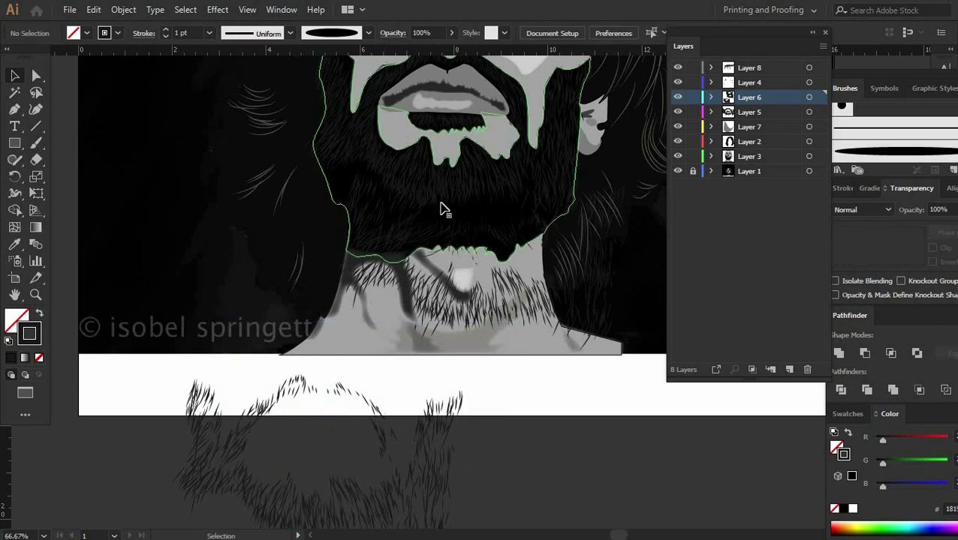
pyautogui.moveTo(443, 208); pyautogui.dragTo(491, 397)
pyautogui.hotkey('ctrl', 'z')
# Step: Move beard strokes below the chin and select another cluster of strokes
pyautogui.click(373, 203)
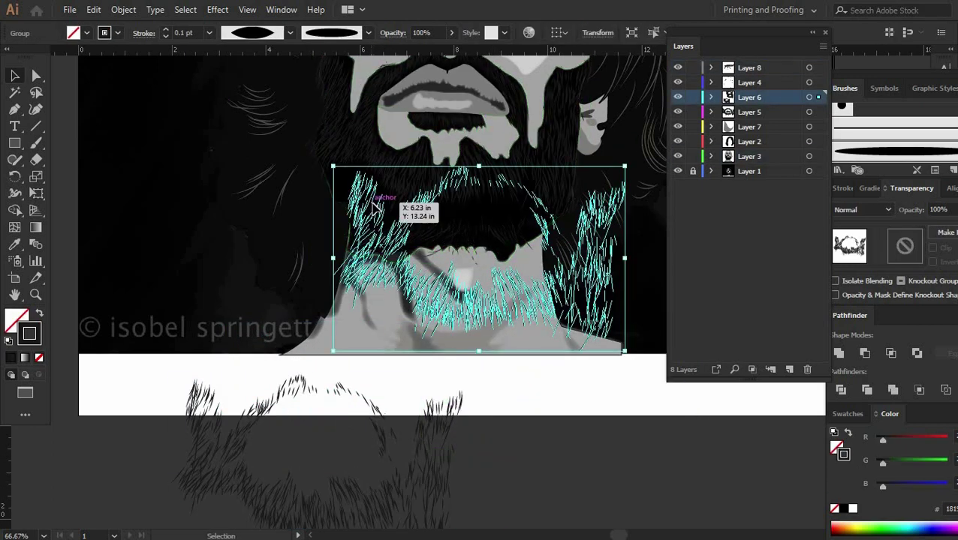
pyautogui.moveTo(374, 203)
pyautogui.mouseDown()
pyautogui.moveTo(480, 363)
pyautogui.moveTo(331, 451)
pyautogui.mouseUp()
pyautogui.rightClick(331, 450)
pyautogui.click(299, 400)
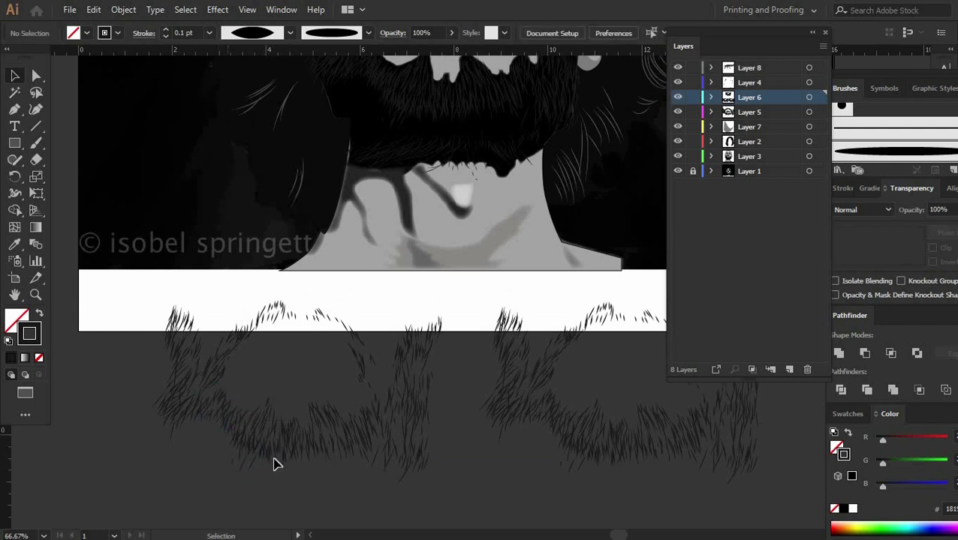
pyautogui.moveTo(225, 387)
pyautogui.mouseDown()
pyautogui.moveTo(295, 473)
pyautogui.moveTo(394, 115)
pyautogui.mouseUp()
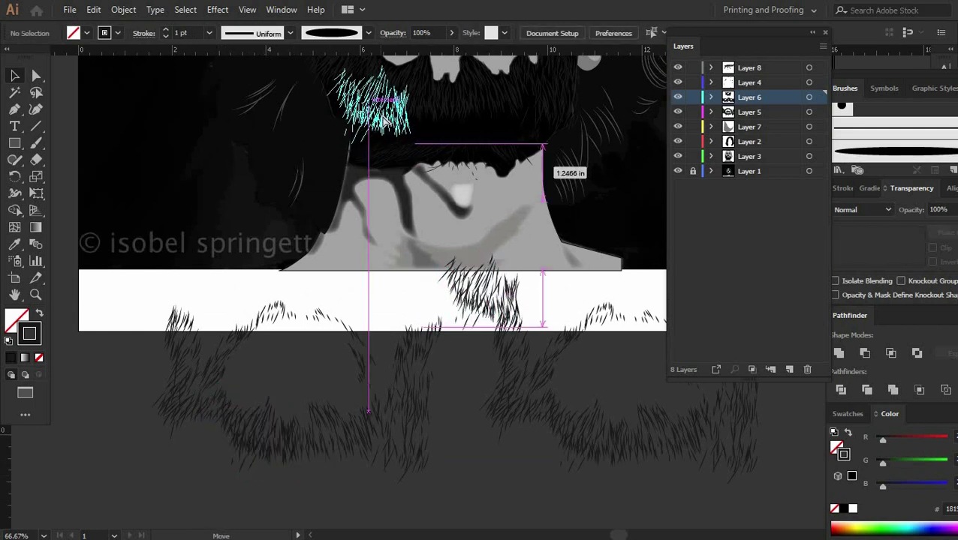
pyautogui.hotkey('ctrl', 'shift', 'a')
pyautogui.scroll(2, 373, 183)
pyautogui.scroll(1, 375, 180)
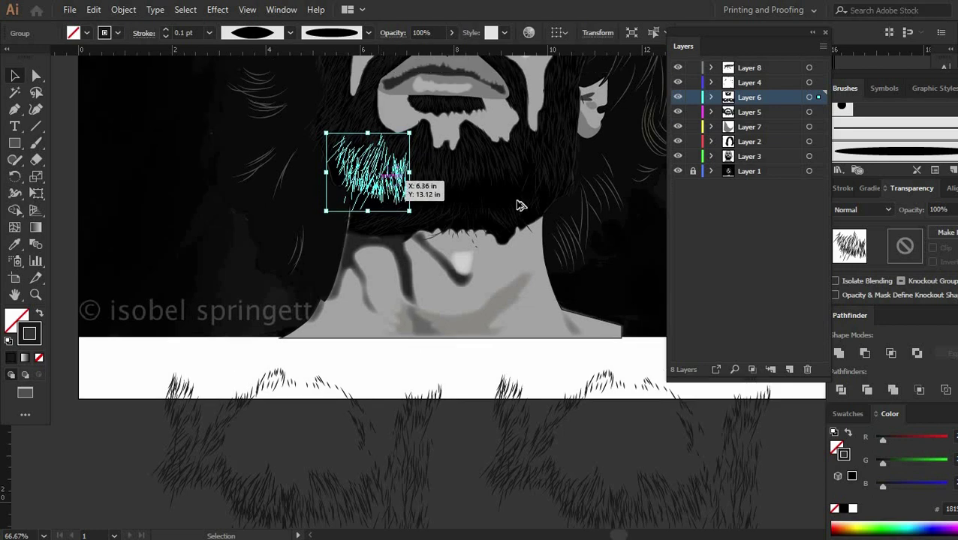
# Step: Position stroke groups onto the chin, nudging a small group into place
pyautogui.moveTo(377, 183); pyautogui.dragTo(516, 197)
pyautogui.rightClick(517, 196)
pyautogui.scroll(-1, 474, 483)
pyautogui.hotkey('ctrl', 'shift', 'a')
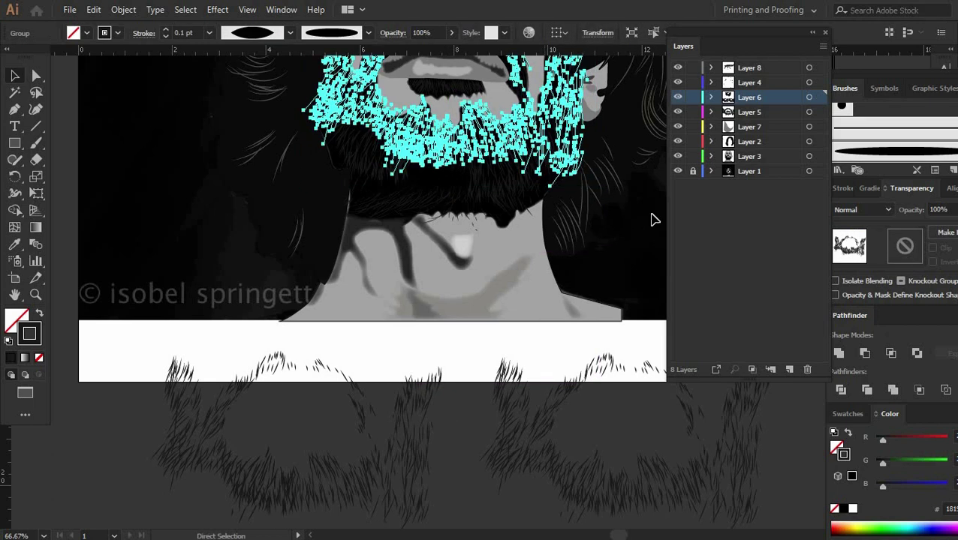
pyautogui.moveTo(533, 178); pyautogui.dragTo(567, 150)
pyautogui.scroll(-1, 256, 483)
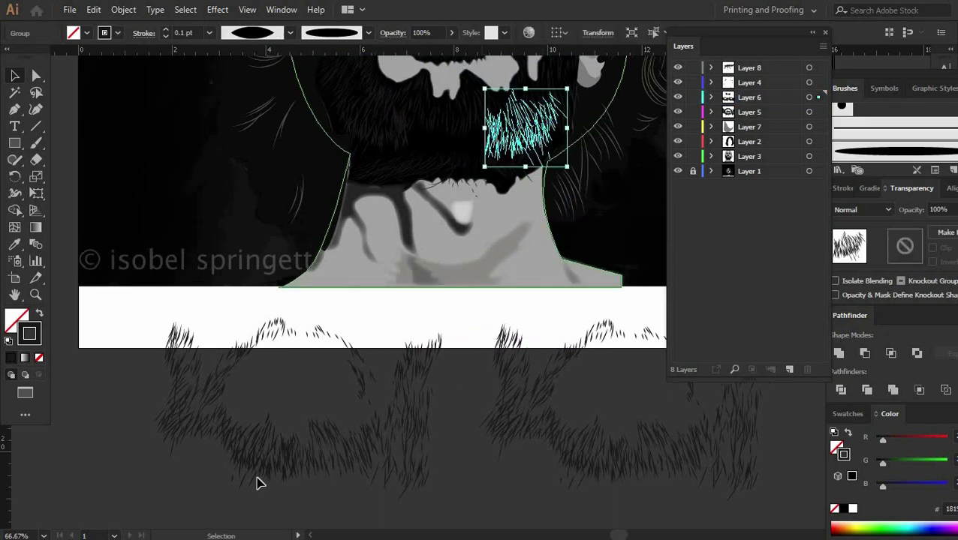
pyautogui.click(409, 233)
# Step: Shift the lower and wide beard groups onto the chin and jaw
pyautogui.moveTo(289, 396); pyautogui.dragTo(461, 146)
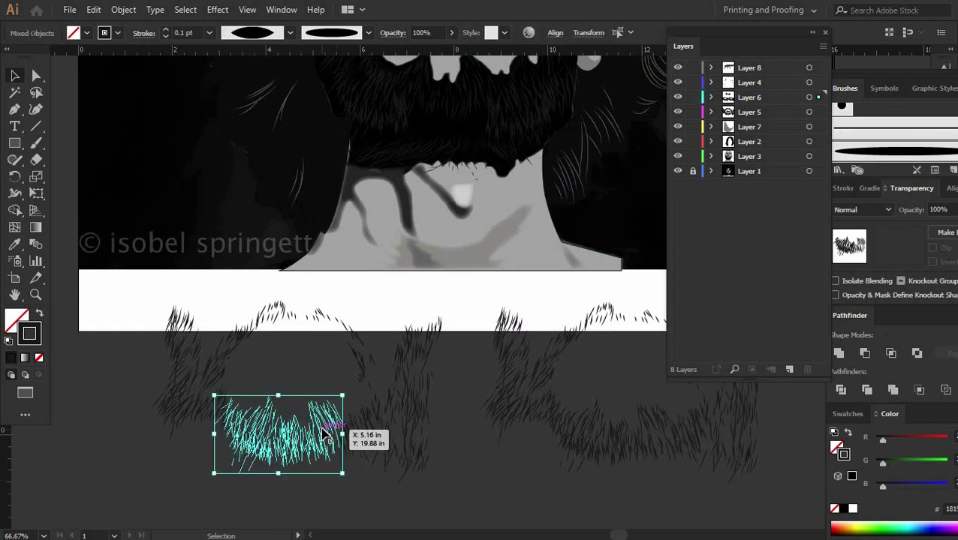
pyautogui.click(513, 355)
pyautogui.scroll(1, 570, 323)
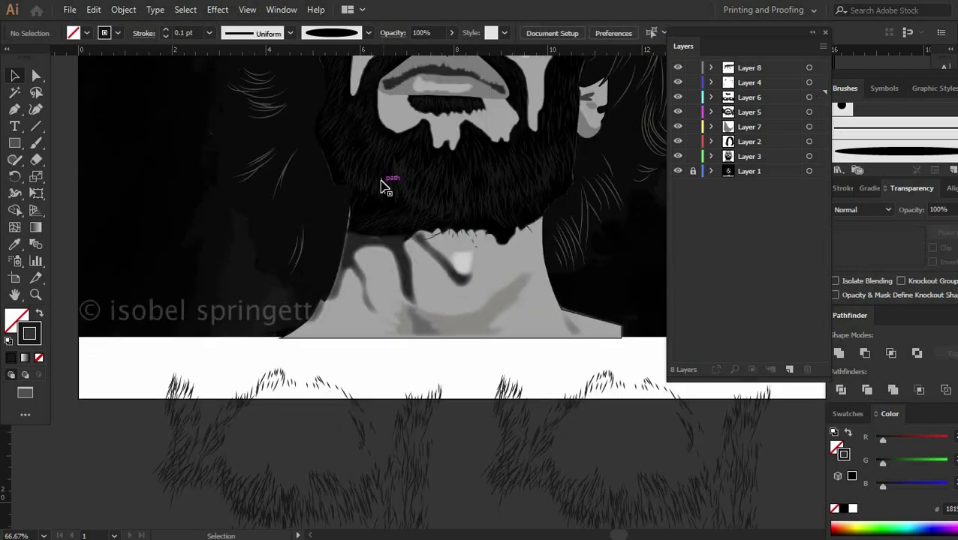
pyautogui.moveTo(383, 186); pyautogui.dragTo(392, 197)
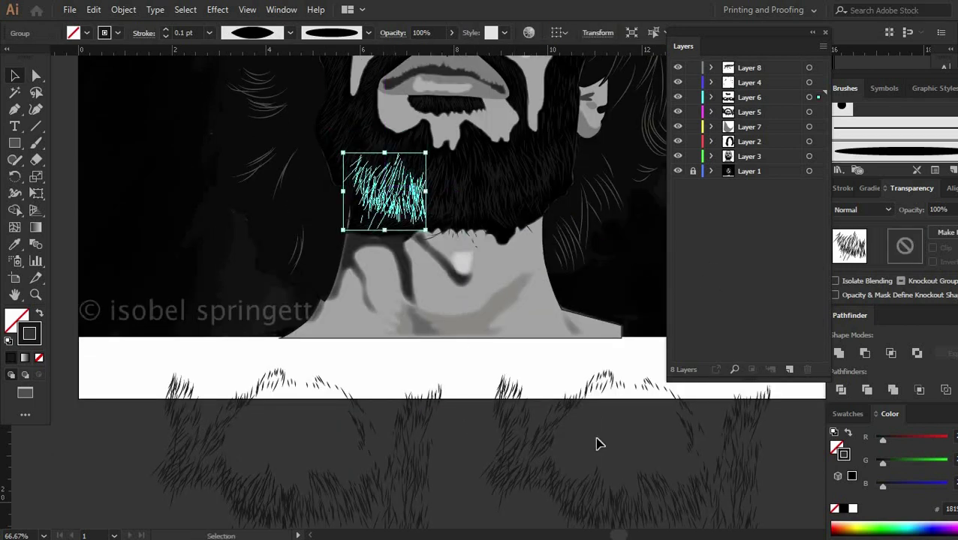
pyautogui.click(427, 425)
pyautogui.moveTo(415, 237)
pyautogui.mouseDown()
pyautogui.moveTo(148, 430)
pyautogui.moveTo(380, 367)
pyautogui.mouseUp()
pyautogui.moveTo(308, 246)
pyautogui.mouseDown()
pyautogui.moveTo(434, 241)
pyautogui.moveTo(364, 248)
pyautogui.mouseUp()
pyautogui.click(753, 518)
# Step: Copy a stroke group over the right beard and centre another on the chin
pyautogui.scroll(1, 753, 518)
pyautogui.moveTo(331, 283); pyautogui.dragTo(274, 285)
pyautogui.click(688, 453)
pyautogui.moveTo(428, 259); pyautogui.dragTo(432, 279)
pyautogui.click(742, 519)
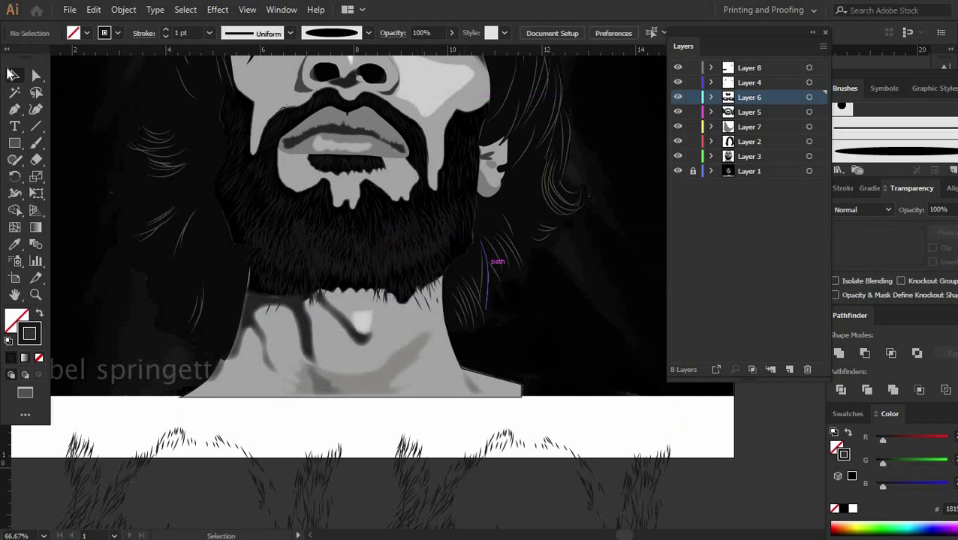
pyautogui.click(348, 264)
pyautogui.click(592, 419)
pyautogui.scroll(2, 398, 299)
pyautogui.moveTo(272, 325); pyautogui.dragTo(272, 321)
pyautogui.click(569, 385)
pyautogui.moveTo(348, 301)
pyautogui.mouseDown()
pyautogui.moveTo(352, 309)
pyautogui.moveTo(481, 261)
pyautogui.mouseUp()
# Step: Rotate the cheek stroke group onto the left cheek
pyautogui.click(719, 432)
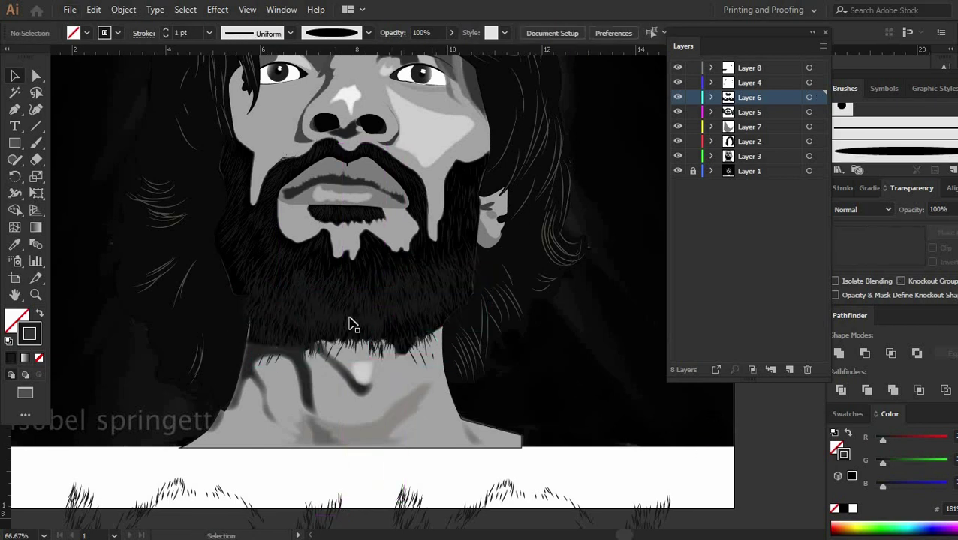
pyautogui.scroll(2, 352, 324)
pyautogui.scroll(3, 316, 305)
pyautogui.scroll(-2, 428, 381)
pyautogui.scroll(-1, 156, 336)
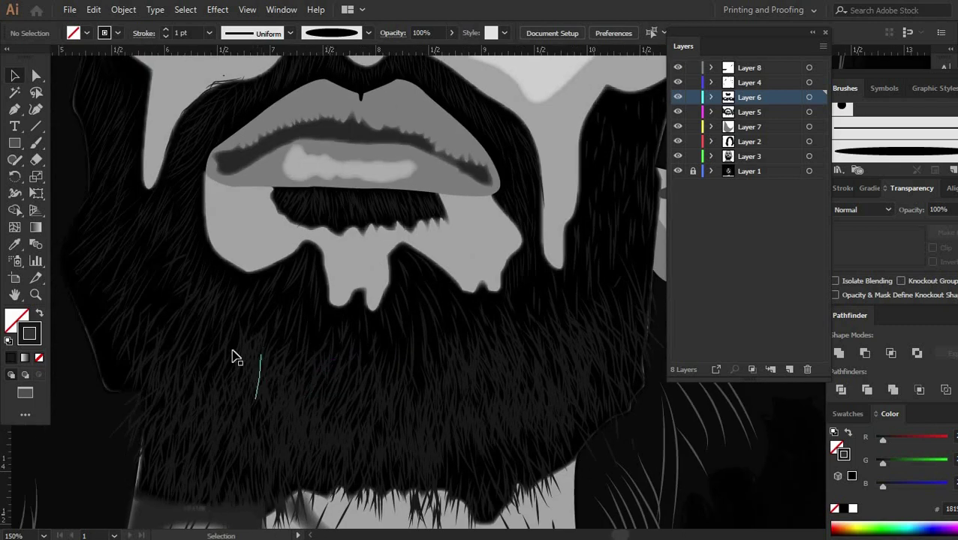
pyautogui.click(147, 340)
pyautogui.moveTo(261, 358)
pyautogui.mouseDown()
pyautogui.moveTo(160, 292)
pyautogui.moveTo(214, 304)
pyautogui.mouseUp()
pyautogui.click(316, 338)
# Step: Move and rotate the chin hair strokes to fit the chin
pyautogui.scroll(-1, 316, 338)
pyautogui.hscroll(3, 423, 386)
pyautogui.click(383, 409)
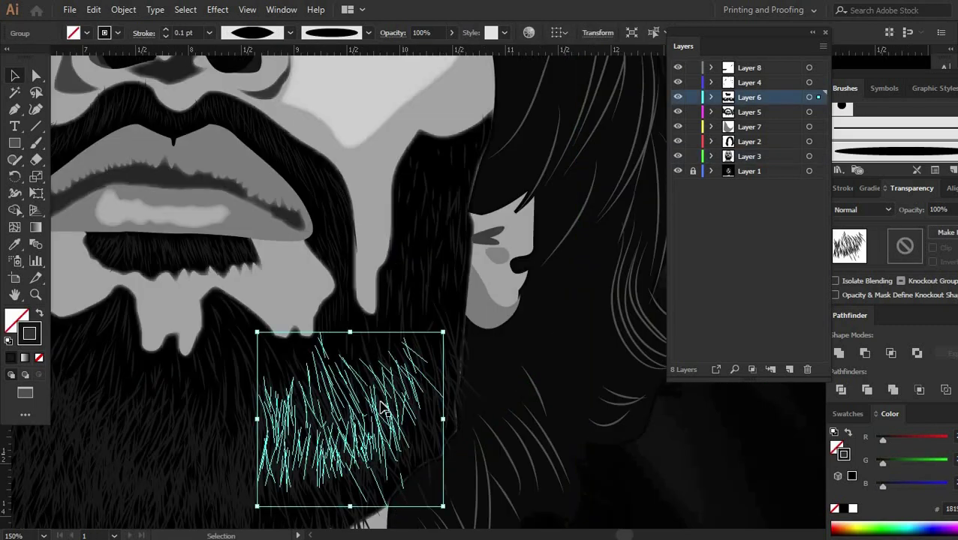
pyautogui.moveTo(383, 409); pyautogui.dragTo(424, 340)
pyautogui.moveTo(495, 442); pyautogui.dragTo(507, 406)
pyautogui.moveTo(419, 333); pyautogui.dragTo(415, 339)
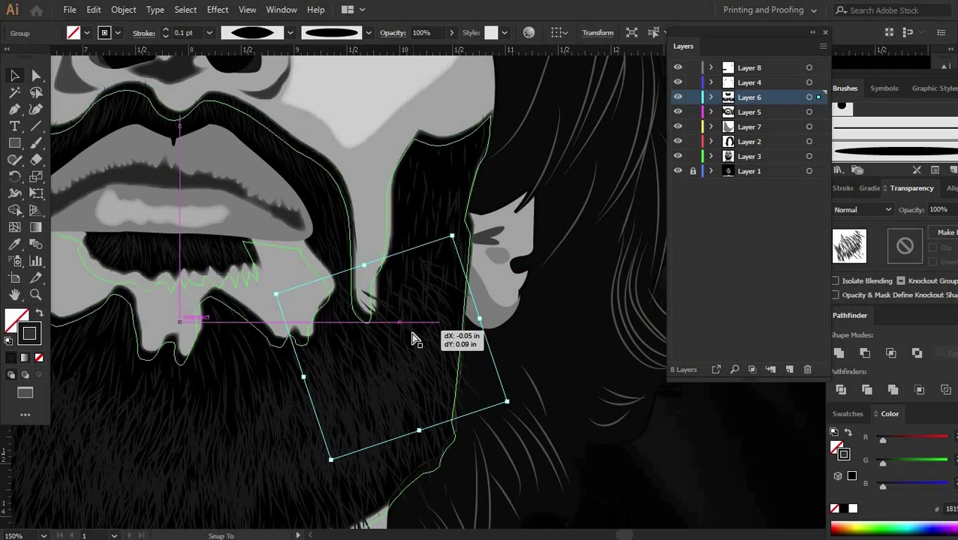
# Step: With Direct Selection, move a small stray hair strand along the beard edge
pyautogui.click(673, 443)
pyautogui.hscroll(-3, 448, 277)
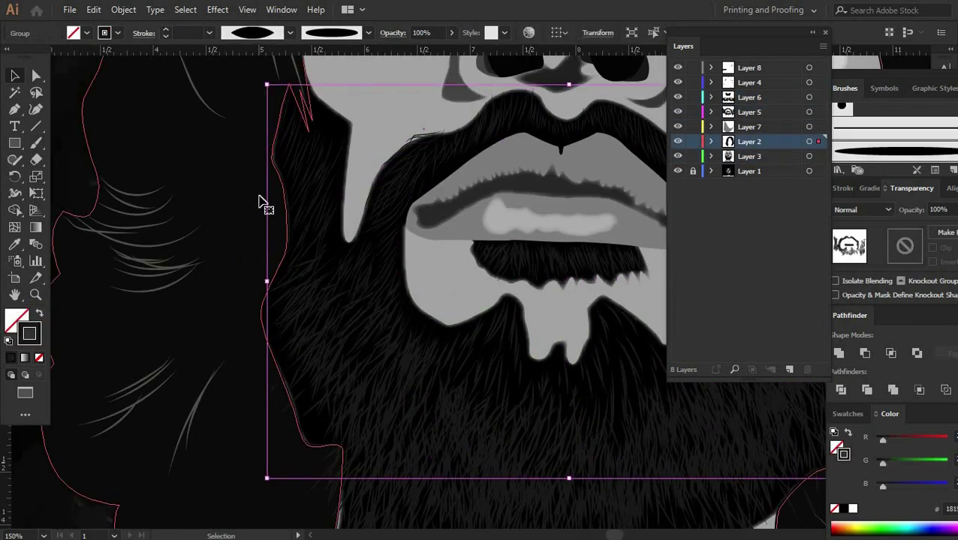
pyautogui.scroll(-3, 258, 201)
pyautogui.click(723, 442)
pyautogui.scroll(3, 496, 429)
pyautogui.moveTo(496, 429); pyautogui.dragTo(566, 363)
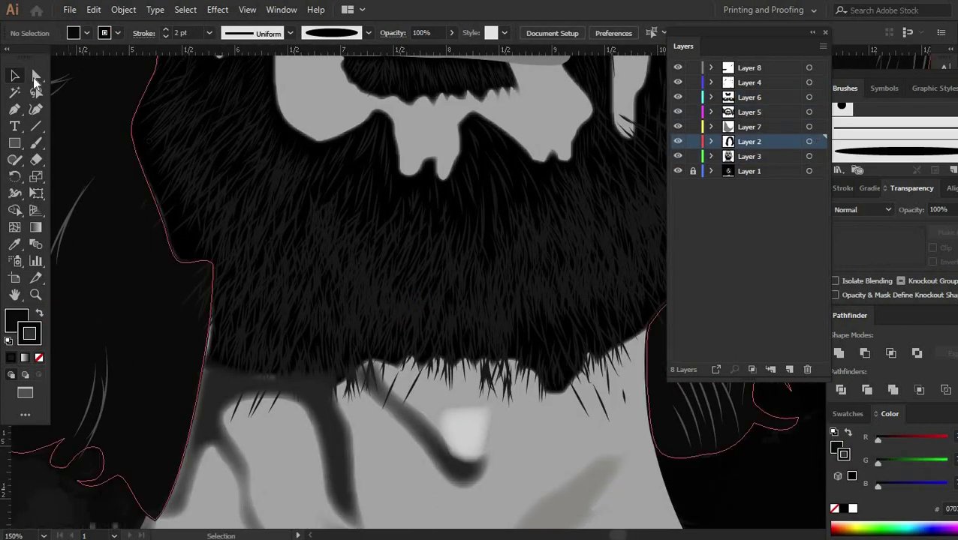
pyautogui.click(35, 76)
pyautogui.click(250, 417)
pyautogui.moveTo(256, 420); pyautogui.dragTo(629, 405)
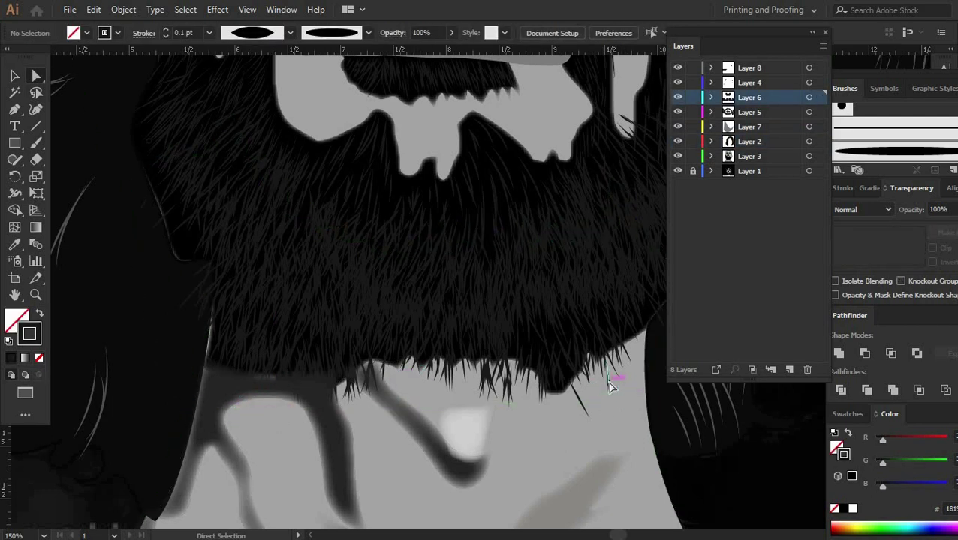
# Step: Move another strand onto the beard's lower edge and shift a chin strand slightly right
pyautogui.click(617, 352)
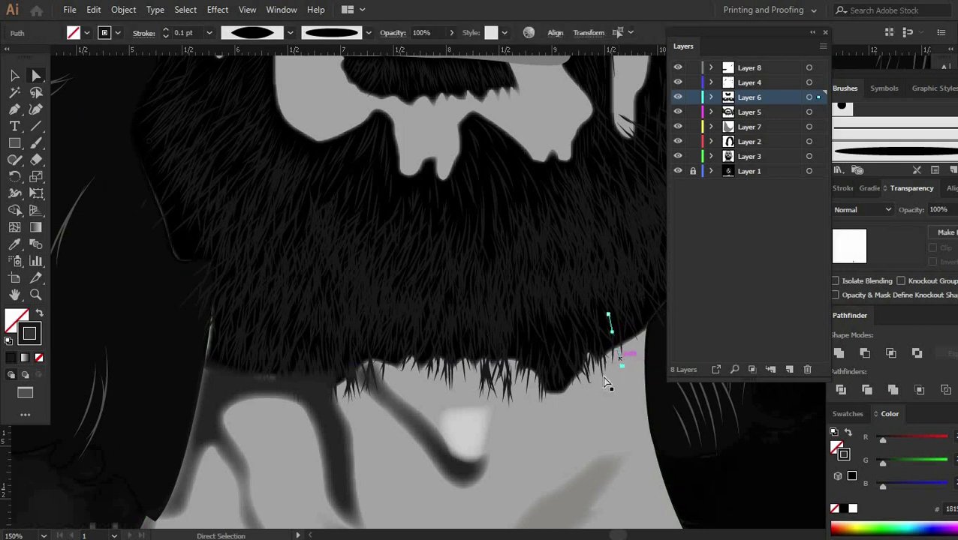
pyautogui.moveTo(612, 379); pyautogui.dragTo(543, 405)
pyautogui.hotkey('ctrl', 'shift', 'a')
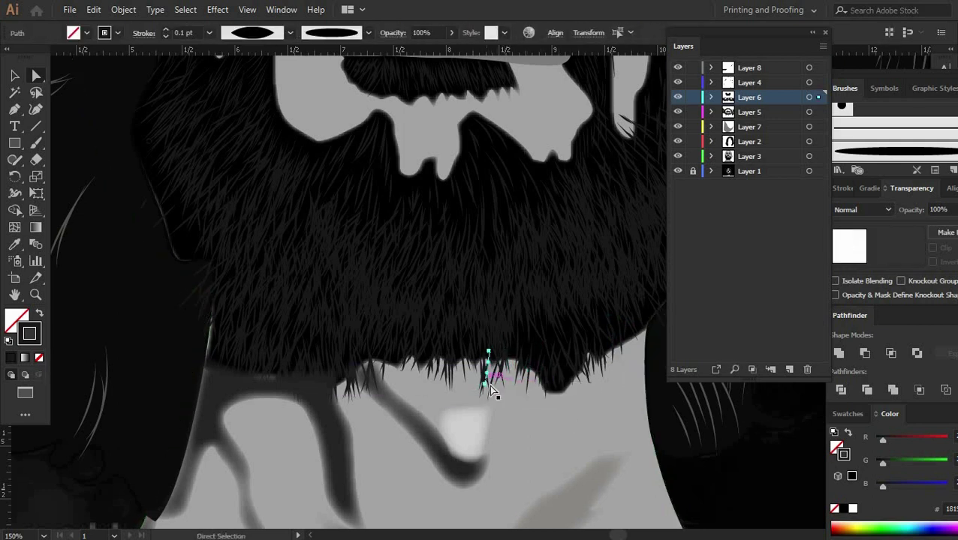
pyautogui.moveTo(484, 375); pyautogui.dragTo(504, 379)
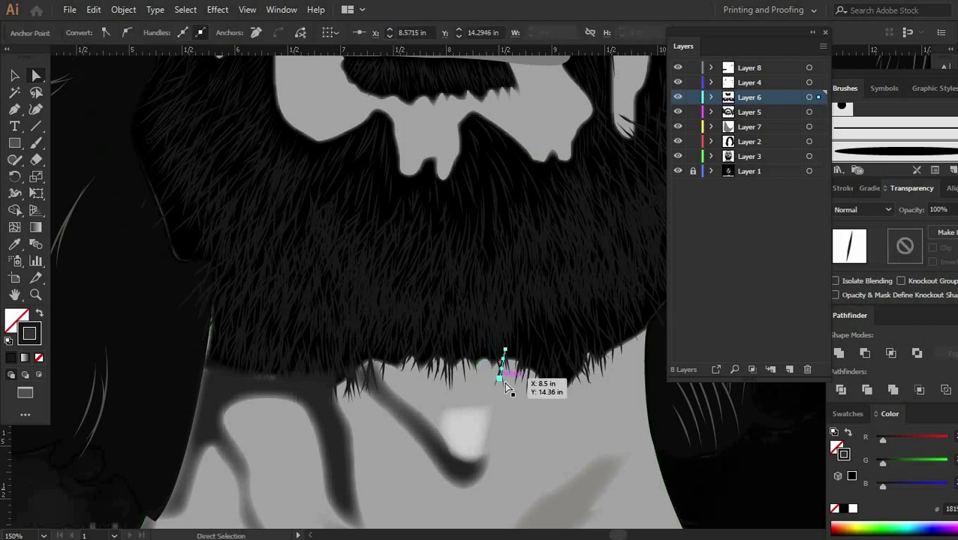
pyautogui.hotkey('ctrl', 'shift', 'a')
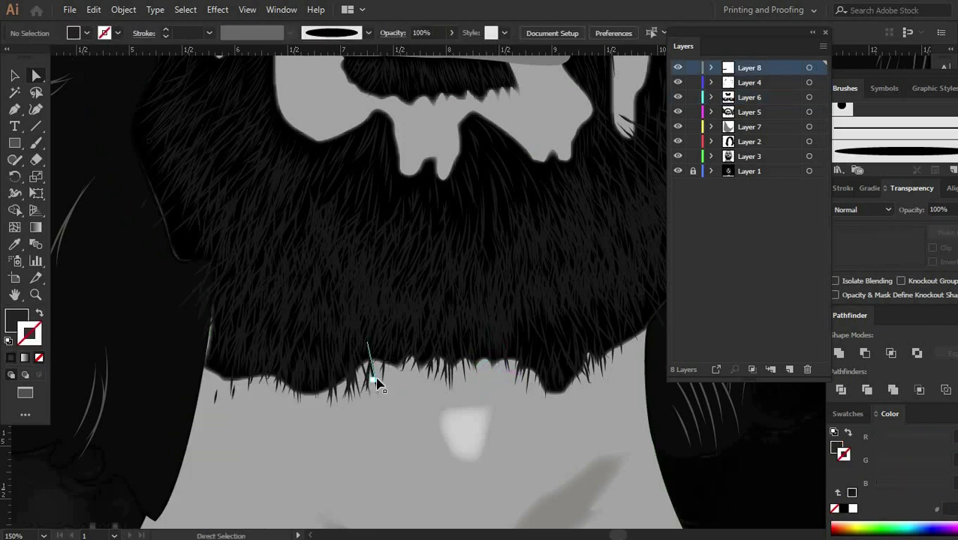
pyautogui.click(373, 381)
pyautogui.press('v')
pyautogui.scroll(-2, 471, 428)
pyautogui.scroll(-2, 422, 443)
# Step: Draw a rectangle over the artboard background and give it a green fill
pyautogui.hotkey('ctrl', '0')
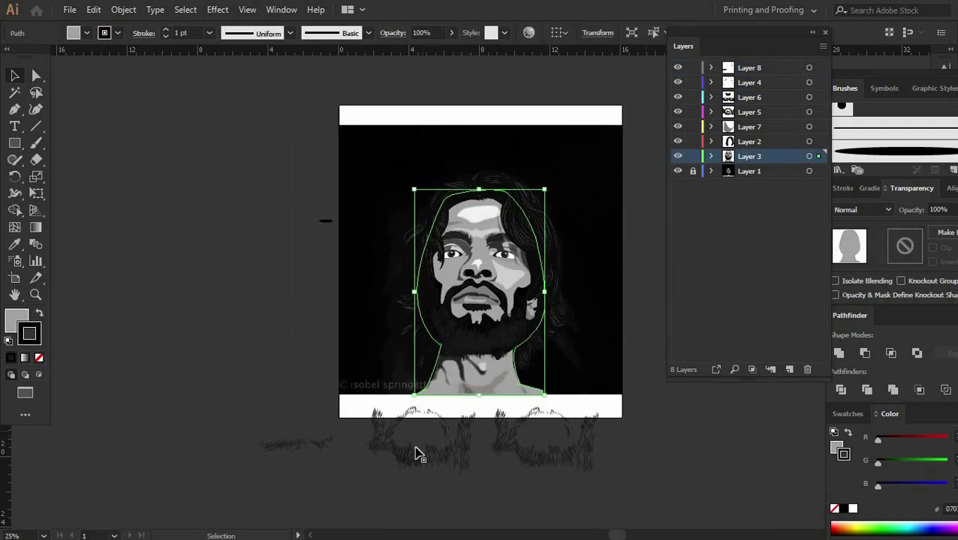
pyautogui.moveTo(229, 400); pyautogui.dragTo(688, 494)
pyautogui.scroll(1, 452, 451)
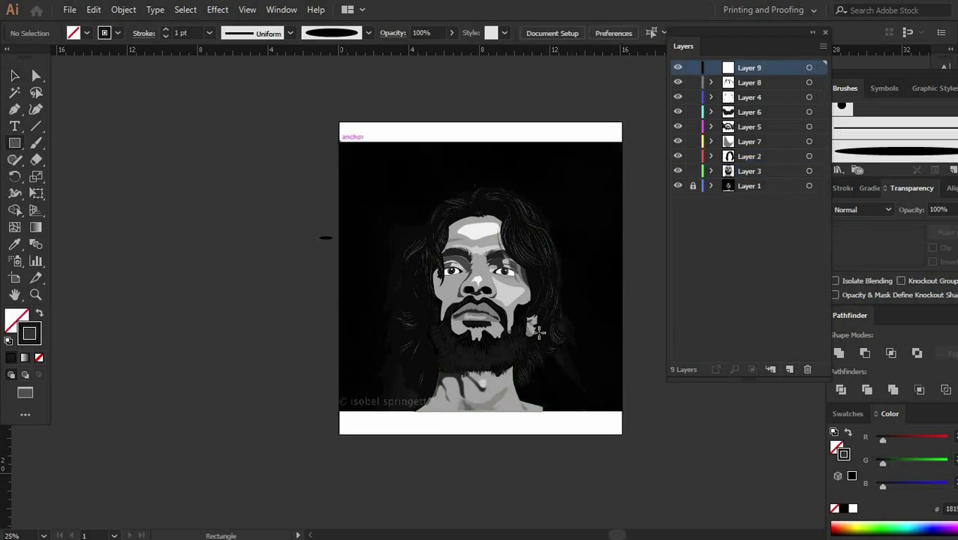
pyautogui.moveTo(620, 409); pyautogui.dragTo(620, 412)
pyautogui.press('v')
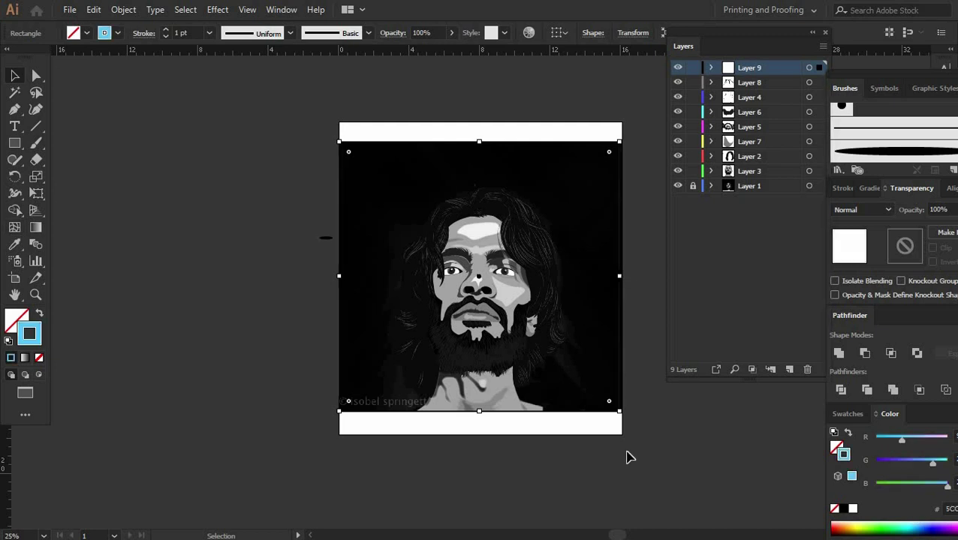
pyautogui.click(873, 518)
# Step: Send the rectangle behind the portrait and align it with the artboard
pyautogui.rightClick(490, 94)
pyautogui.press('Escape')
pyautogui.rightClick(548, 342)
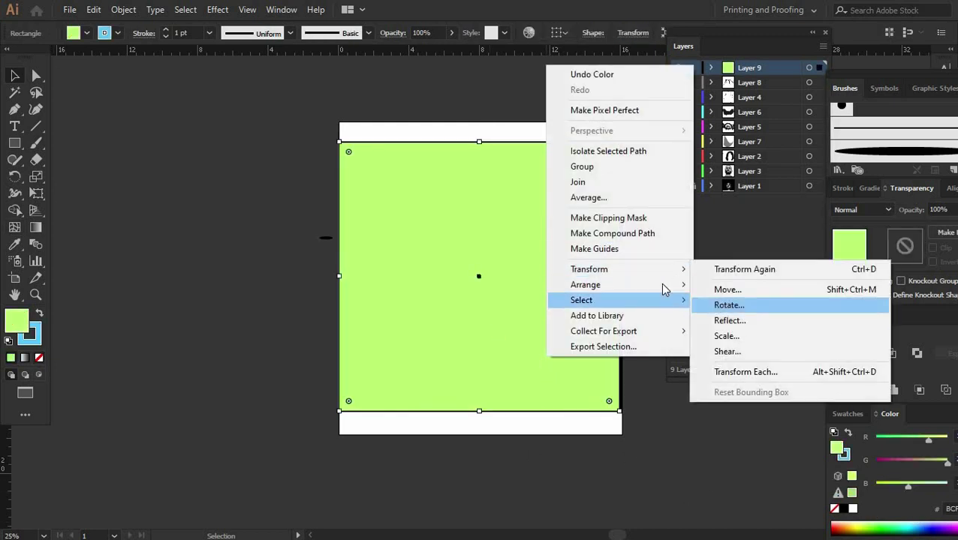
pyautogui.click(736, 331)
pyautogui.moveTo(583, 300); pyautogui.dragTo(585, 303)
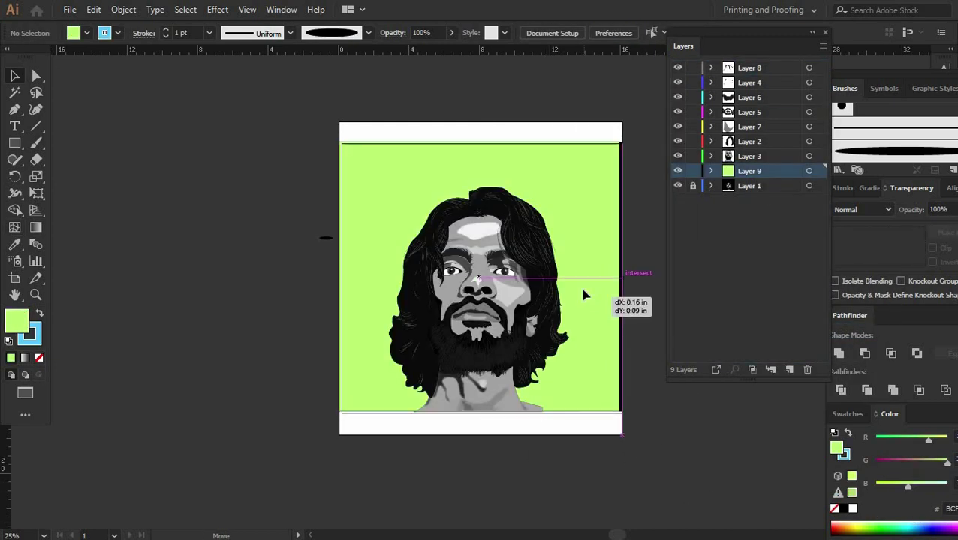
pyautogui.moveTo(397, 178); pyautogui.dragTo(393, 177)
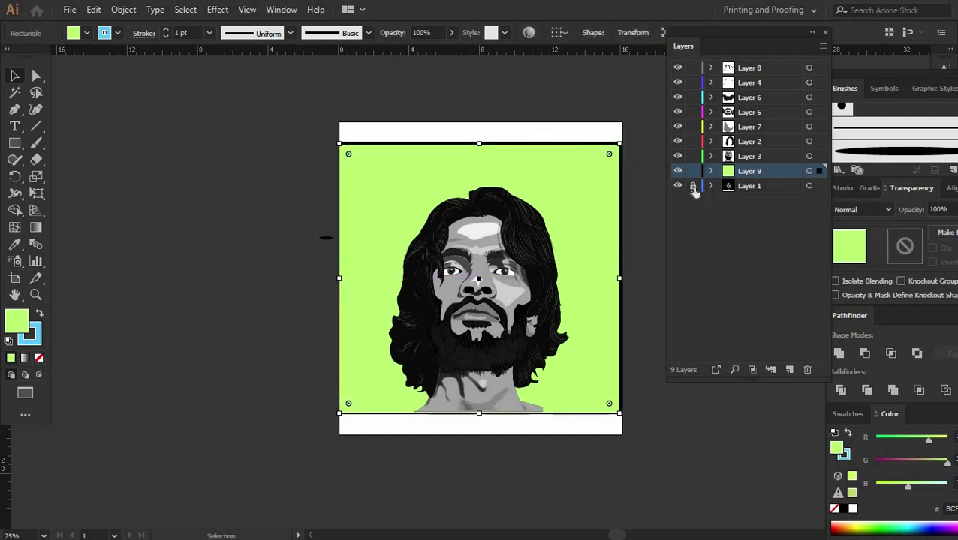
# Step: Stretch the green rectangle's right edge out to the artboard
pyautogui.click(248, 286)
pyautogui.click(460, 173)
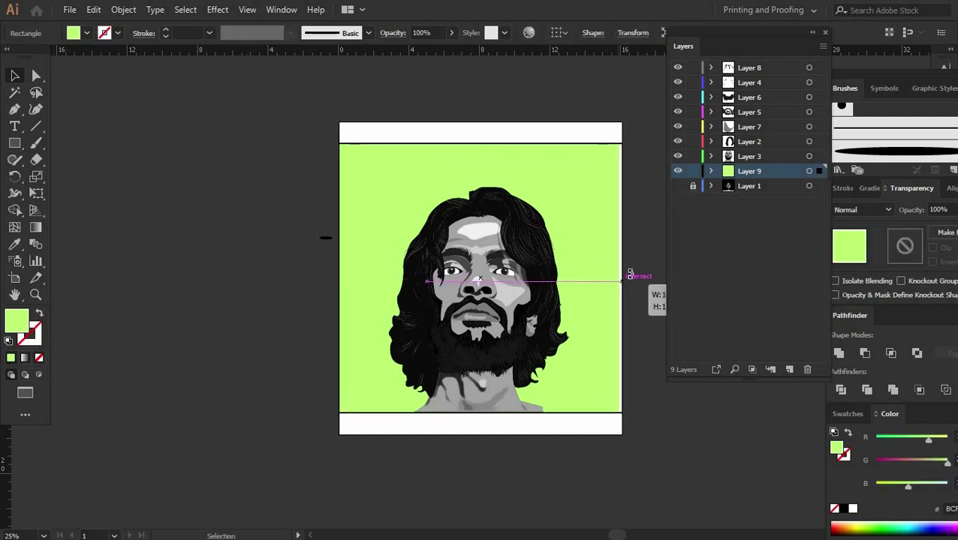
pyautogui.moveTo(630, 274); pyautogui.dragTo(637, 267)
pyautogui.scroll(3, 541, 295)
pyautogui.moveTo(472, 320)
pyautogui.mouseDown()
pyautogui.moveTo(411, 259)
pyautogui.moveTo(328, 229)
pyautogui.mouseUp()
# Step: Change the background rectangle's fill to near-black #060705
pyautogui.click(161, 277)
pyautogui.doubleClick(18, 321)
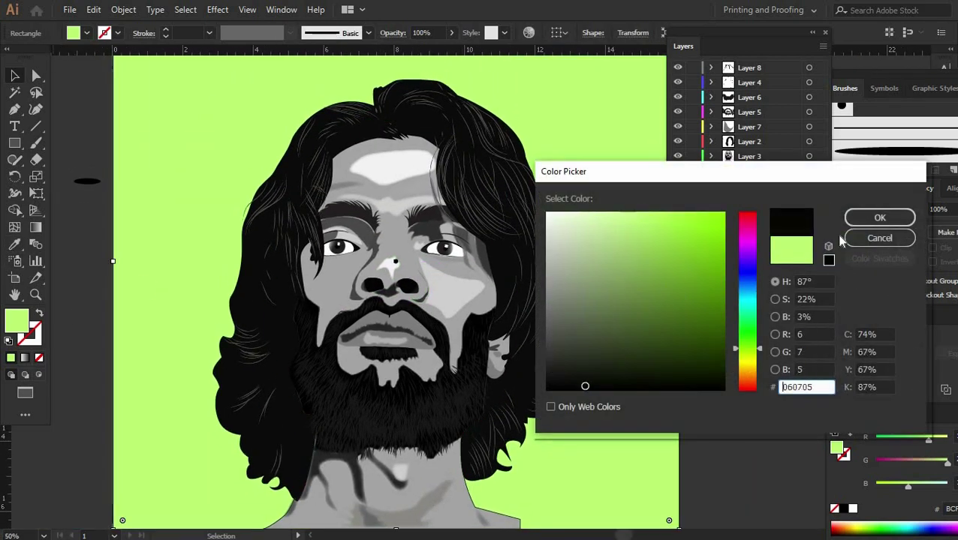
pyautogui.click(874, 217)
pyautogui.click(684, 442)
pyautogui.click(245, 235)
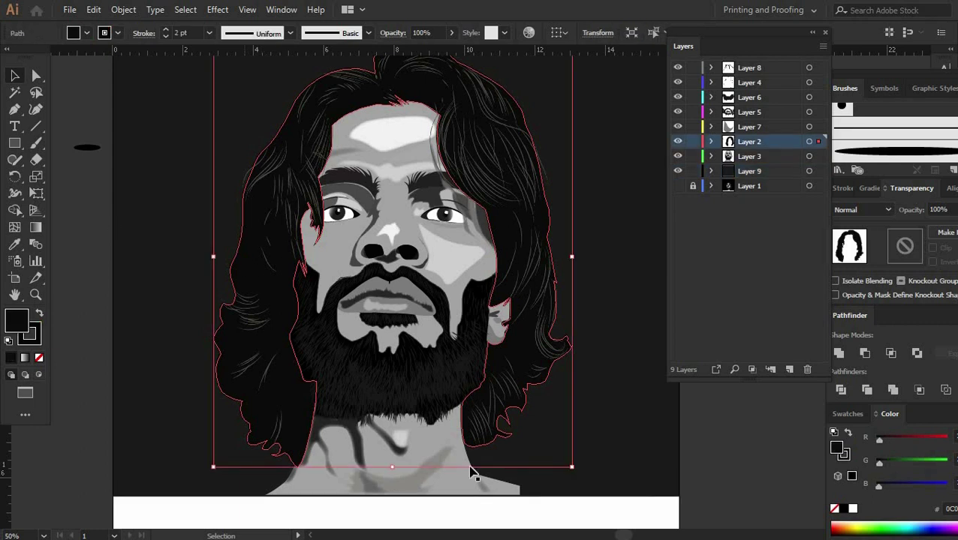
pyautogui.hotkey('ctrl', '-')
# Step: Group the portrait and add a light Outer Glow (Screen, 75%, 0.4 in)
pyautogui.moveTo(386, 237); pyautogui.dragTo(217, 365)
pyautogui.moveTo(353, 150); pyautogui.dragTo(608, 459)
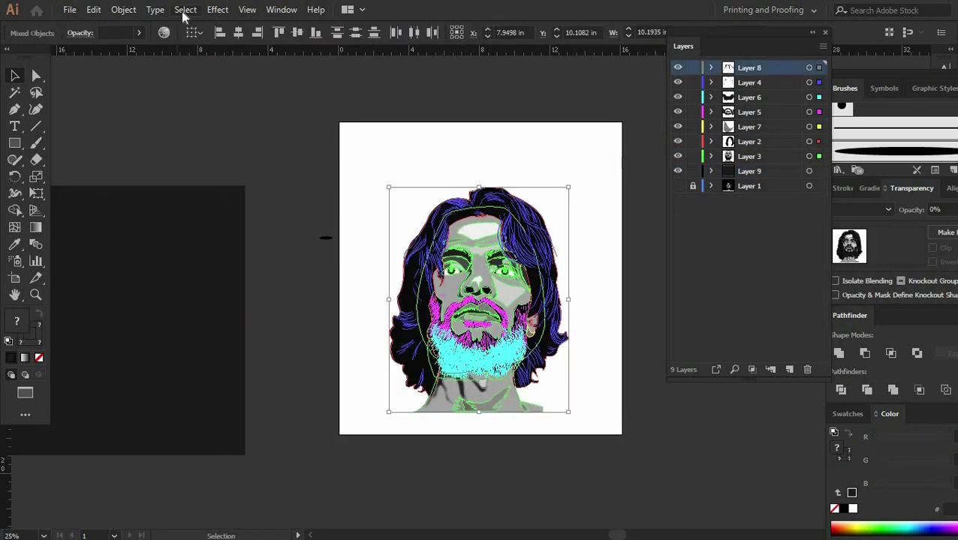
pyautogui.hotkey('ctrl', 'g')
pyautogui.click(218, 10)
pyautogui.moveTo(233, 135)
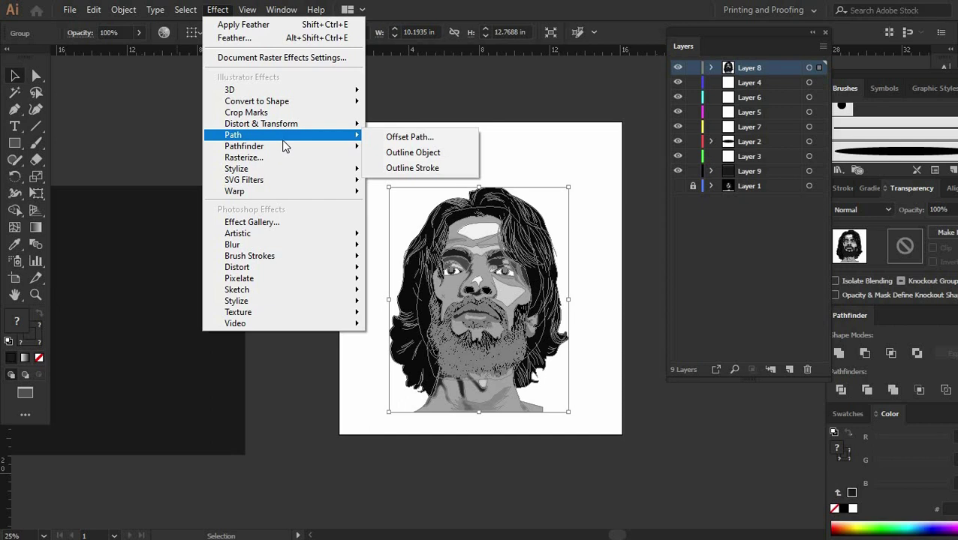
pyautogui.moveTo(236, 169)
pyautogui.click(410, 218)
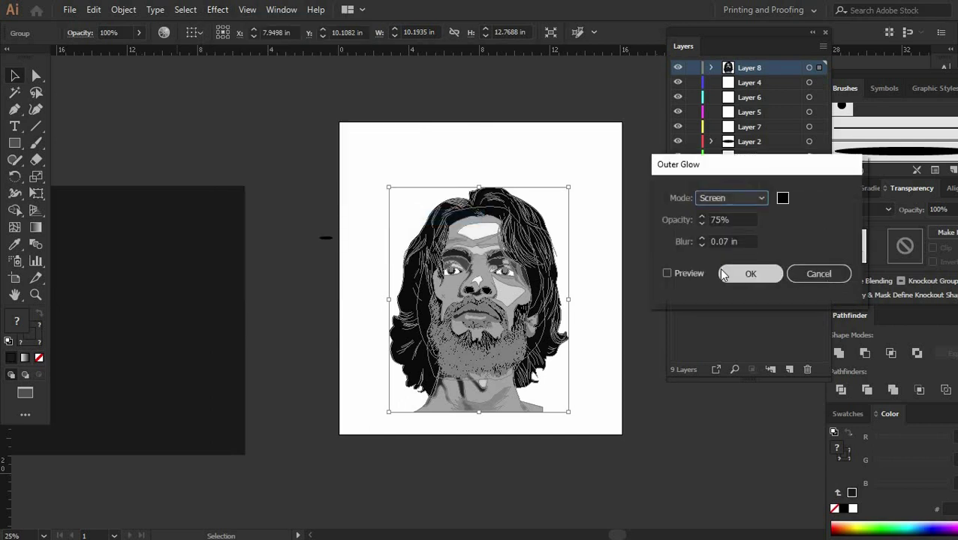
pyautogui.click(783, 199)
pyautogui.press('Return')
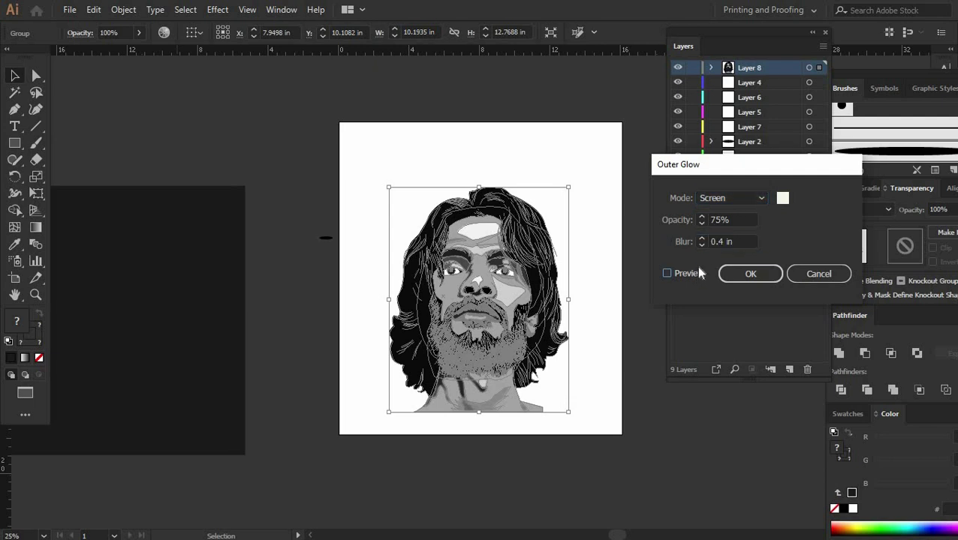
pyautogui.click(744, 275)
# Step: Stretch the dark rectangle over the whole artboard and enlarge the portrait
pyautogui.moveTo(339, 154); pyautogui.dragTo(621, 424)
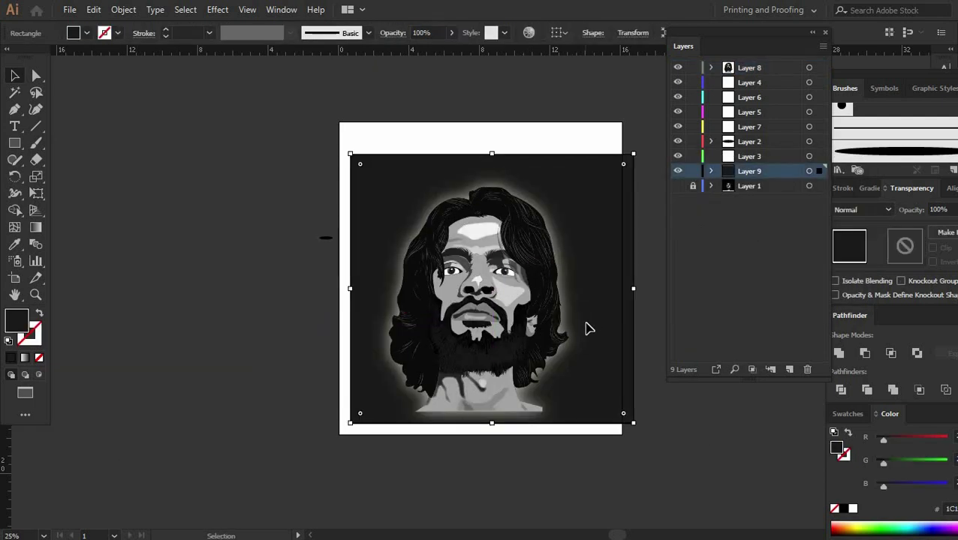
pyautogui.moveTo(480, 154); pyautogui.dragTo(480, 121)
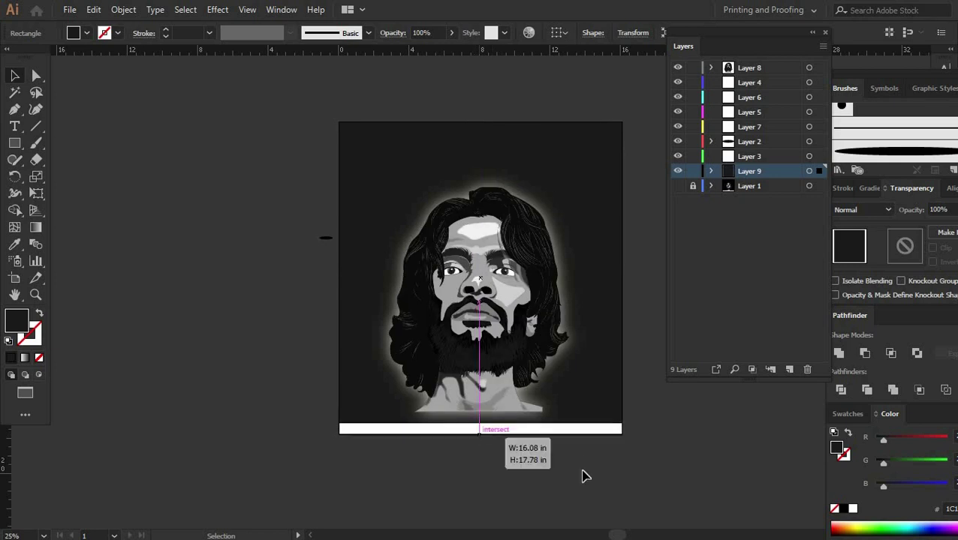
pyautogui.moveTo(480, 424); pyautogui.dragTo(480, 434)
pyautogui.moveTo(457, 308); pyautogui.dragTo(429, 280)
pyautogui.moveTo(539, 368)
pyautogui.mouseDown()
pyautogui.moveTo(587, 435)
pyautogui.moveTo(659, 412)
pyautogui.mouseUp()
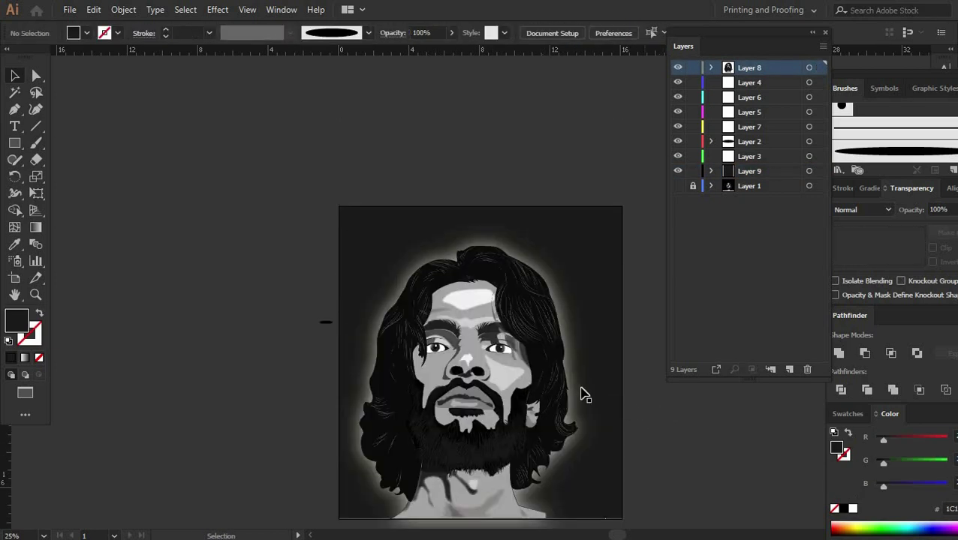
# Step: Show the finished portrait full-screen in Presentation Mode
pyautogui.scroll(1, 480, 337)
pyautogui.scroll(1, 387, 323)
pyautogui.hscroll(5, 487, 315)
pyautogui.click(584, 312)
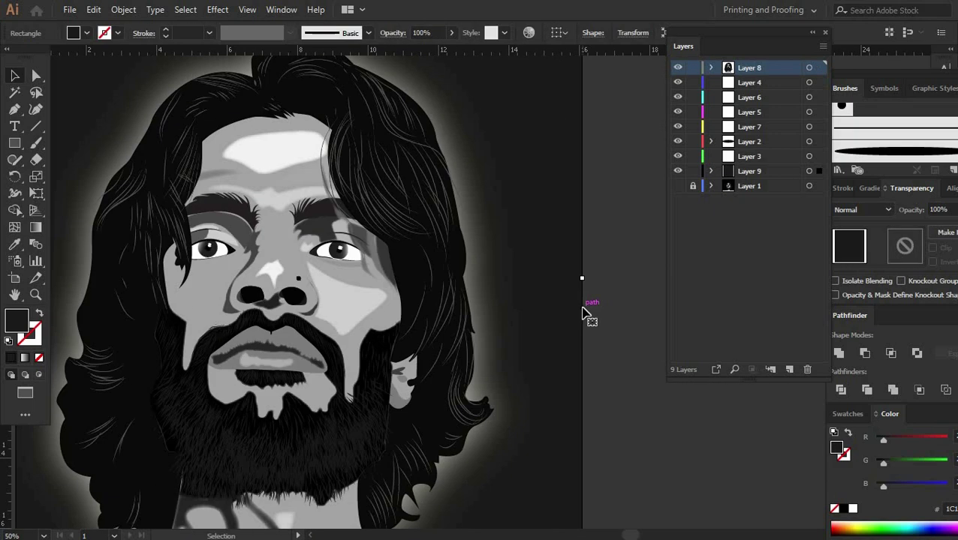
pyautogui.scroll(-1, 582, 312)
pyautogui.click(627, 451)
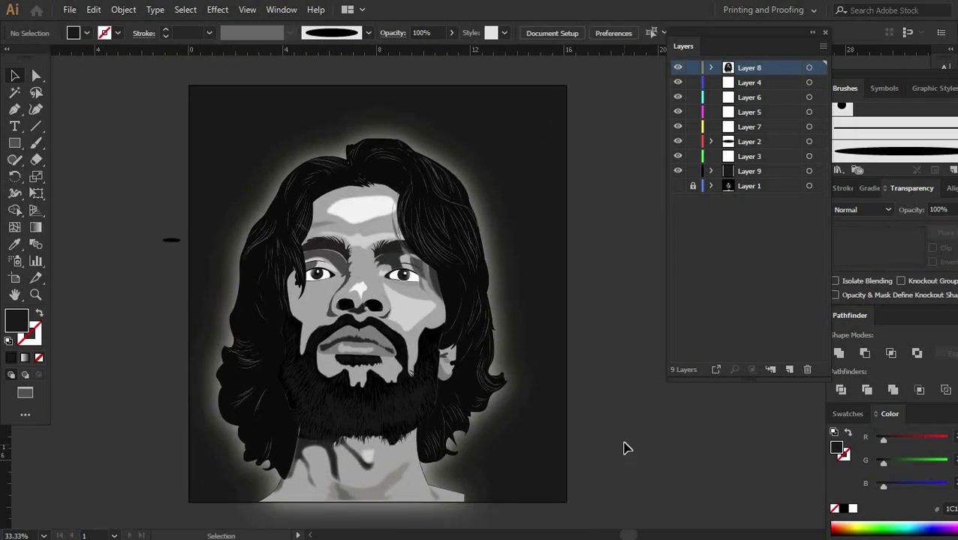
pyautogui.click(246, 10)
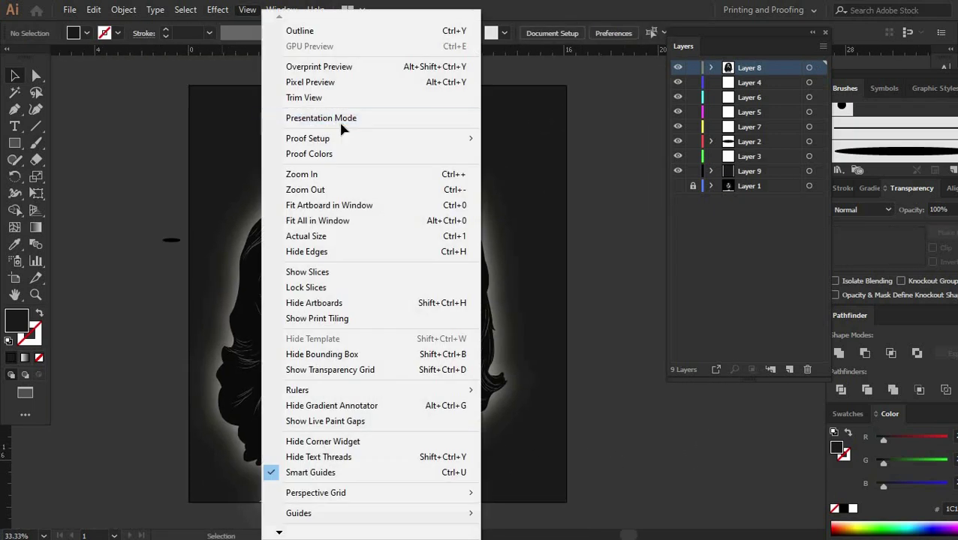
pyautogui.click(342, 118)
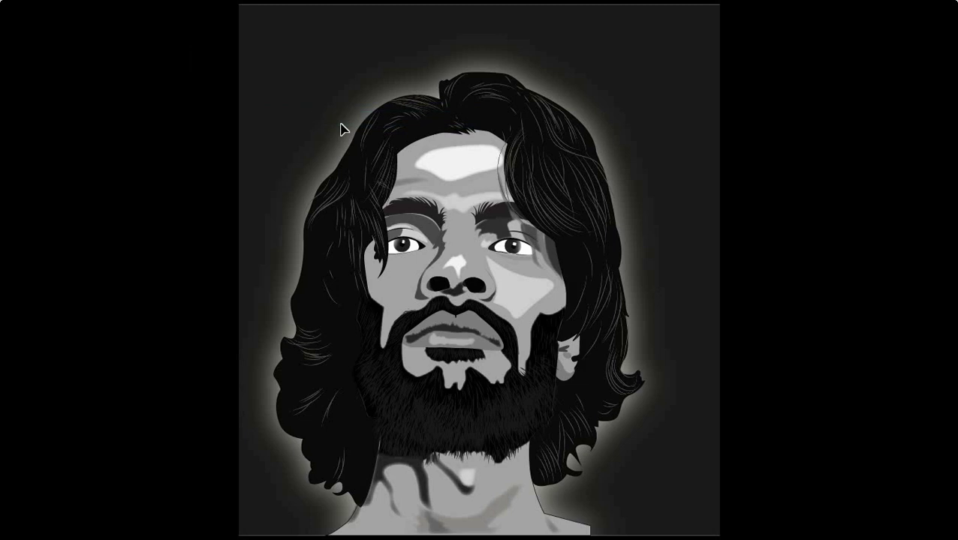